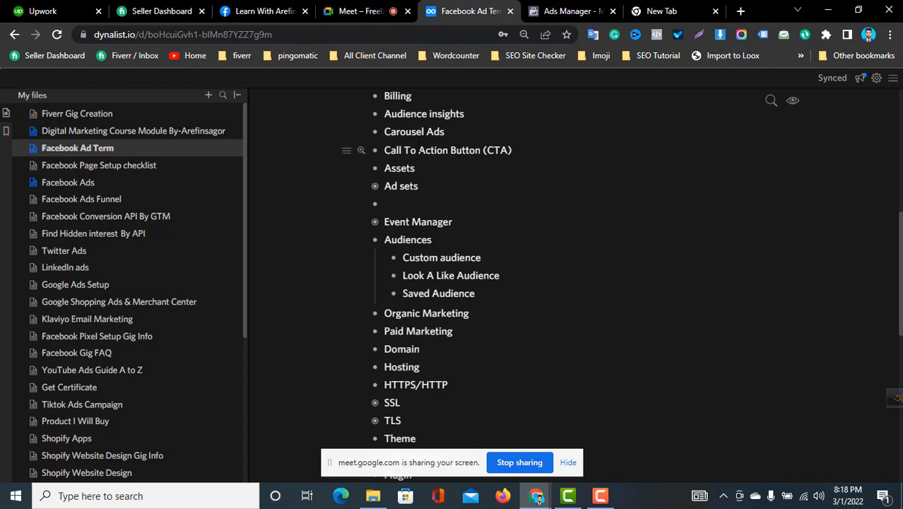
Step: Expand the Event Manager item in the Facebook Ad Term outline to reveal its sub-items
{"action": "left_click", "coordinate": [376, 223]}
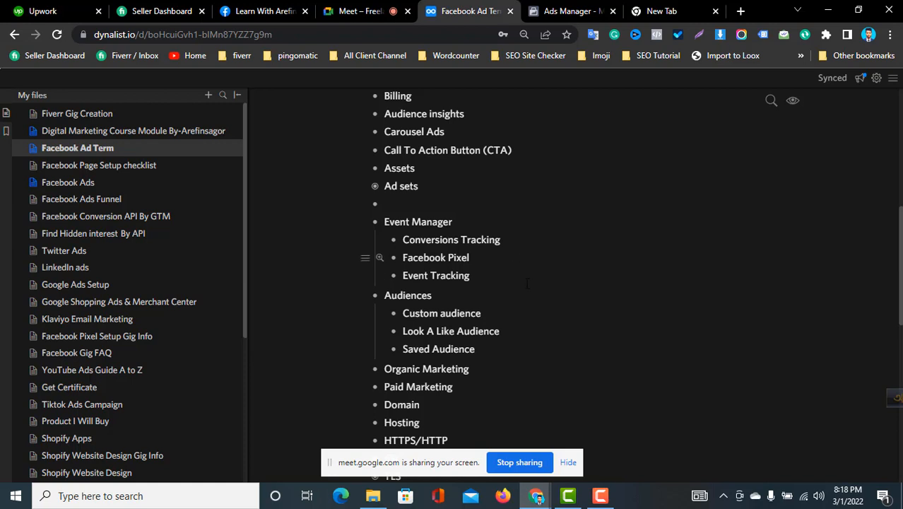
{"action": "left_click", "coordinate": [607, 501]}
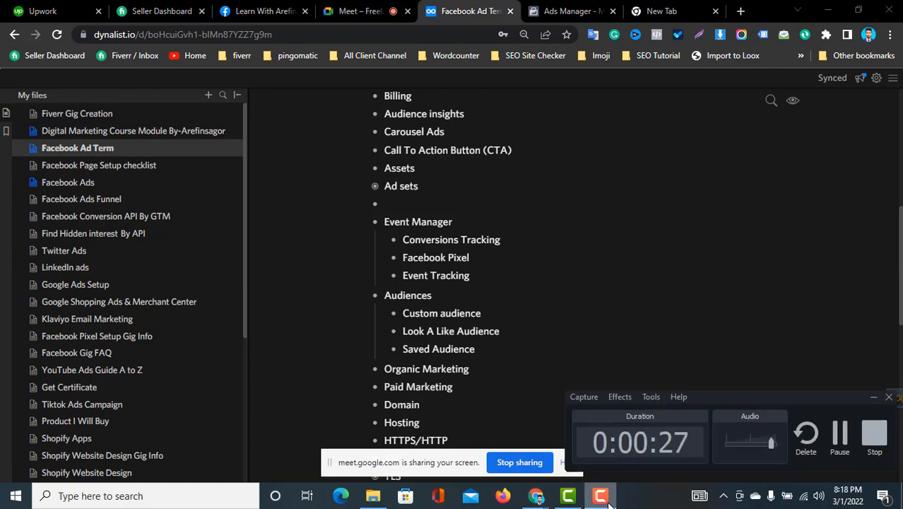
{"action": "left_click", "coordinate": [841, 446]}
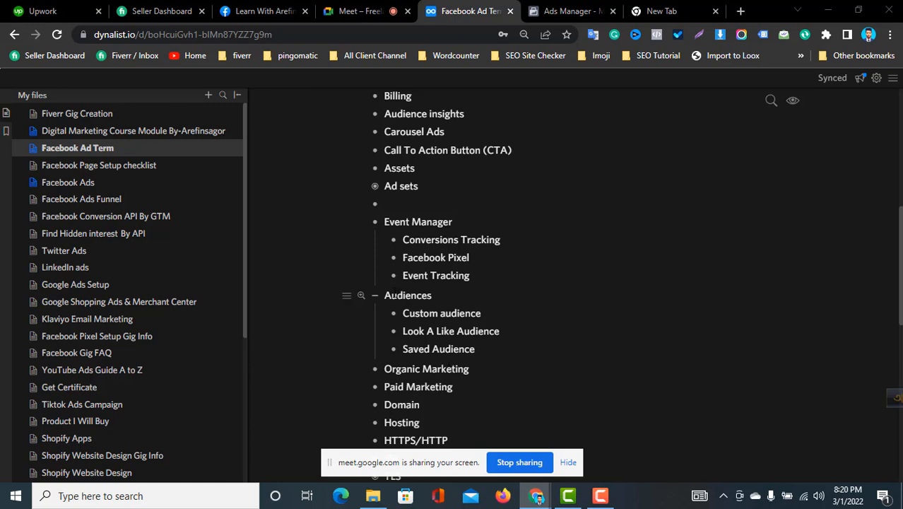
Step: Switch to Ads Manager and open the Audiences tool for the ad account
{"action": "left_click", "coordinate": [427, 295]}
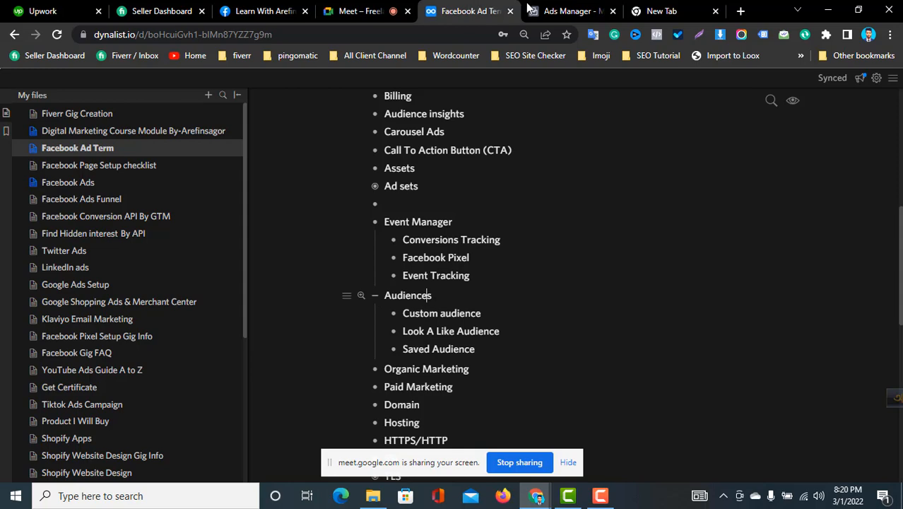
{"action": "left_click", "coordinate": [566, 11]}
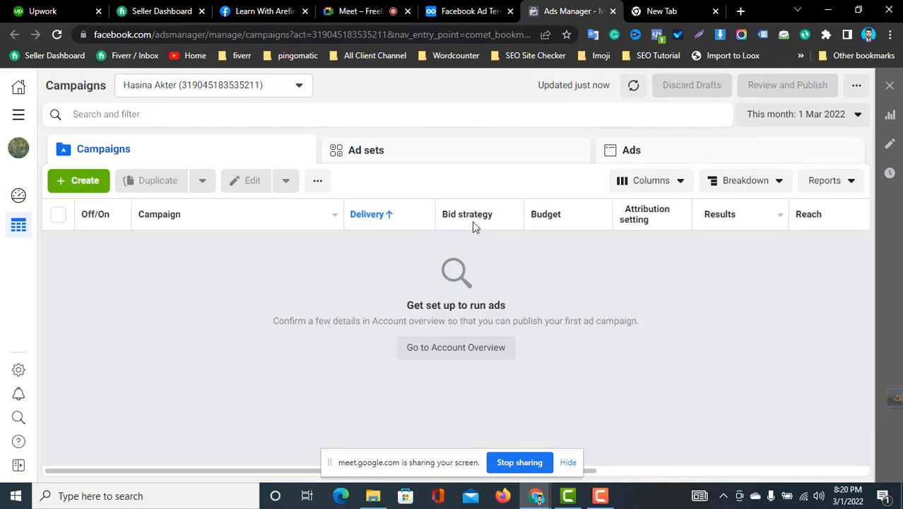
{"action": "left_click", "coordinate": [21, 116]}
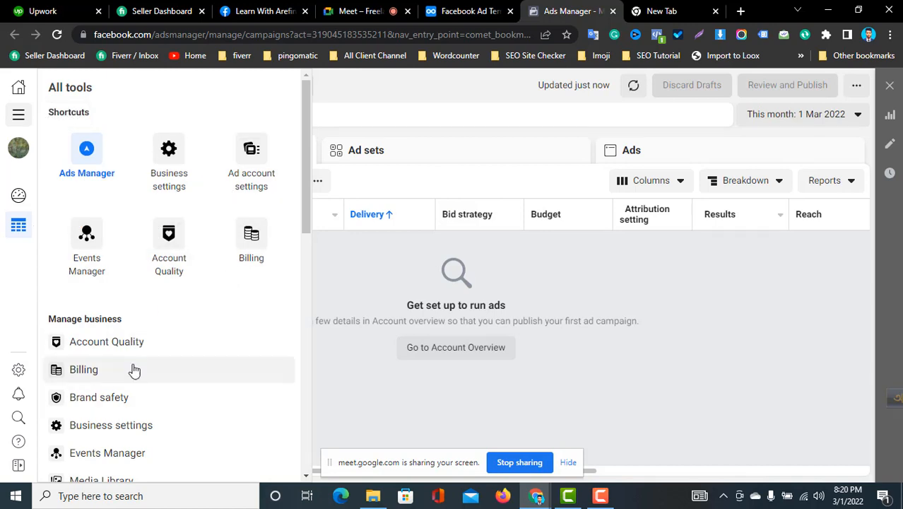
{"action": "mouse_move", "coordinate": [309, 200]}
{"action": "left_mouse_down"}
{"action": "mouse_move", "coordinate": [304, 231]}
{"action": "mouse_move", "coordinate": [306, 187]}
{"action": "left_mouse_up"}
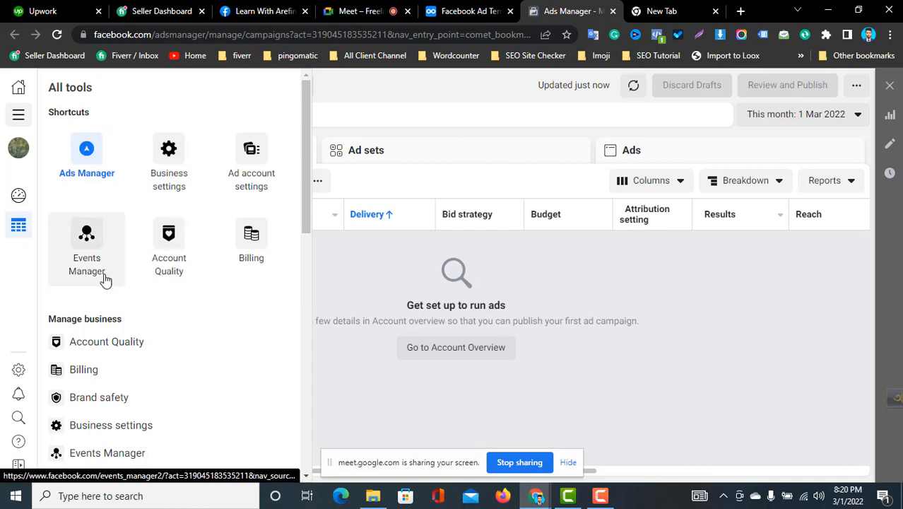
{"action": "left_click_drag", "start_coordinate": [306, 207], "coordinate": [304, 318]}
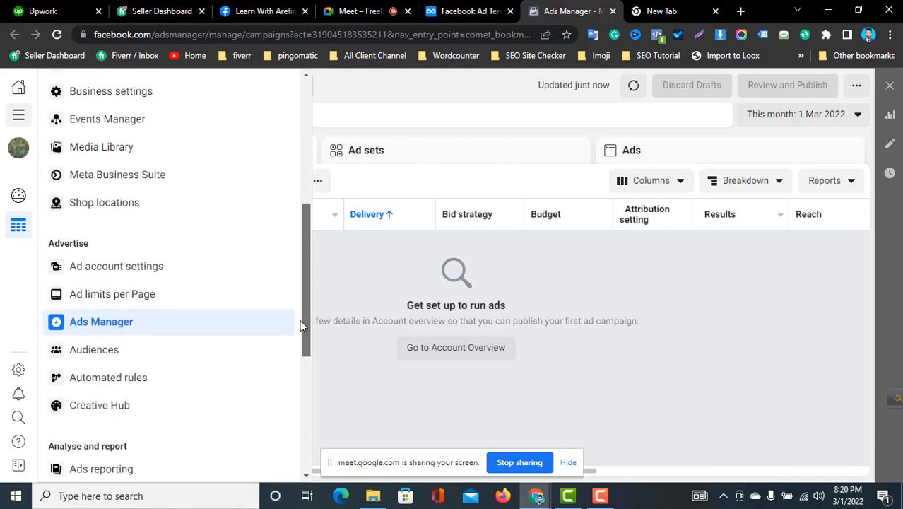
{"action": "left_click", "coordinate": [103, 359]}
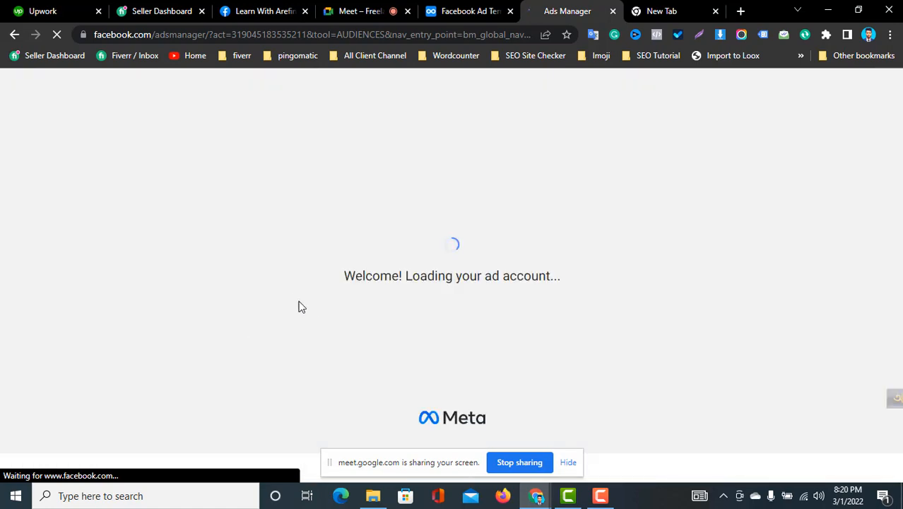
Step: Review the Custom audience, Look A Like Audience and Saved Audience entries under Audiences in the Facebook Ad Term outline
{"action": "left_click", "coordinate": [472, 12]}
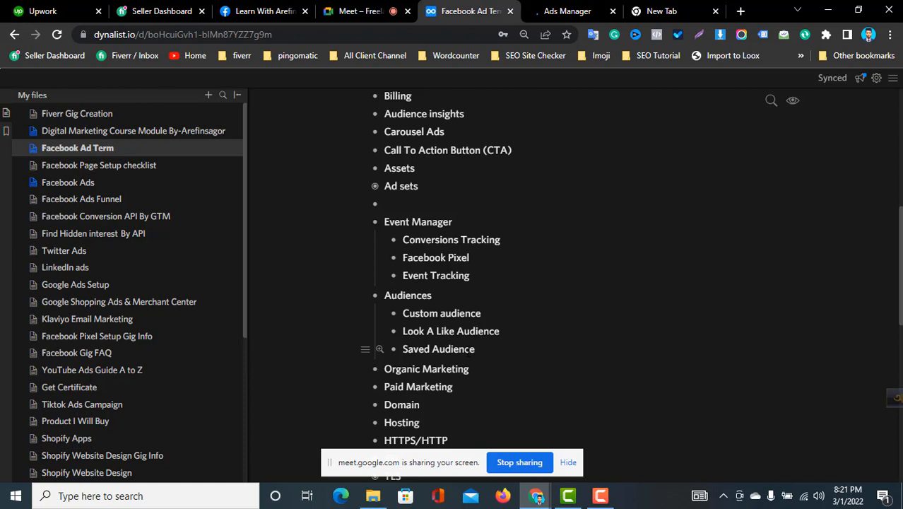
{"action": "triple_click", "coordinate": [469, 351]}
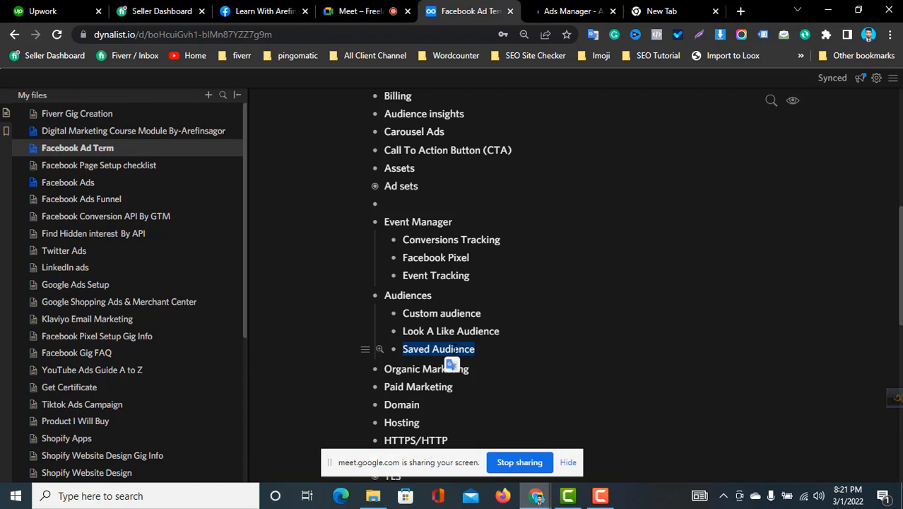
{"action": "left_click_drag", "start_coordinate": [482, 313], "coordinate": [402, 313]}
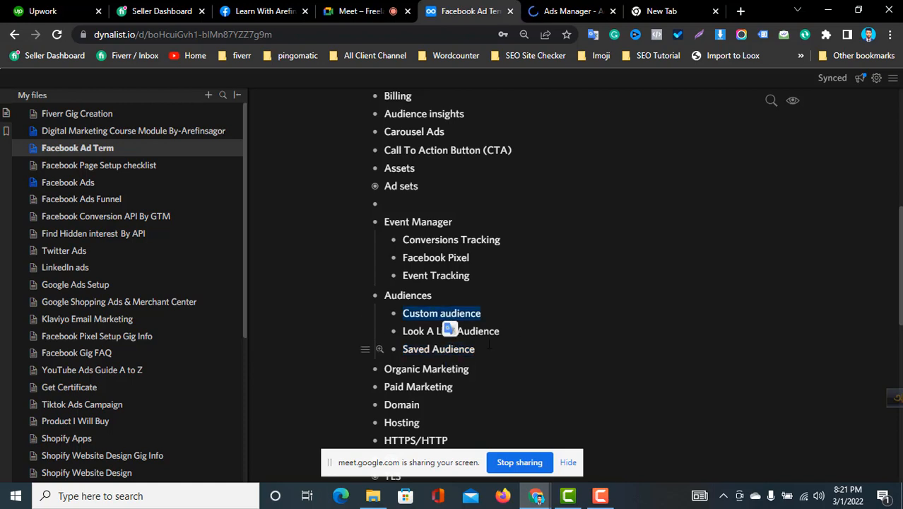
{"action": "left_click_drag", "start_coordinate": [474, 348], "coordinate": [402, 348]}
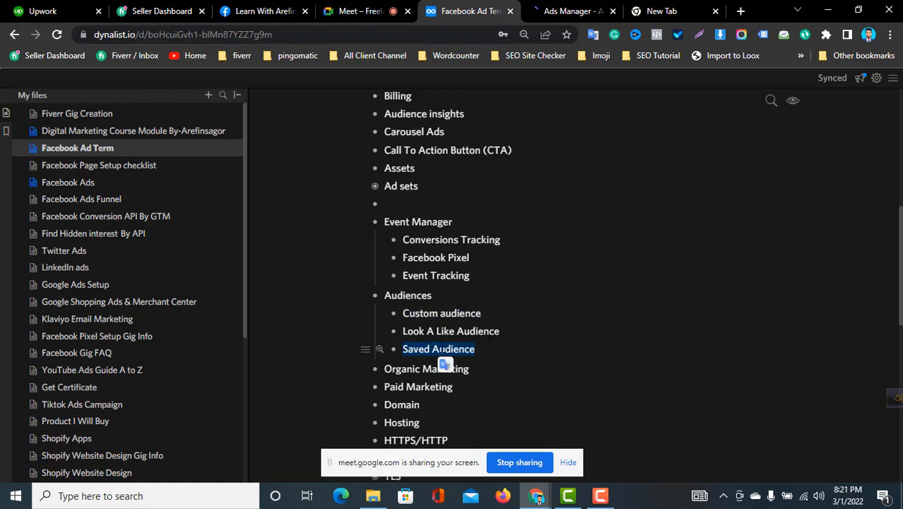
{"action": "key", "text": "ctrl+Tab"}
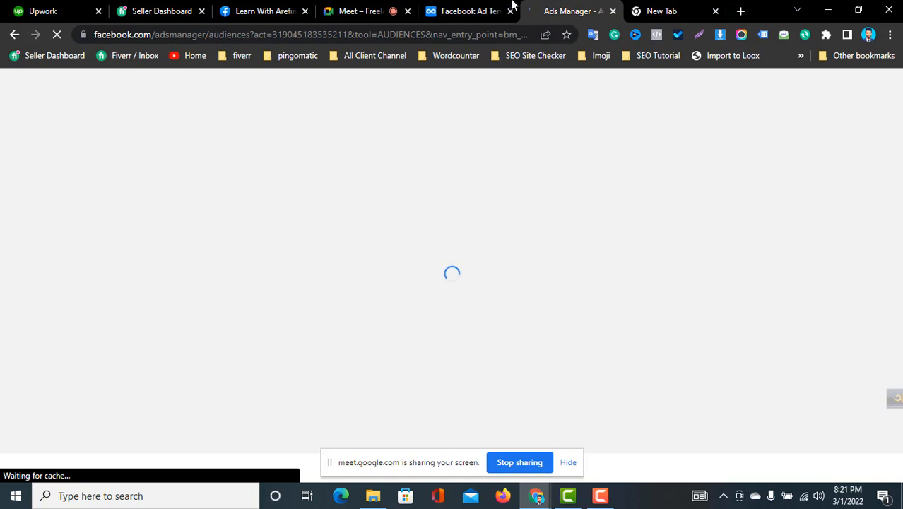
{"action": "left_click", "coordinate": [489, 7]}
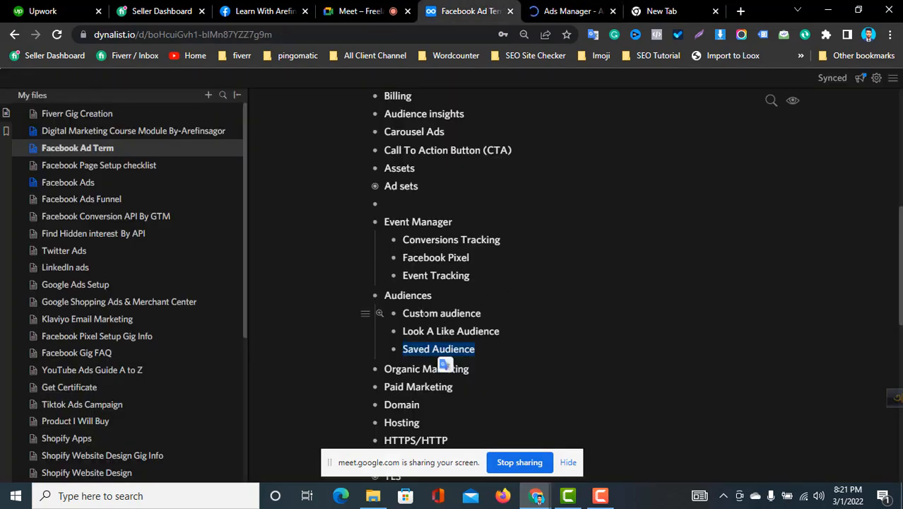
{"action": "triple_click", "coordinate": [424, 313]}
{"action": "left_click", "coordinate": [437, 331]}
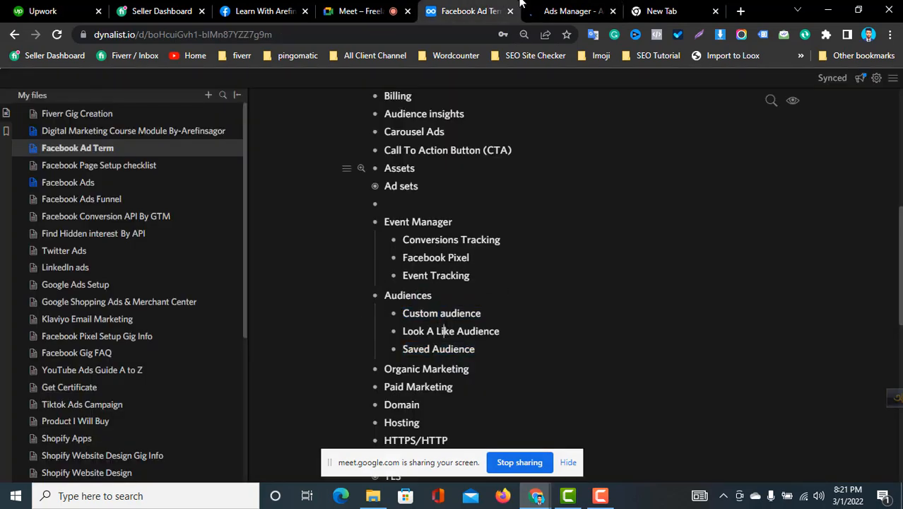
Step: Return to the Audience page at 75% zoom and examine its audience types, especially Special ad audience
{"action": "left_click", "coordinate": [526, 8]}
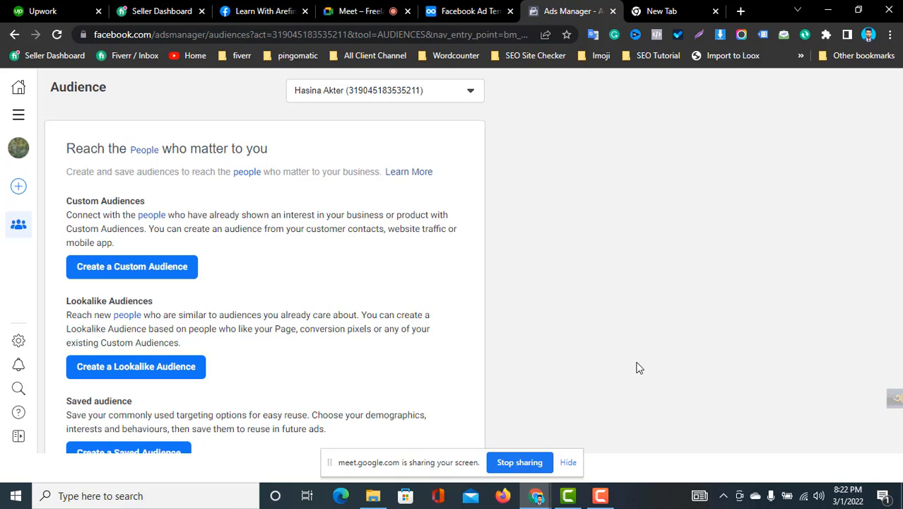
{"action": "key", "text": "ctrl+minus"}
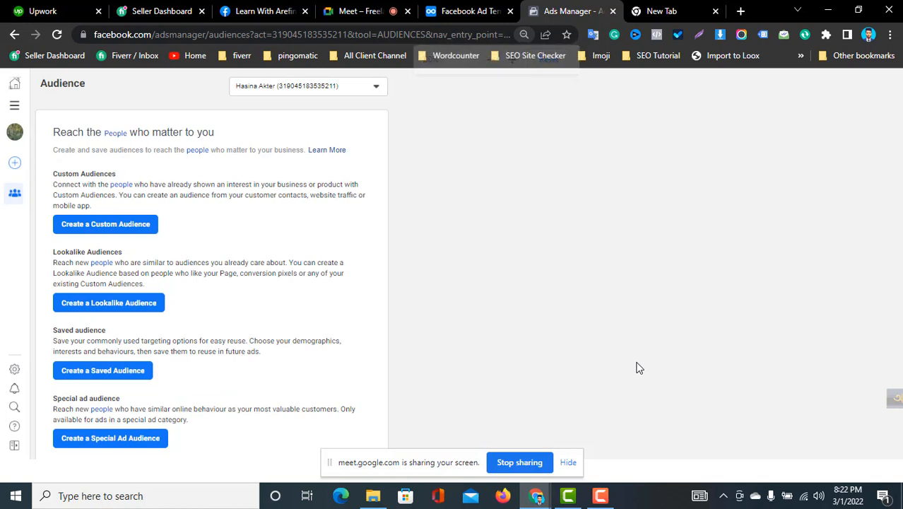
{"action": "key", "text": "ctrl+minus"}
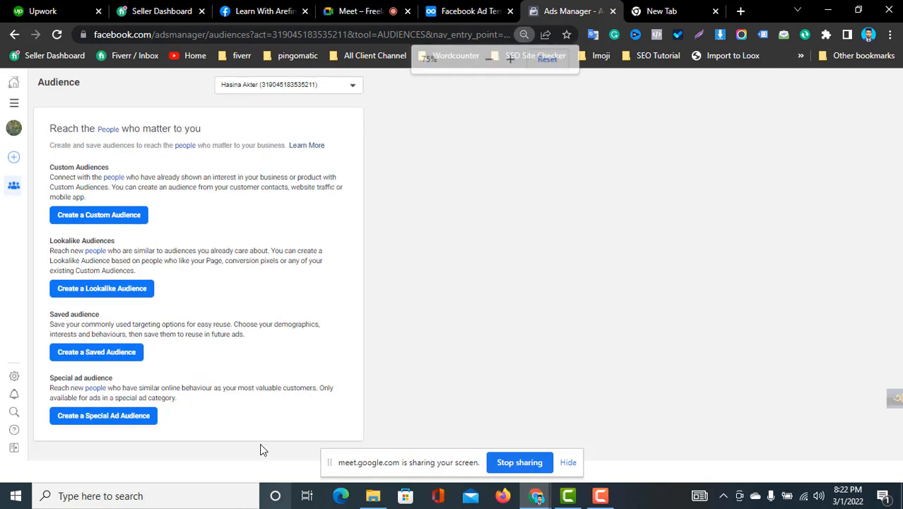
{"action": "double_click", "coordinate": [87, 378]}
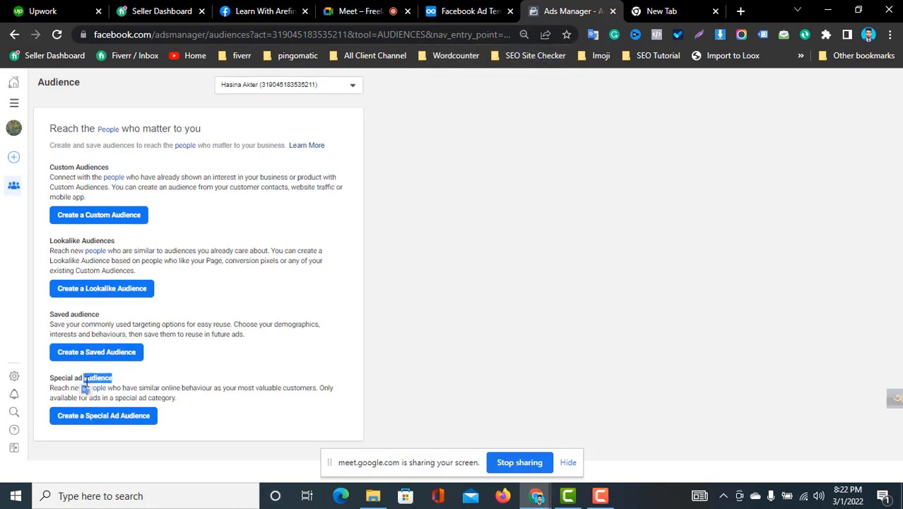
{"action": "left_click", "coordinate": [520, 7]}
{"action": "left_click", "coordinate": [569, 8]}
{"action": "triple_click", "coordinate": [214, 387]}
{"action": "left_click", "coordinate": [460, 383]}
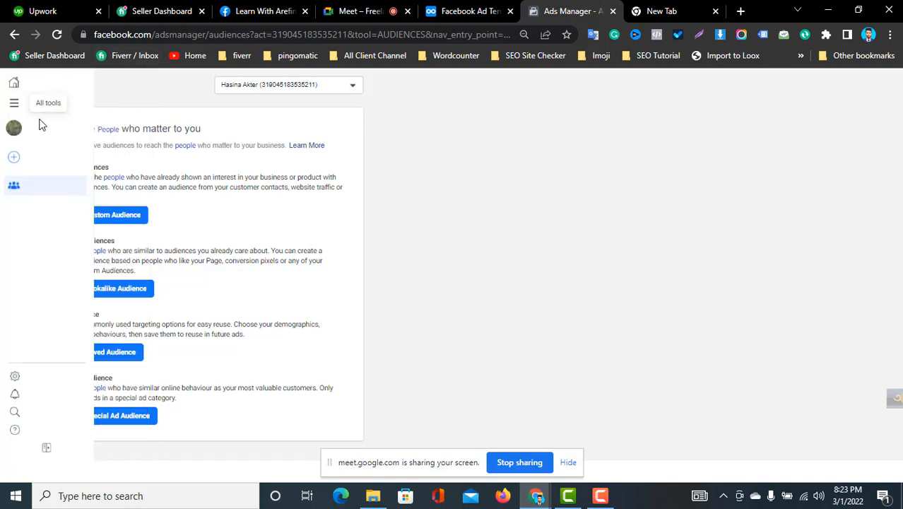
Step: Open the Ads Manager campaigns page in a separate browser tab and switch to it
{"action": "left_click", "coordinate": [13, 103]}
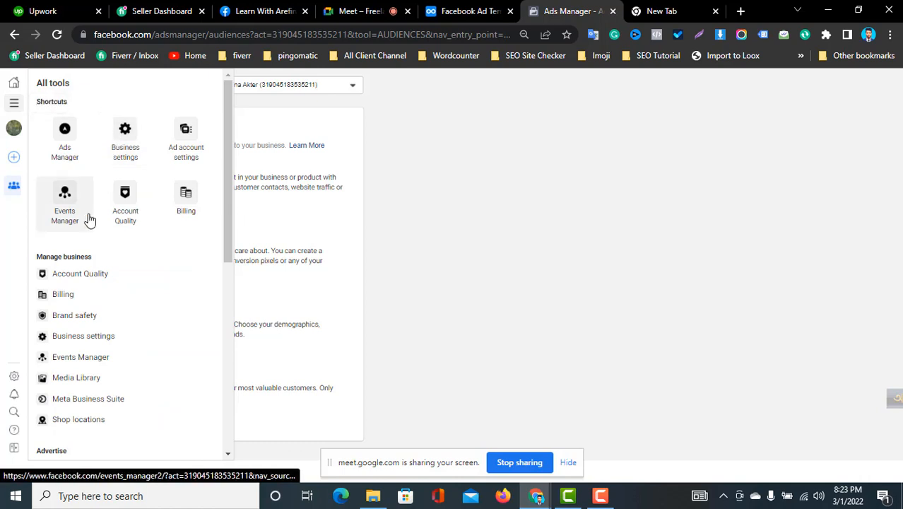
{"action": "right_click", "coordinate": [74, 142]}
{"action": "left_click", "coordinate": [113, 148]}
{"action": "left_click", "coordinate": [579, 7]}
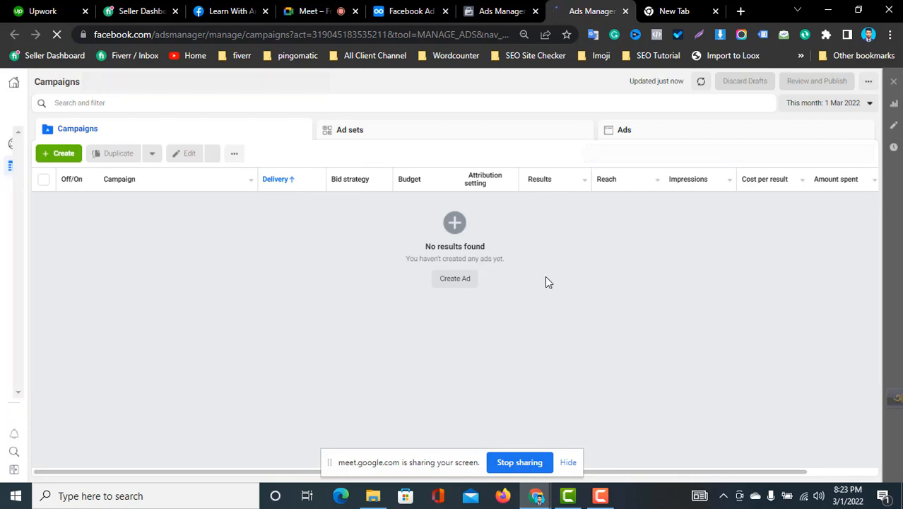
Step: Copy the "Special ad audience" heading from the Audience page
{"action": "left_click", "coordinate": [483, 4]}
{"action": "left_click", "coordinate": [434, 277]}
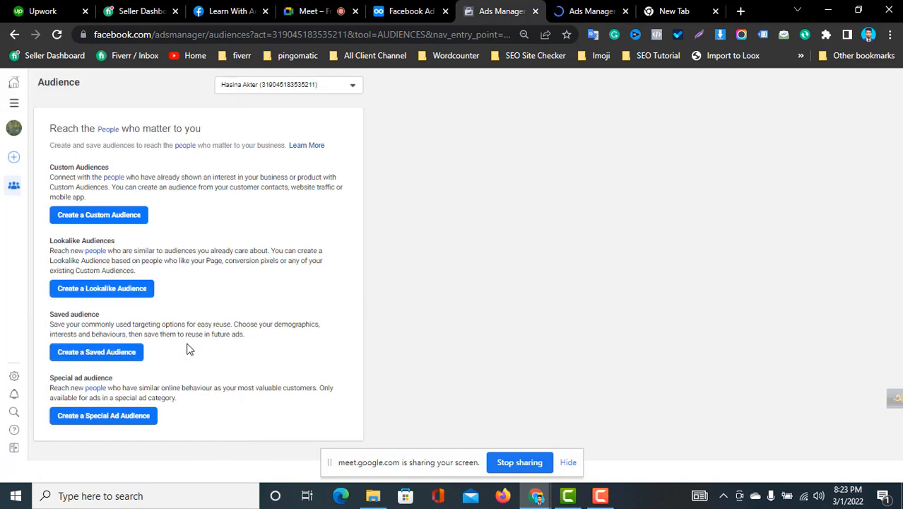
{"action": "left_click_drag", "start_coordinate": [111, 378], "coordinate": [50, 378]}
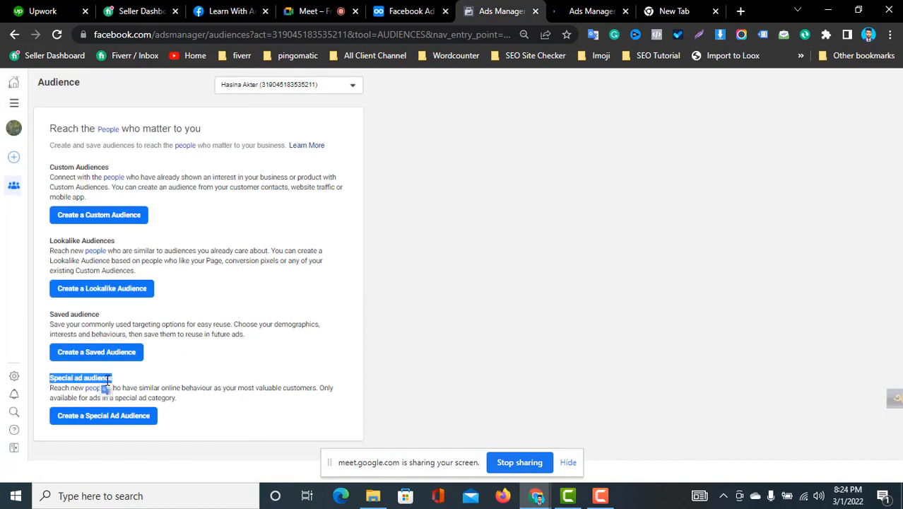
{"action": "right_click", "coordinate": [110, 381]}
{"action": "left_click", "coordinate": [152, 279]}
{"action": "left_click", "coordinate": [535, 340]}
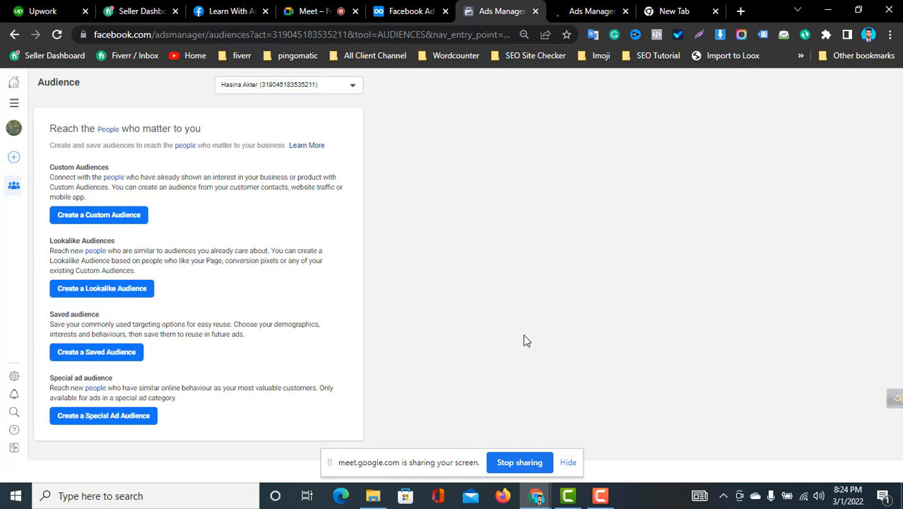
Step: Add "Special ad audience" as a sub-item below Saved Audience in the Facebook Ad Term outline
{"action": "left_click", "coordinate": [424, 11]}
{"action": "left_click", "coordinate": [488, 346]}
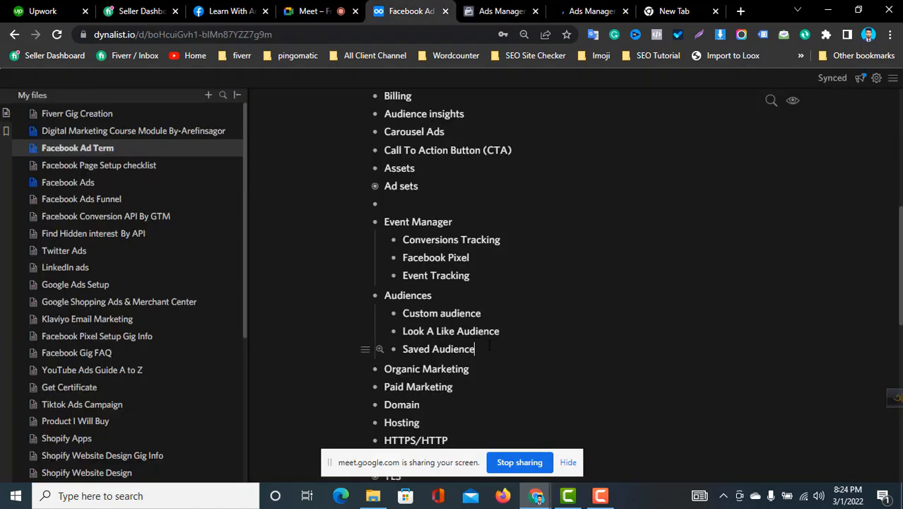
{"action": "key", "text": "Return"}
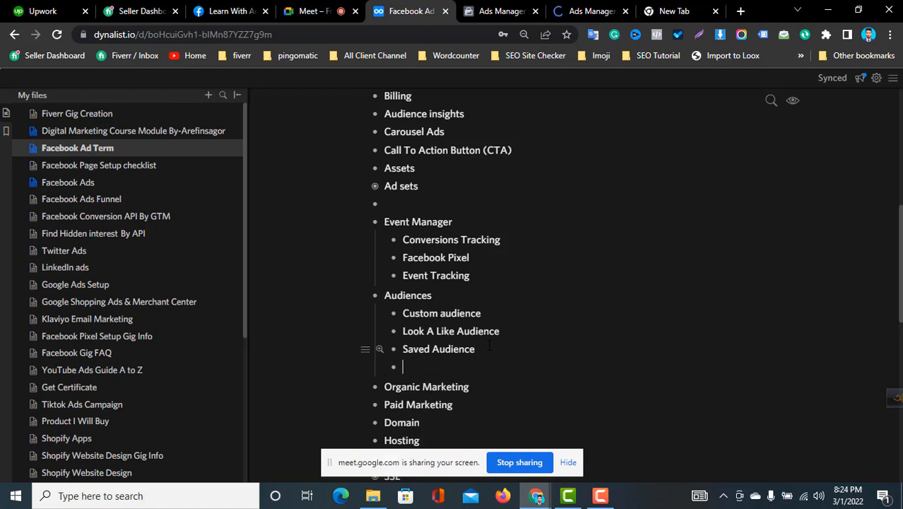
{"action": "key", "text": "ctrl+v"}
{"action": "key", "text": "Return"}
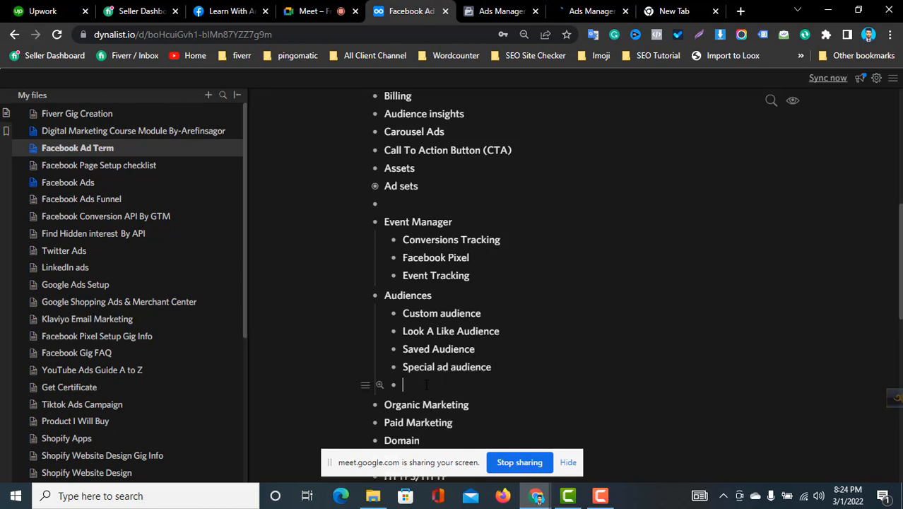
{"action": "key", "text": "BackSpace"}
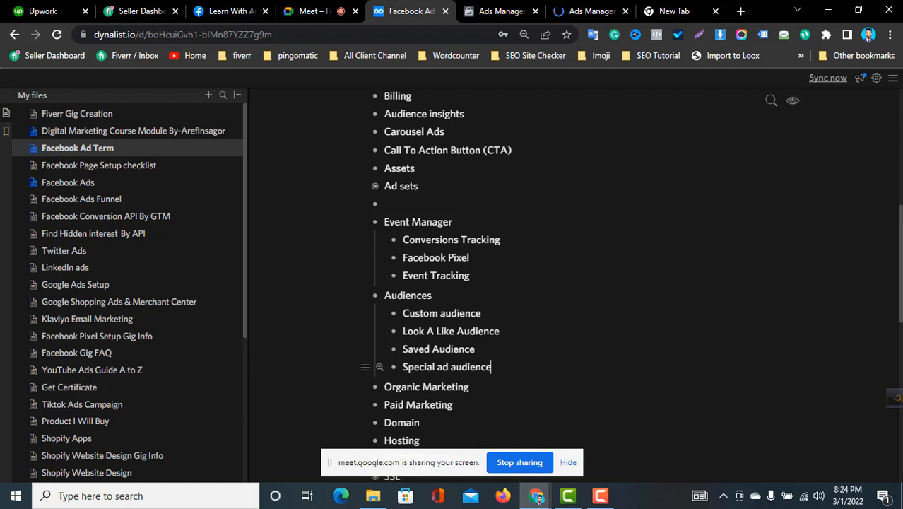
Step: Highlight the Special ad audience entry and review it with the other Audiences sub-items
{"action": "double_click", "coordinate": [470, 367]}
{"action": "triple_click", "coordinate": [471, 366]}
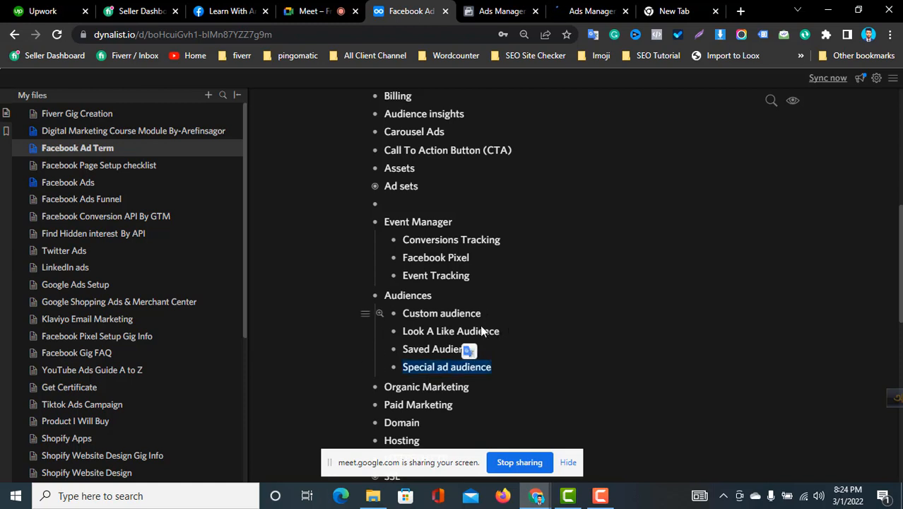
{"action": "left_click", "coordinate": [419, 330]}
{"action": "left_click_drag", "start_coordinate": [492, 367], "coordinate": [450, 351]}
Step: Start creating a custom audience on the Audience page to bring up the choice of audience sources
{"action": "left_click", "coordinate": [528, 9]}
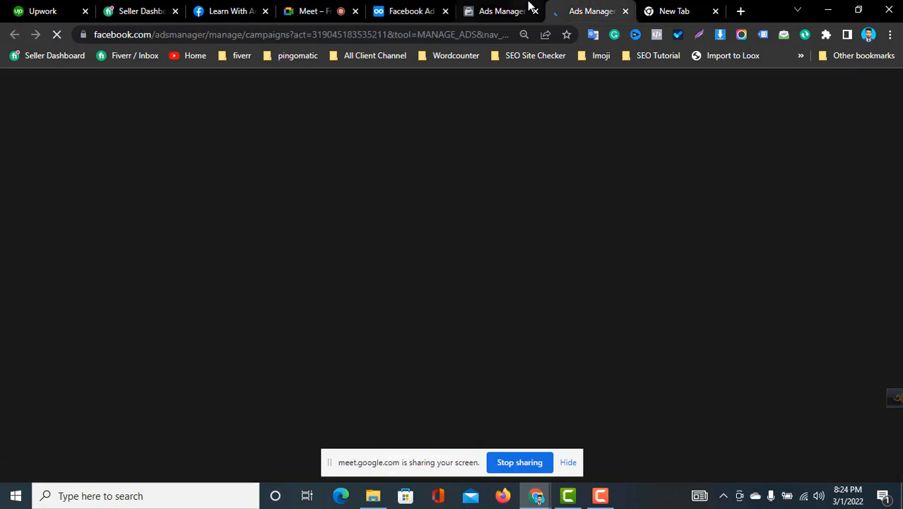
{"action": "left_click", "coordinate": [571, 11]}
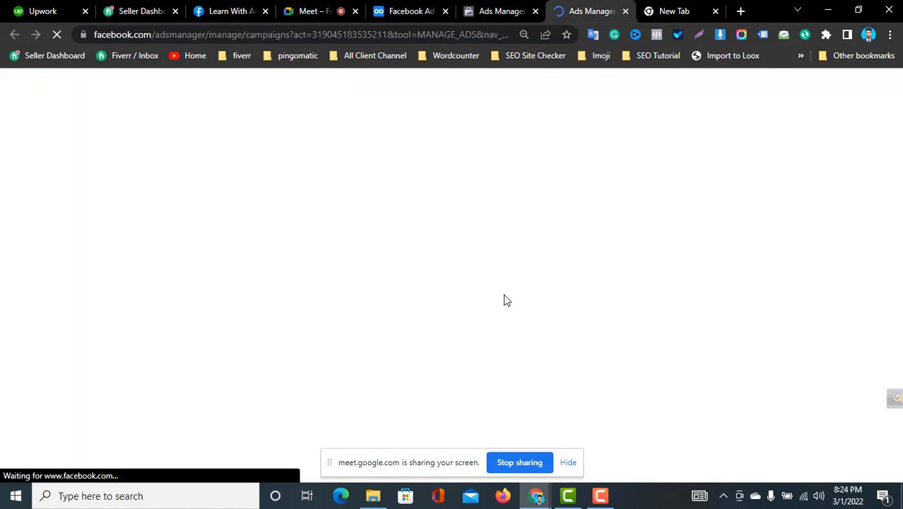
{"action": "left_click", "coordinate": [489, 8]}
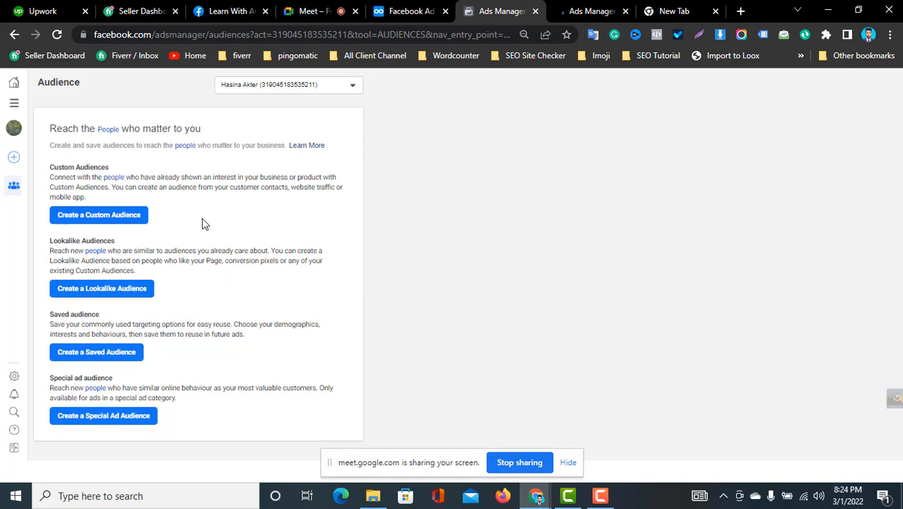
{"action": "left_click", "coordinate": [111, 221]}
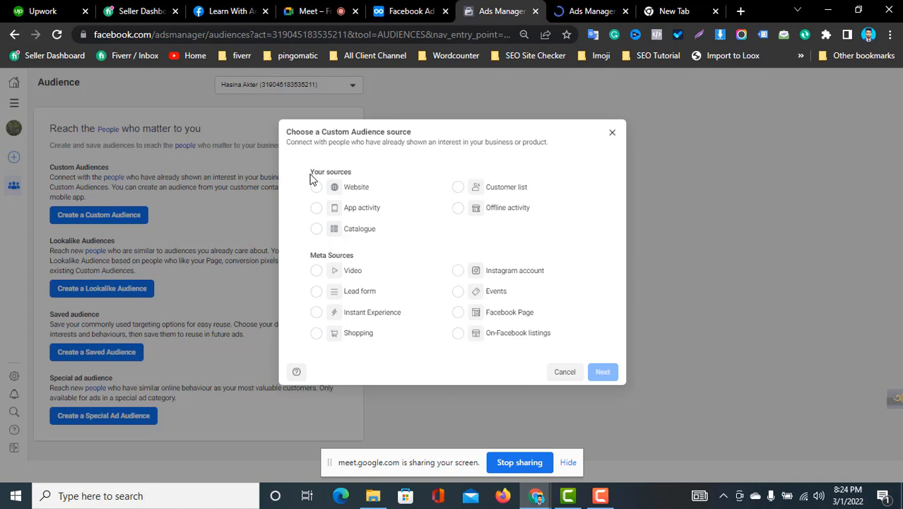
Step: Highlight the source group headings and title of the custom audience source dialog for review, and close it without choosing a source
{"action": "left_click_drag", "start_coordinate": [311, 172], "coordinate": [361, 172]}
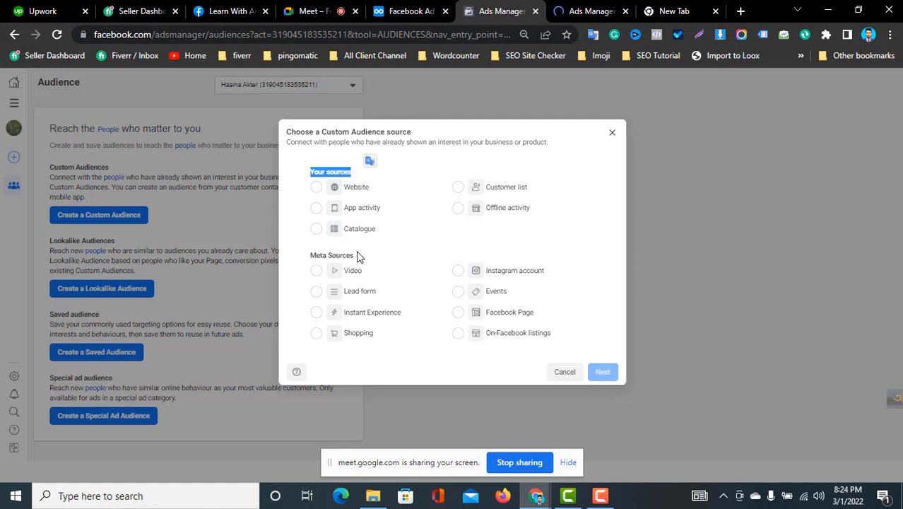
{"action": "left_click_drag", "start_coordinate": [329, 256], "coordinate": [357, 260]}
{"action": "left_click", "coordinate": [428, 264]}
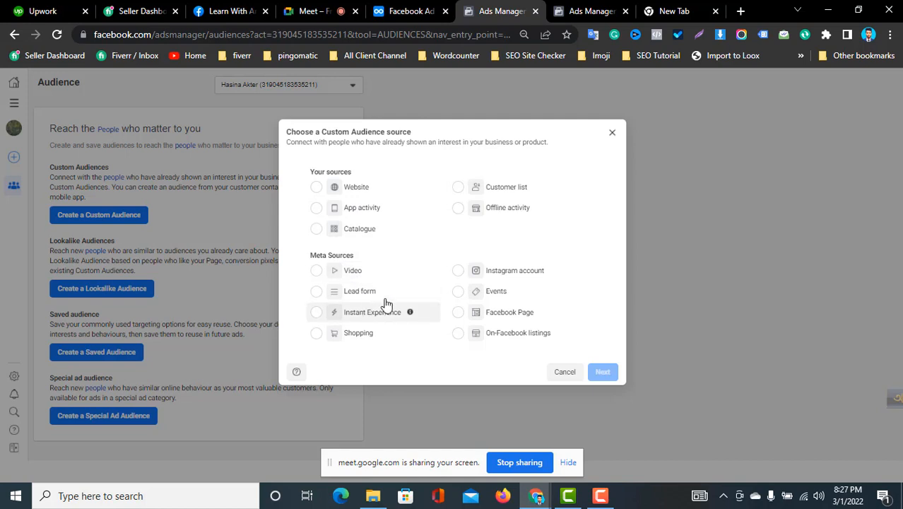
{"action": "mouse_move", "coordinate": [414, 314]}
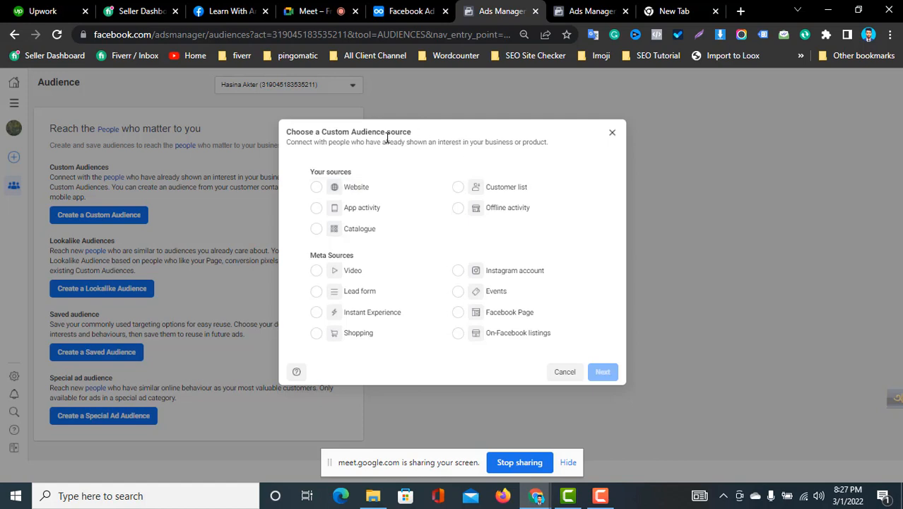
{"action": "triple_click", "coordinate": [366, 130]}
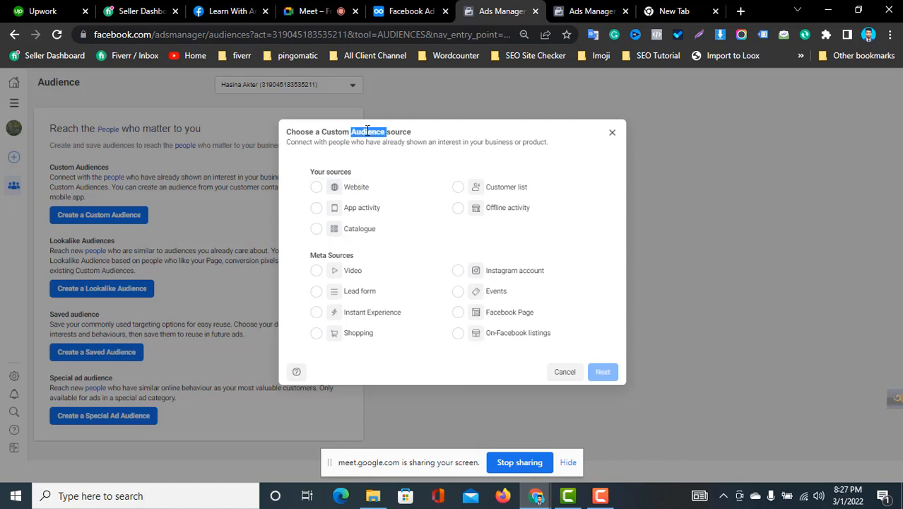
{"action": "left_click", "coordinate": [436, 134]}
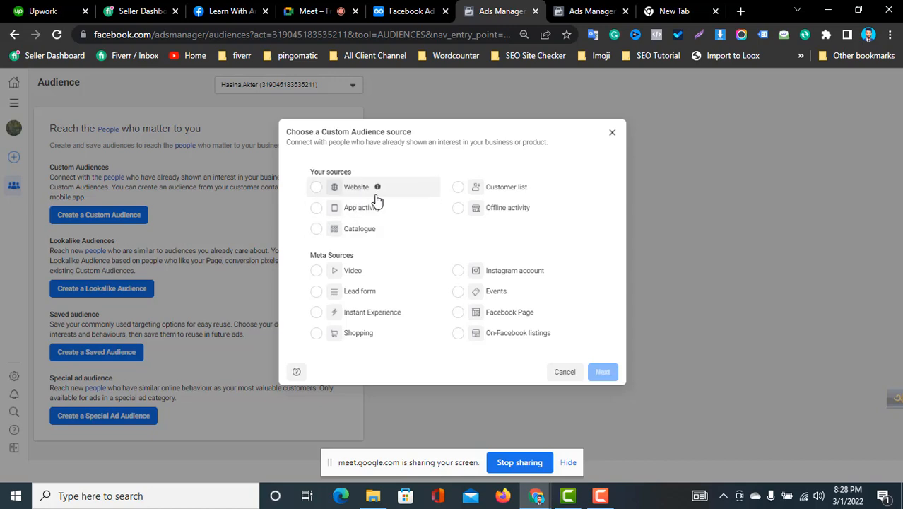
{"action": "left_click", "coordinate": [612, 134]}
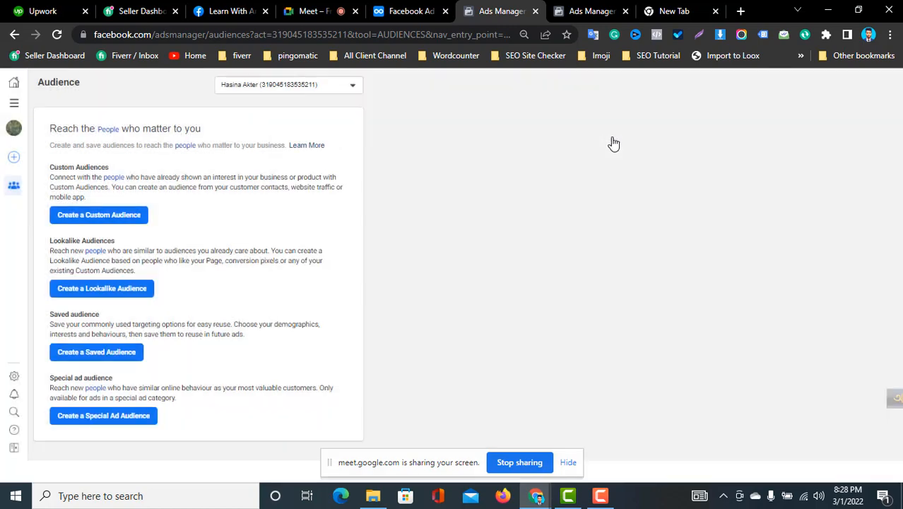
Step: Switch the Audience page to the Rolowatch ad account
{"action": "left_click", "coordinate": [316, 83]}
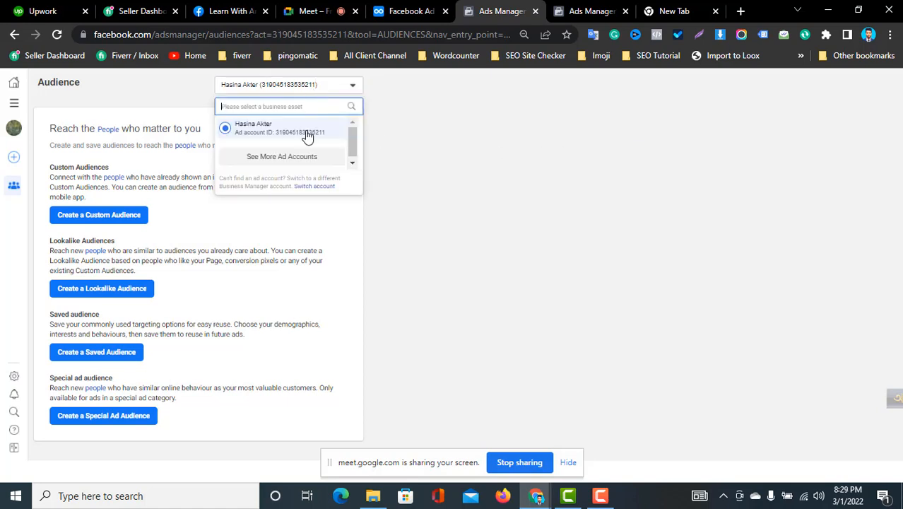
{"action": "left_click", "coordinate": [305, 158]}
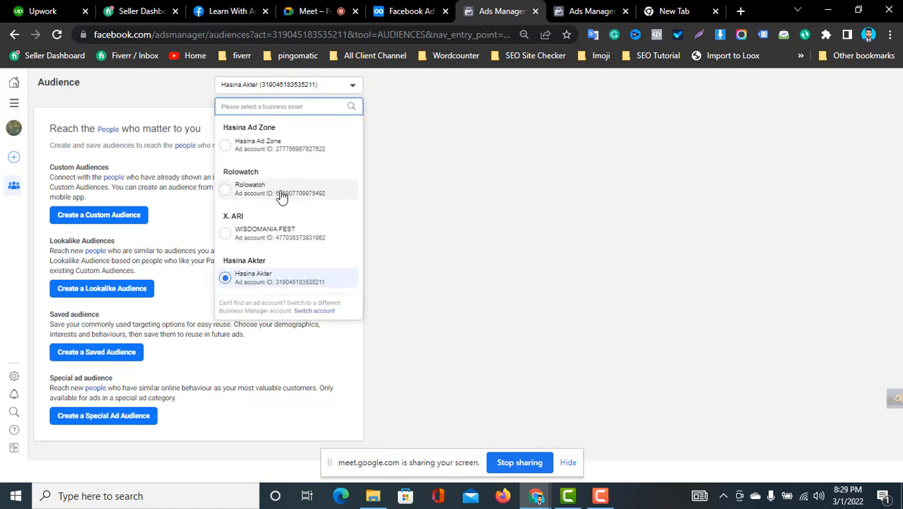
{"action": "left_click", "coordinate": [279, 193]}
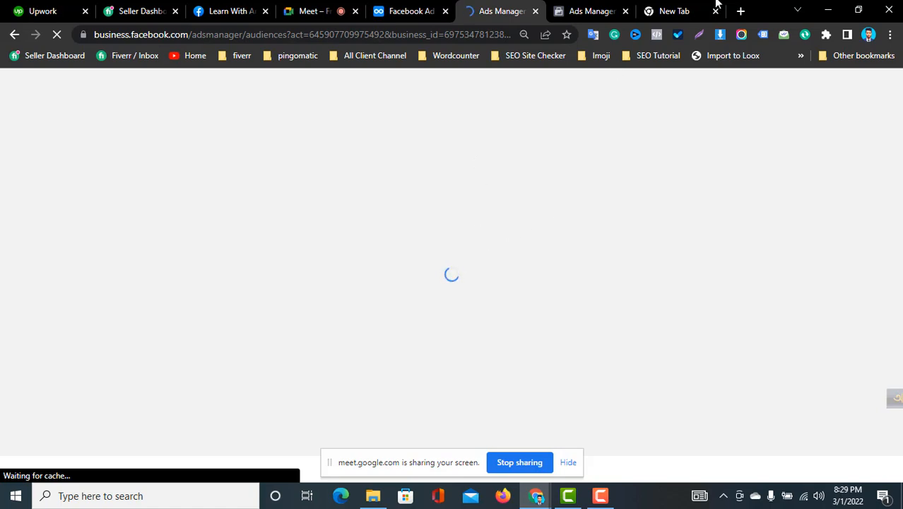
Step: Open the Rolowatch store at relojessset.com in the empty browser tab while the Audience page loads
{"action": "left_click", "coordinate": [673, 10]}
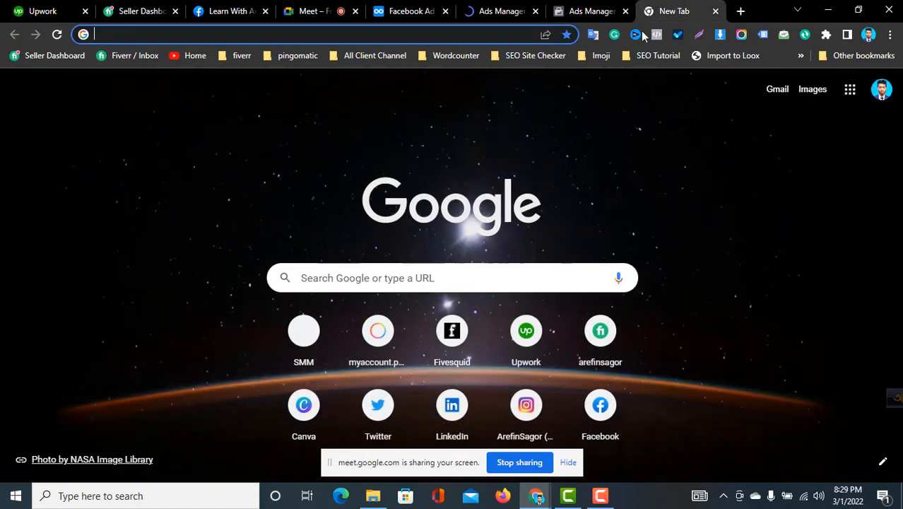
{"action": "left_click", "coordinate": [479, 35]}
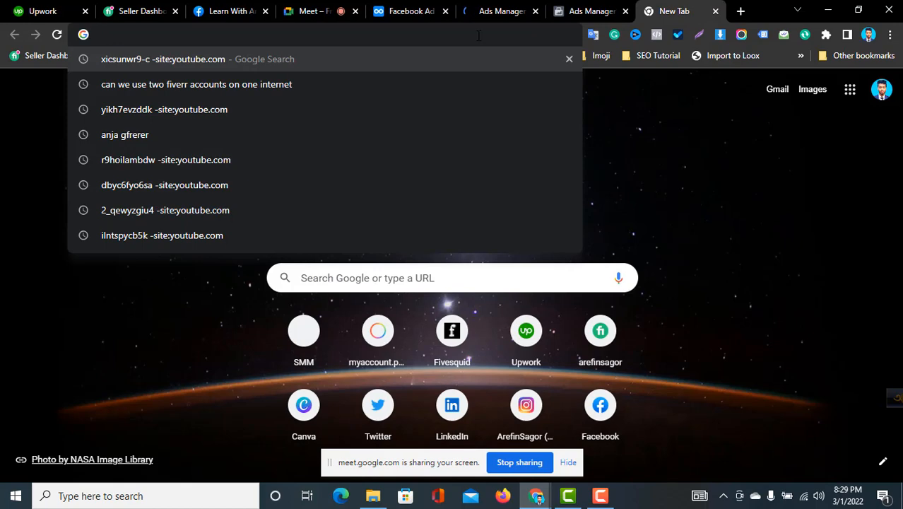
{"action": "type", "text": "rolo"}
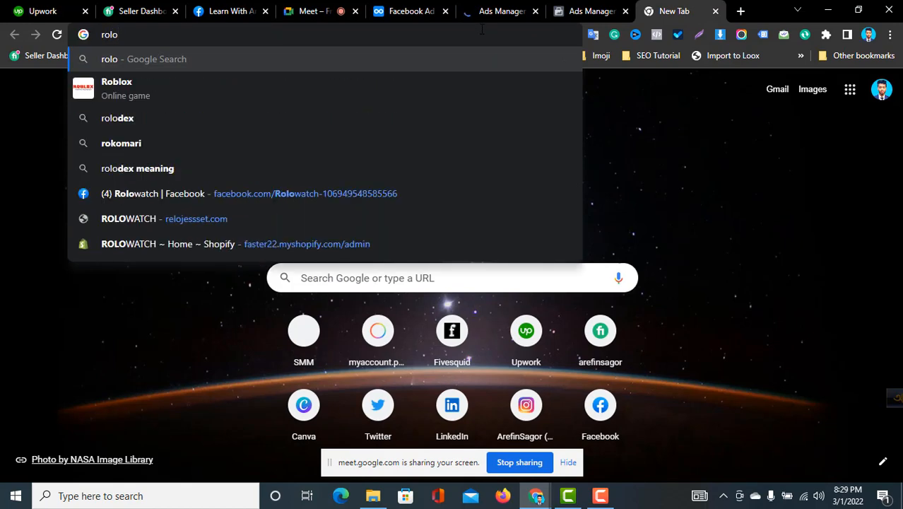
{"action": "left_click", "coordinate": [255, 221]}
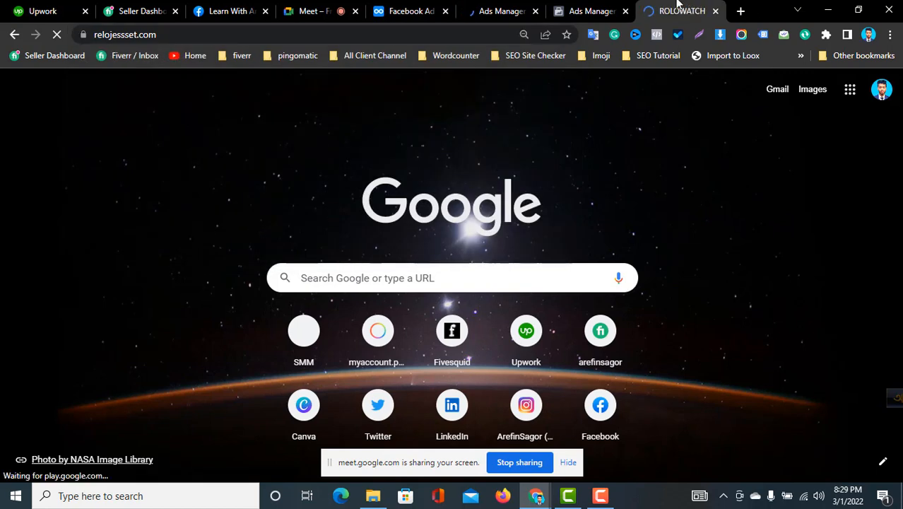
{"action": "left_click", "coordinate": [514, 10]}
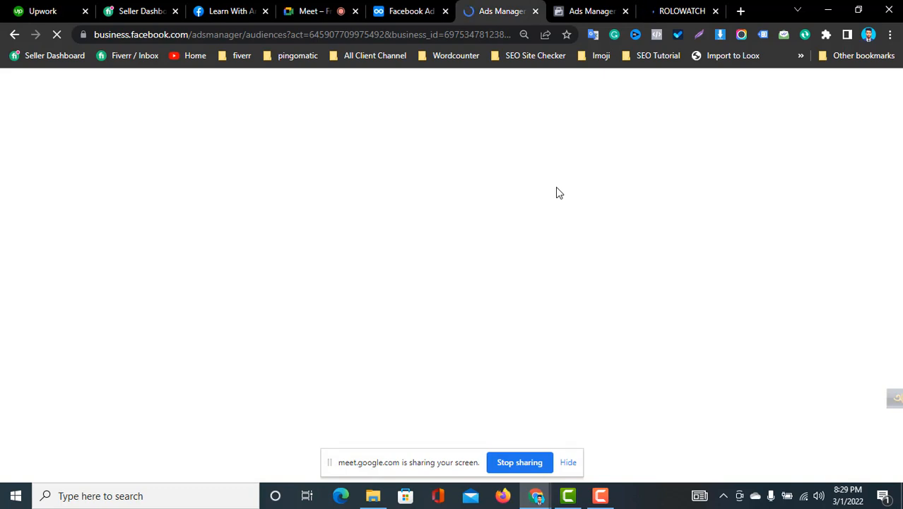
{"action": "left_click", "coordinate": [696, 8]}
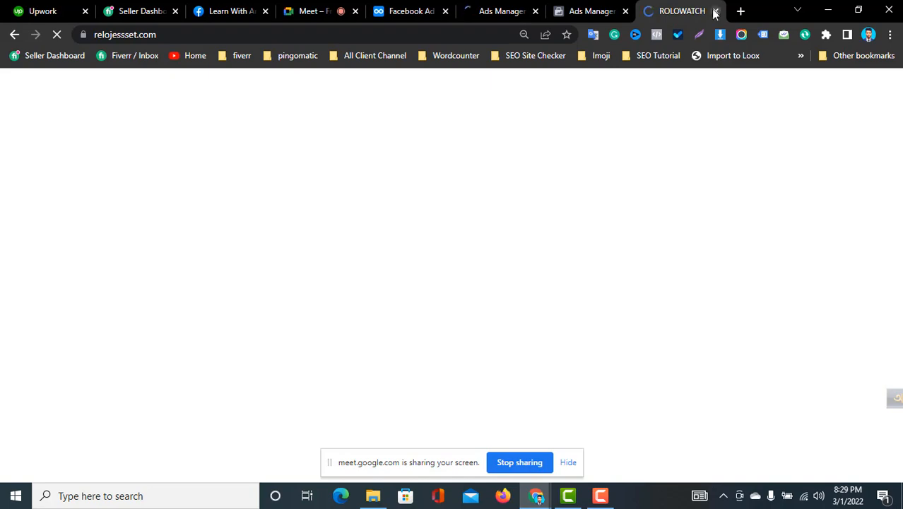
Step: Inspect the pixel and its events on the Rolowatch store page with Facebook Pixel Helper
{"action": "key", "text": "ctrl+t"}
{"action": "left_click", "coordinate": [599, 6]}
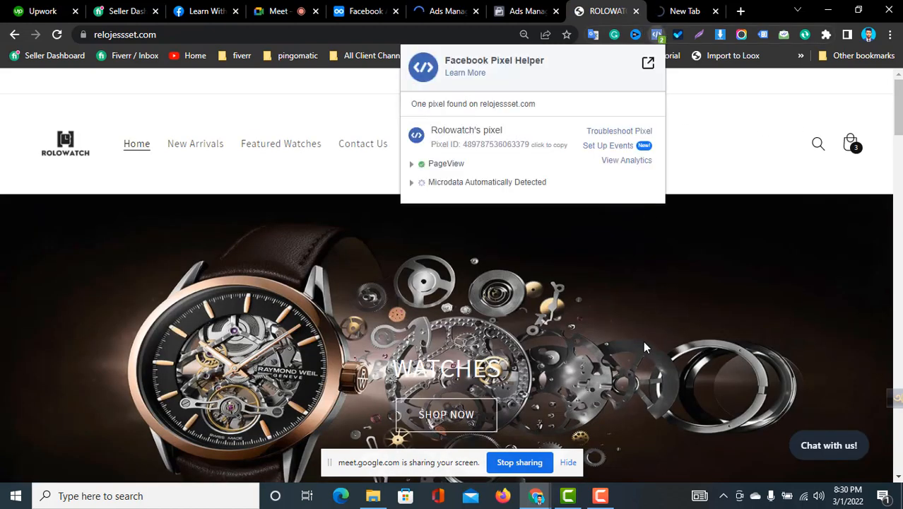
{"action": "left_click", "coordinate": [701, 141]}
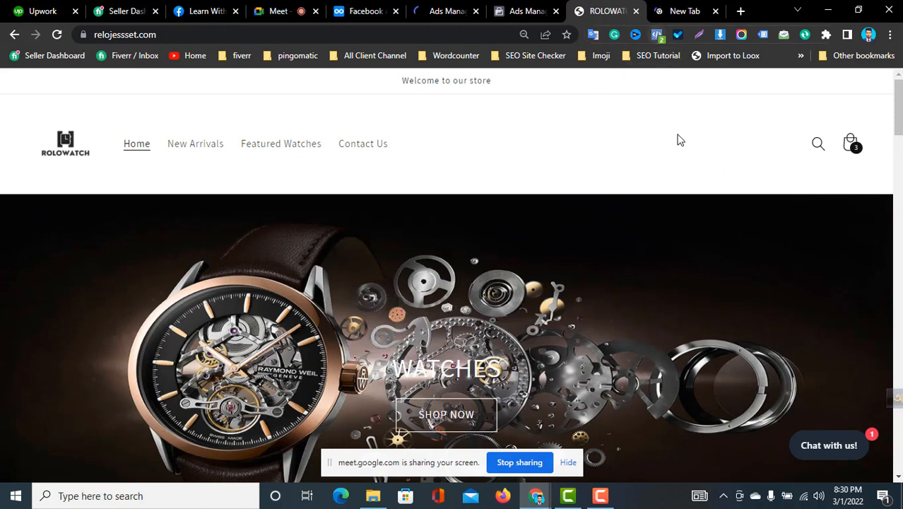
{"action": "left_click", "coordinate": [656, 34]}
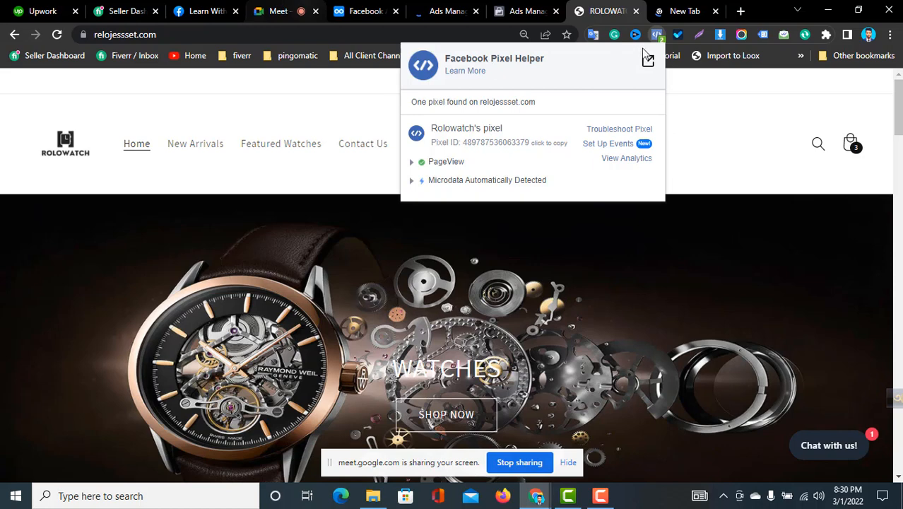
Step: Admit the waiting participant to the Google Meet call and return to the Rolowatch store's home page
{"action": "left_click", "coordinate": [290, 9]}
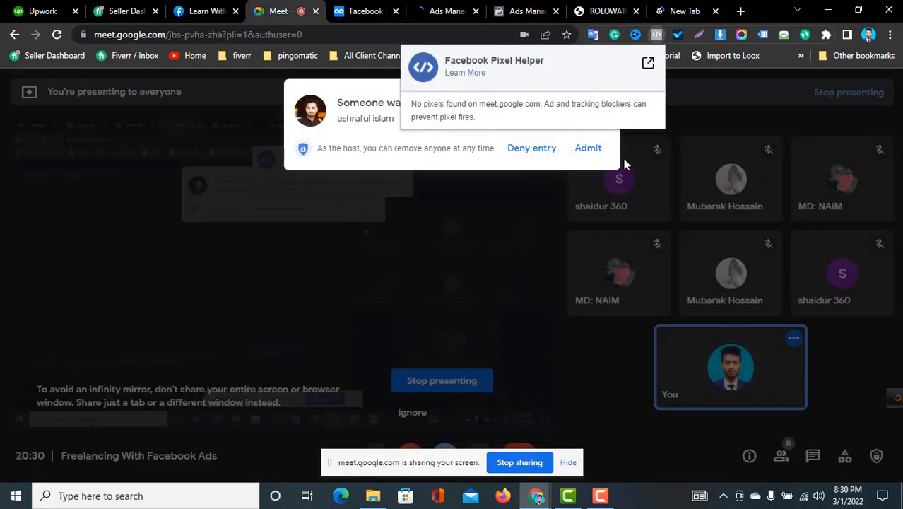
{"action": "left_click", "coordinate": [601, 156]}
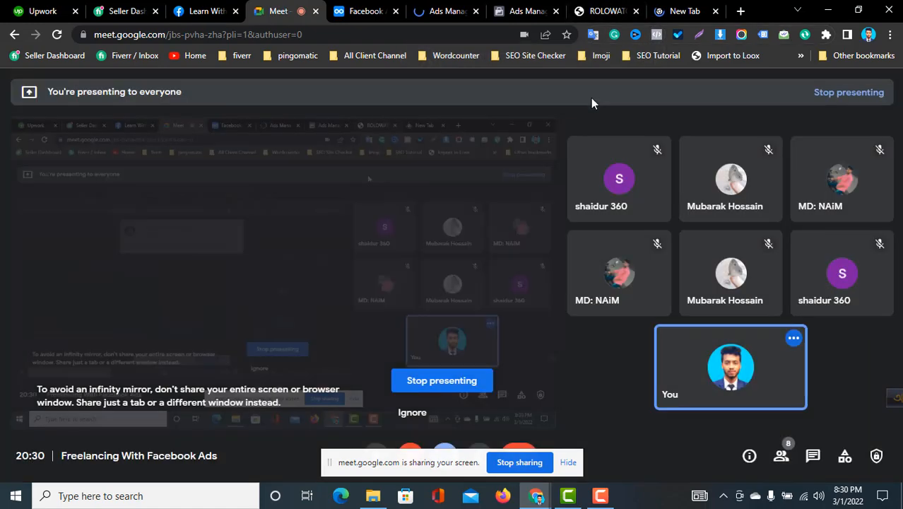
{"action": "left_click", "coordinate": [614, 9]}
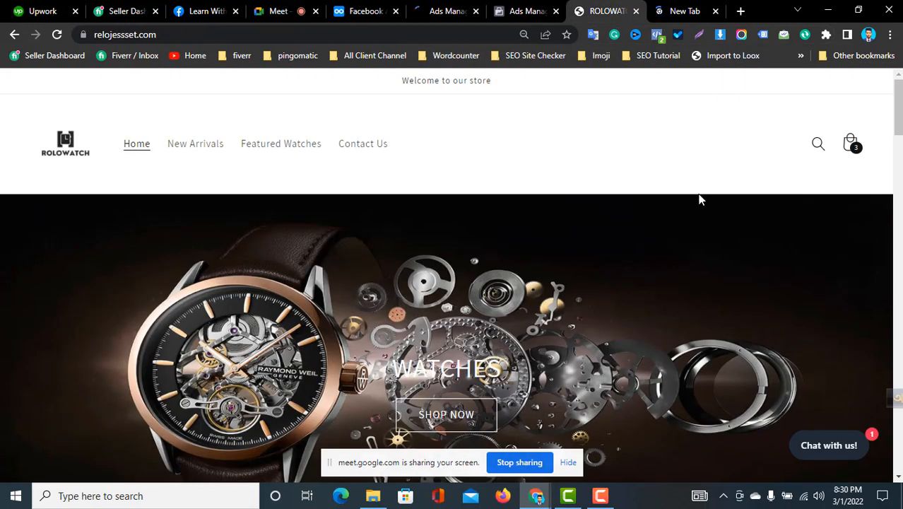
{"action": "scroll", "coordinate": [834, 204], "scroll_direction": "down", "scroll_amount": 1}
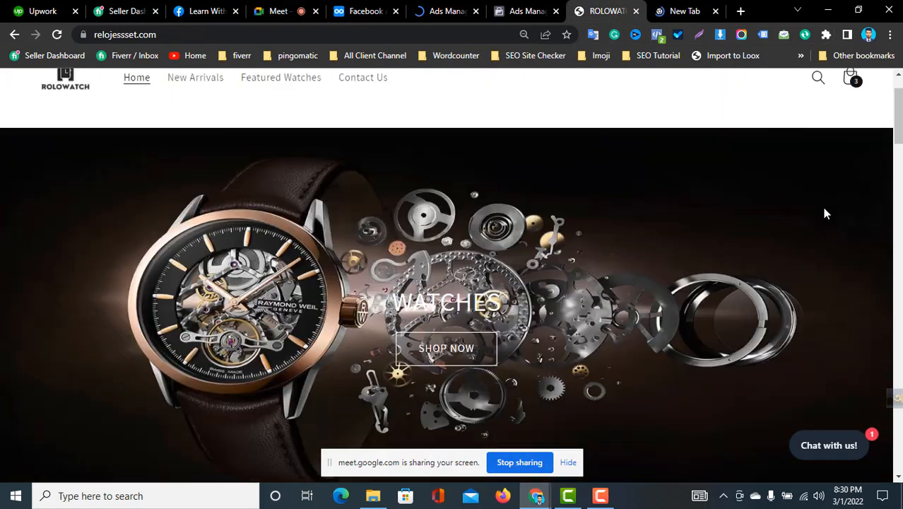
{"action": "scroll", "coordinate": [899, 121], "scroll_direction": "up", "scroll_amount": 1}
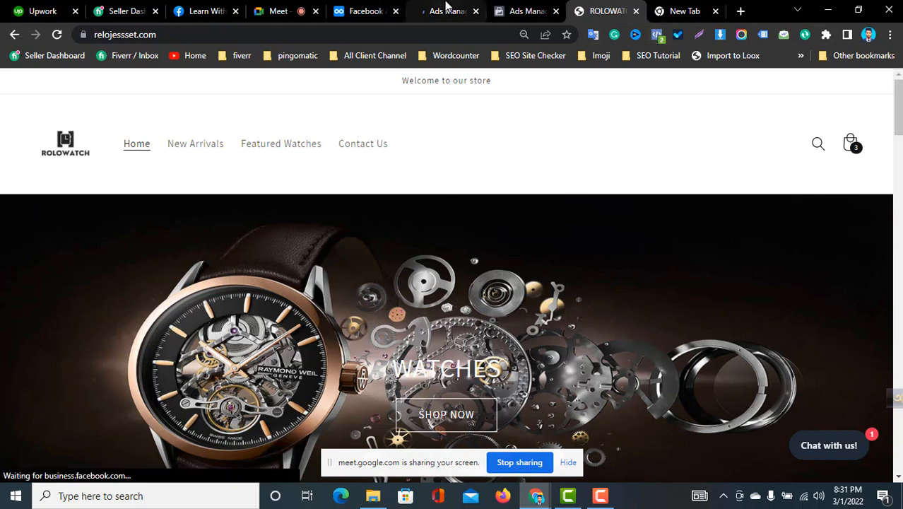
Step: Return to the Audience page in Ads Manager and switch to the WISDOMANIA FEST ad account
{"action": "left_click", "coordinate": [447, 10]}
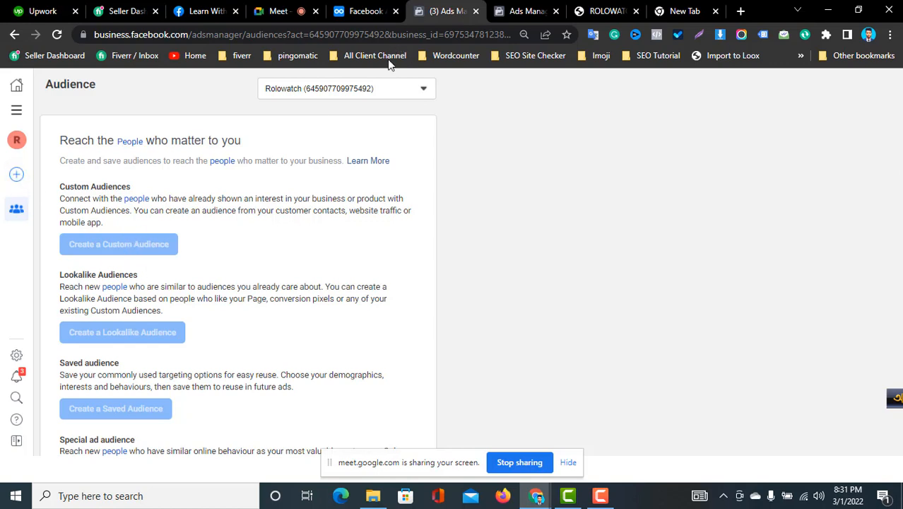
{"action": "left_click", "coordinate": [393, 91]}
{"action": "left_click", "coordinate": [233, 322]}
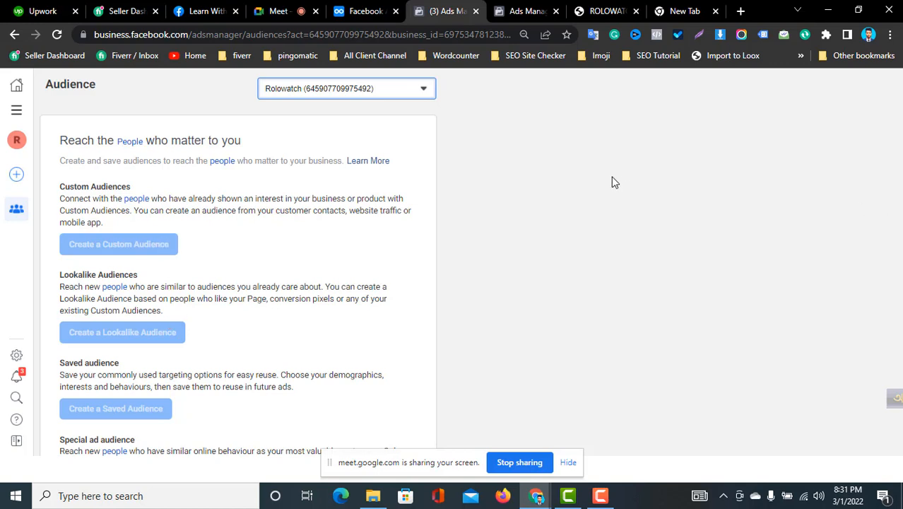
{"action": "key", "text": "ctrl+minus"}
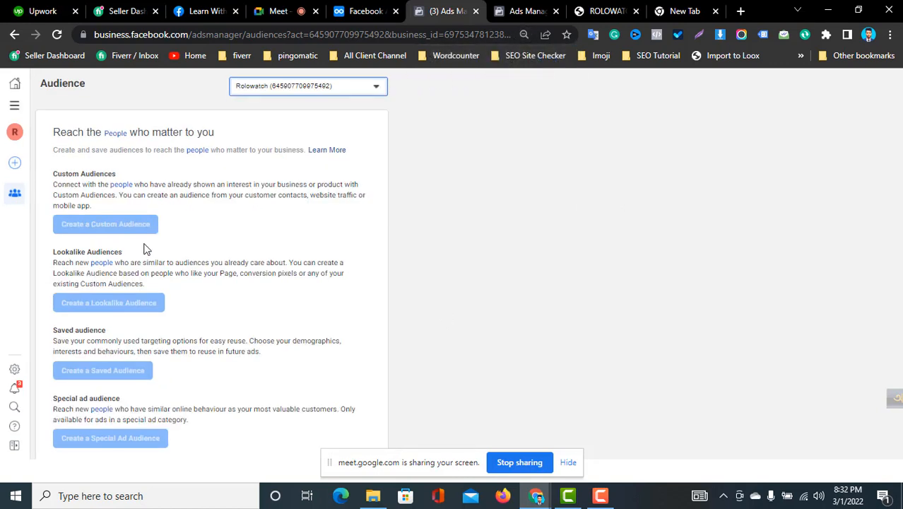
{"action": "left_click", "coordinate": [316, 86]}
{"action": "left_click", "coordinate": [319, 164]}
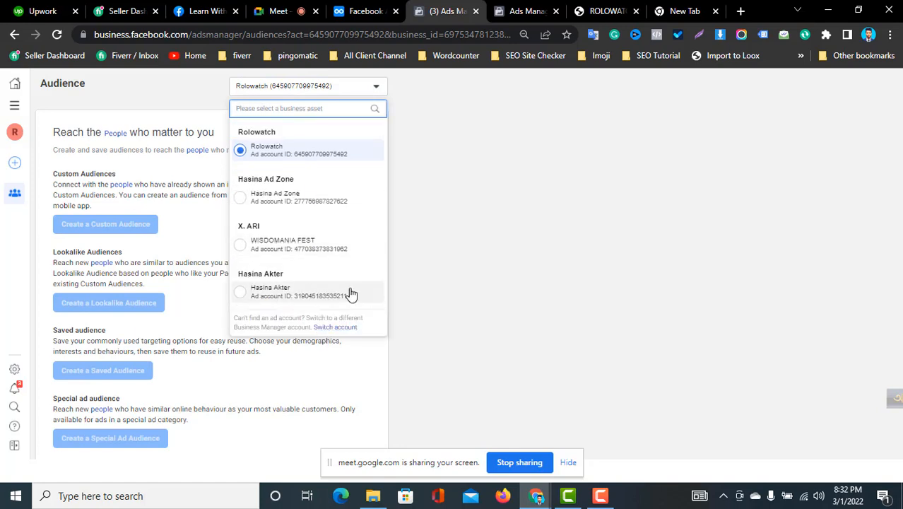
{"action": "left_click", "coordinate": [293, 256]}
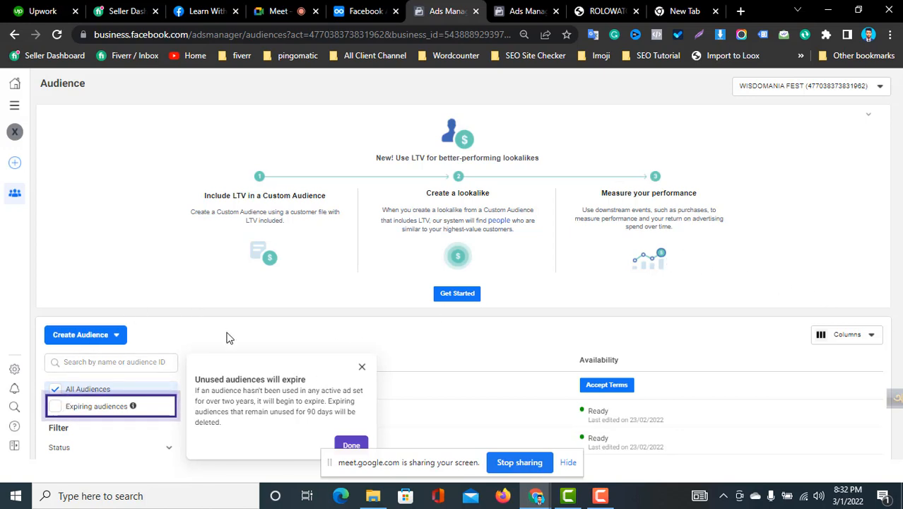
Step: Review the audience types available for creation and the targeting details of the first WISDOMANIA FEST audience in the list
{"action": "left_click", "coordinate": [118, 336]}
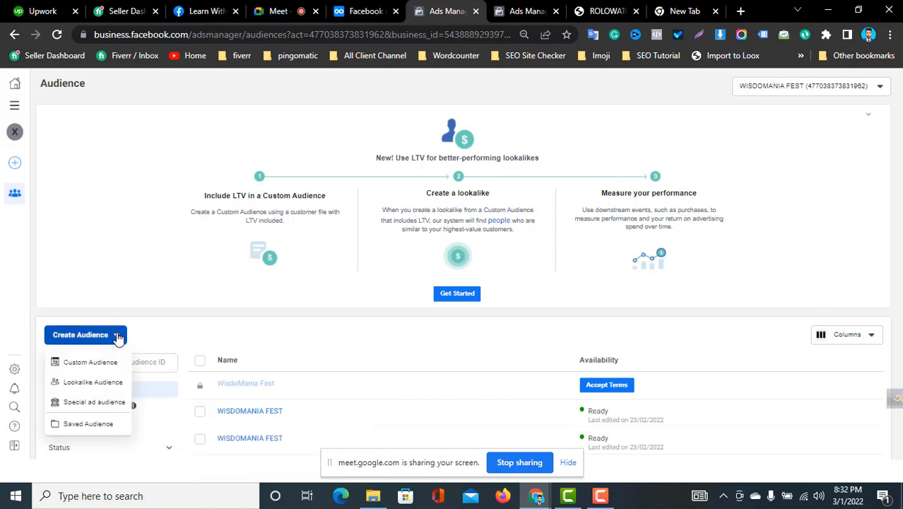
{"action": "left_click", "coordinate": [169, 325]}
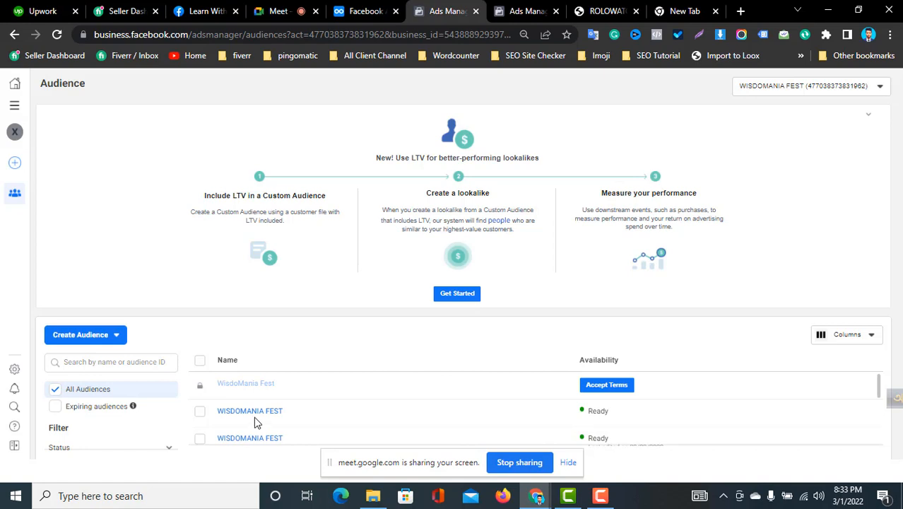
{"action": "mouse_move", "coordinate": [254, 416]}
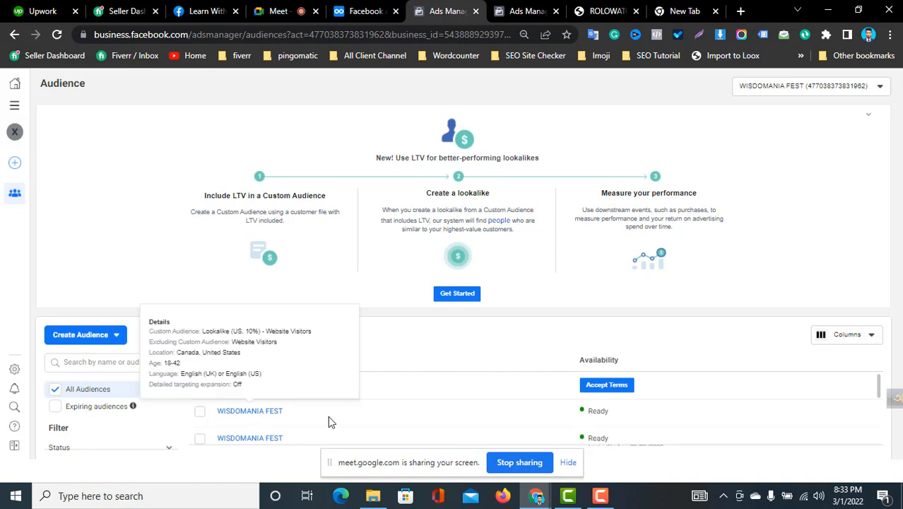
Step: Start a new custom audience with Website as its source and proceed to its criteria form
{"action": "left_click", "coordinate": [94, 337]}
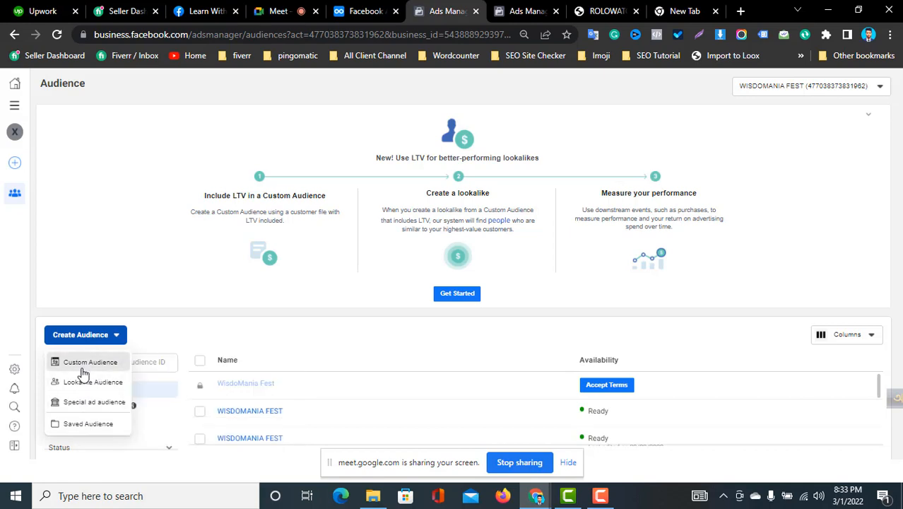
{"action": "left_click", "coordinate": [88, 364]}
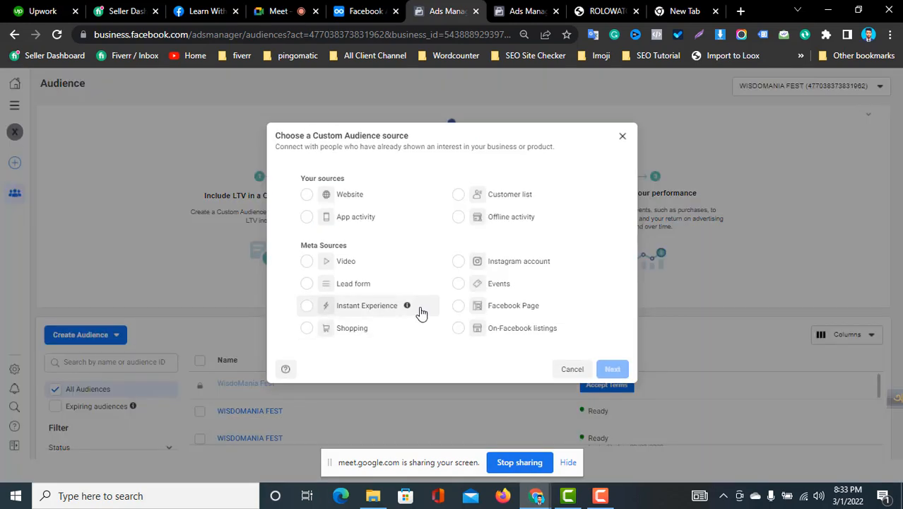
{"action": "left_click", "coordinate": [308, 196]}
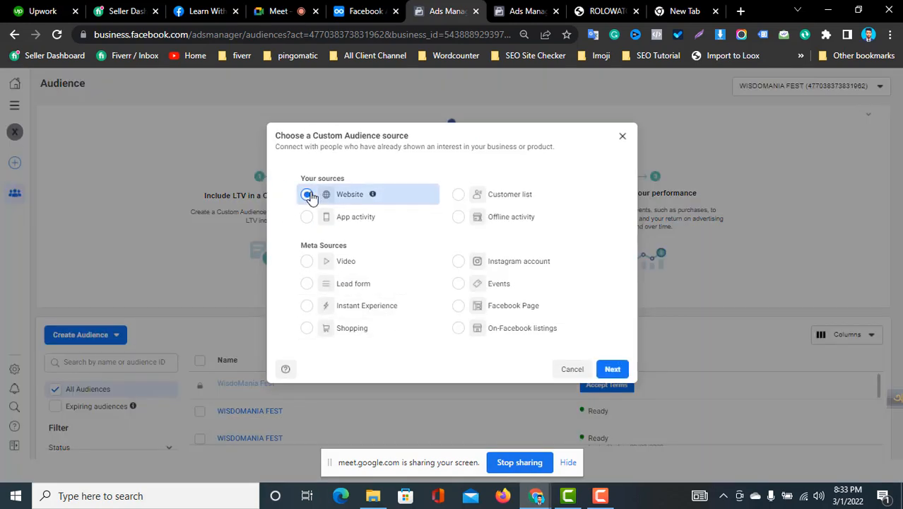
{"action": "left_click", "coordinate": [620, 370]}
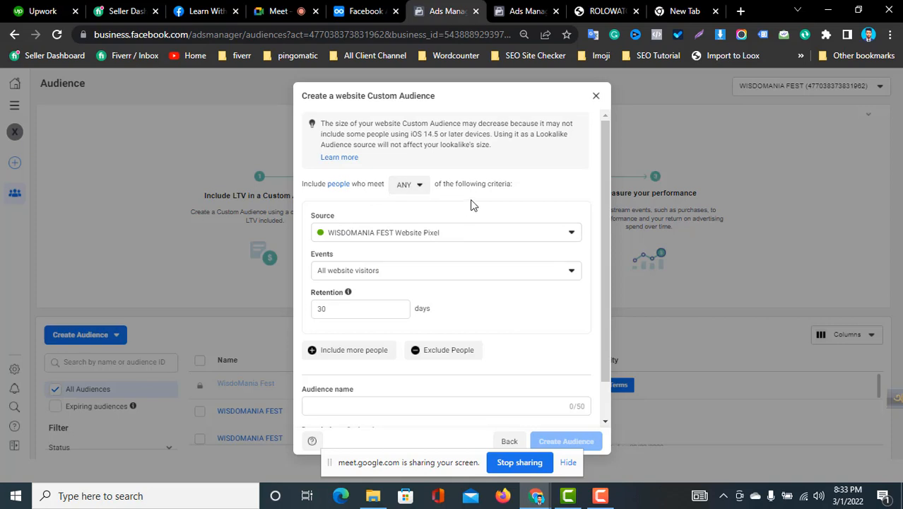
Step: Review the criteria matching options and the pixels available as the source in the website custom audience form
{"action": "left_click", "coordinate": [416, 187]}
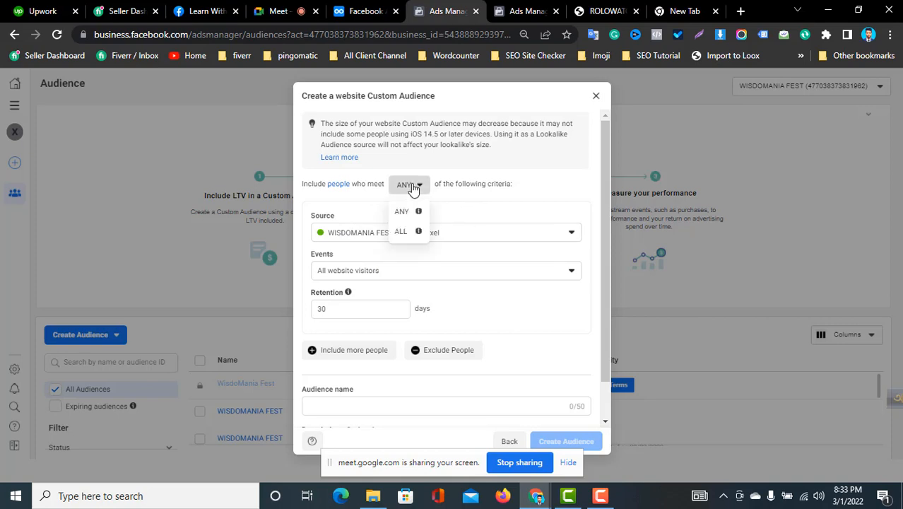
{"action": "left_click", "coordinate": [488, 203]}
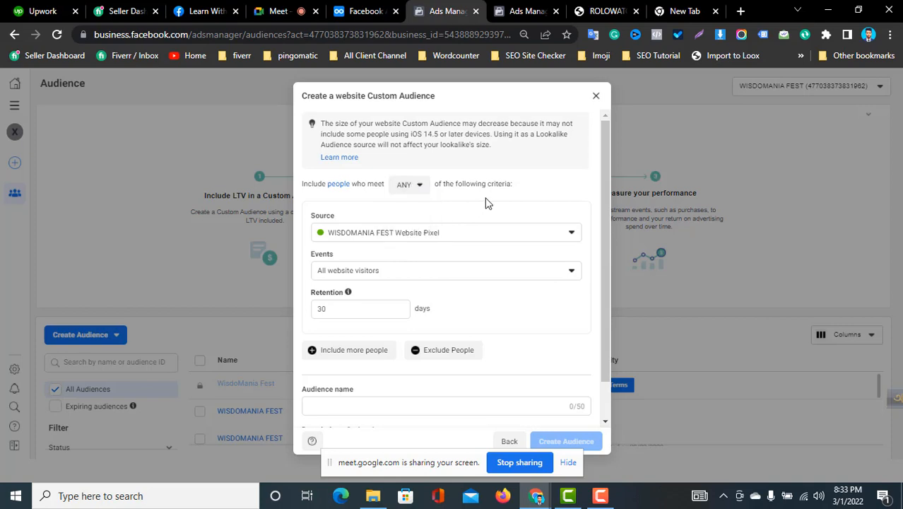
{"action": "double_click", "coordinate": [322, 218]}
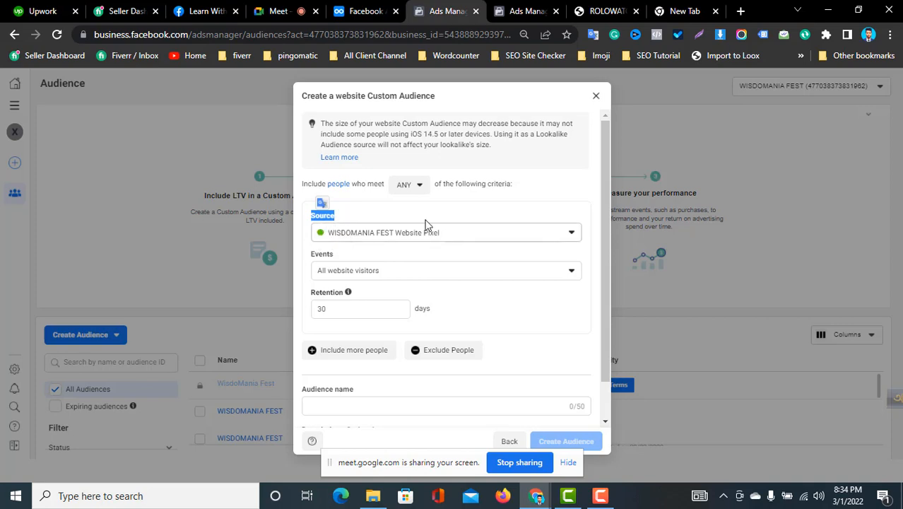
{"action": "left_click", "coordinate": [477, 211]}
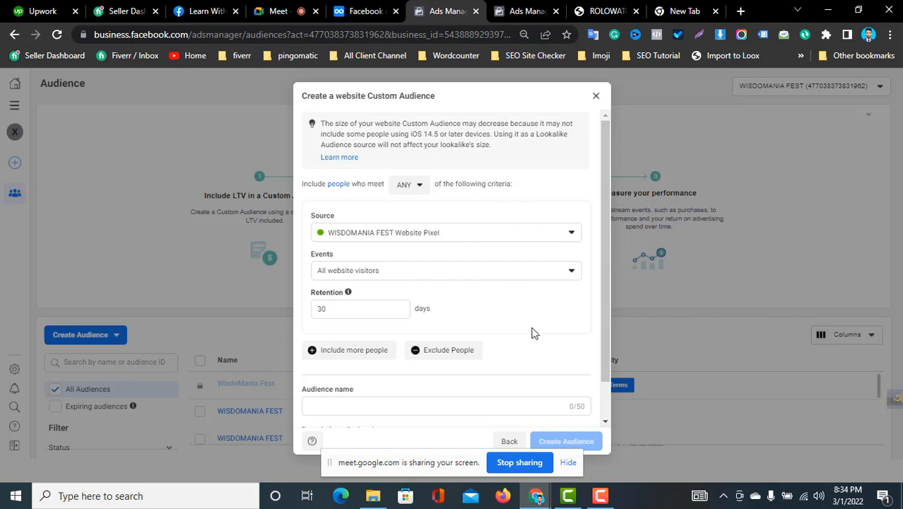
{"action": "left_click", "coordinate": [480, 239]}
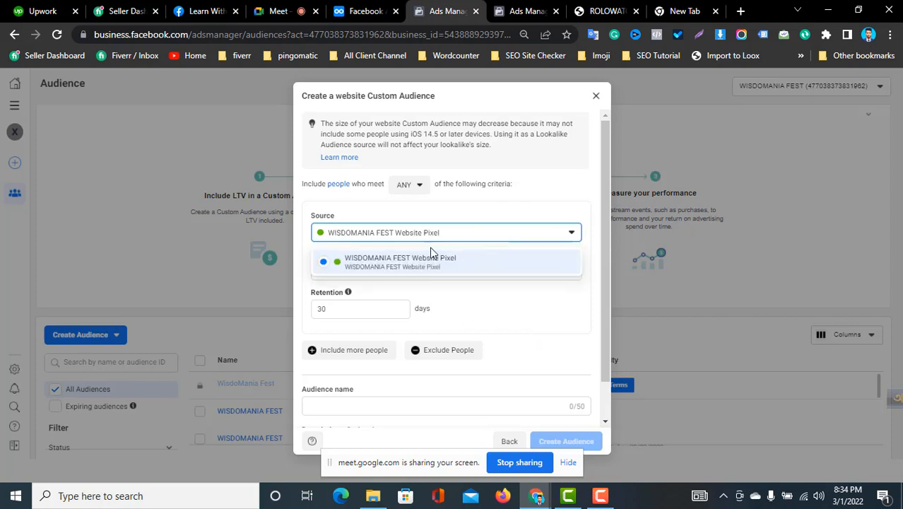
{"action": "left_click", "coordinate": [499, 222]}
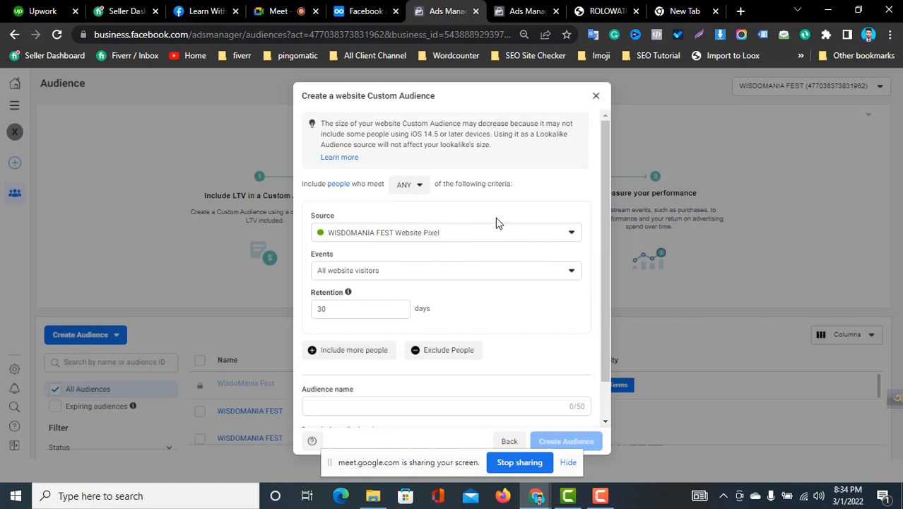
{"action": "left_click", "coordinate": [407, 236]}
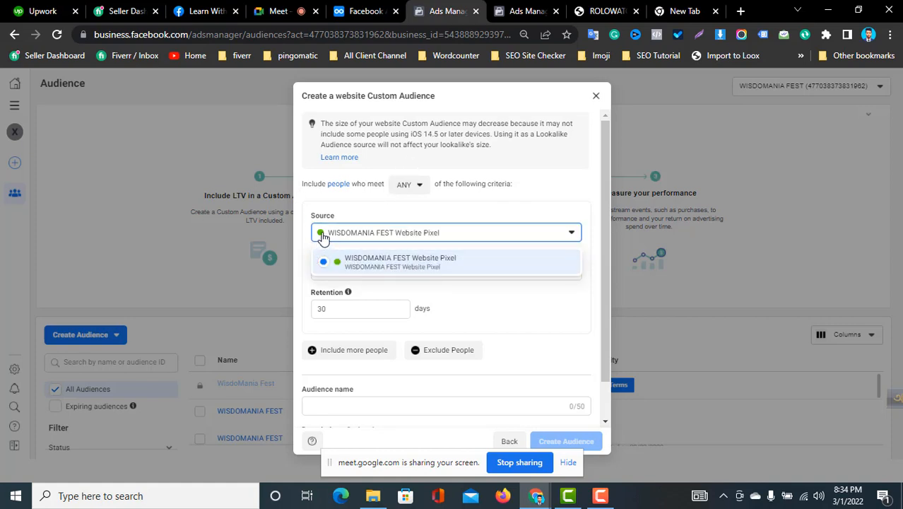
{"action": "left_click", "coordinate": [424, 224]}
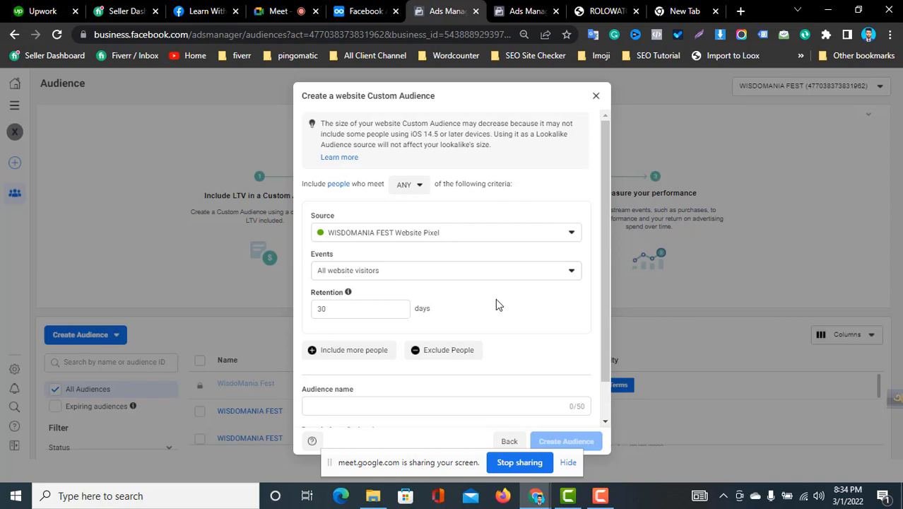
Step: Name the website custom audience "Last 30 days", leaving the optional description empty
{"action": "scroll", "coordinate": [599, 278], "scroll_direction": "down", "scroll_amount": 1}
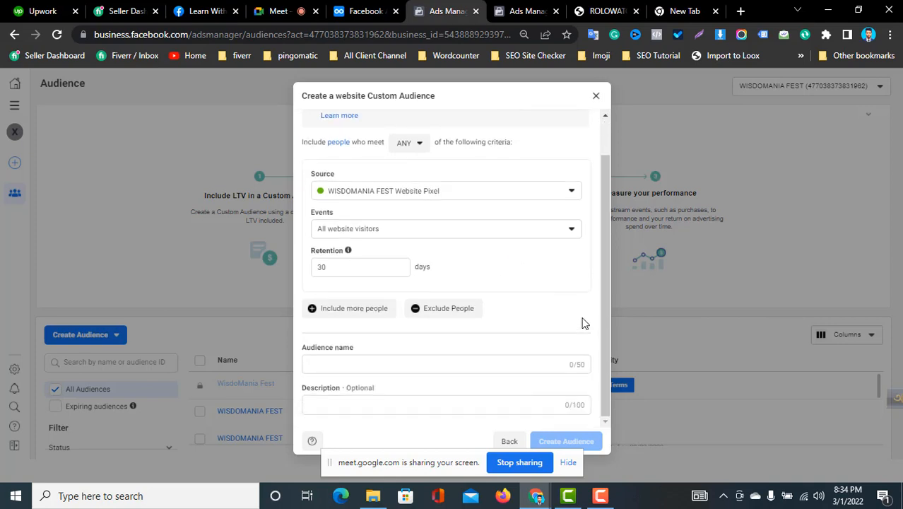
{"action": "left_click_drag", "start_coordinate": [347, 266], "coordinate": [309, 274]}
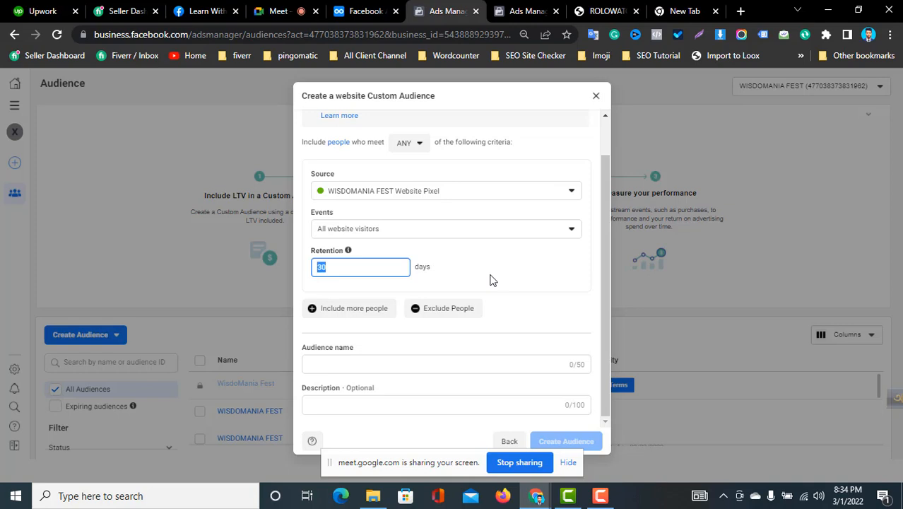
{"action": "left_click", "coordinate": [441, 241]}
{"action": "left_click", "coordinate": [308, 255]}
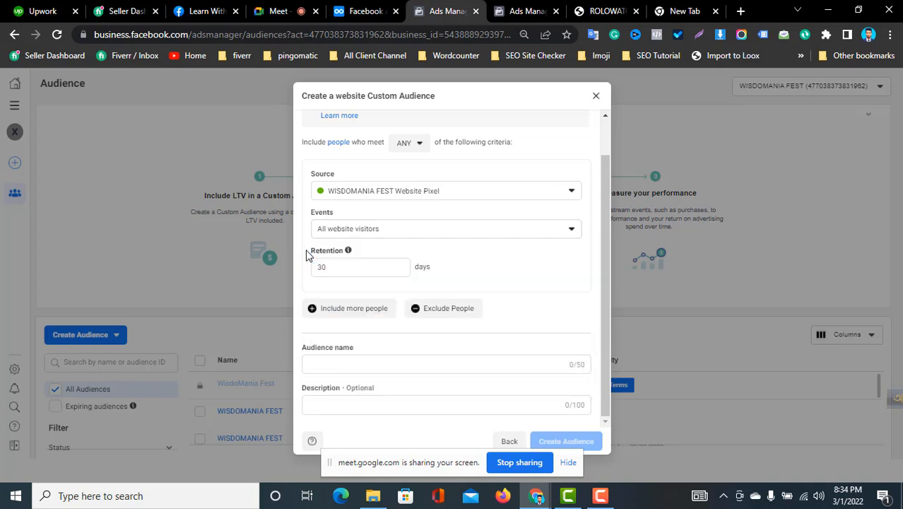
{"action": "left_click", "coordinate": [361, 366]}
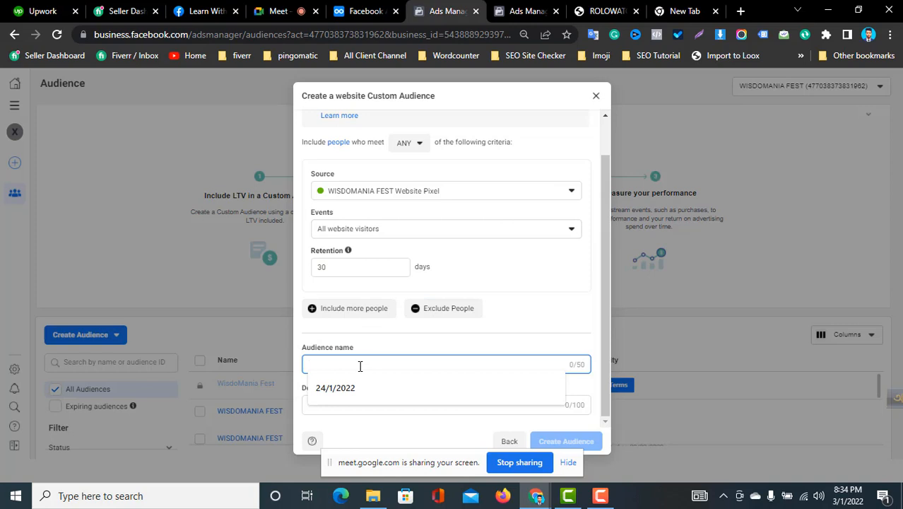
{"action": "type", "text": "Last 30 days"}
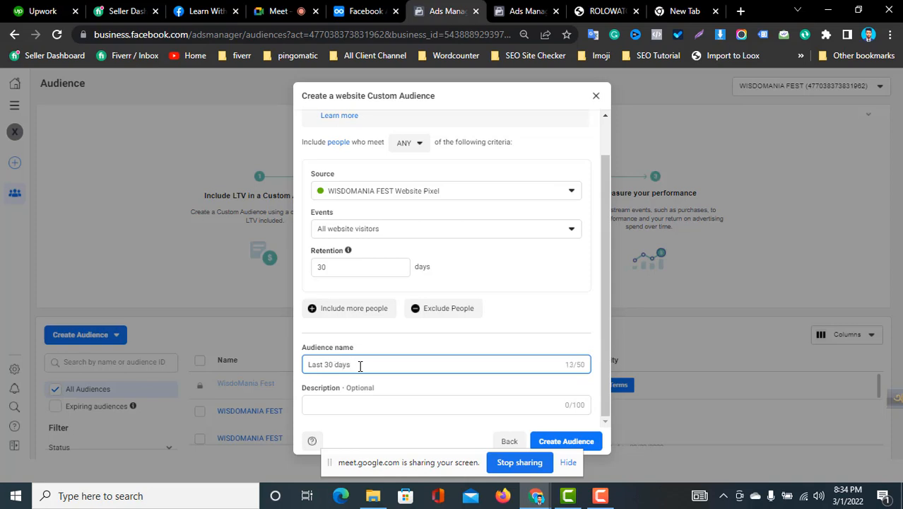
{"action": "left_click", "coordinate": [371, 403]}
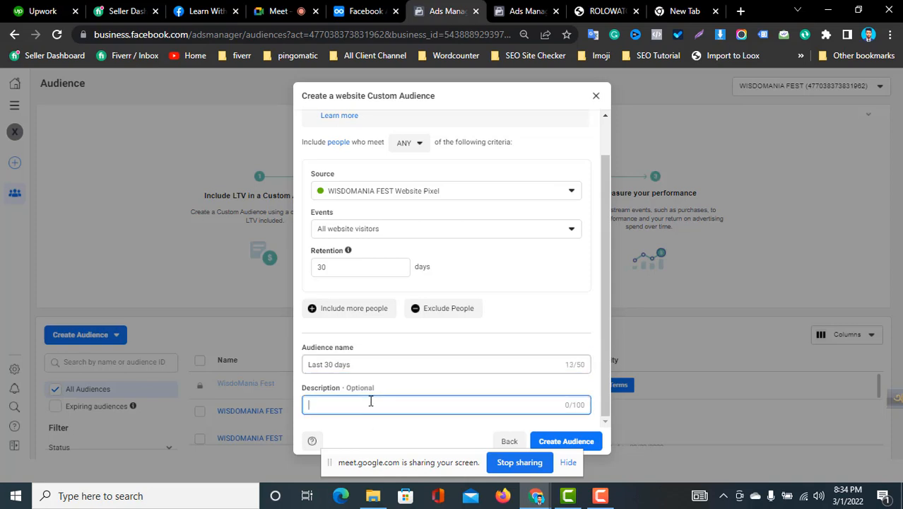
{"action": "left_click", "coordinate": [428, 391]}
{"action": "left_click", "coordinate": [424, 401]}
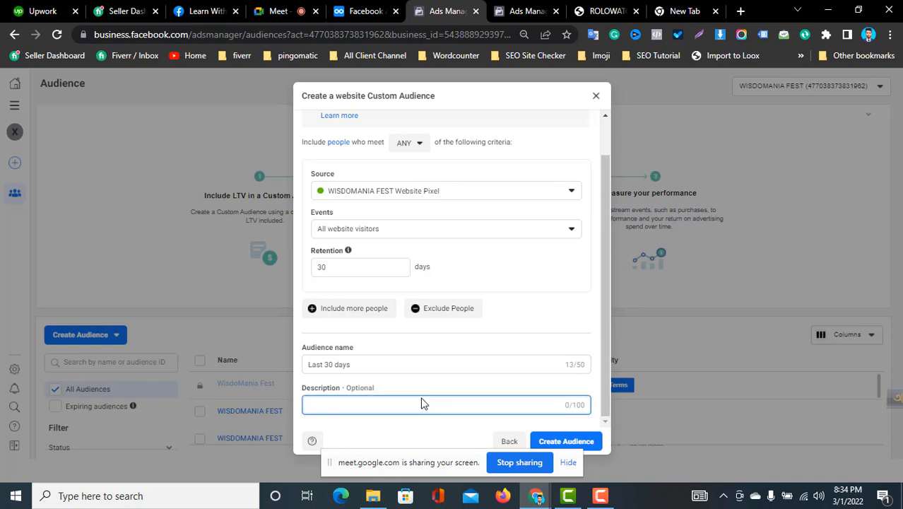
{"action": "left_click", "coordinate": [375, 385]}
{"action": "triple_click", "coordinate": [332, 365]}
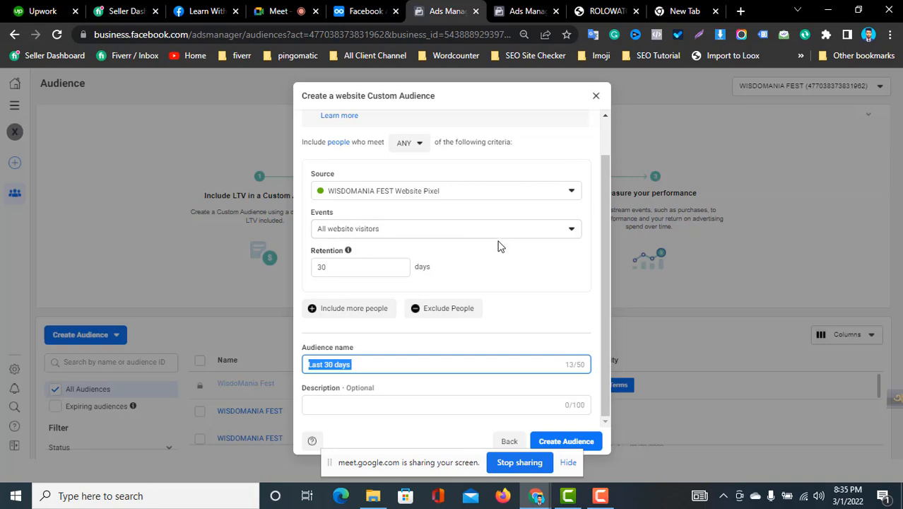
Step: Switch to the Rolowatch store and look through its home page products, returning to the start of the page
{"action": "left_click", "coordinate": [606, 11]}
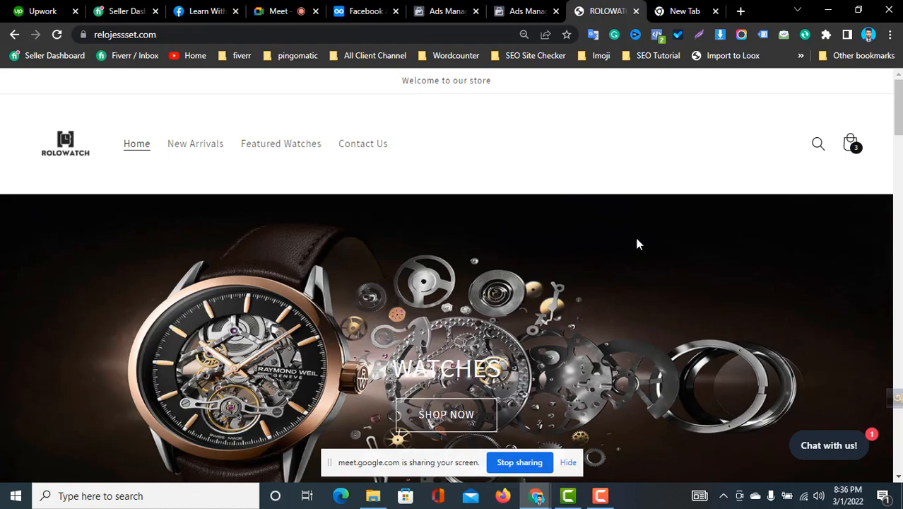
{"action": "scroll", "coordinate": [545, 240], "scroll_direction": "down", "scroll_amount": 14}
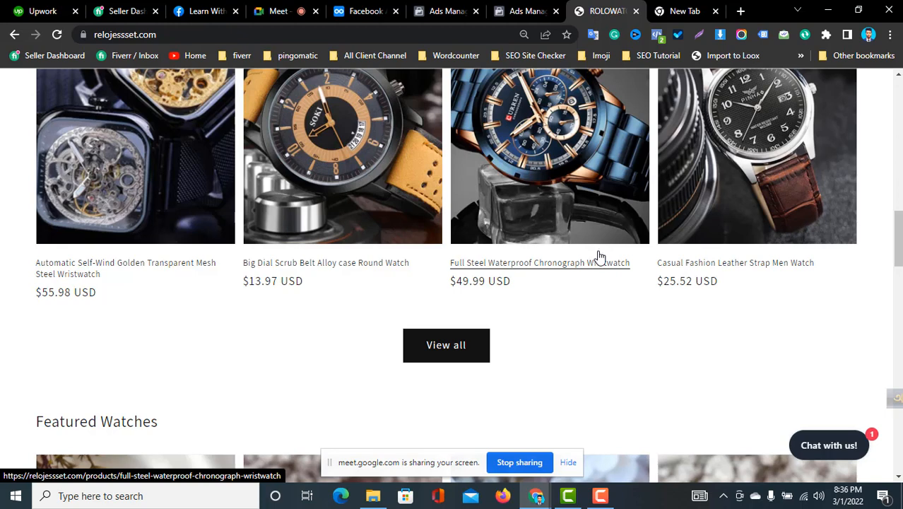
{"action": "left_click", "coordinate": [900, 269]}
{"action": "left_click", "coordinate": [899, 256]}
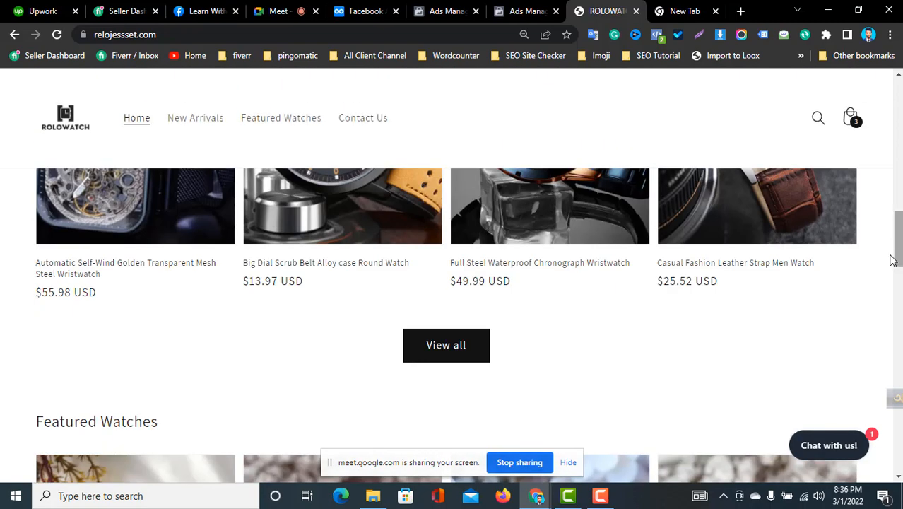
{"action": "scroll", "coordinate": [895, 246], "scroll_direction": "up", "scroll_amount": 2}
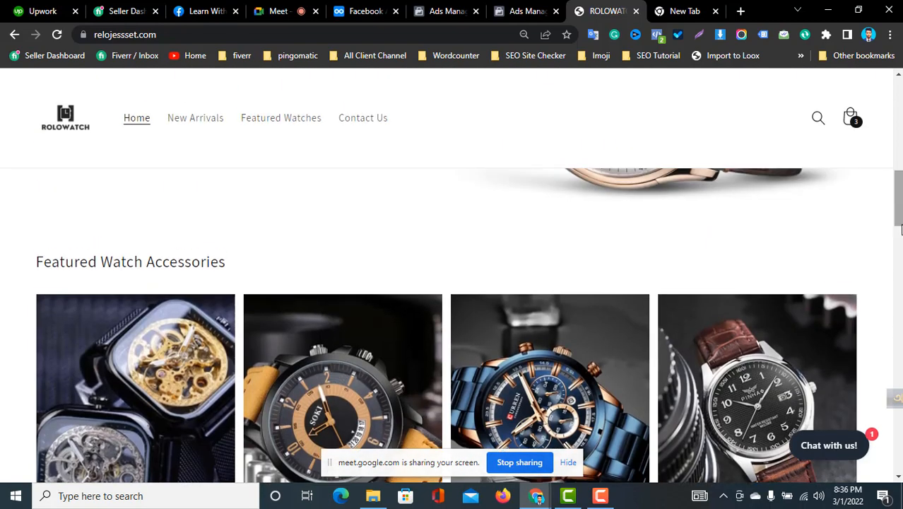
{"action": "scroll", "coordinate": [896, 205], "scroll_direction": "up", "scroll_amount": 8}
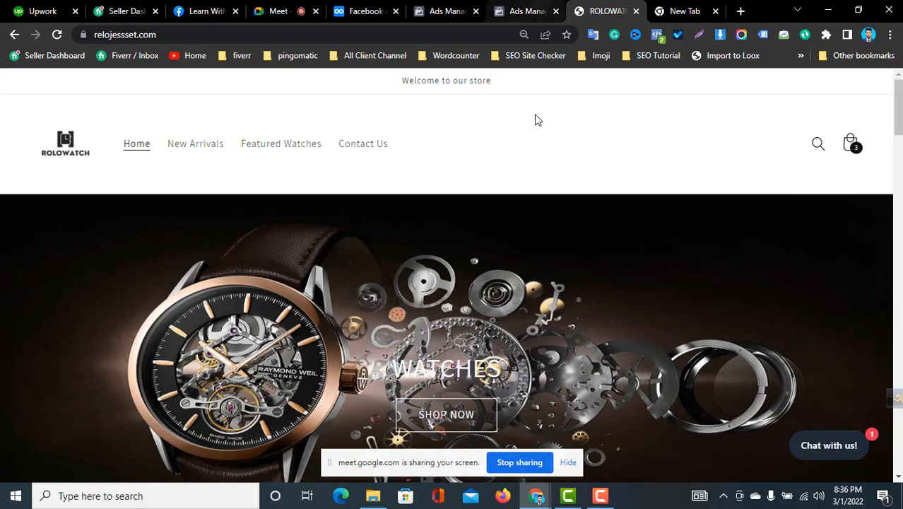
Step: Compare the Rolowatch store's home page with the event and retention criteria in the website custom audience form
{"action": "left_click", "coordinate": [529, 11]}
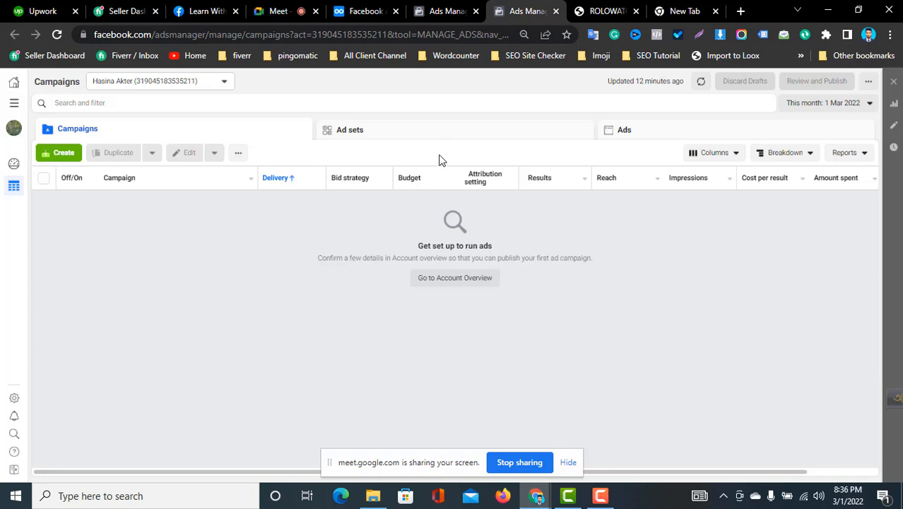
{"action": "left_click", "coordinate": [612, 11]}
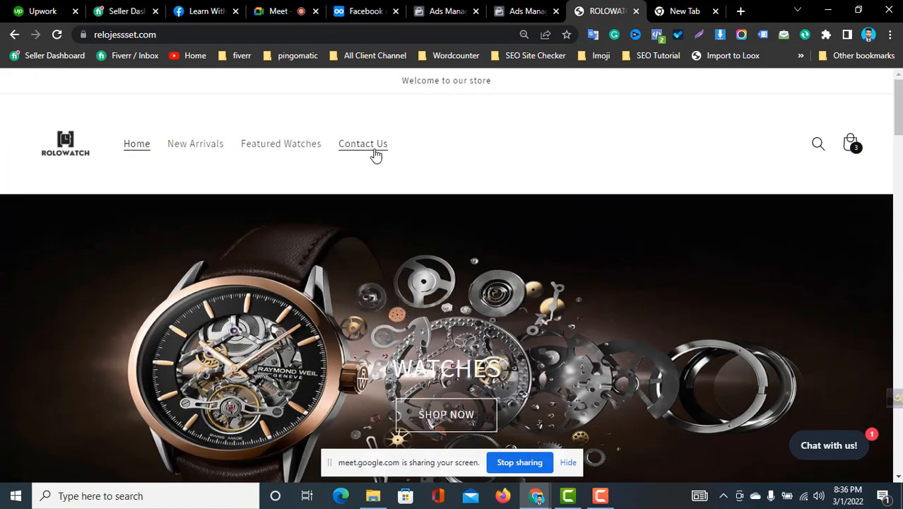
{"action": "left_click", "coordinate": [467, 9]}
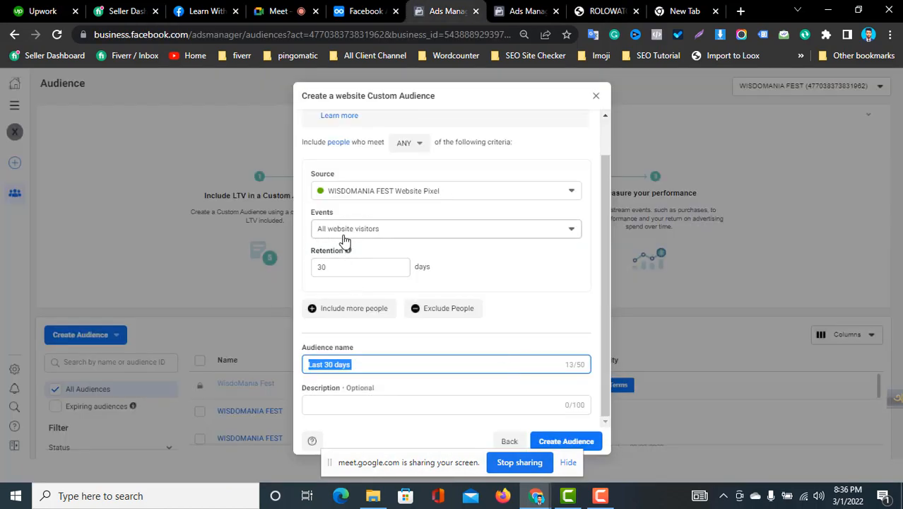
{"action": "left_click", "coordinate": [612, 9]}
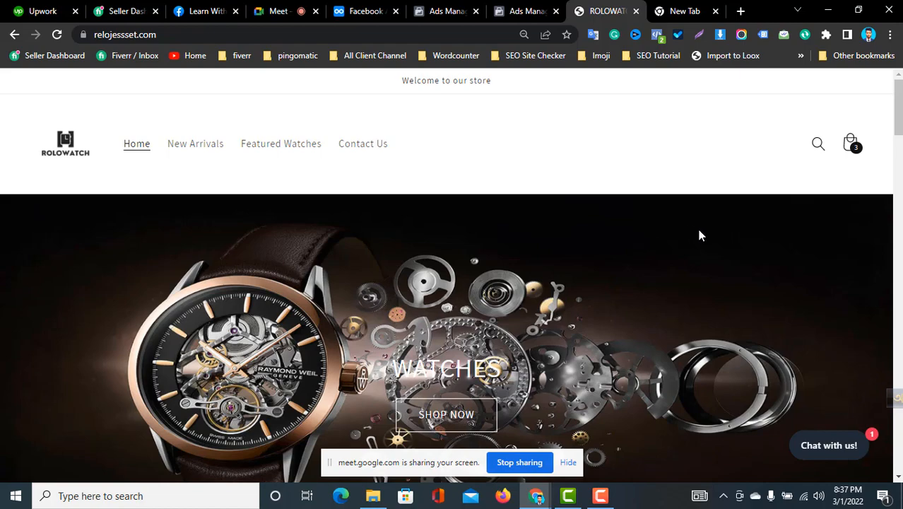
{"action": "mouse_move", "coordinate": [898, 106]}
{"action": "left_mouse_down"}
{"action": "mouse_move", "coordinate": [899, 206]}
{"action": "mouse_move", "coordinate": [898, 121]}
{"action": "left_mouse_up"}
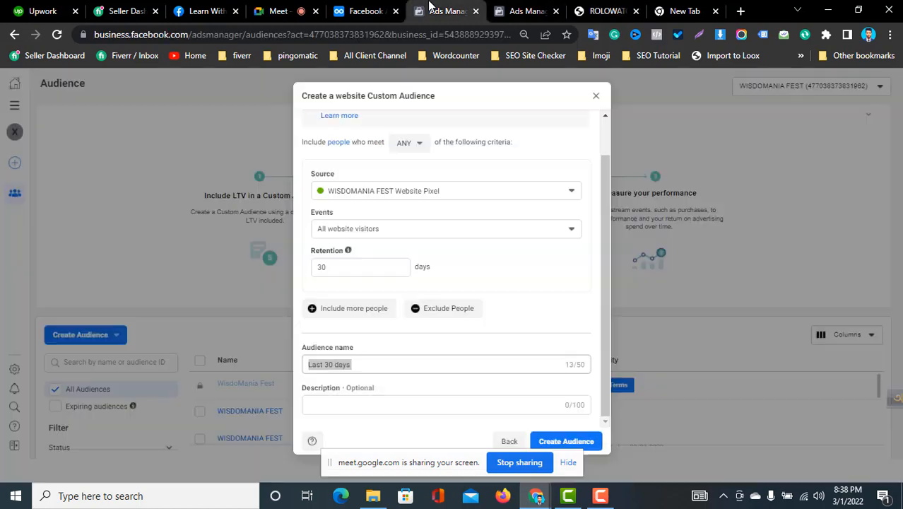
{"action": "left_click", "coordinate": [445, 11]}
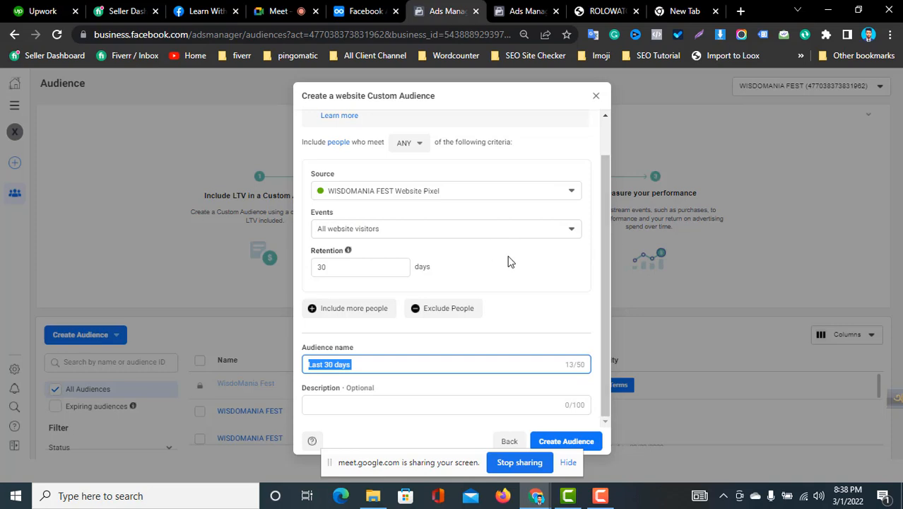
{"action": "left_click", "coordinate": [525, 266]}
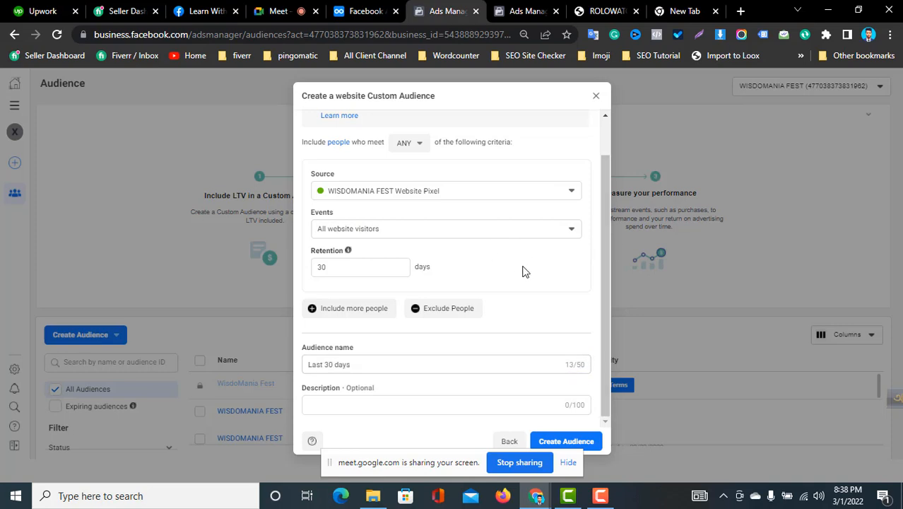
Step: Try retention periods of 300 and 180 days for the website custom audience
{"action": "double_click", "coordinate": [344, 265]}
{"action": "left_click", "coordinate": [481, 281]}
{"action": "left_click", "coordinate": [384, 271]}
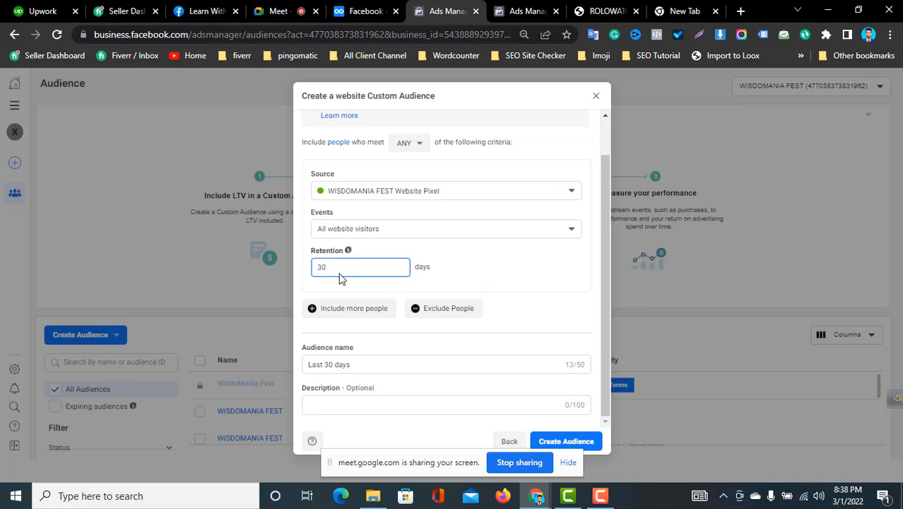
{"action": "left_click_drag", "start_coordinate": [340, 266], "coordinate": [263, 257]}
{"action": "left_click", "coordinate": [380, 264]}
{"action": "type", "text": "0"}
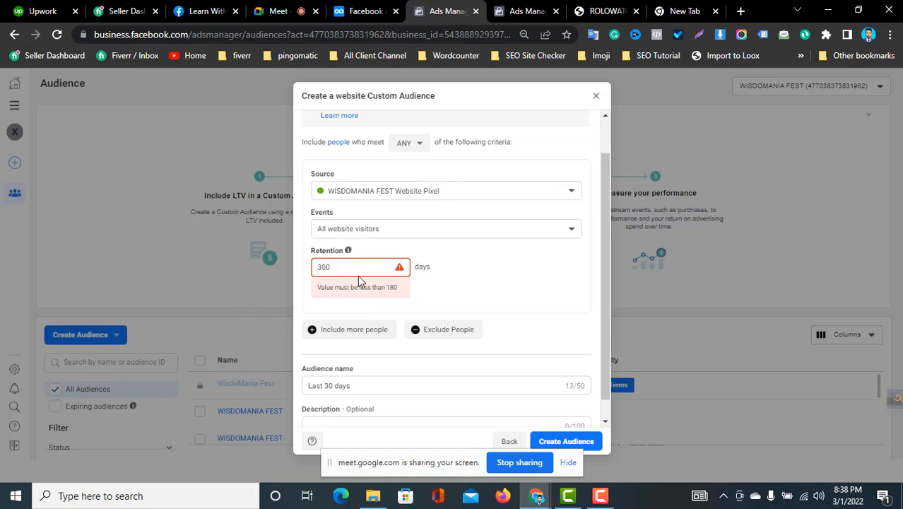
{"action": "key", "text": "BackSpace"}
{"action": "key", "text": "BackSpace"}
{"action": "key", "text": "BackSpace"}
{"action": "type", "text": "18"}
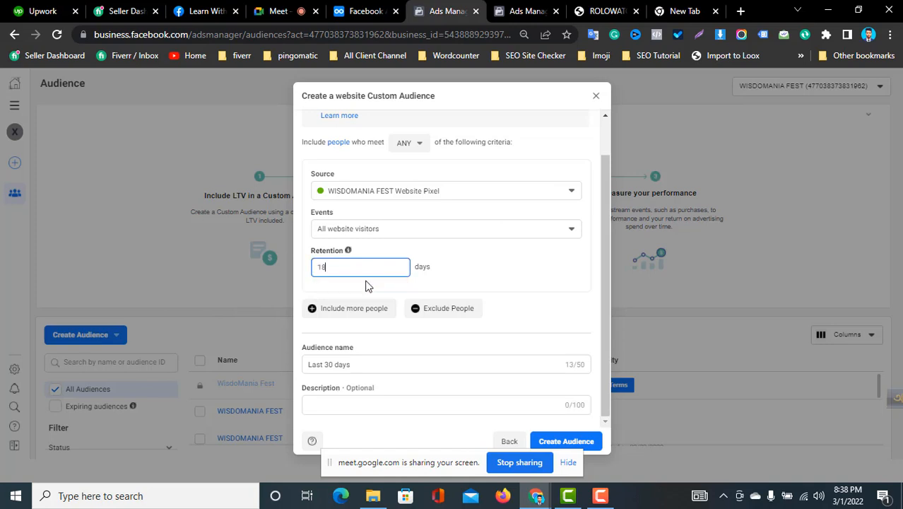
{"action": "type", "text": "0"}
Step: Set the website custom audience's retention to 60 days
{"action": "left_click", "coordinate": [461, 274]}
{"action": "left_click", "coordinate": [370, 269]}
{"action": "double_click", "coordinate": [371, 270]}
{"action": "left_click", "coordinate": [371, 270]}
{"action": "double_click", "coordinate": [371, 270]}
{"action": "type", "text": "60"}
{"action": "left_click", "coordinate": [546, 286]}
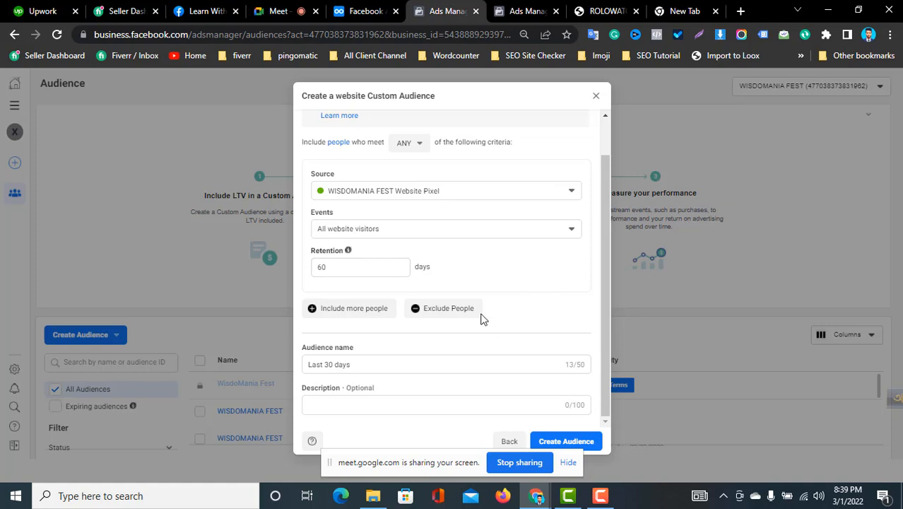
Step: Change the audience's event to "People who visited specific web pages"
{"action": "left_click", "coordinate": [390, 266]}
{"action": "double_click", "coordinate": [390, 266]}
{"action": "left_click", "coordinate": [436, 267]}
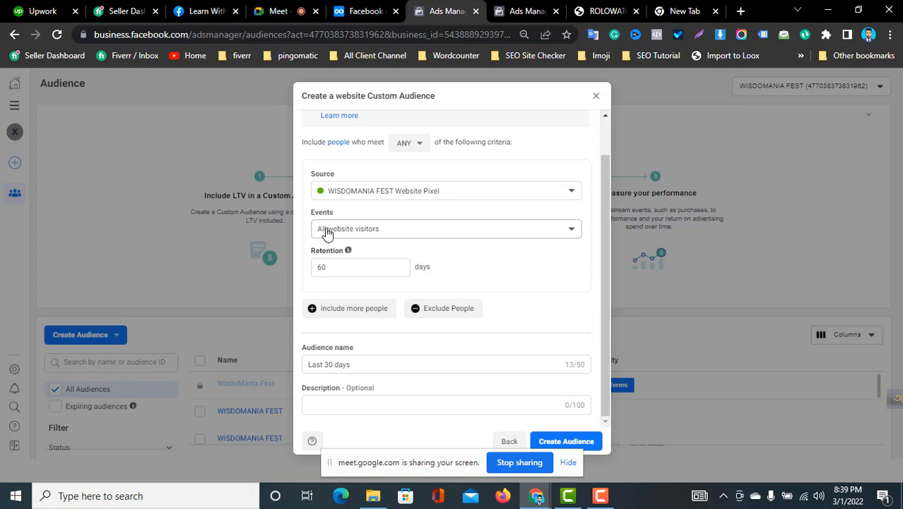
{"action": "left_click", "coordinate": [496, 227]}
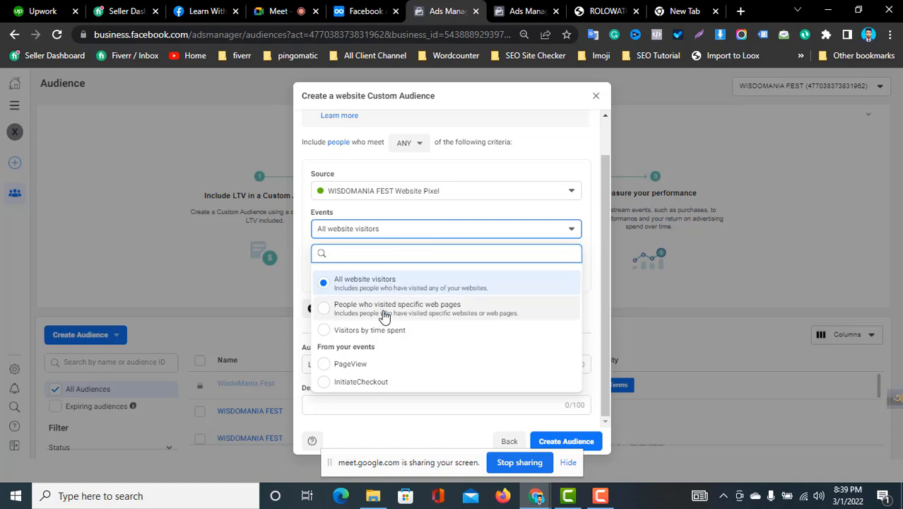
{"action": "left_click", "coordinate": [451, 319]}
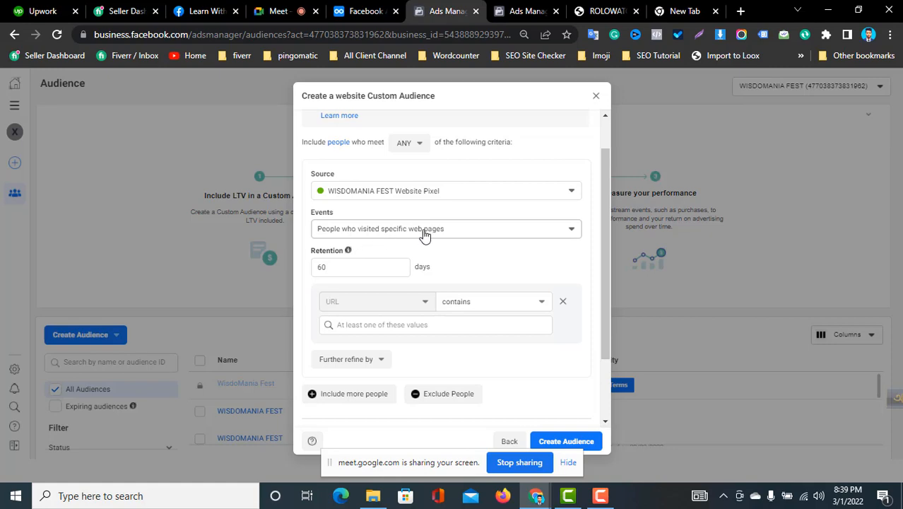
Step: Open the Rolowatch store's New Arrivals page and examine its full URL
{"action": "left_click", "coordinate": [604, 10]}
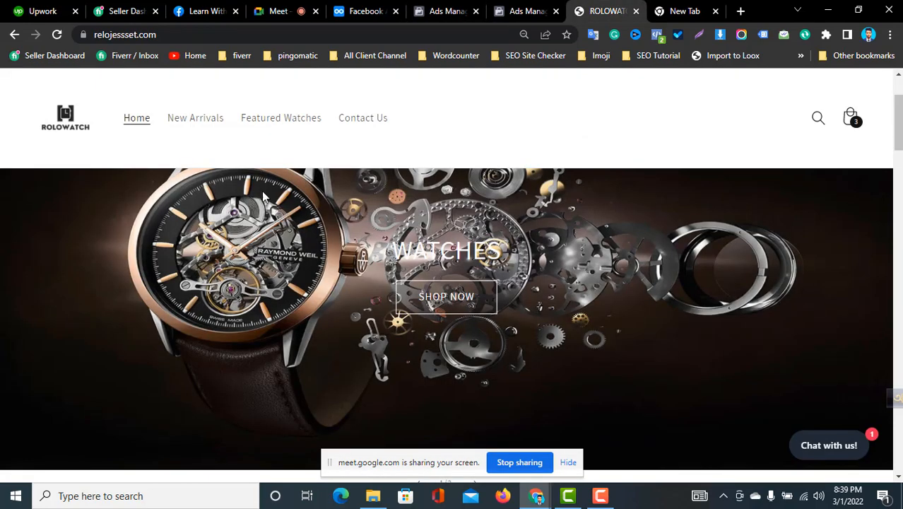
{"action": "left_click", "coordinate": [199, 125]}
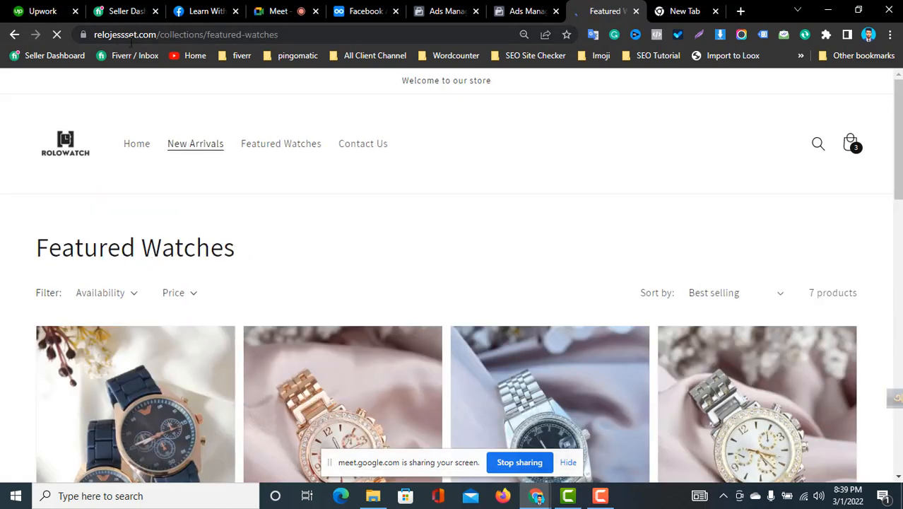
{"action": "left_click_drag", "start_coordinate": [100, 33], "coordinate": [289, 39]}
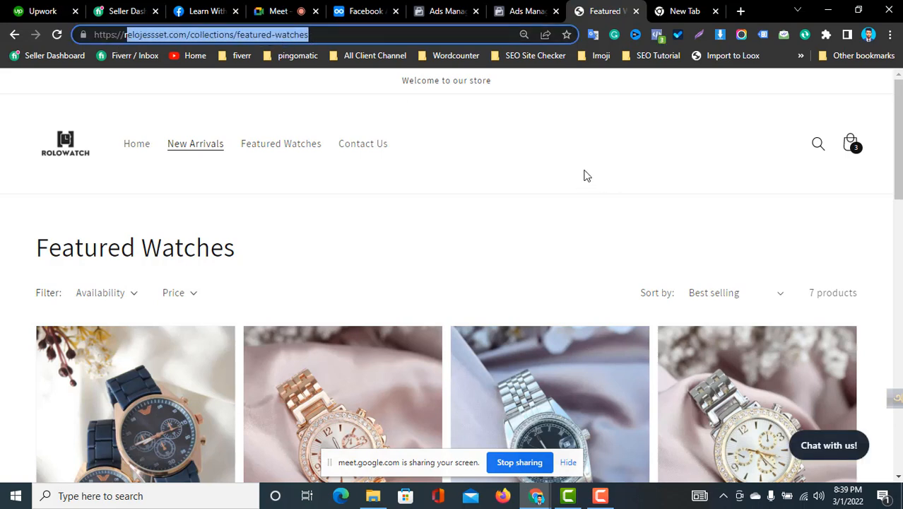
{"action": "key", "text": "Return"}
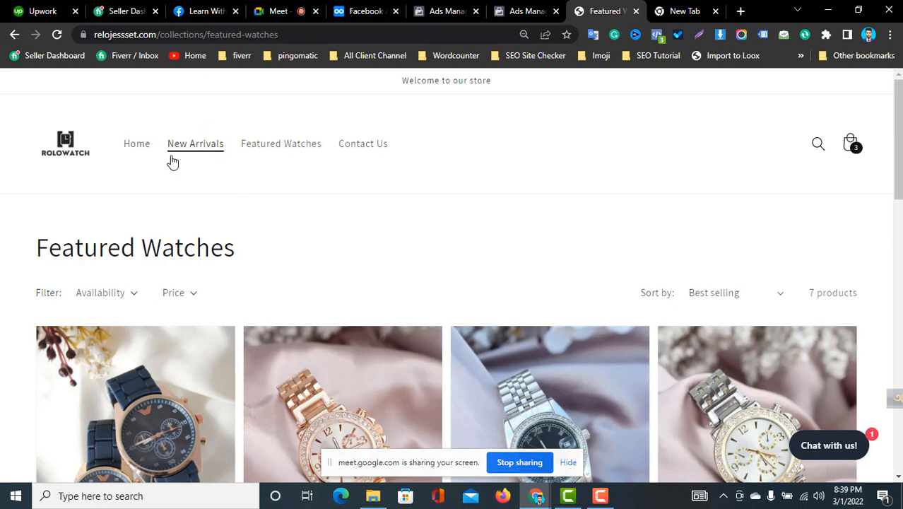
{"action": "left_click", "coordinate": [289, 41]}
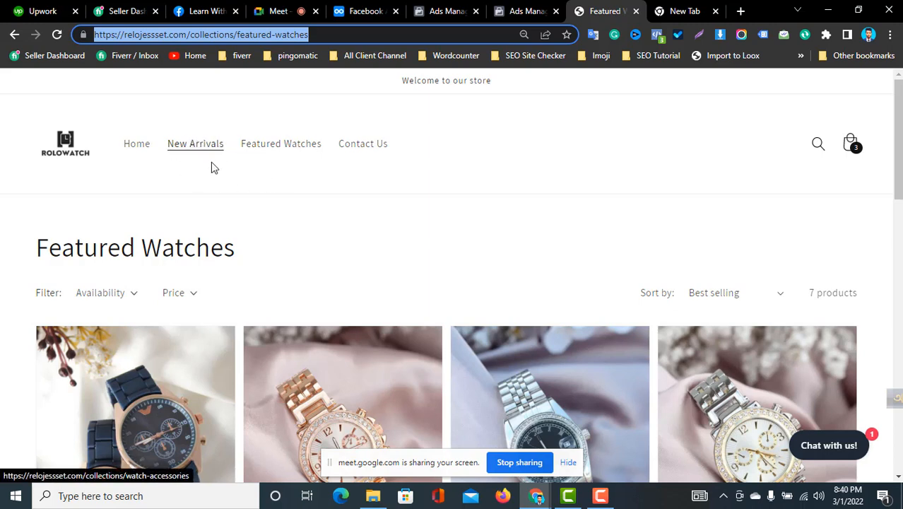
Step: Review the match conditions available for the URL rule in the website custom audience form in Ads Manager
{"action": "left_click", "coordinate": [445, 11]}
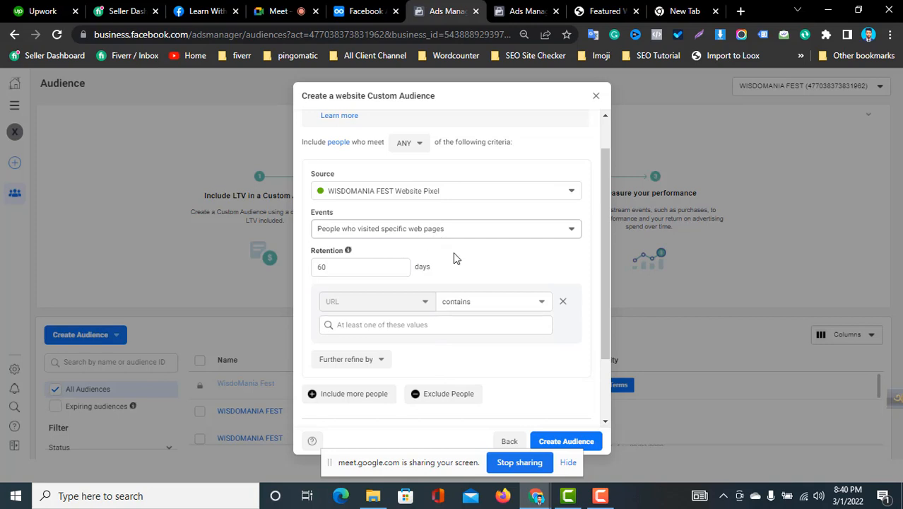
{"action": "left_click", "coordinate": [490, 303]}
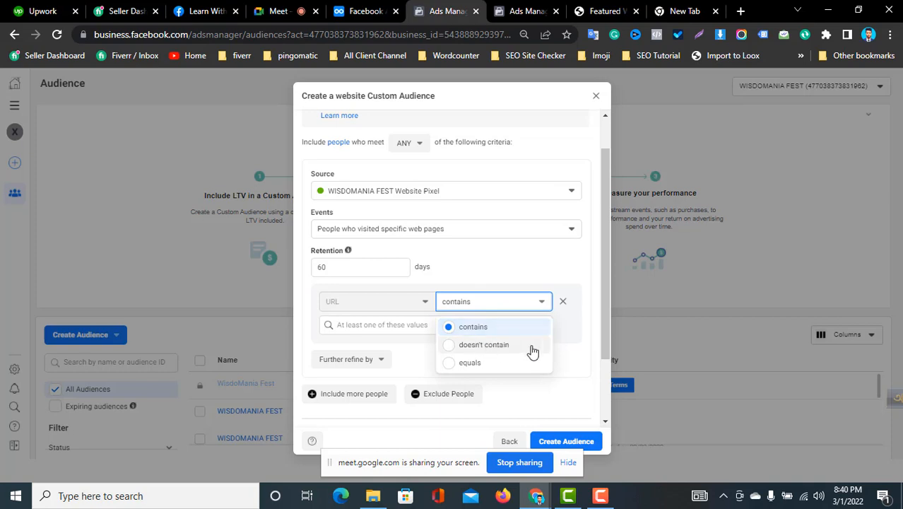
{"action": "left_click", "coordinate": [581, 339]}
{"action": "left_click", "coordinate": [504, 306]}
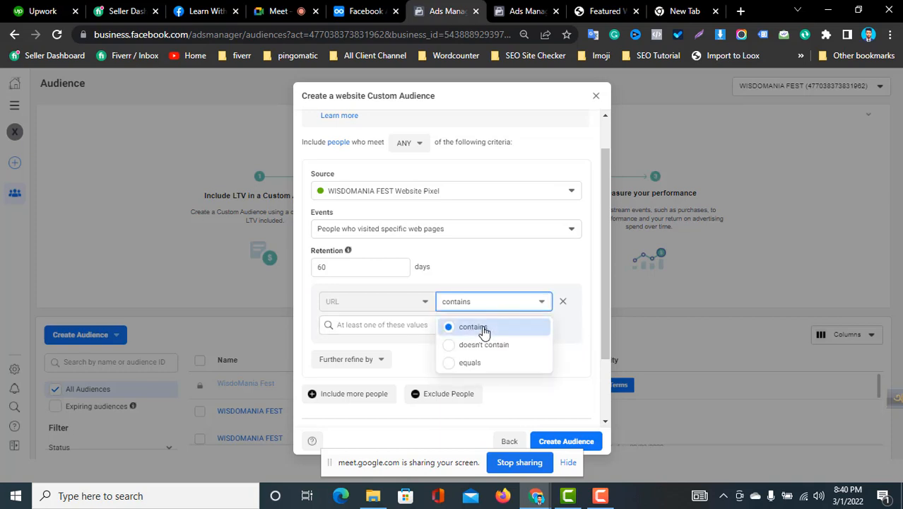
{"action": "left_click", "coordinate": [500, 282]}
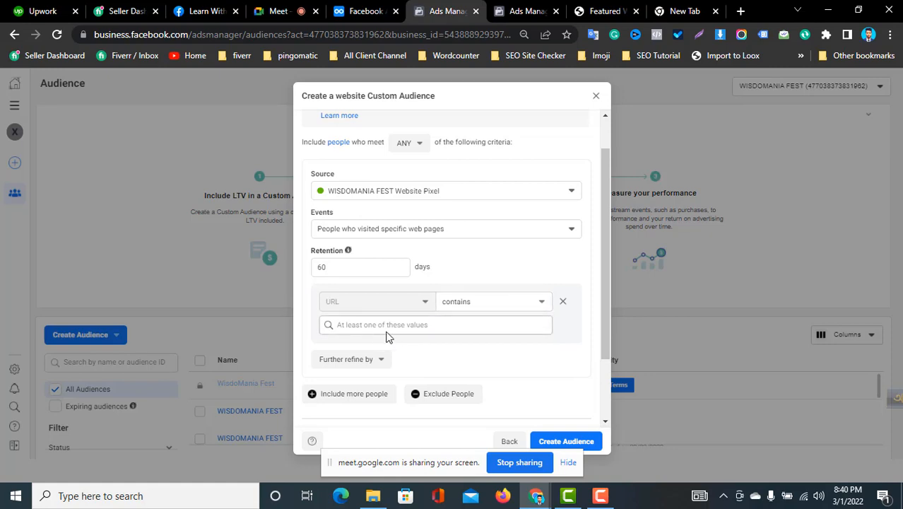
Step: Copy "featured-watches" from the URL of the store's New Arrivals page and return to the audience form
{"action": "left_click", "coordinate": [438, 326]}
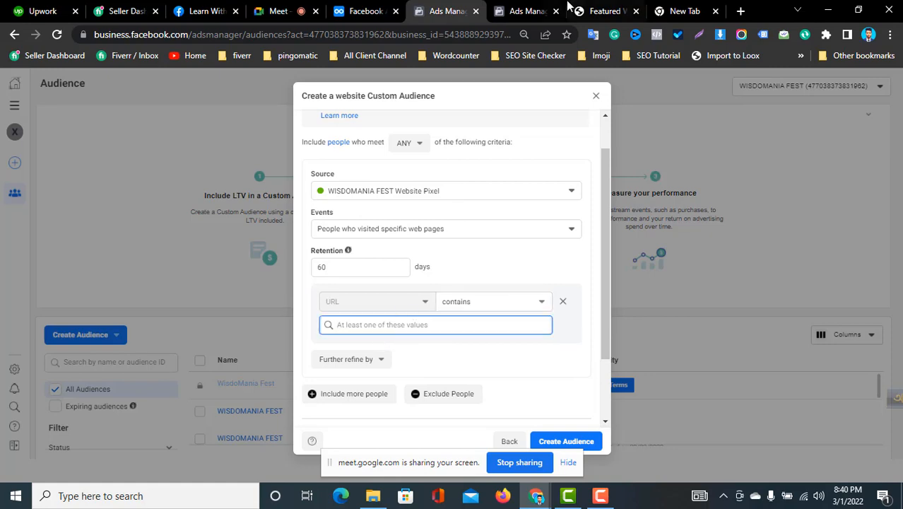
{"action": "left_click", "coordinate": [538, 9]}
{"action": "left_click", "coordinate": [594, 8]}
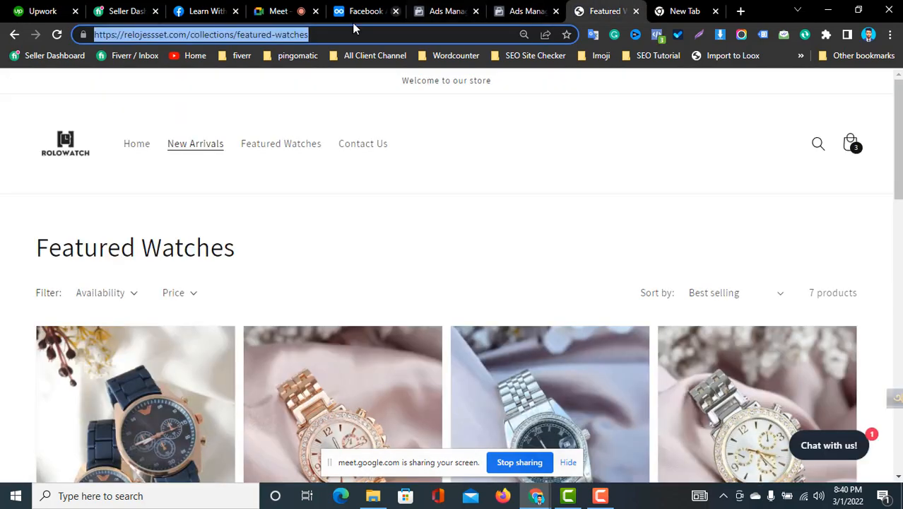
{"action": "left_click", "coordinate": [286, 55]}
{"action": "left_click", "coordinate": [300, 34]}
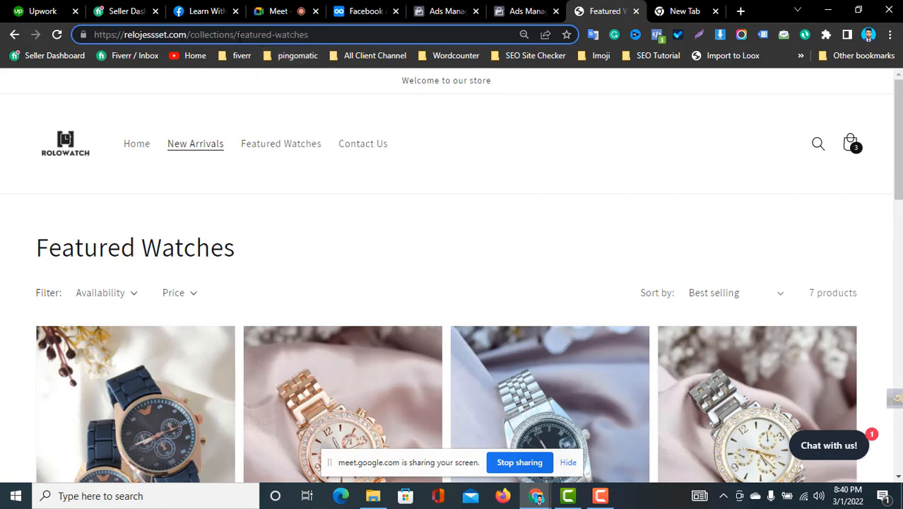
{"action": "left_click_drag", "start_coordinate": [237, 34], "coordinate": [317, 37]}
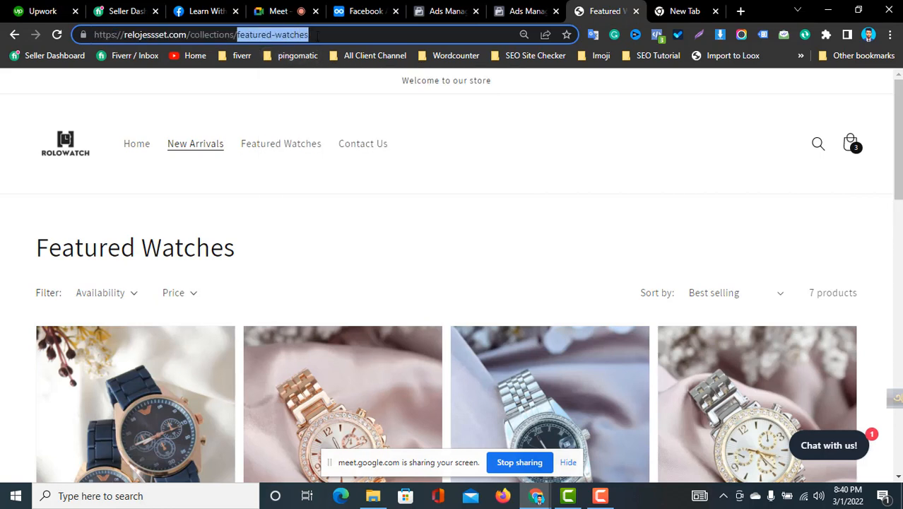
{"action": "right_click", "coordinate": [294, 40]}
{"action": "left_click", "coordinate": [317, 106]}
{"action": "left_click", "coordinate": [452, 11]}
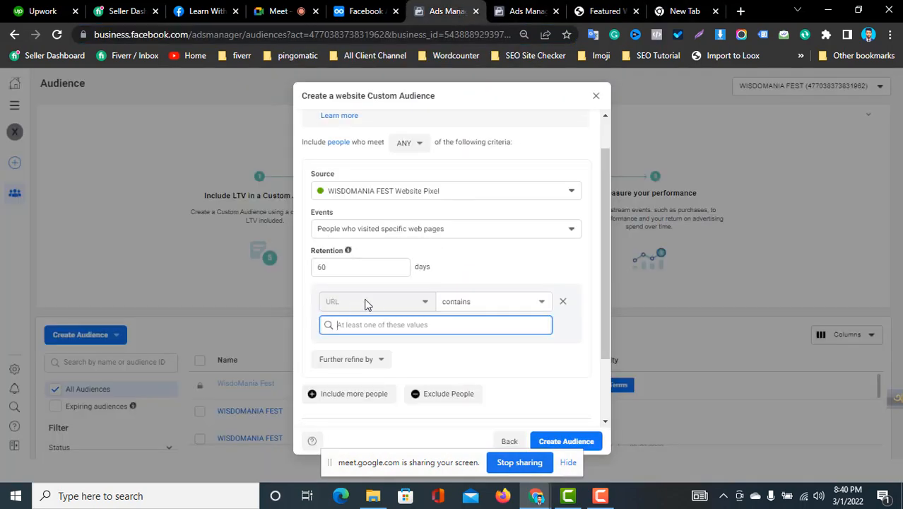
Step: Add "featured-watches" as the value the URL must contain, and check it against the store page's address
{"action": "left_click", "coordinate": [372, 298]}
{"action": "left_click", "coordinate": [475, 301]}
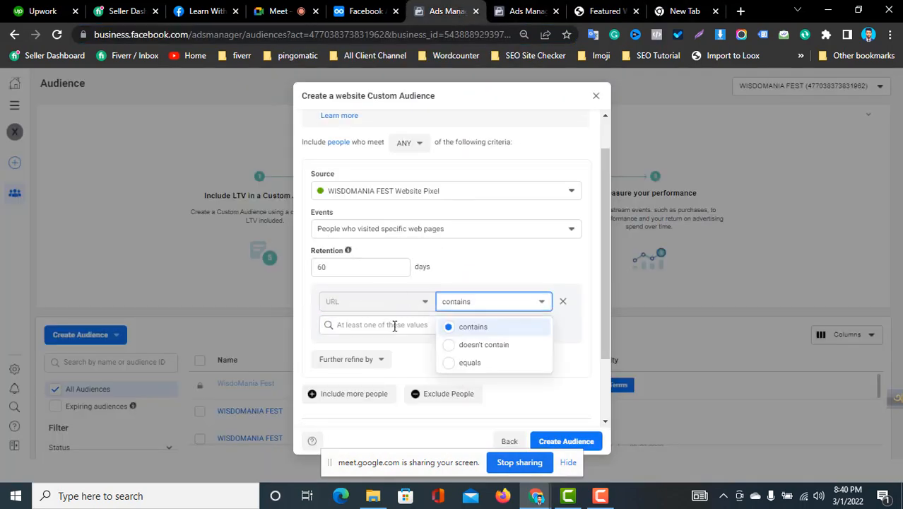
{"action": "left_click", "coordinate": [392, 325]}
{"action": "key", "text": "ctrl+v"}
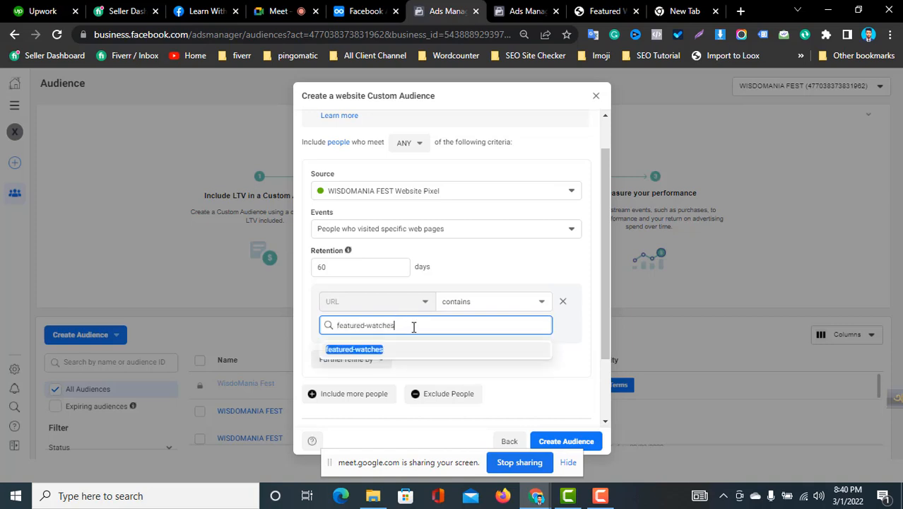
{"action": "left_click", "coordinate": [531, 350]}
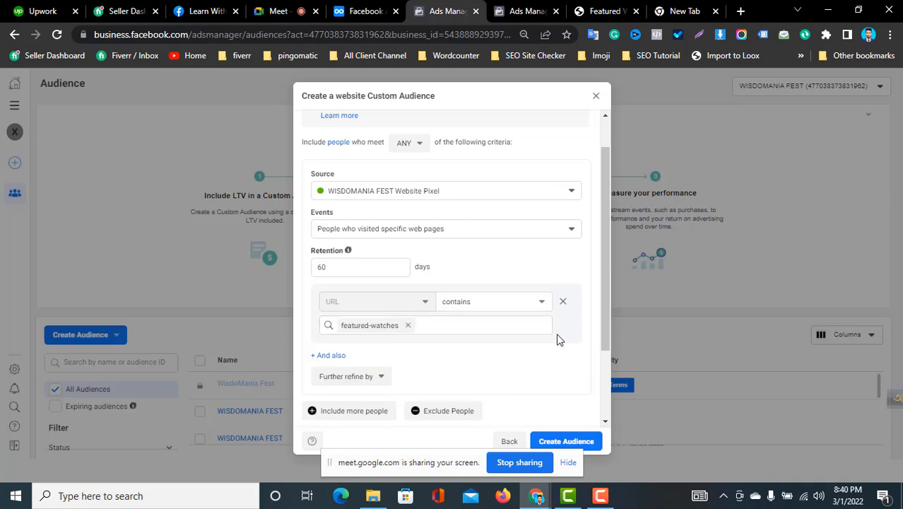
{"action": "left_click", "coordinate": [606, 11]}
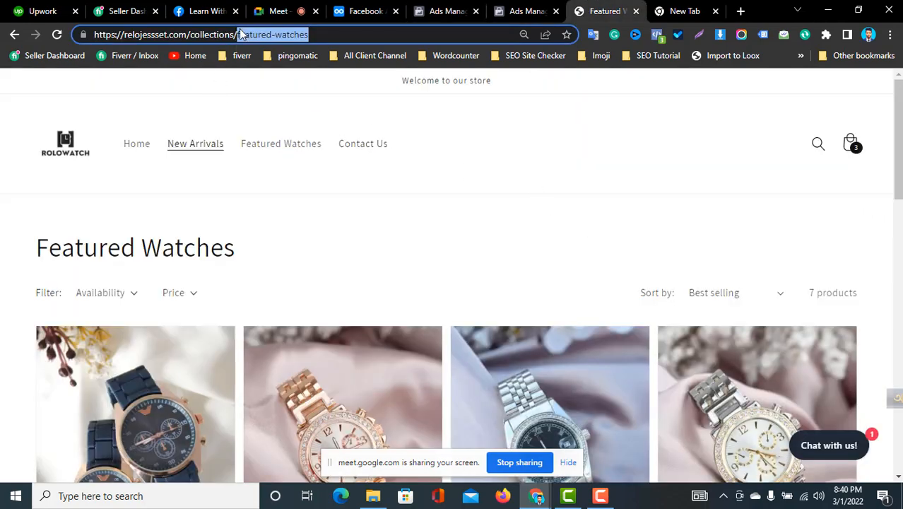
{"action": "left_click", "coordinate": [457, 10]}
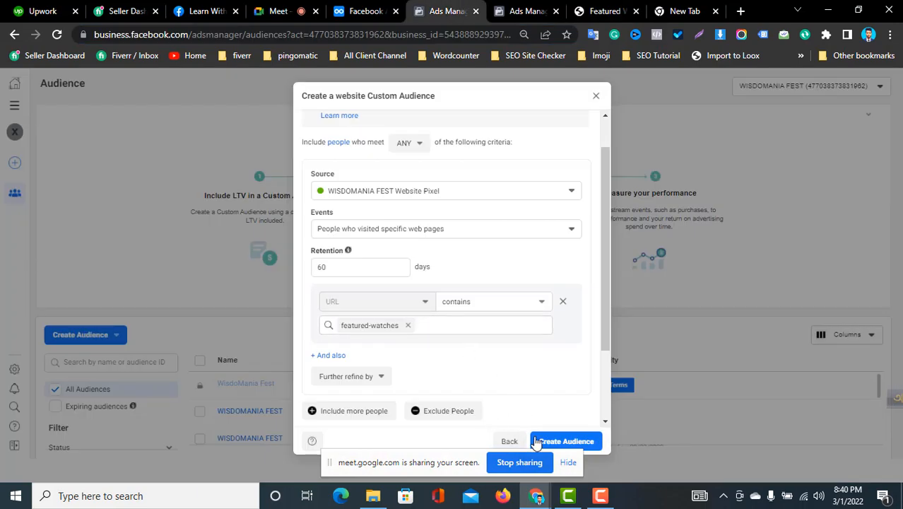
Step: Complete the audience name as "Last 30 days featured-watches page visitors"
{"action": "scroll", "coordinate": [500, 387], "scroll_direction": "down", "scroll_amount": 2}
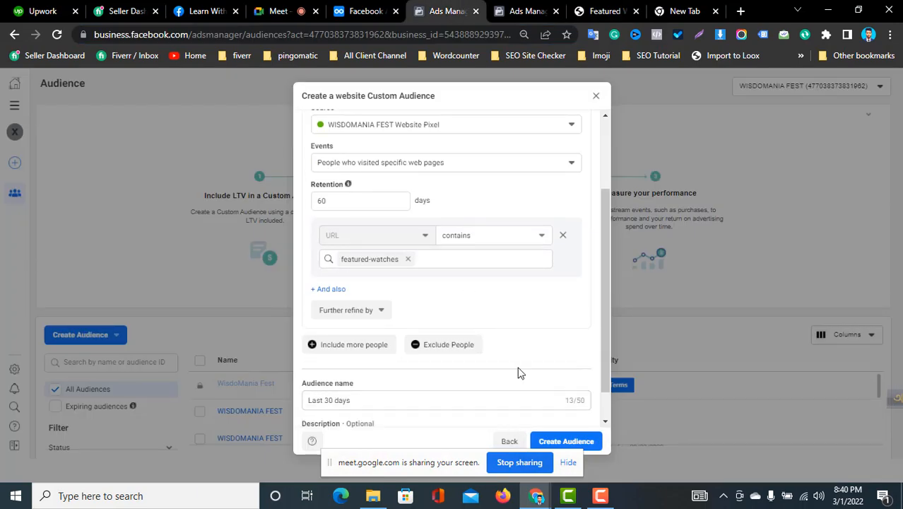
{"action": "scroll", "coordinate": [451, 310], "scroll_direction": "down", "scroll_amount": 1}
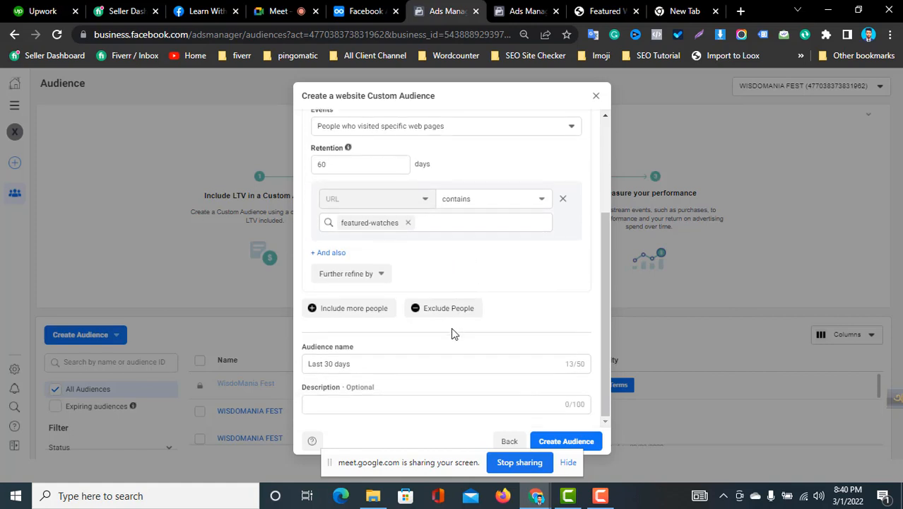
{"action": "left_click", "coordinate": [325, 363]}
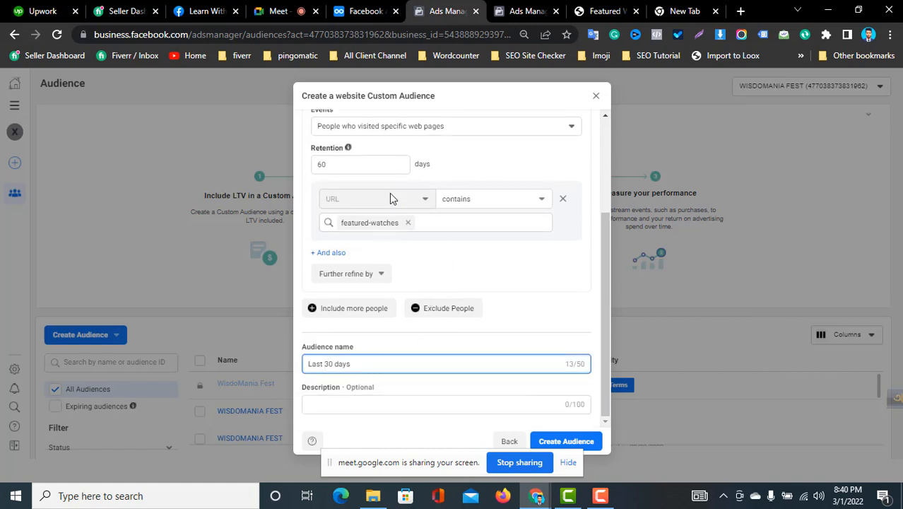
{"action": "left_click", "coordinate": [369, 364]}
{"action": "key", "text": "ctrl+v"}
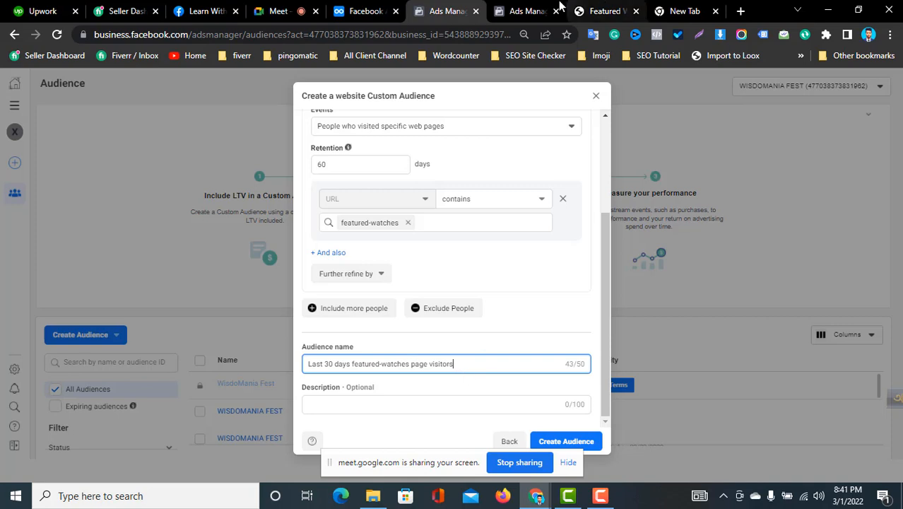
{"action": "key", "text": "ctrl+Tab"}
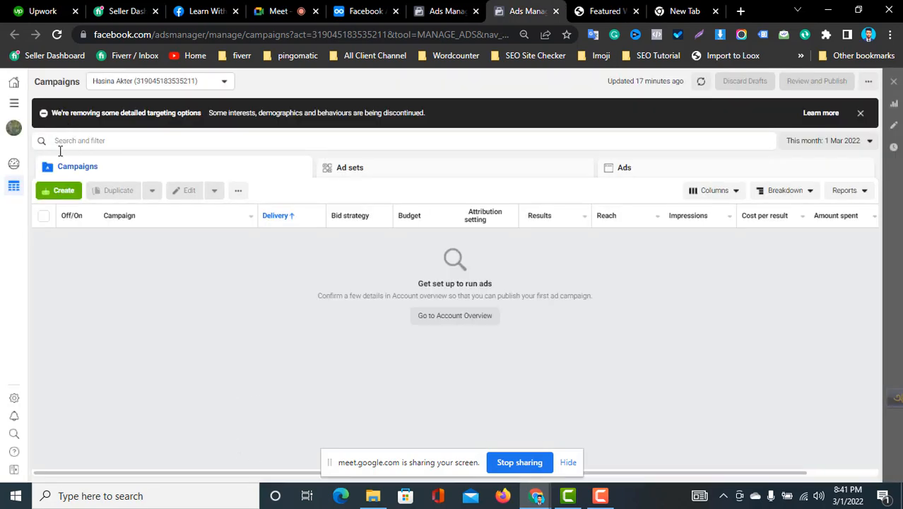
{"action": "left_click", "coordinate": [61, 190]}
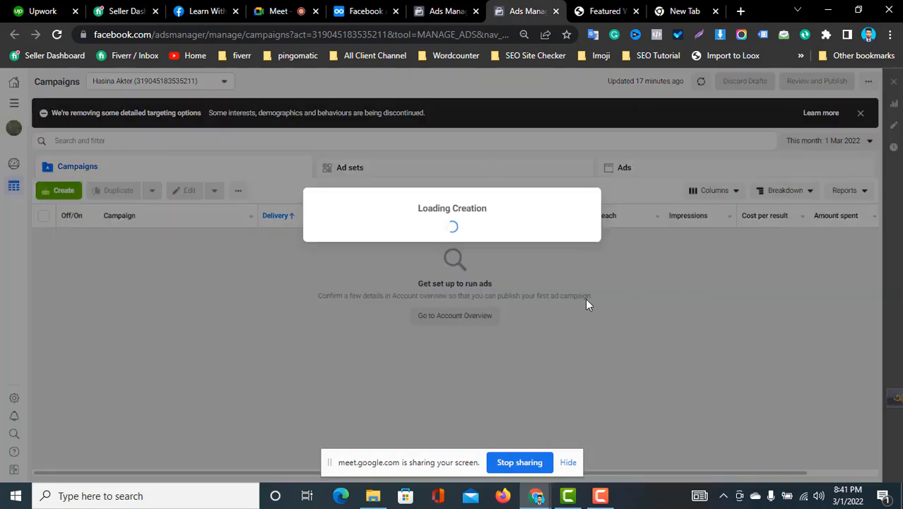
{"action": "left_click", "coordinate": [452, 11]}
{"action": "left_click", "coordinate": [566, 363]}
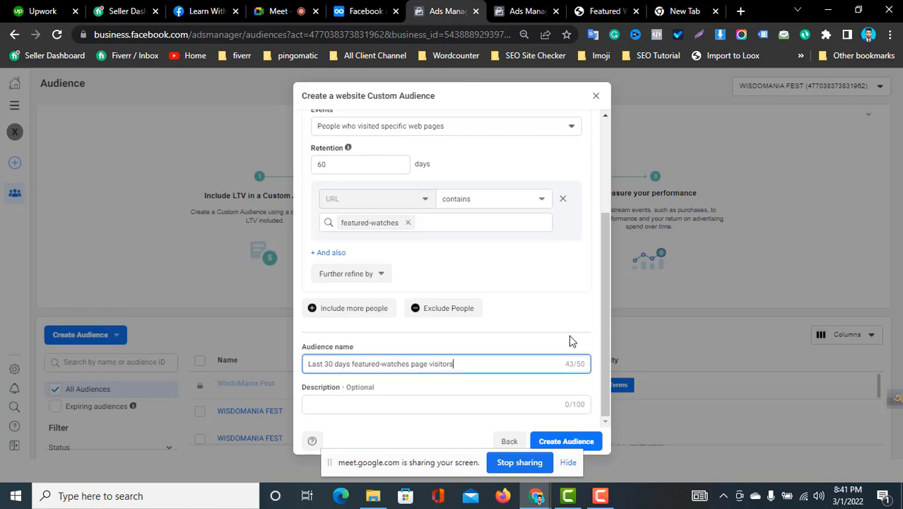
{"action": "left_click", "coordinate": [530, 8]}
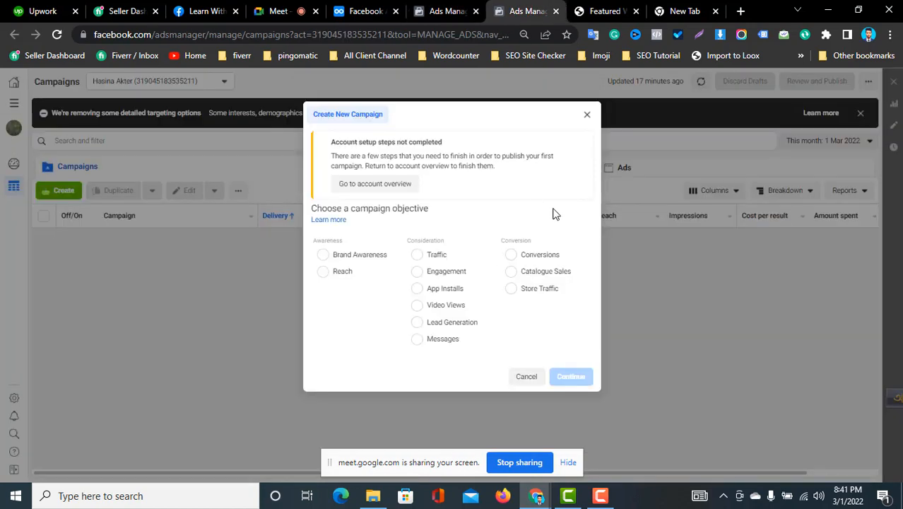
{"action": "left_click", "coordinate": [586, 124]}
{"action": "left_click", "coordinate": [452, 11]}
Step: Examine how the audience name combines the time period, the page and the visitor type, along with the optional description field
{"action": "double_click", "coordinate": [451, 365]}
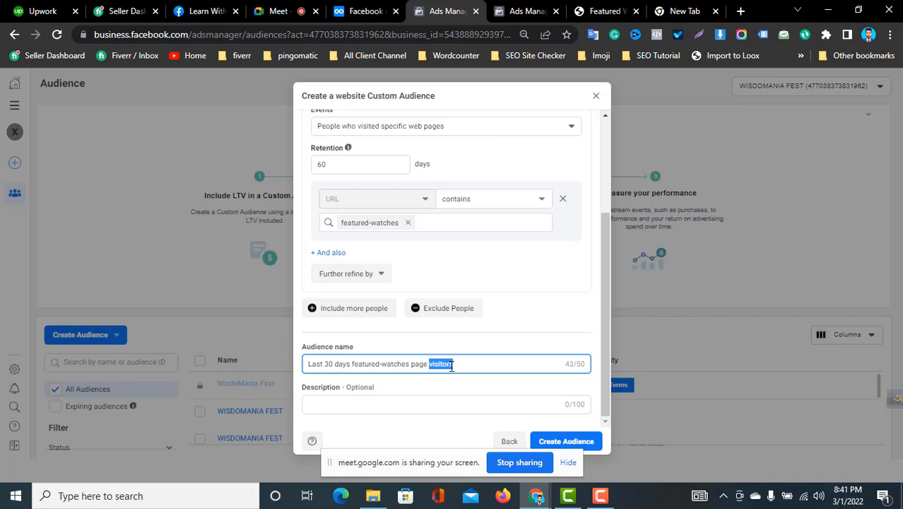
{"action": "left_click", "coordinate": [451, 365]}
{"action": "left_click_drag", "start_coordinate": [351, 365], "coordinate": [306, 364]}
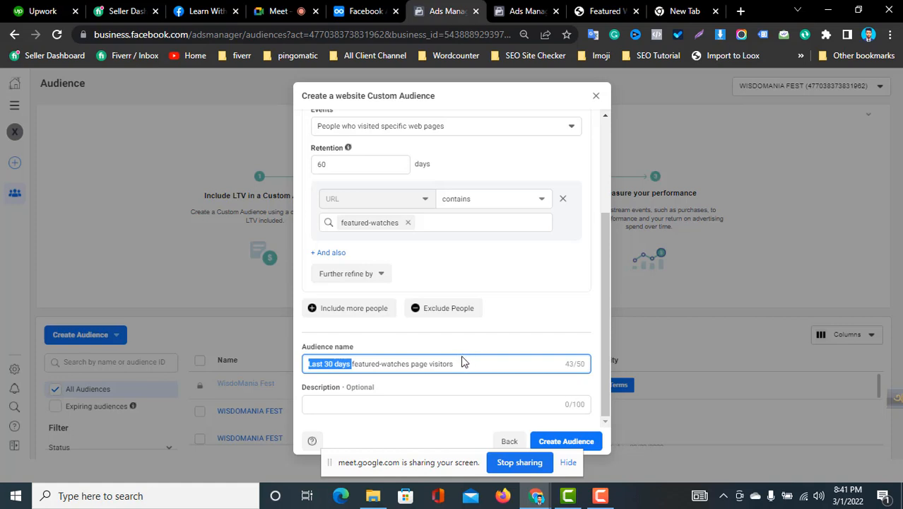
{"action": "double_click", "coordinate": [370, 366]}
{"action": "left_click", "coordinate": [355, 404]}
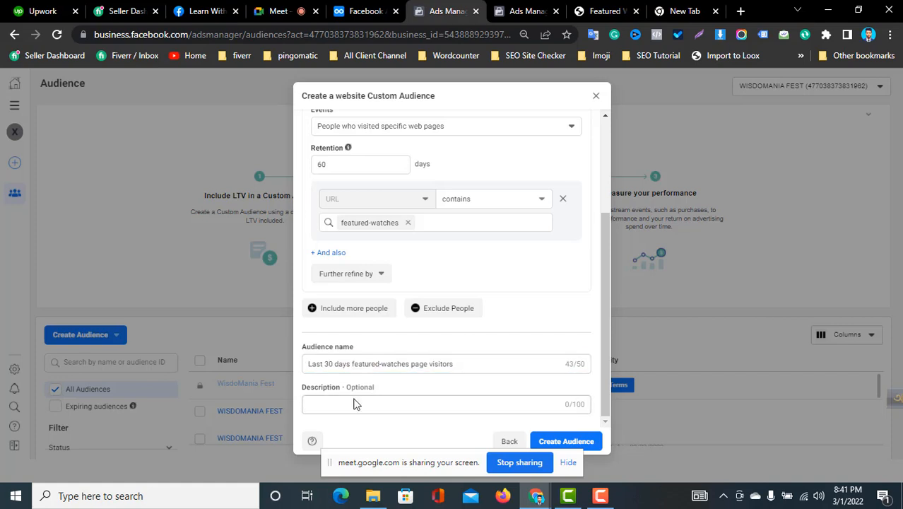
{"action": "left_click", "coordinate": [415, 405]}
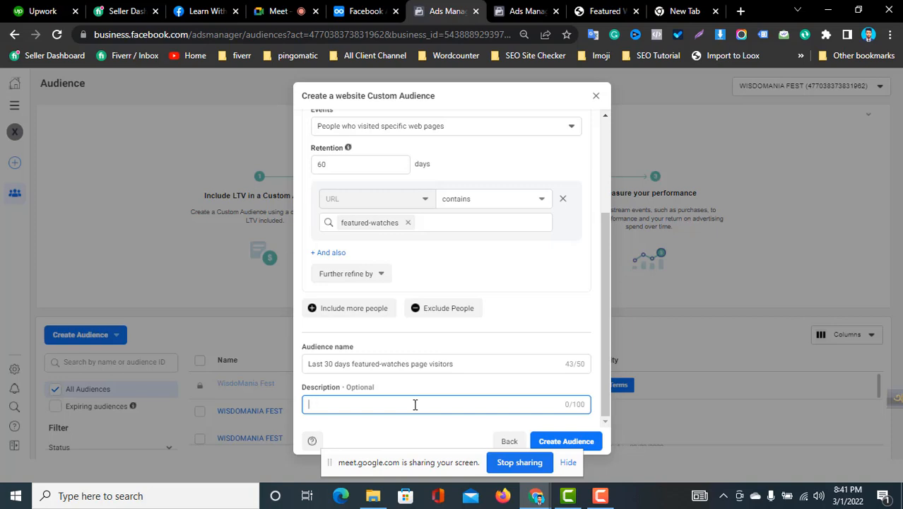
{"action": "triple_click", "coordinate": [388, 364]}
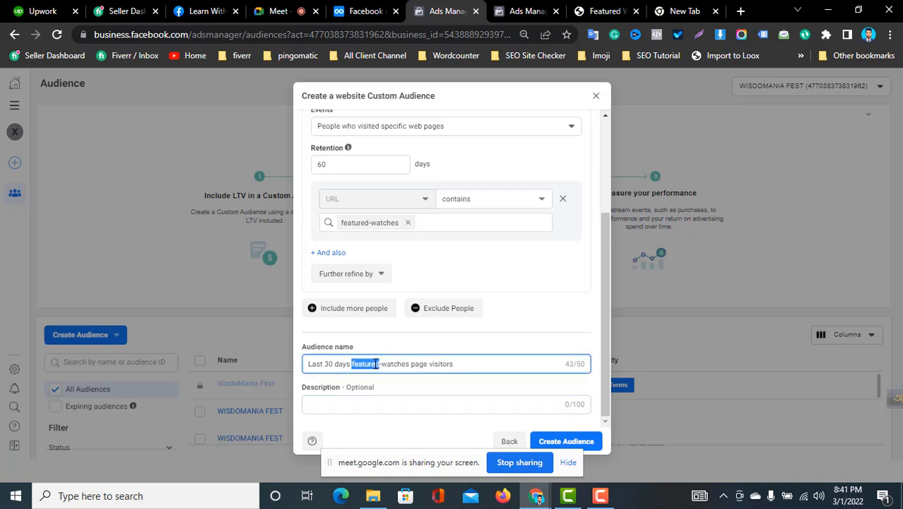
{"action": "triple_click", "coordinate": [439, 364]}
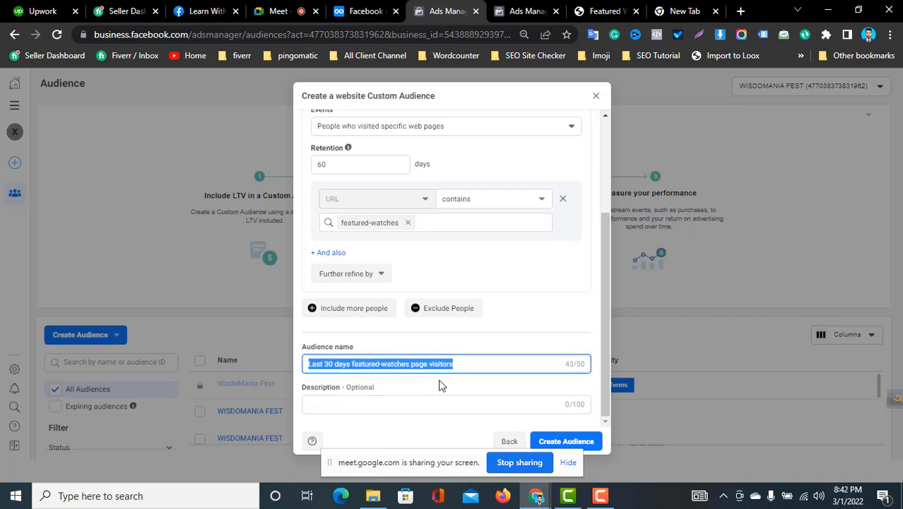
{"action": "left_click", "coordinate": [440, 385]}
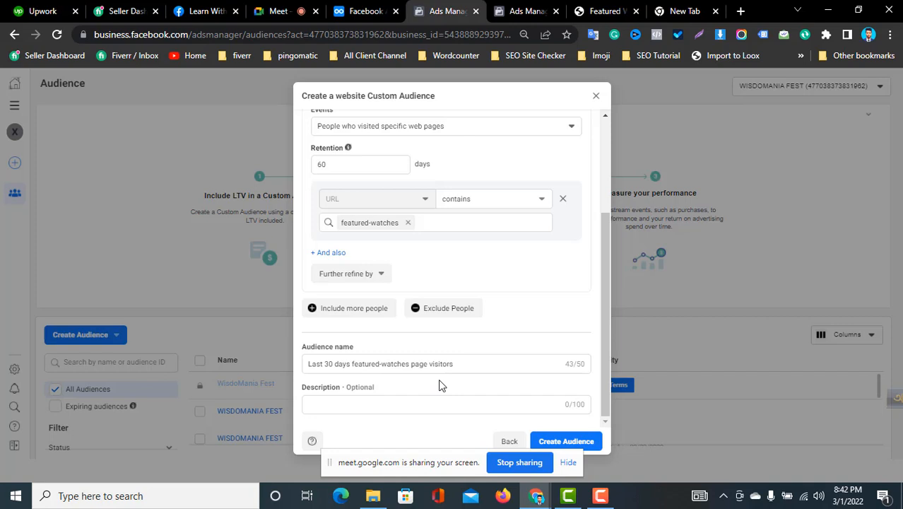
{"action": "triple_click", "coordinate": [484, 363]}
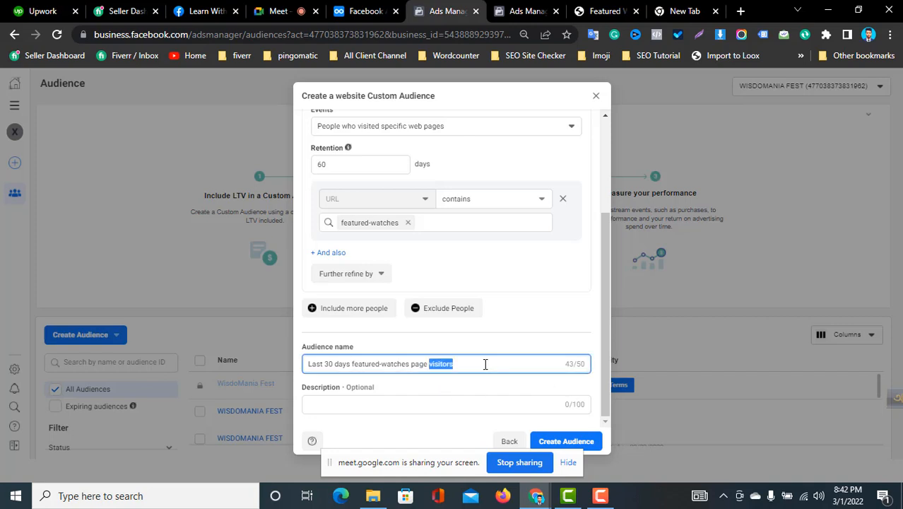
Step: Open the store's Featured Watches page, copy "watch-accessories" from its URL and return to the audience form
{"action": "double_click", "coordinate": [485, 364]}
{"action": "scroll", "coordinate": [601, 256], "scroll_direction": "up", "scroll_amount": 1}
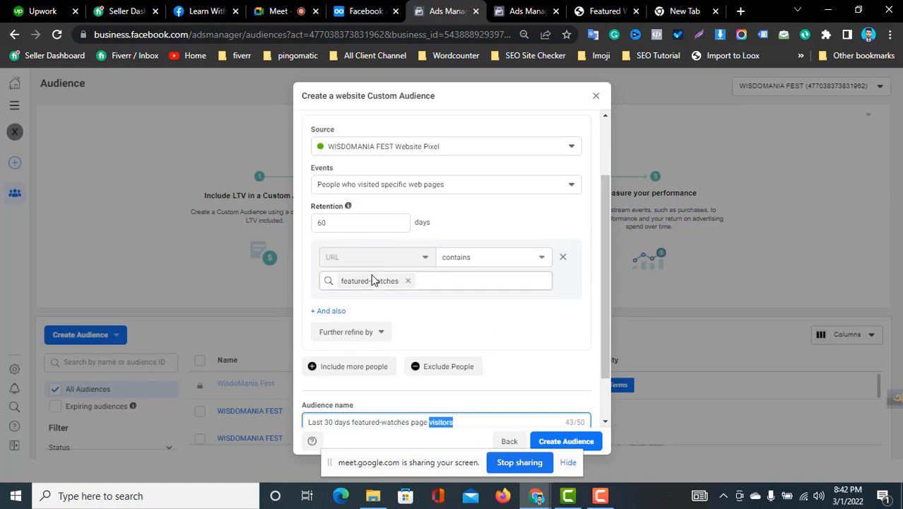
{"action": "left_click", "coordinate": [453, 285]}
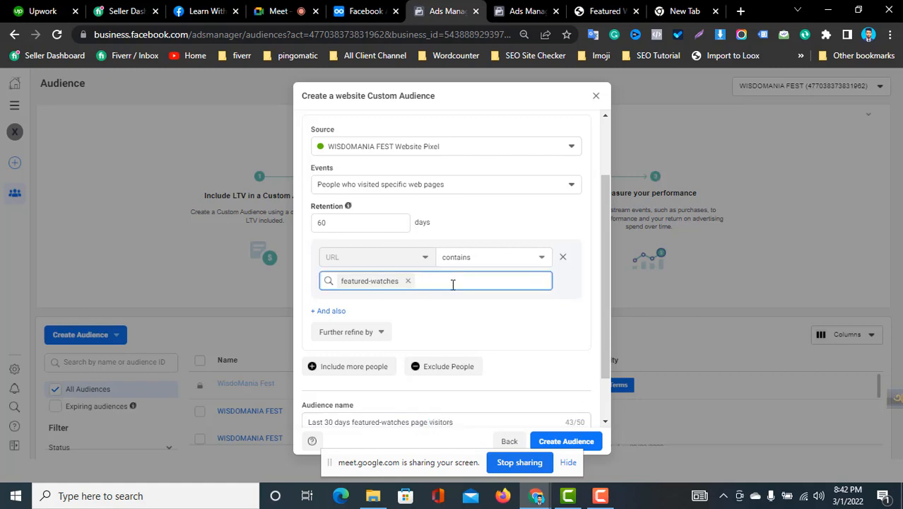
{"action": "left_click", "coordinate": [588, 7]}
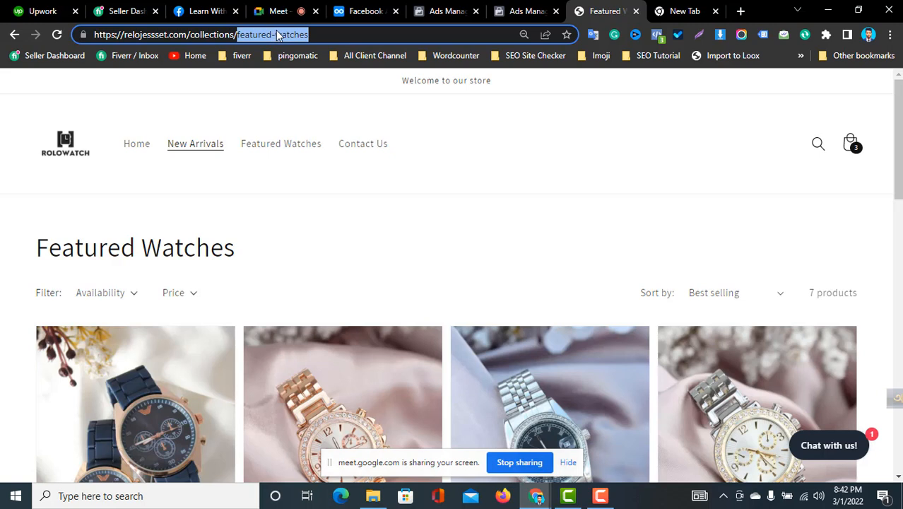
{"action": "left_click", "coordinate": [269, 149]}
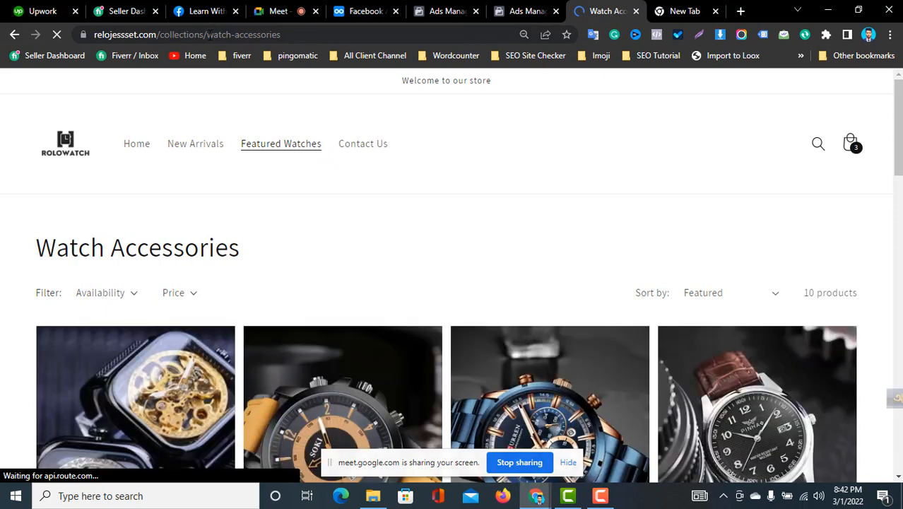
{"action": "left_click_drag", "start_coordinate": [209, 34], "coordinate": [282, 35]}
{"action": "right_click", "coordinate": [296, 37]}
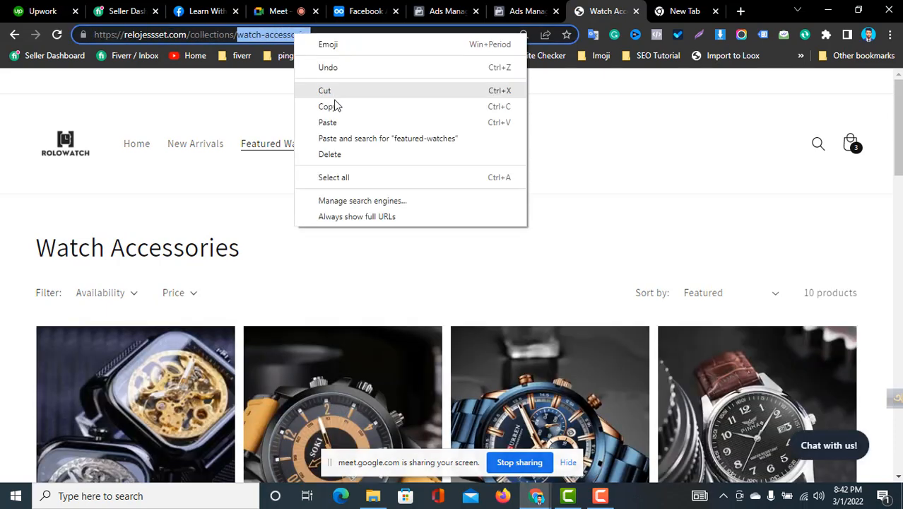
{"action": "left_click", "coordinate": [335, 106]}
{"action": "left_click", "coordinate": [447, 11]}
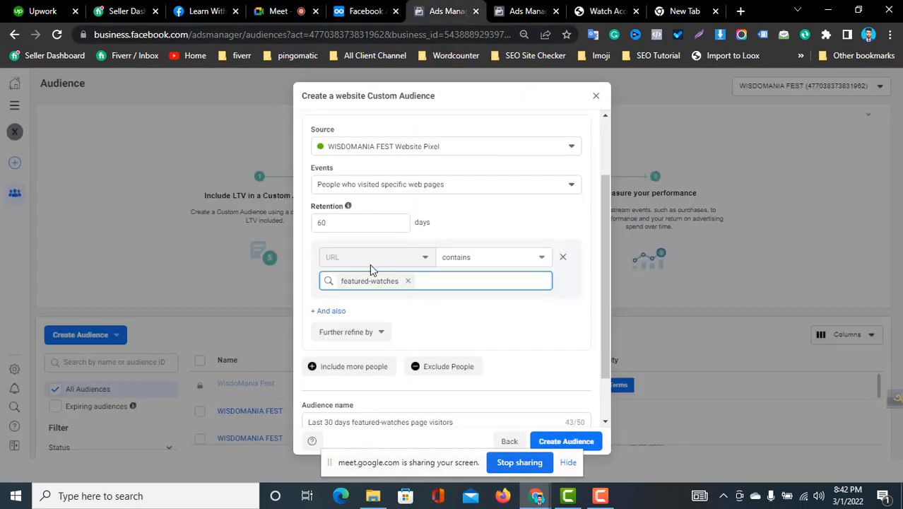
Step: Add "watch-accessories" as a second value the URL can contain, alongside "featured-watches"
{"action": "left_click", "coordinate": [435, 281]}
{"action": "key", "text": "ctrl+v"}
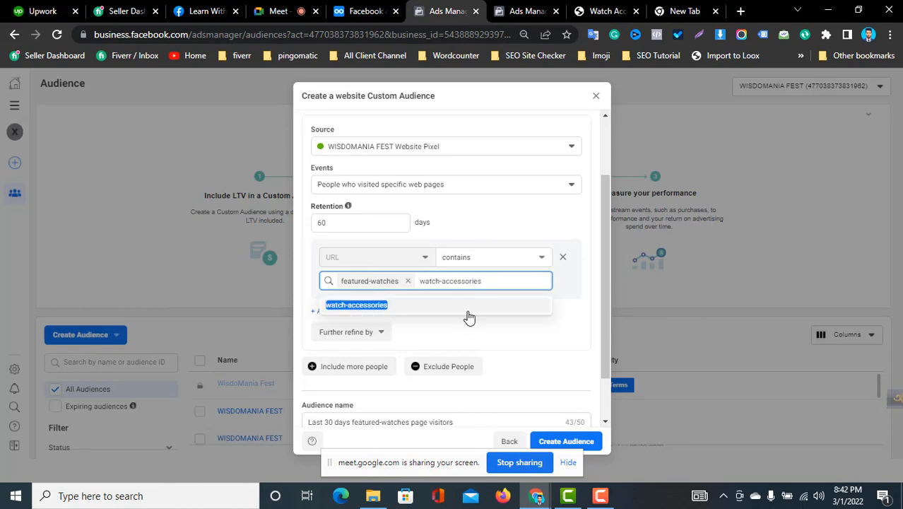
{"action": "left_click", "coordinate": [468, 315]}
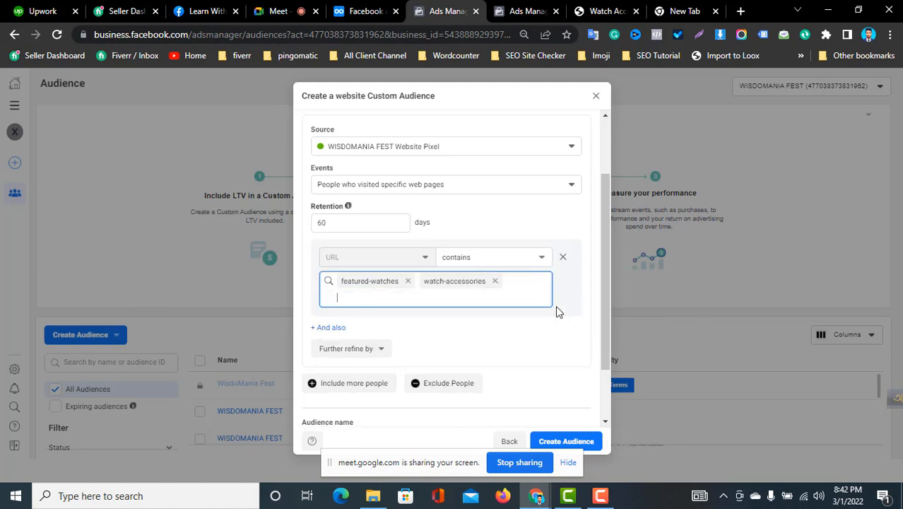
Step: Compare the URL values in the audience form with the store page's address, and review the retention and audience name
{"action": "left_click", "coordinate": [599, 11]}
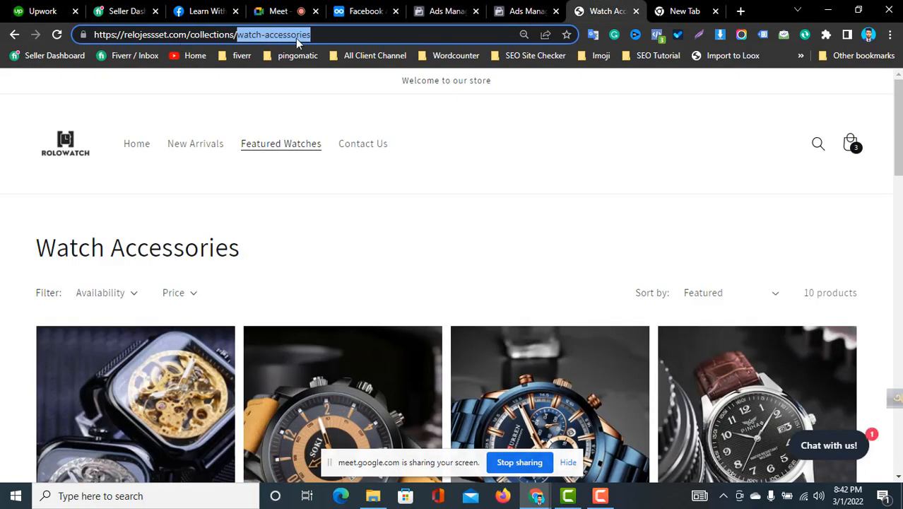
{"action": "left_click", "coordinate": [439, 8]}
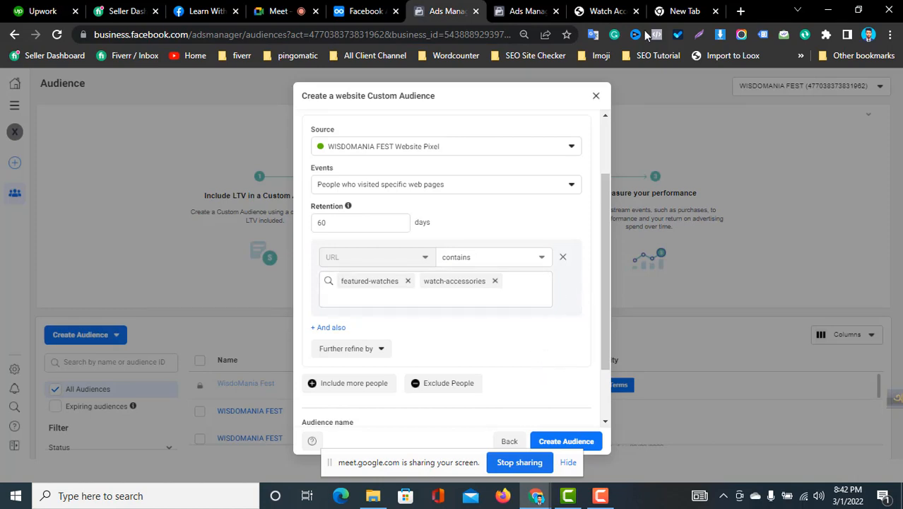
{"action": "left_click", "coordinate": [604, 10]}
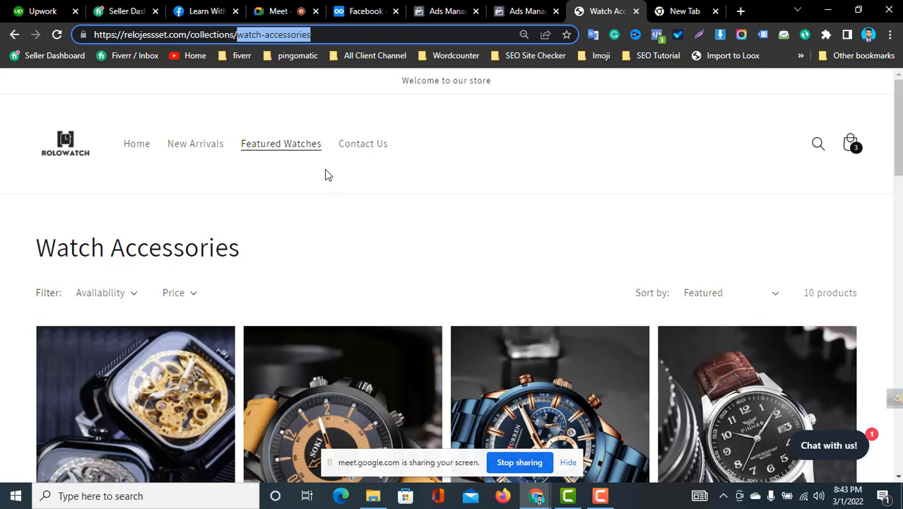
{"action": "left_click", "coordinate": [445, 9]}
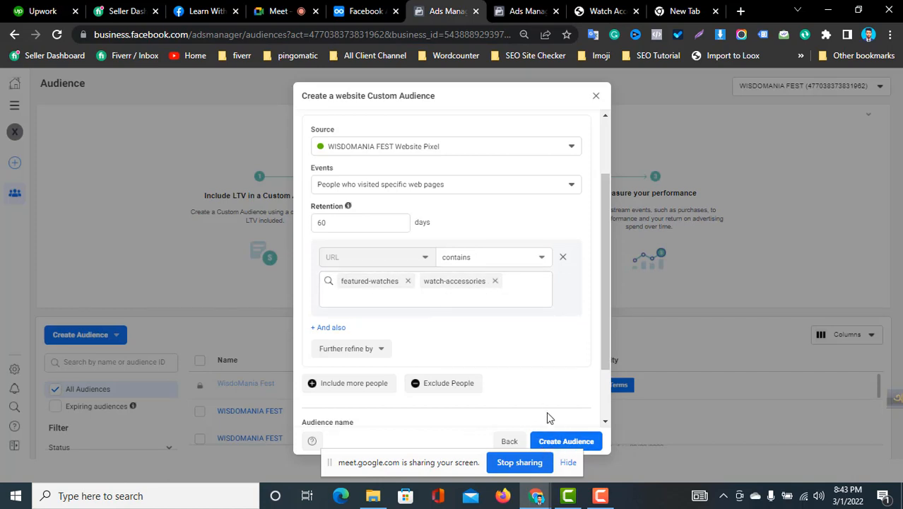
{"action": "left_click", "coordinate": [603, 10]}
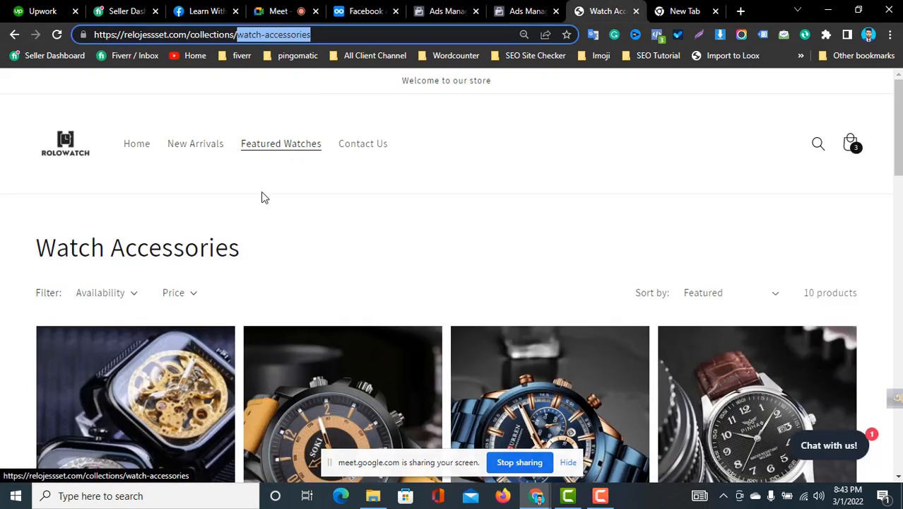
{"action": "left_click", "coordinate": [461, 11]}
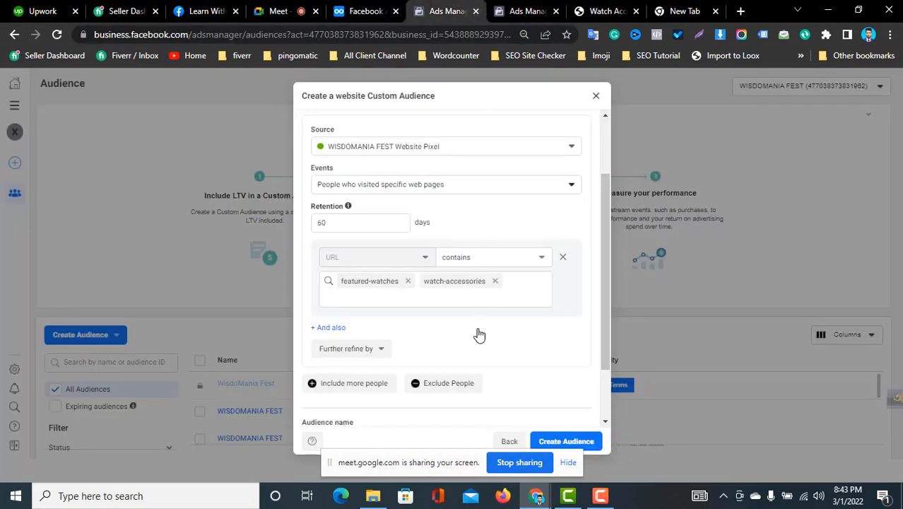
{"action": "scroll", "coordinate": [443, 361], "scroll_direction": "down", "scroll_amount": 2}
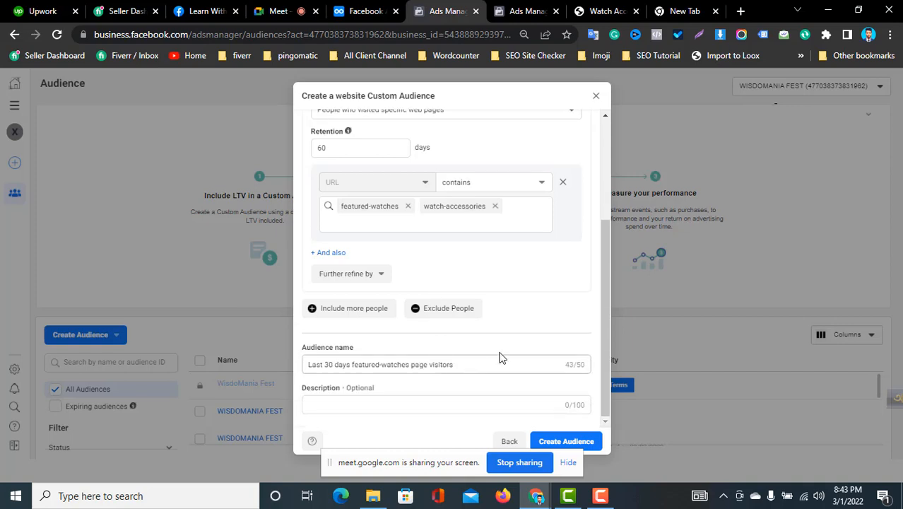
{"action": "scroll", "coordinate": [465, 373], "scroll_direction": "up", "scroll_amount": 3}
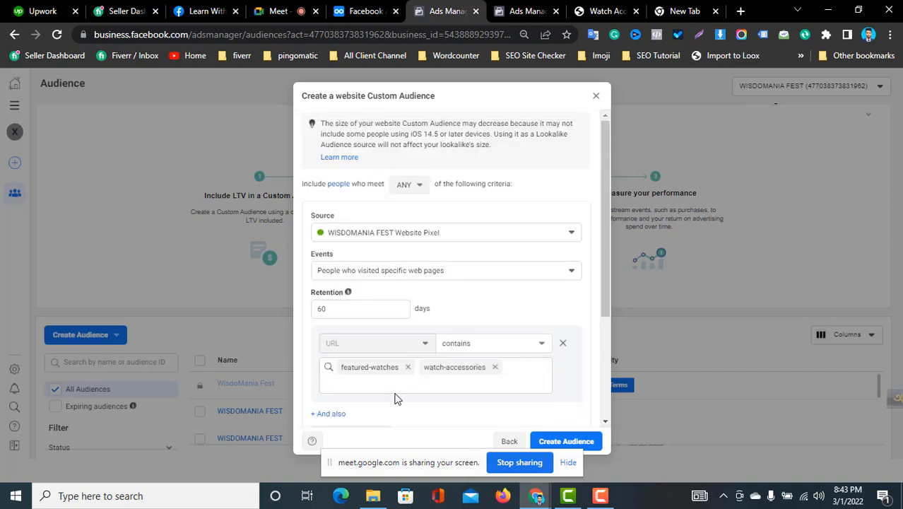
Step: Change the URL condition to equals and remove both page values from the rule
{"action": "left_click", "coordinate": [500, 344]}
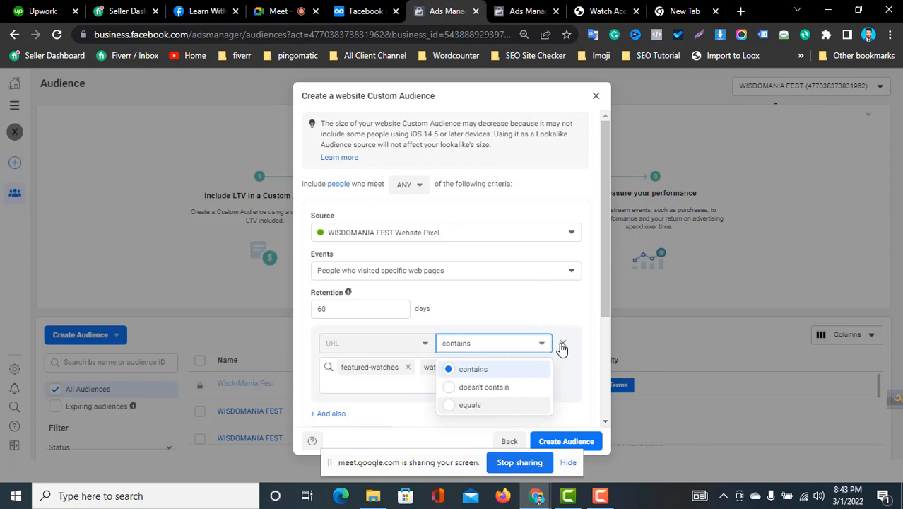
{"action": "left_click", "coordinate": [495, 368]}
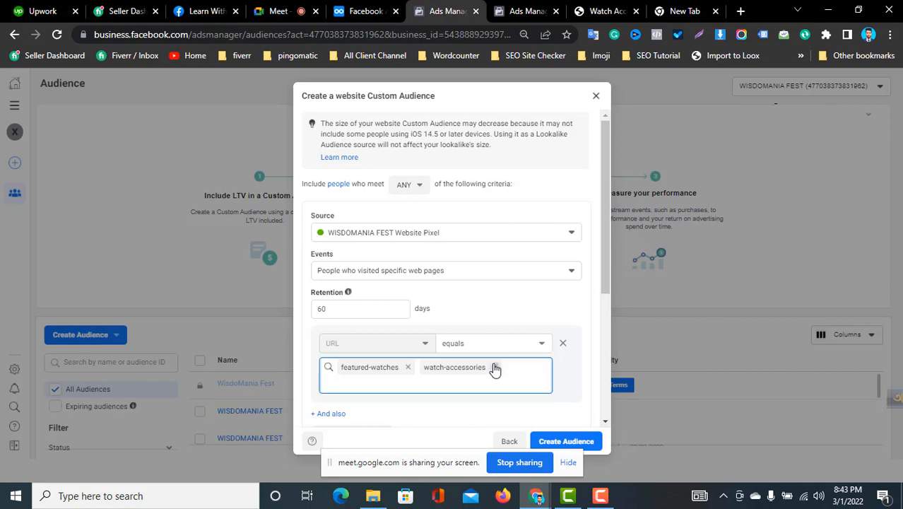
{"action": "key", "text": "BackSpace"}
{"action": "key", "text": "BackSpace"}
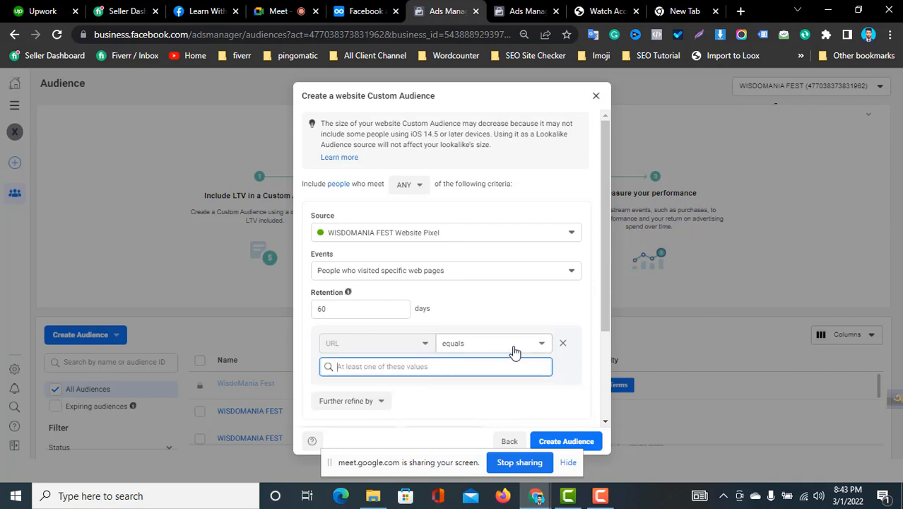
{"action": "left_click", "coordinate": [515, 348]}
{"action": "left_click", "coordinate": [516, 346]}
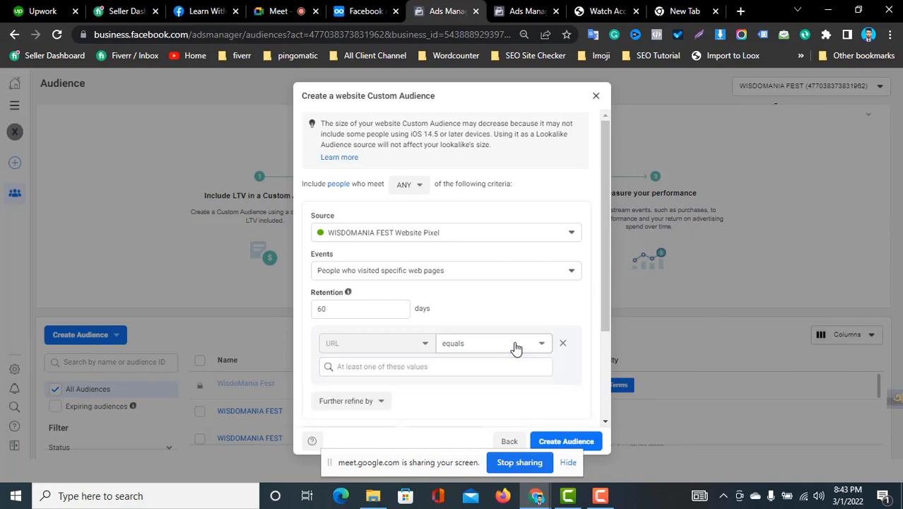
{"action": "left_click", "coordinate": [515, 348]}
{"action": "left_click", "coordinate": [472, 405]}
Step: Examine the Watch Accessories page's address against the empty value field of the equals rule
{"action": "left_click", "coordinate": [619, 8]}
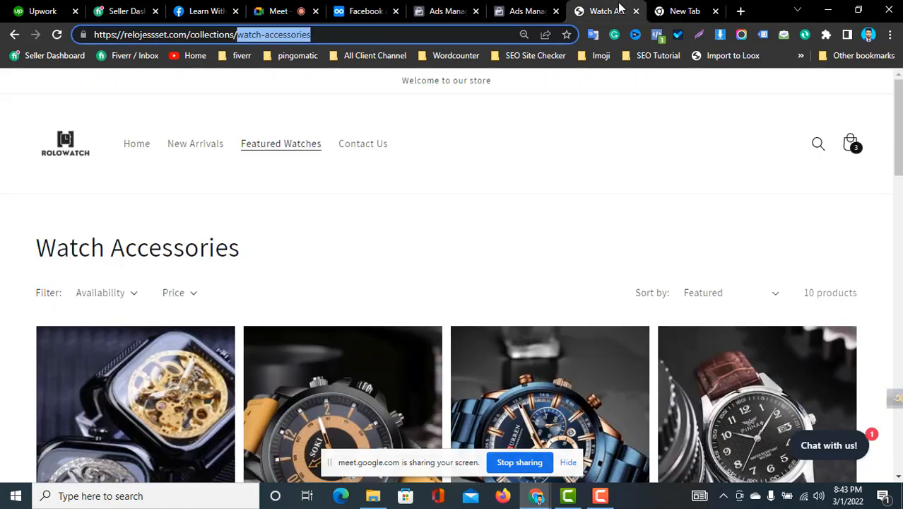
{"action": "triple_click", "coordinate": [309, 36]}
{"action": "double_click", "coordinate": [308, 36]}
{"action": "triple_click", "coordinate": [309, 36]}
{"action": "double_click", "coordinate": [309, 37]}
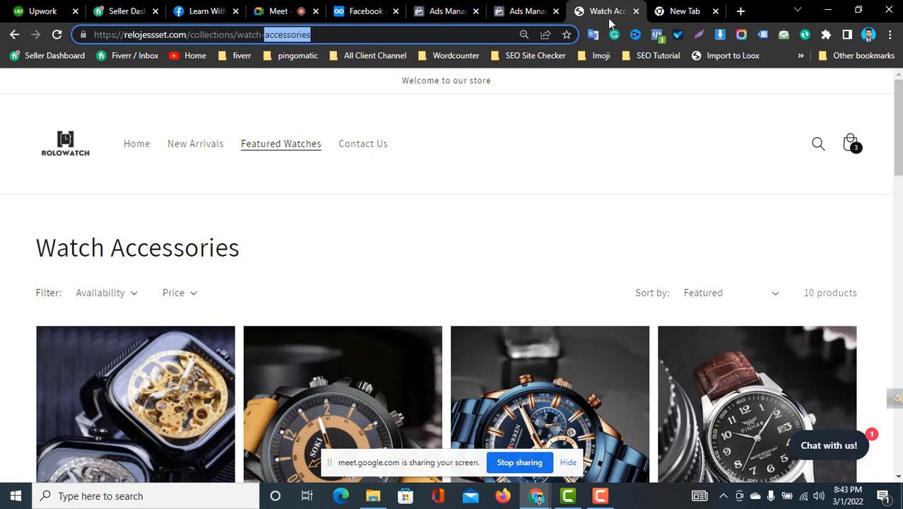
{"action": "left_click", "coordinate": [450, 10]}
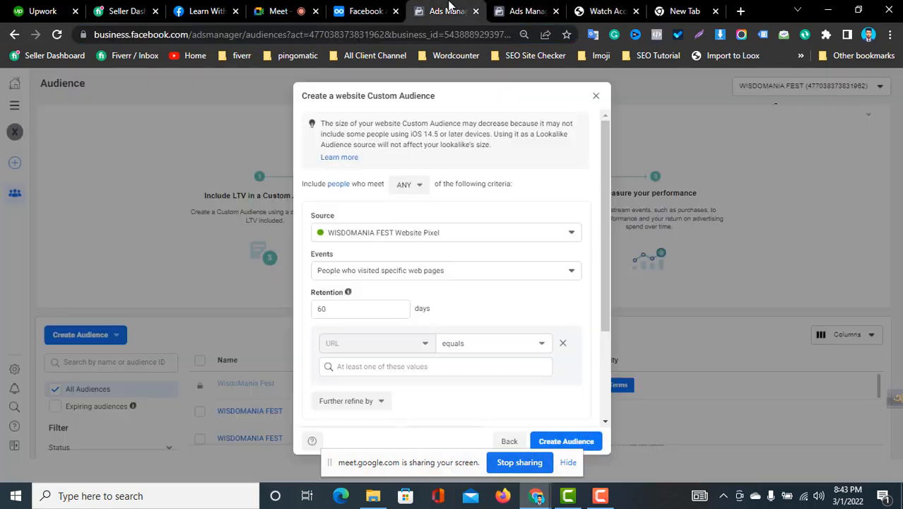
{"action": "left_click", "coordinate": [406, 366]}
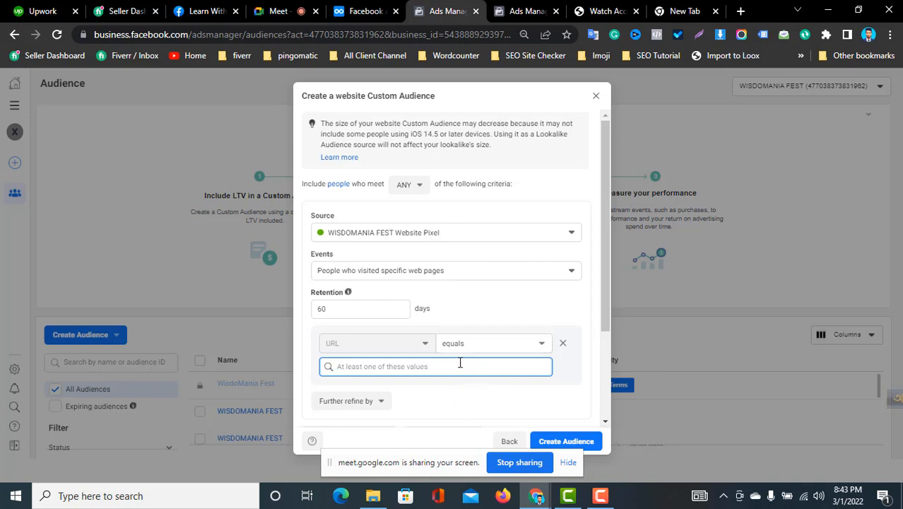
Step: Set the URL condition back to contains, ready for a new value
{"action": "left_click", "coordinate": [484, 346]}
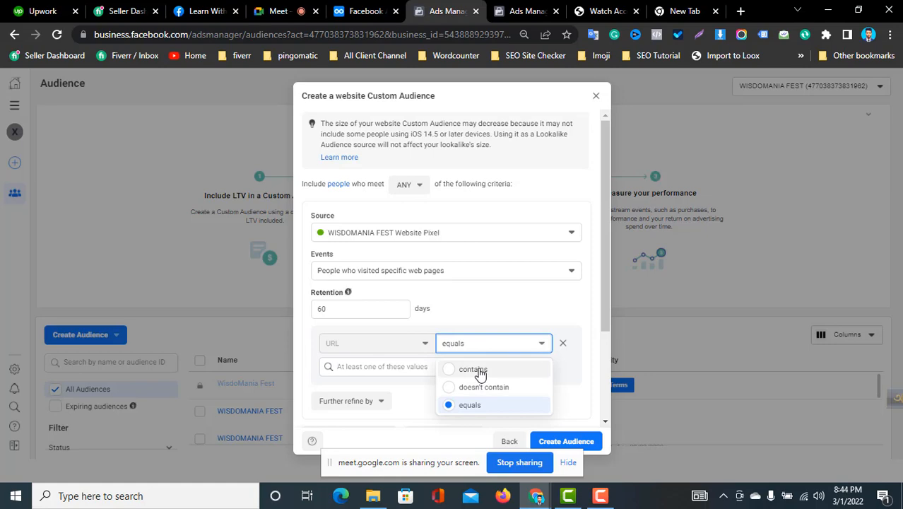
{"action": "left_click", "coordinate": [478, 370]}
{"action": "left_click", "coordinate": [440, 365]}
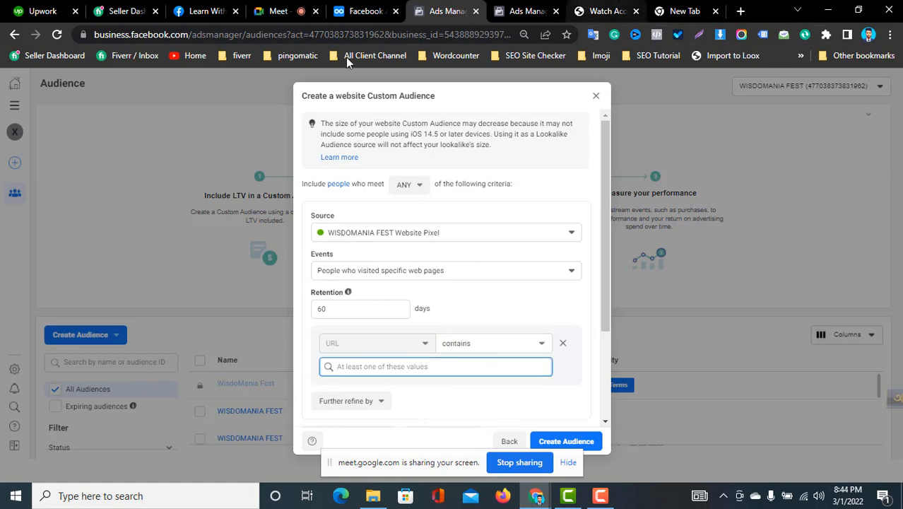
Step: Examine the "accessories" part of the store page's URL as a possible contains keyword, and look through the page's products
{"action": "left_click", "coordinate": [598, 11]}
{"action": "double_click", "coordinate": [272, 34]}
{"action": "left_click_drag", "start_coordinate": [269, 34], "coordinate": [312, 36]}
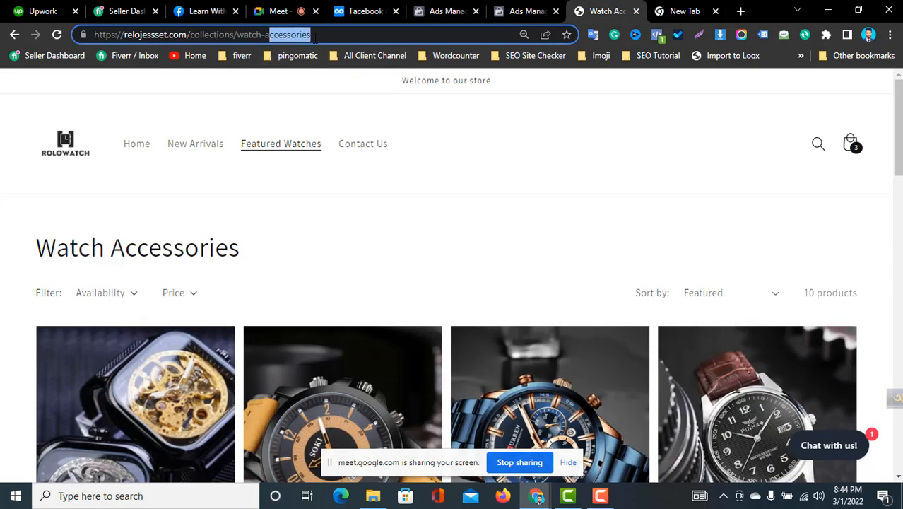
{"action": "left_click", "coordinate": [437, 10]}
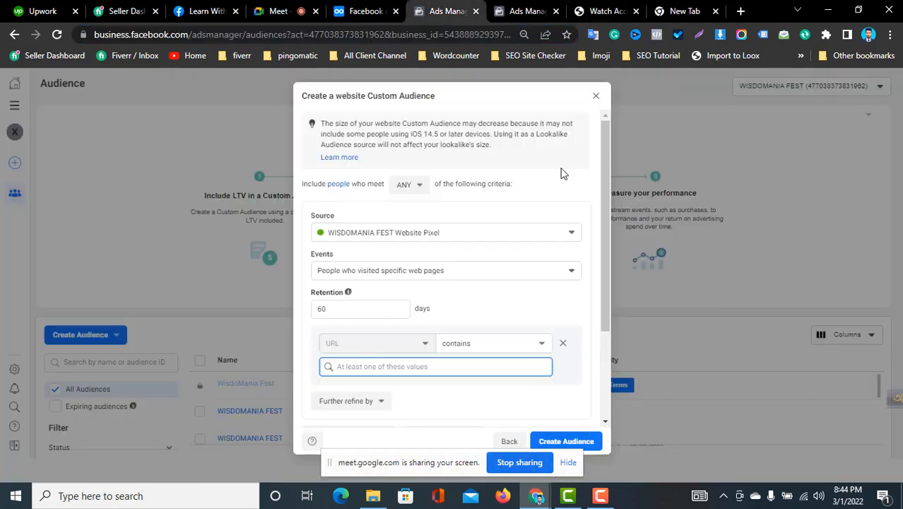
{"action": "left_click", "coordinate": [604, 11]}
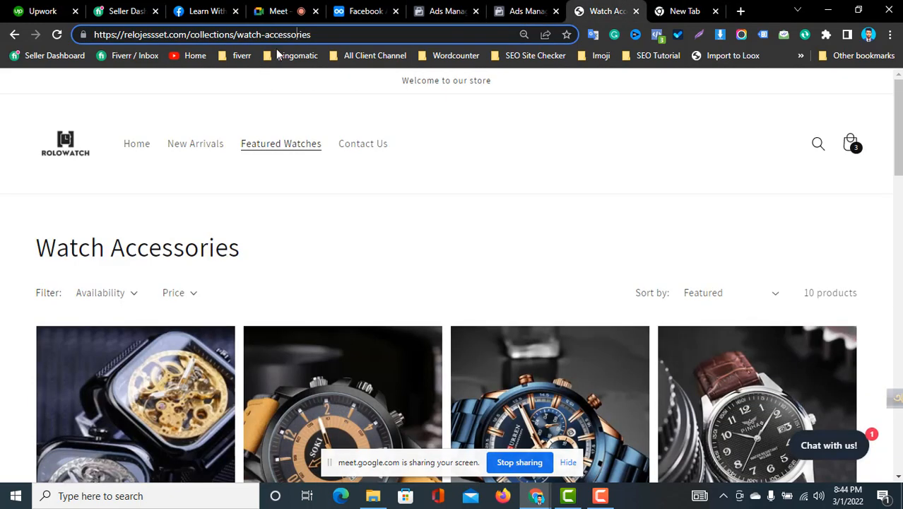
{"action": "left_click_drag", "start_coordinate": [269, 35], "coordinate": [312, 36]}
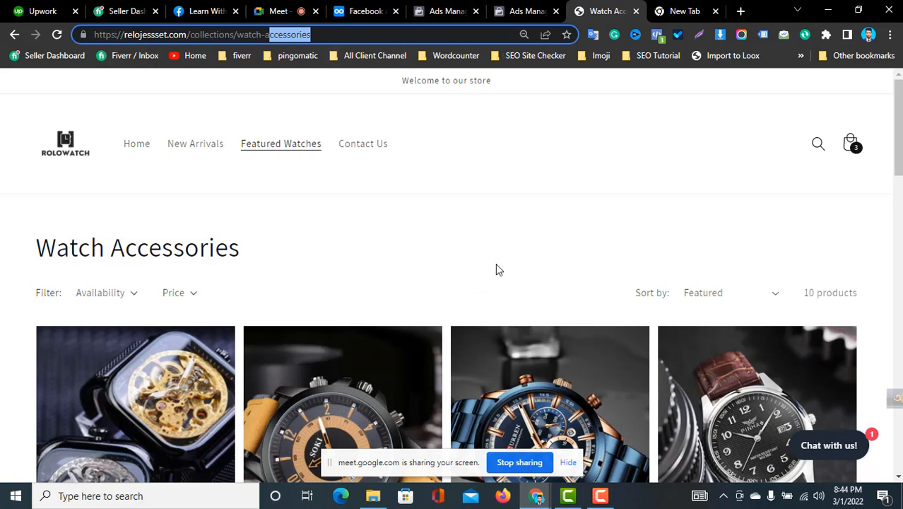
{"action": "left_click", "coordinate": [277, 34]}
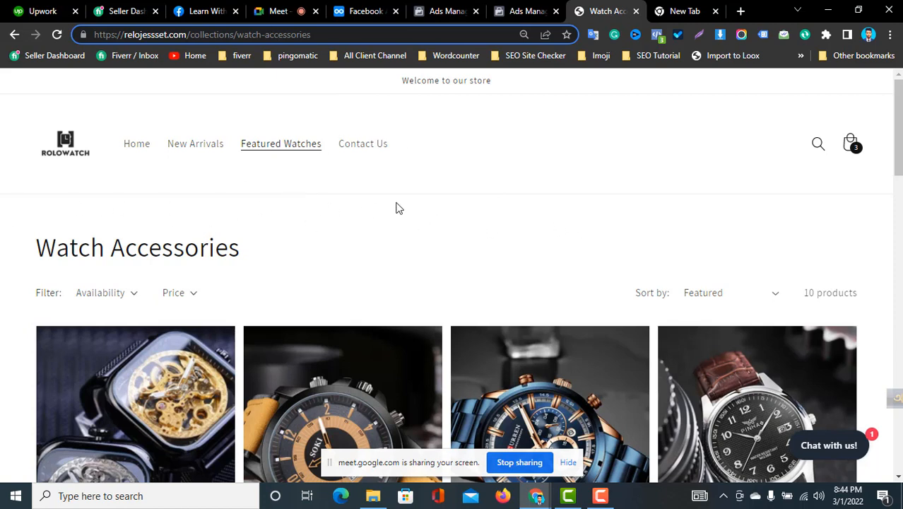
{"action": "scroll", "coordinate": [901, 228], "scroll_direction": "down", "scroll_amount": 10}
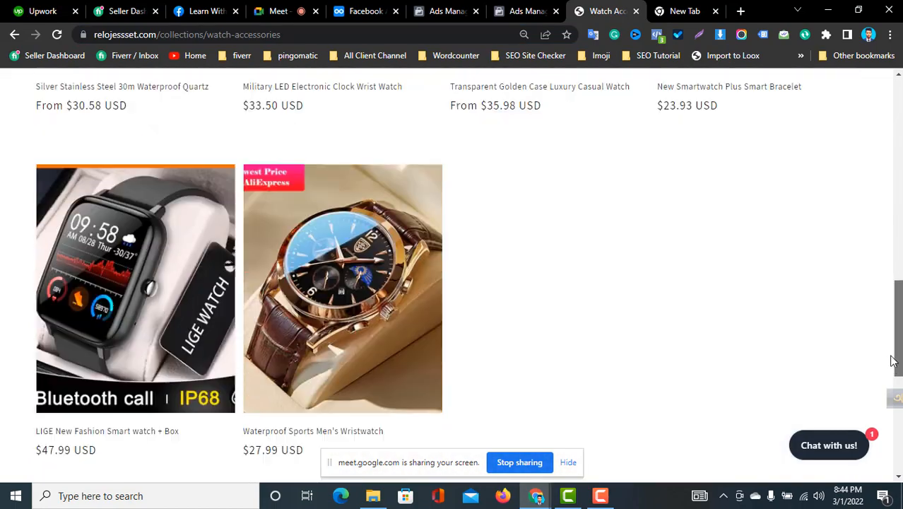
{"action": "scroll", "coordinate": [901, 228], "scroll_direction": "up", "scroll_amount": 10}
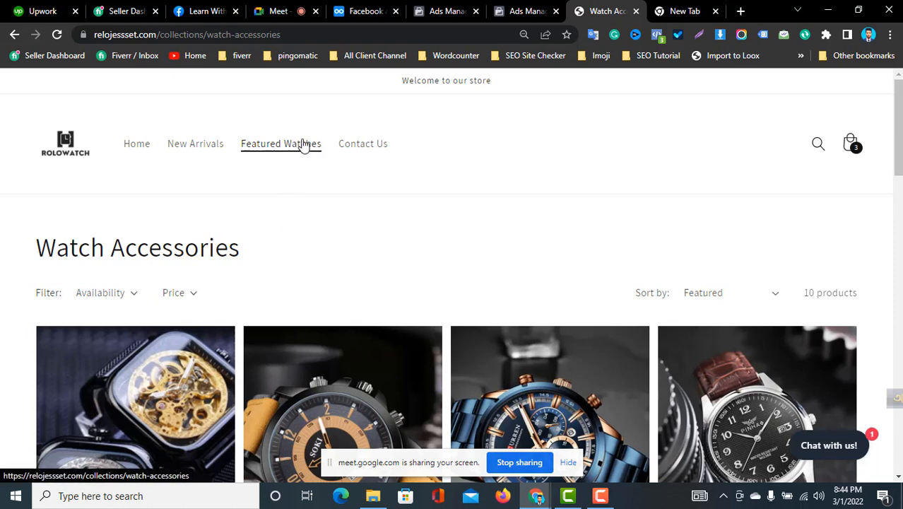
Step: Copy "watch-" from the Watch Accessories page's URL, and select only the word "watch" in it
{"action": "left_click_drag", "start_coordinate": [208, 34], "coordinate": [233, 34]}
{"action": "key", "text": "ctrl+c"}
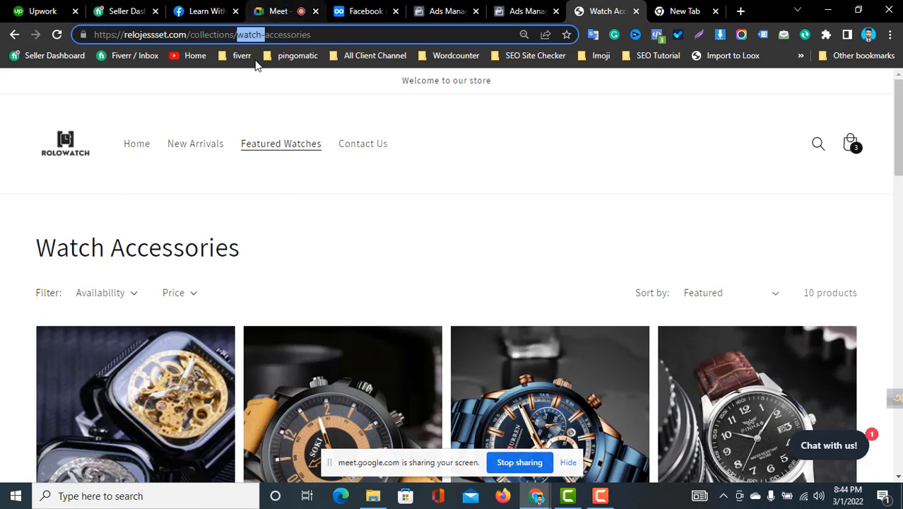
{"action": "left_click_drag", "start_coordinate": [237, 35], "coordinate": [252, 35]}
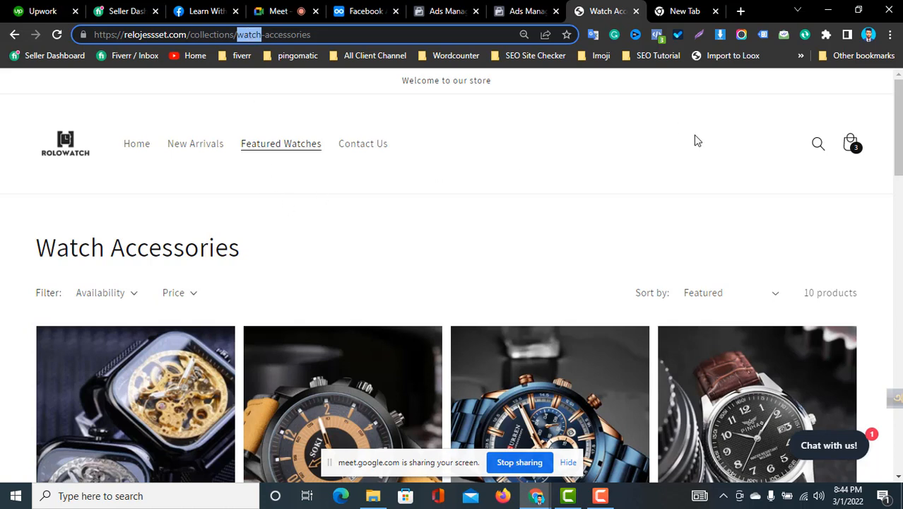
Step: Copy "watch" from the store page's URL, add it as the contains value, and compare it with the page address
{"action": "right_click", "coordinate": [251, 39]}
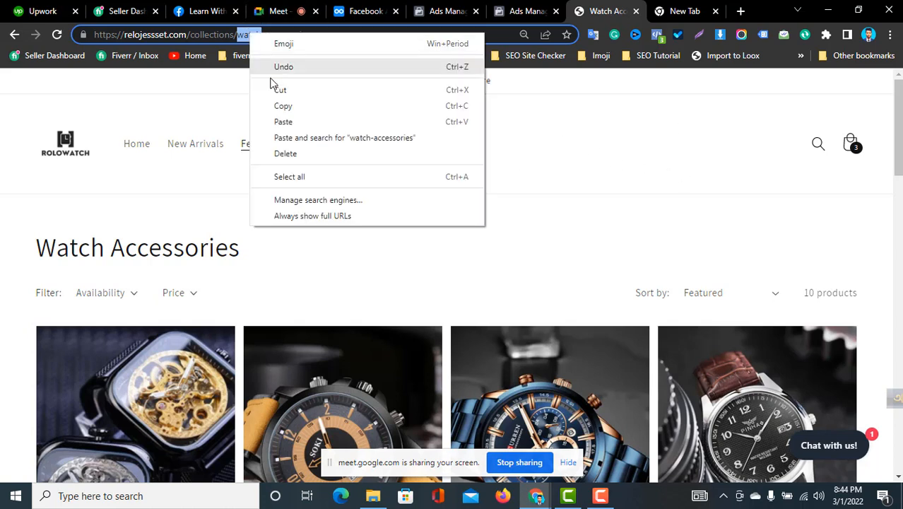
{"action": "key", "text": "Escape"}
{"action": "left_click", "coordinate": [458, 8]}
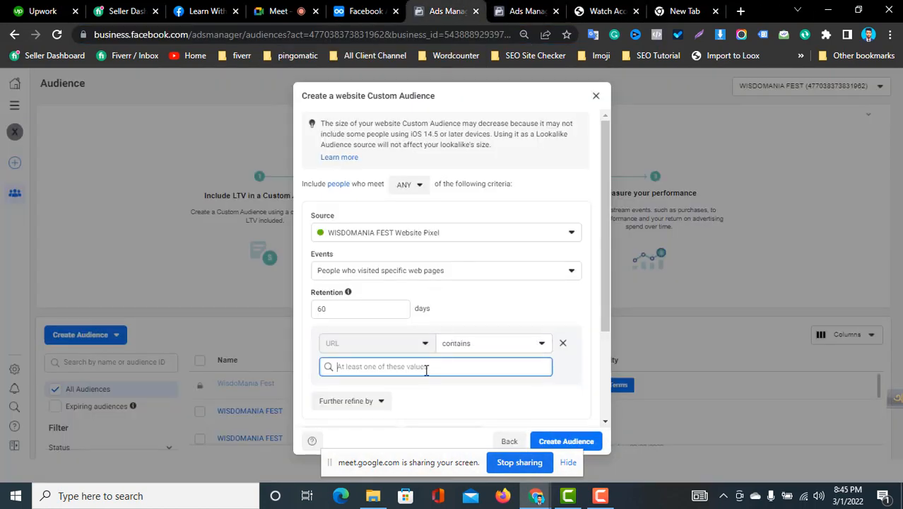
{"action": "key", "text": "ctrl+v"}
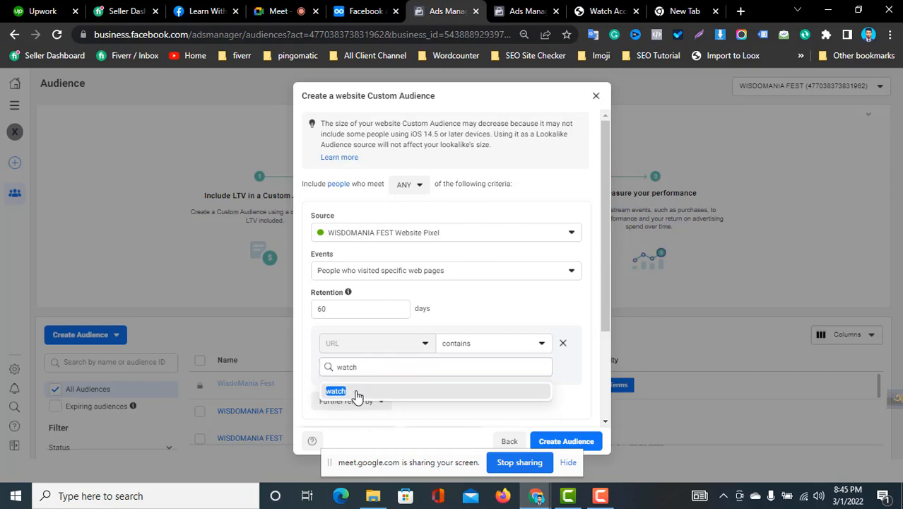
{"action": "left_click", "coordinate": [358, 394]}
{"action": "left_click", "coordinate": [607, 11]}
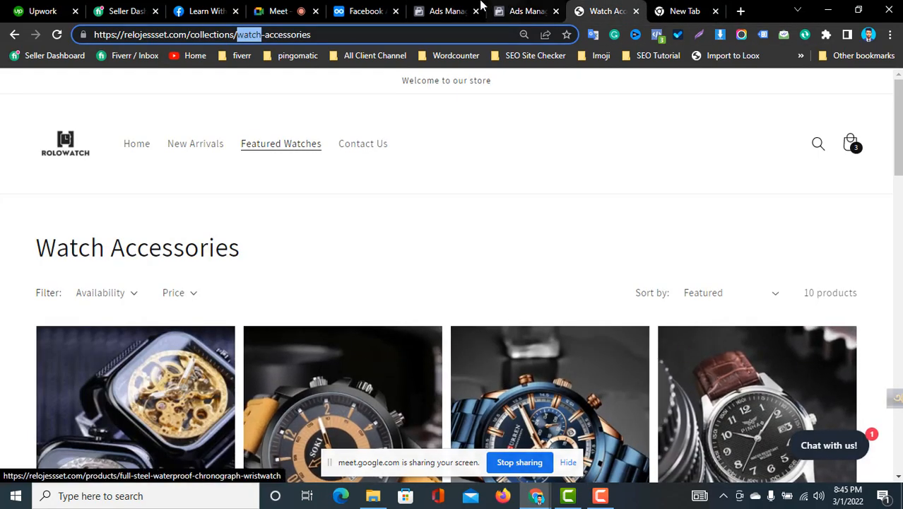
{"action": "left_click", "coordinate": [456, 10]}
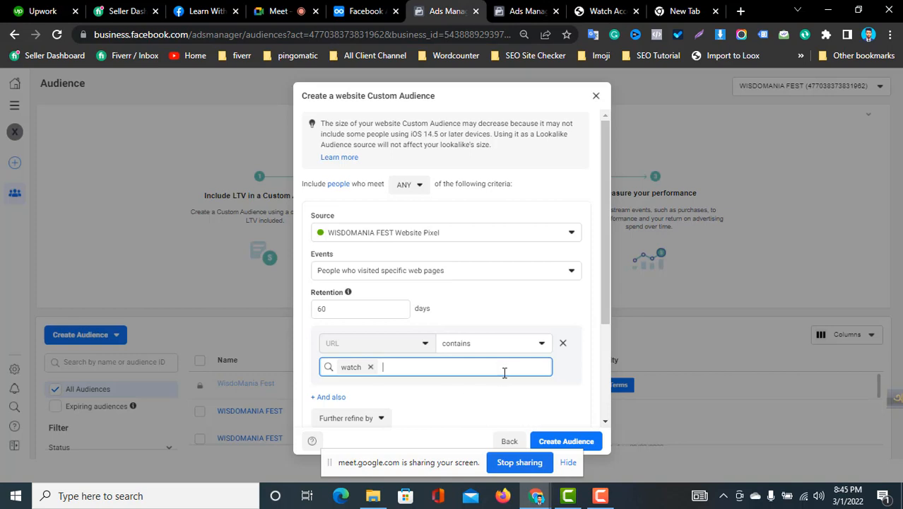
Step: Remove the "watch" value from the URL condition and set the condition to doesn't contain
{"action": "left_click", "coordinate": [370, 367]}
{"action": "left_click", "coordinate": [607, 10]}
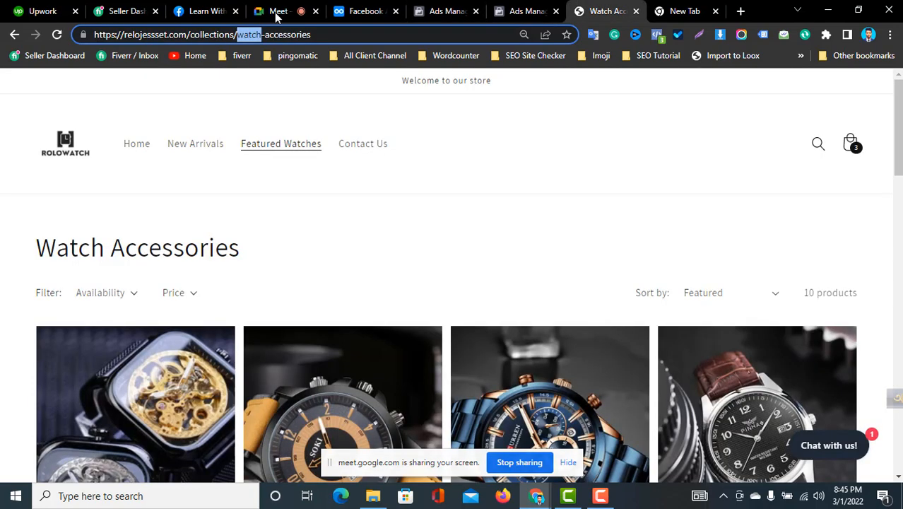
{"action": "left_click", "coordinate": [445, 10]}
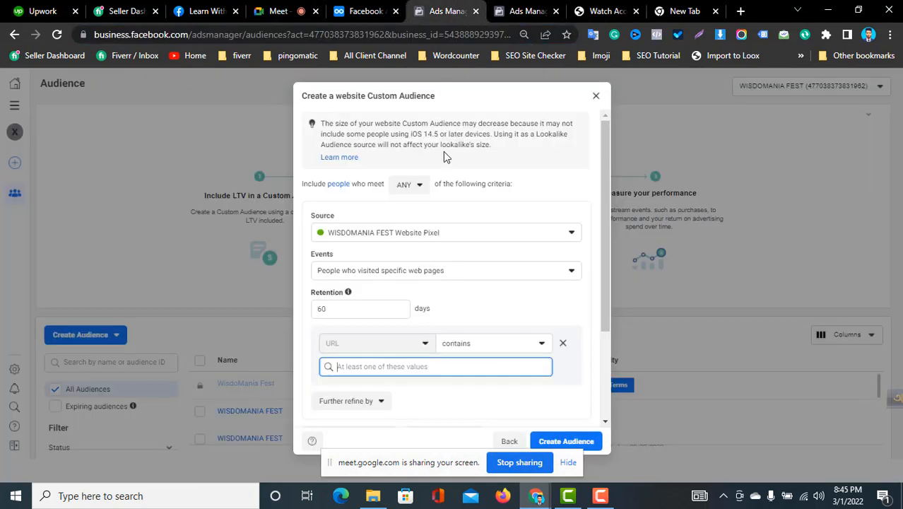
{"action": "left_click", "coordinate": [503, 344]}
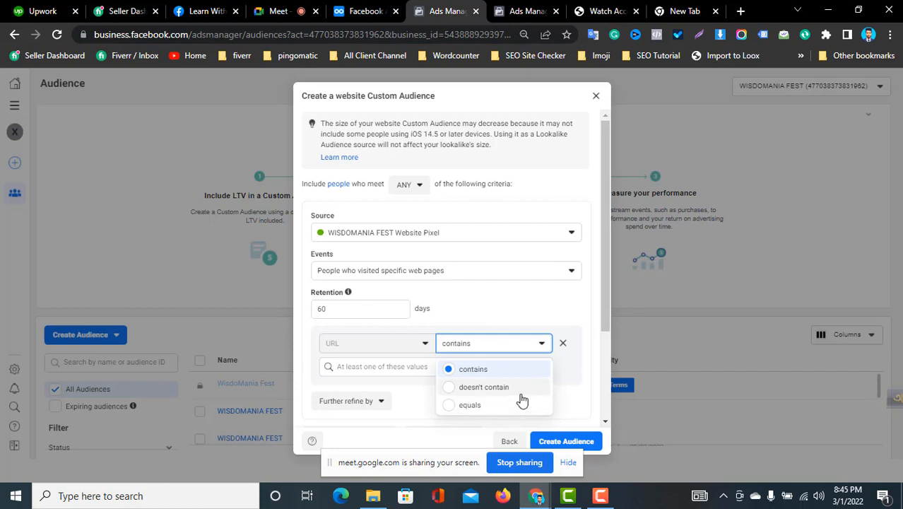
{"action": "left_click", "coordinate": [564, 314]}
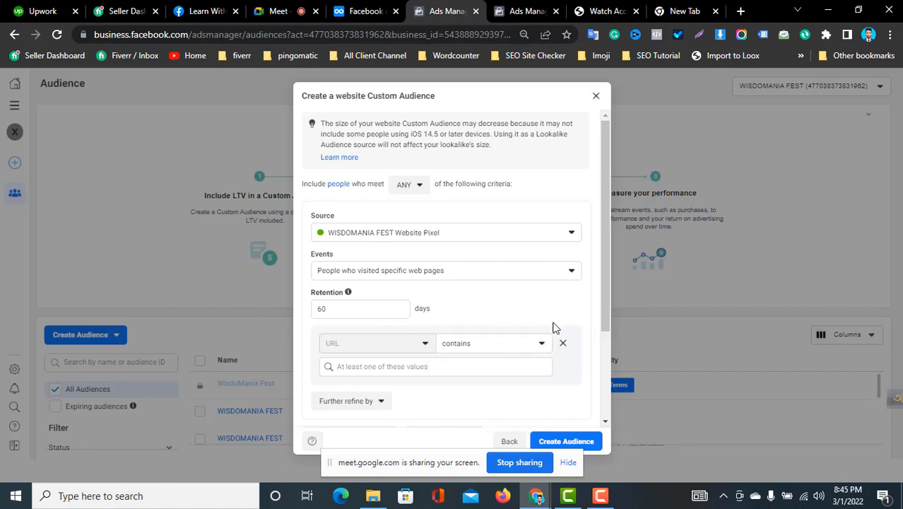
{"action": "left_click", "coordinate": [516, 350]}
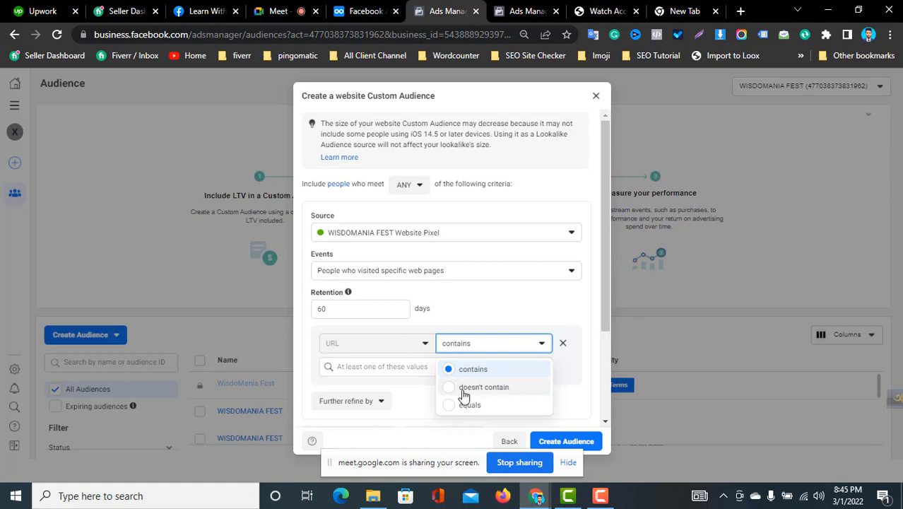
{"action": "left_click", "coordinate": [480, 388]}
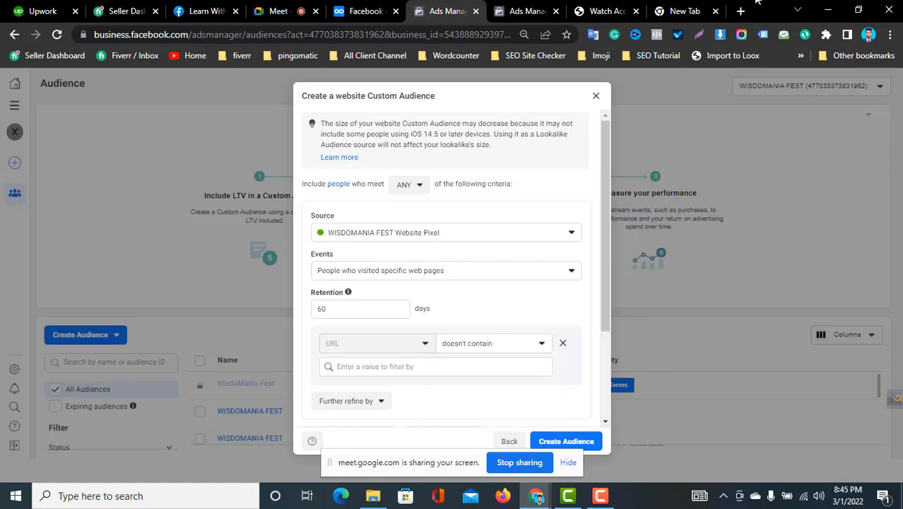
Step: Examine "watch-accessories" in the store page's URL, and open the Contact Us page to examine "contact" in its URL
{"action": "left_click", "coordinate": [606, 11]}
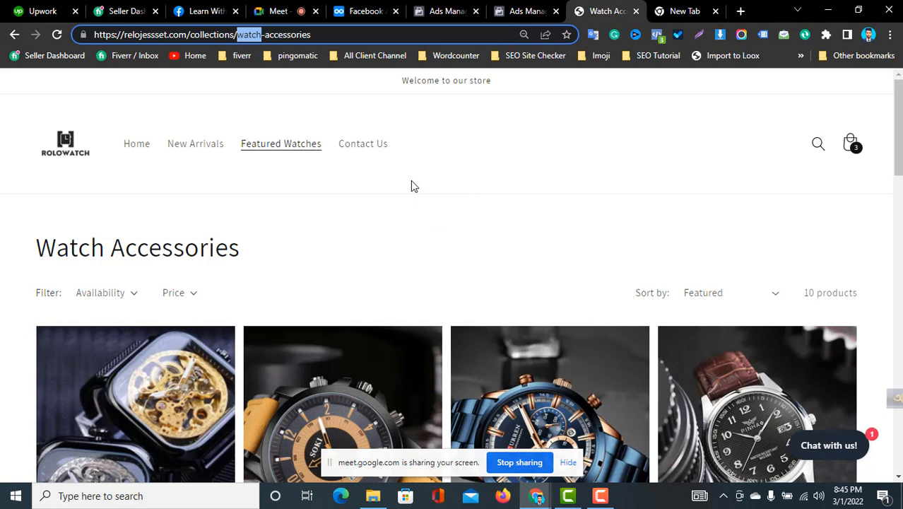
{"action": "double_click", "coordinate": [255, 35]}
{"action": "left_click", "coordinate": [249, 34]}
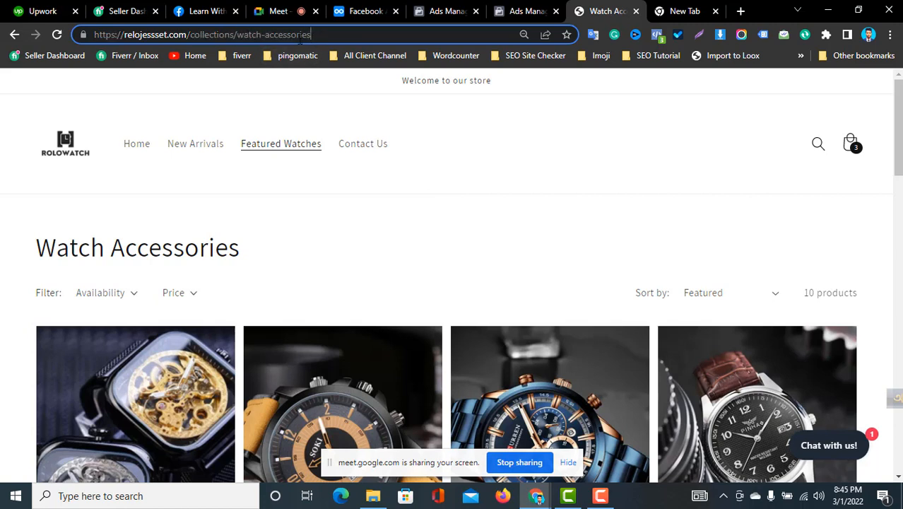
{"action": "left_click_drag", "start_coordinate": [311, 35], "coordinate": [248, 35]}
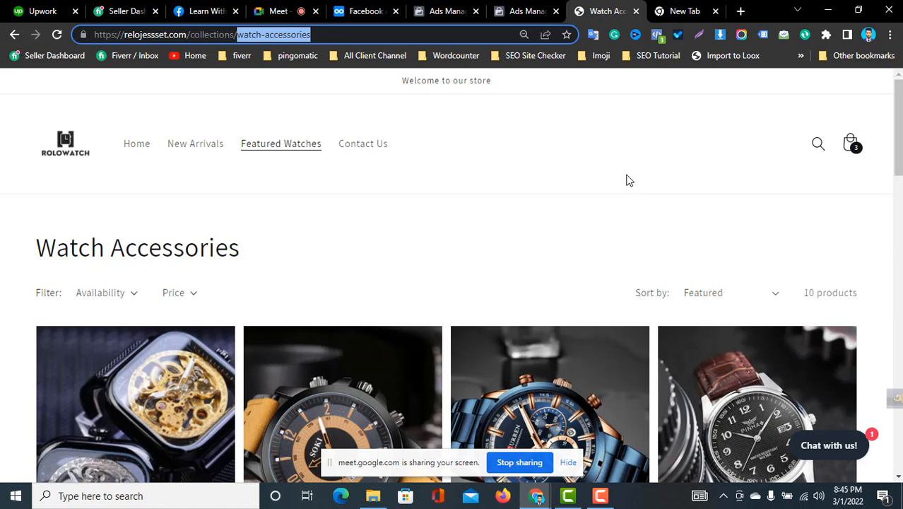
{"action": "left_click", "coordinate": [368, 145]}
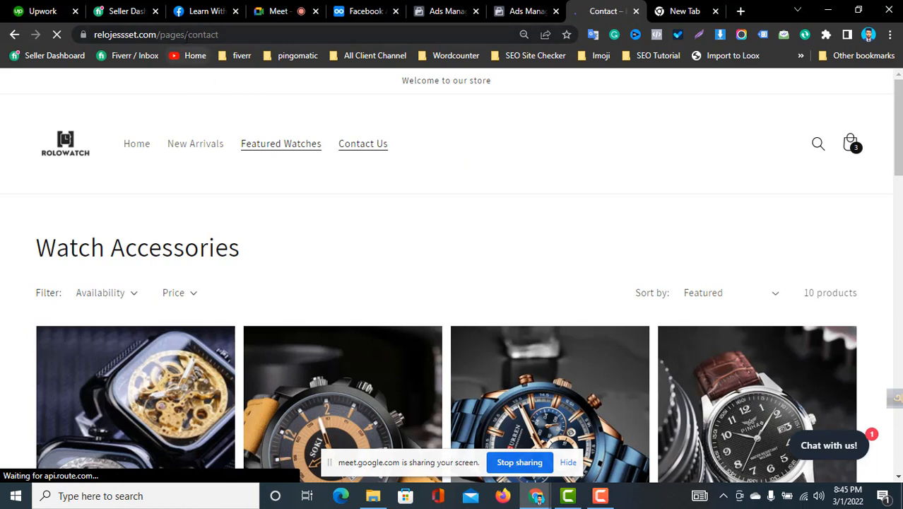
{"action": "left_click_drag", "start_coordinate": [188, 35], "coordinate": [256, 32]}
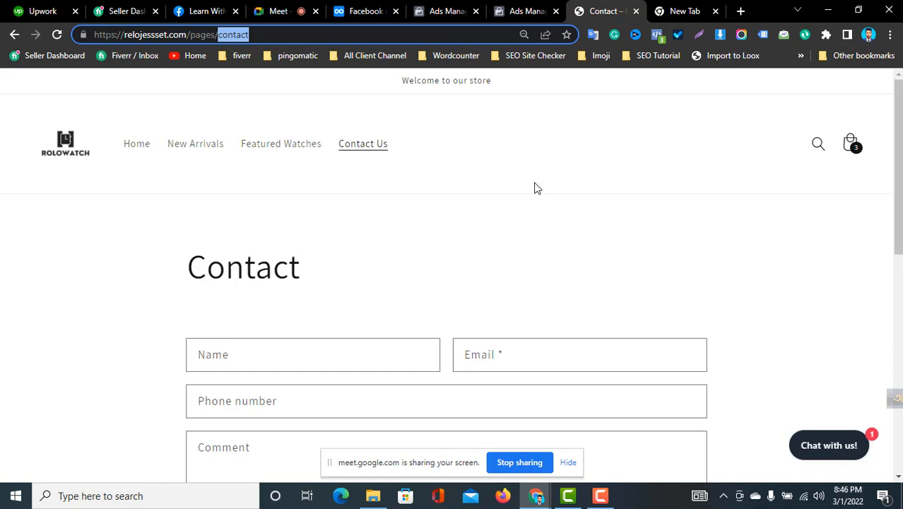
Step: Examine the doesn't contain URL rule in the custom audience form, including its condition options and empty value field
{"action": "left_click", "coordinate": [437, 10]}
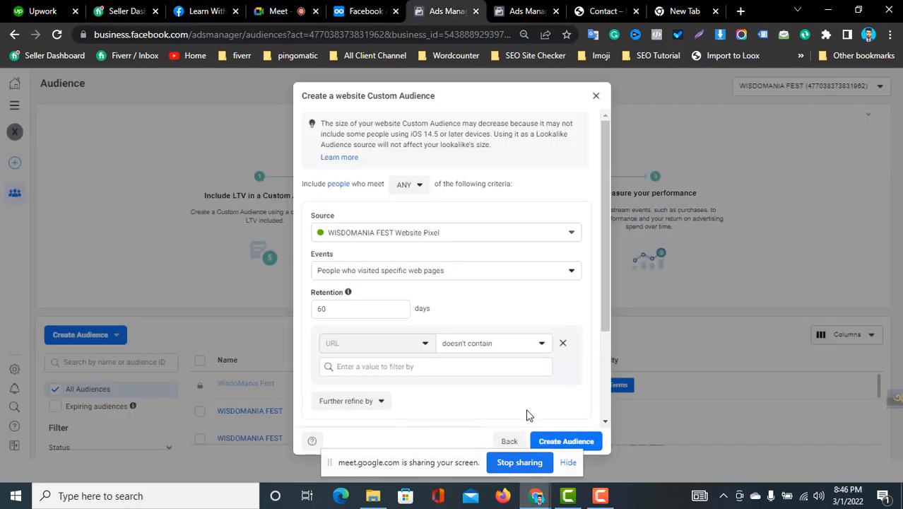
{"action": "left_click", "coordinate": [500, 342]}
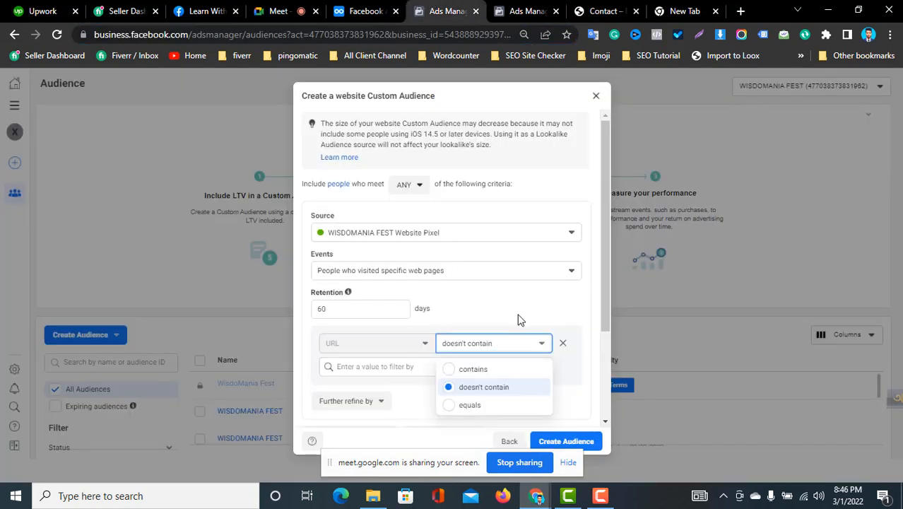
{"action": "left_click", "coordinate": [520, 317]}
{"action": "left_click", "coordinate": [440, 367]}
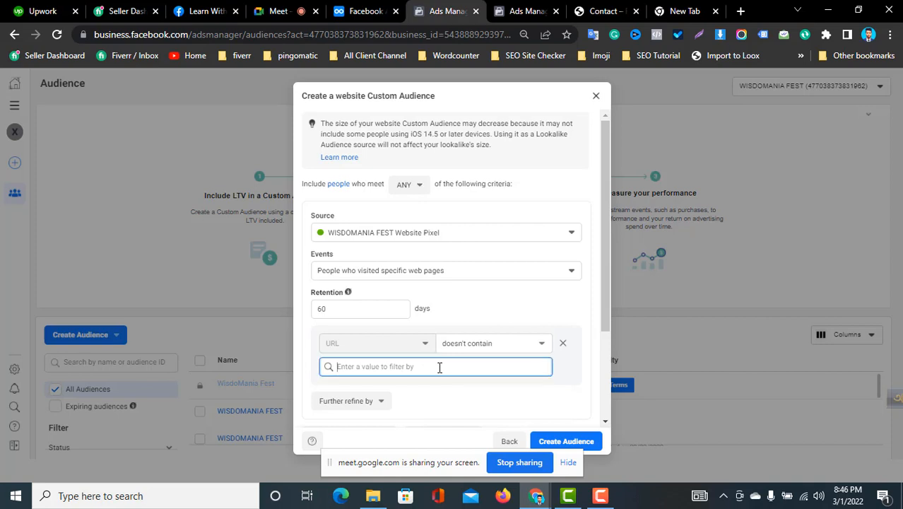
{"action": "left_click", "coordinate": [488, 315]}
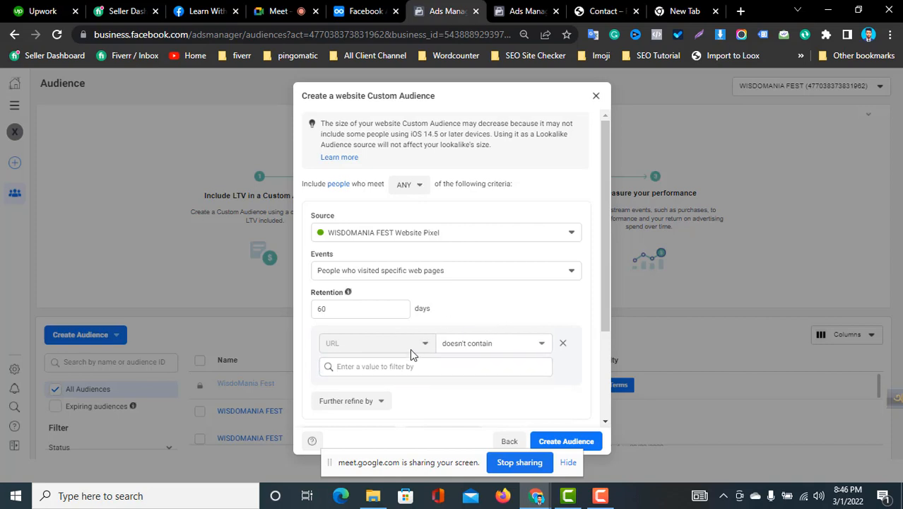
{"action": "left_click", "coordinate": [464, 366]}
{"action": "left_click", "coordinate": [479, 307]}
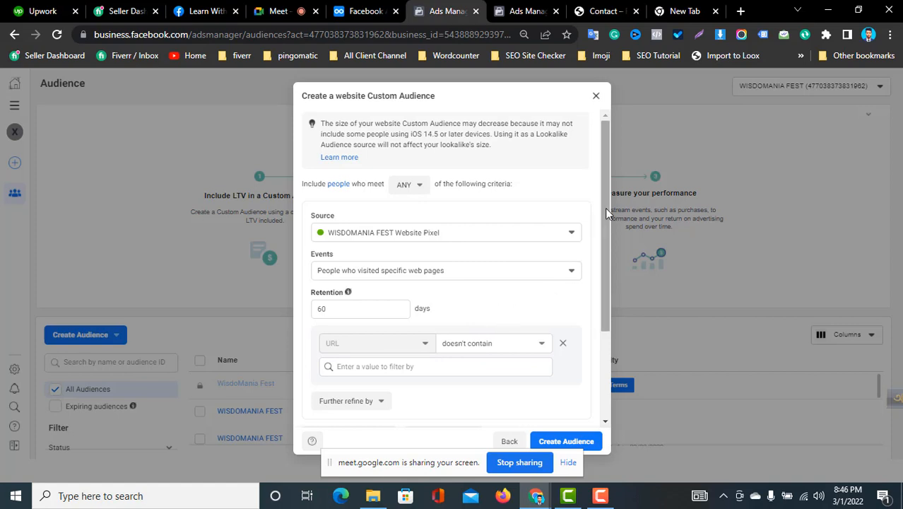
Step: Set the custom audience's event to Visitors by time spent
{"action": "left_click_drag", "start_coordinate": [605, 207], "coordinate": [585, 339]}
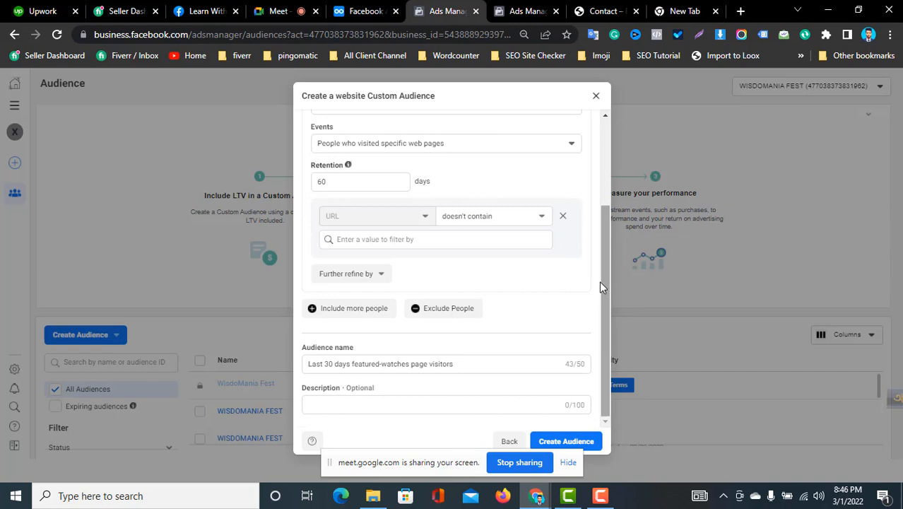
{"action": "scroll", "coordinate": [599, 304], "scroll_direction": "up", "scroll_amount": 1}
{"action": "left_click_drag", "start_coordinate": [599, 292], "coordinate": [612, 204]}
{"action": "left_click", "coordinate": [557, 300]}
{"action": "scroll", "coordinate": [556, 300], "scroll_direction": "down", "scroll_amount": 1}
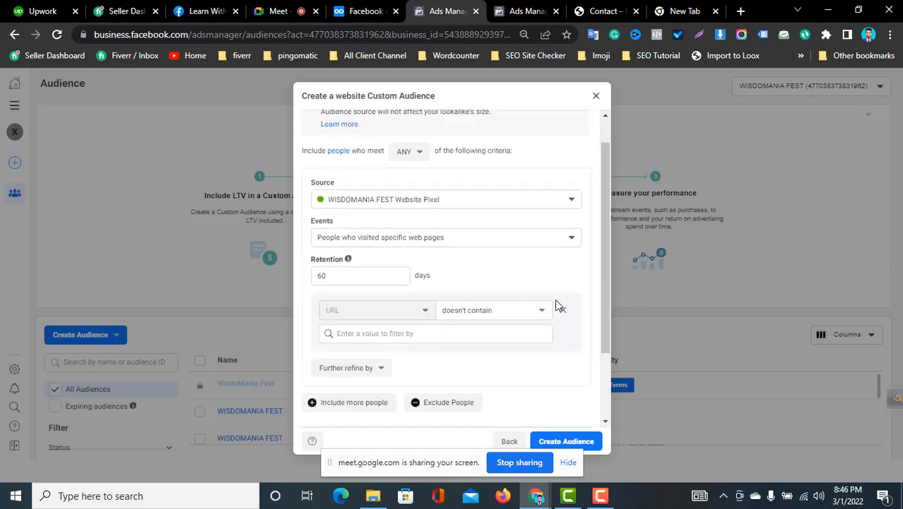
{"action": "scroll", "coordinate": [558, 305], "scroll_direction": "down", "scroll_amount": 1}
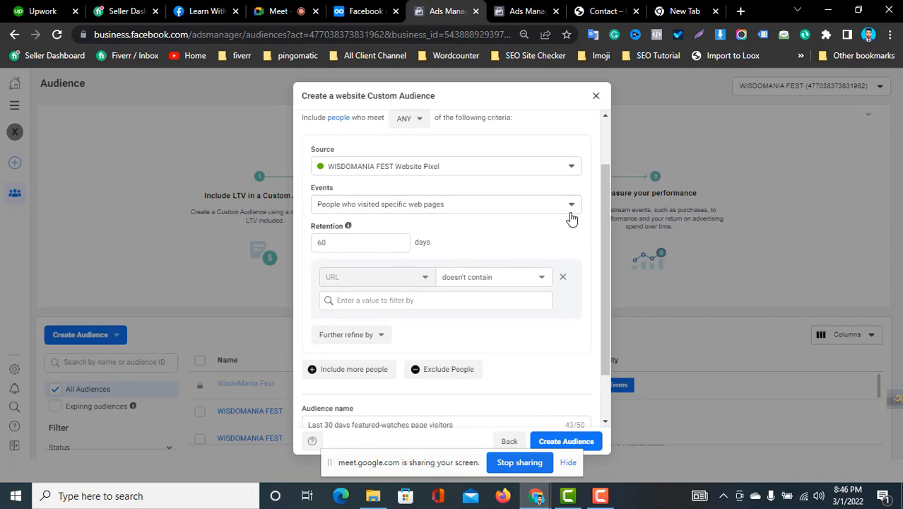
{"action": "left_click", "coordinate": [544, 206]}
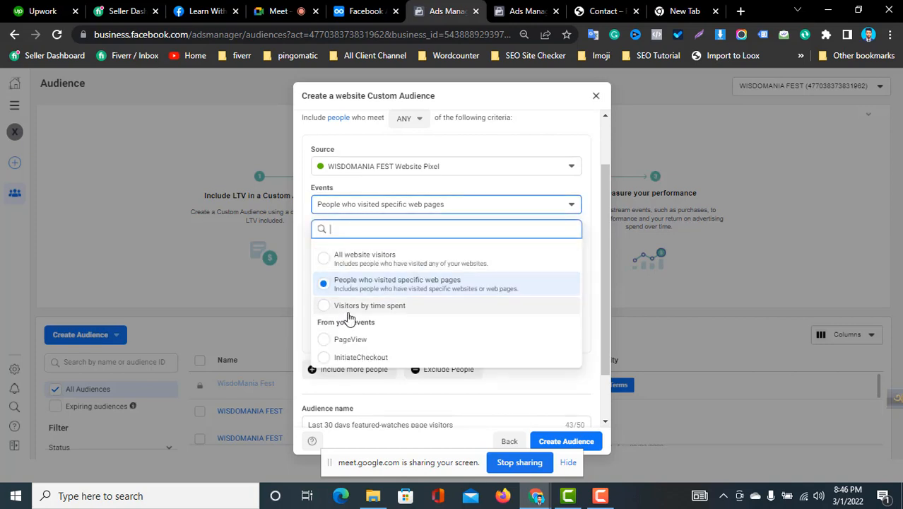
{"action": "left_click", "coordinate": [388, 306]}
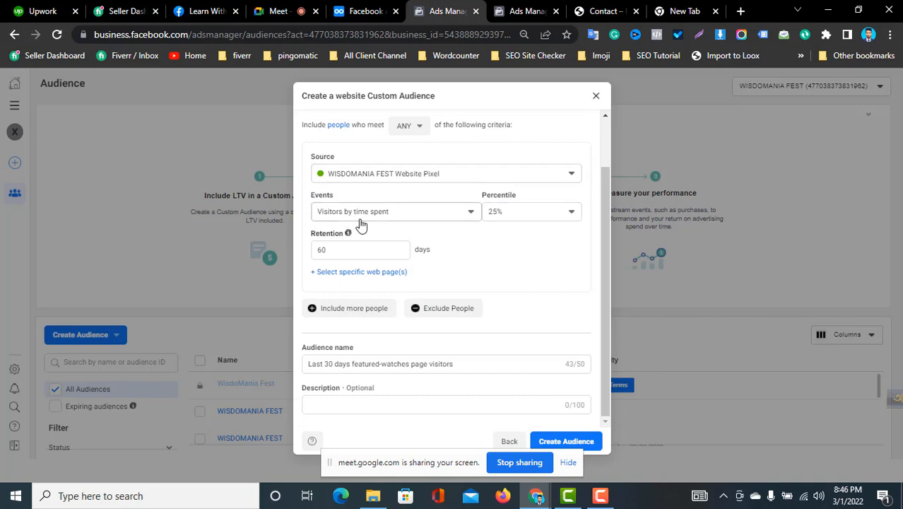
Step: Review the 25%, 10% and 5% percentile options for visitors by time spent, keeping 25%
{"action": "left_click", "coordinate": [531, 217]}
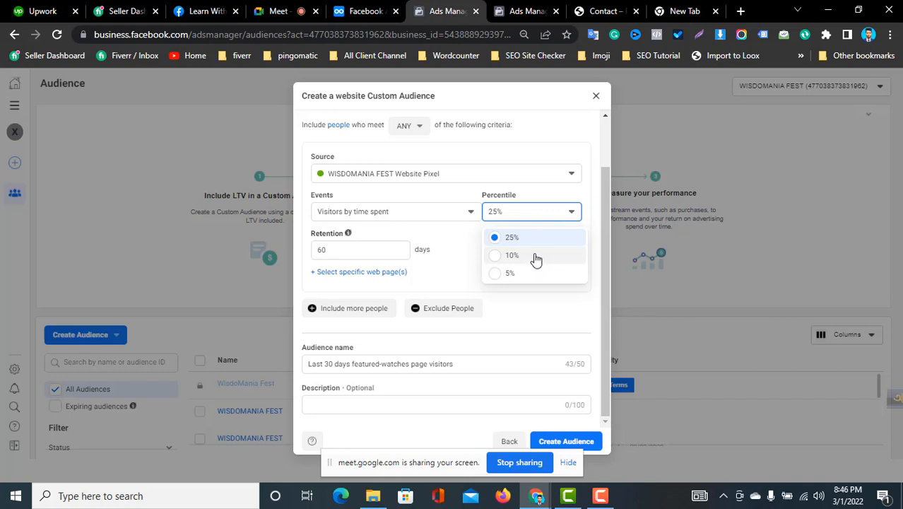
{"action": "left_click", "coordinate": [534, 308]}
{"action": "left_click", "coordinate": [522, 212]}
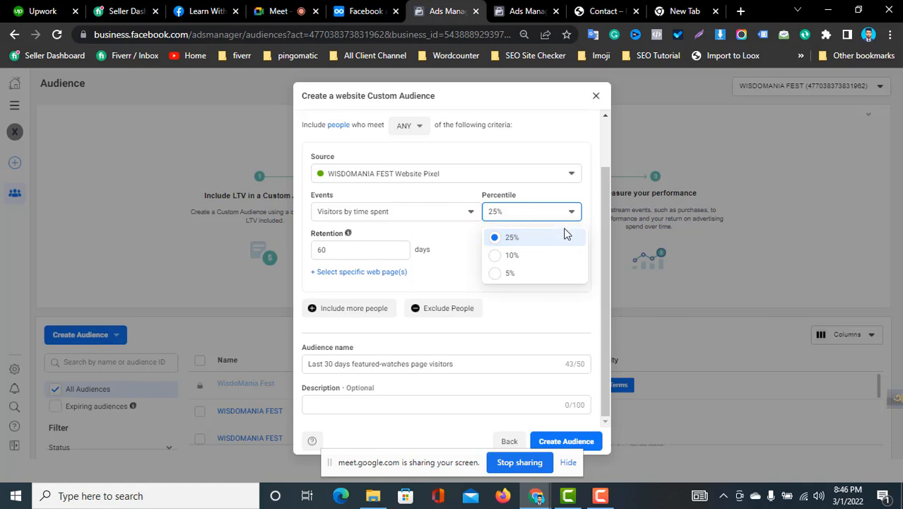
{"action": "left_click", "coordinate": [542, 237]}
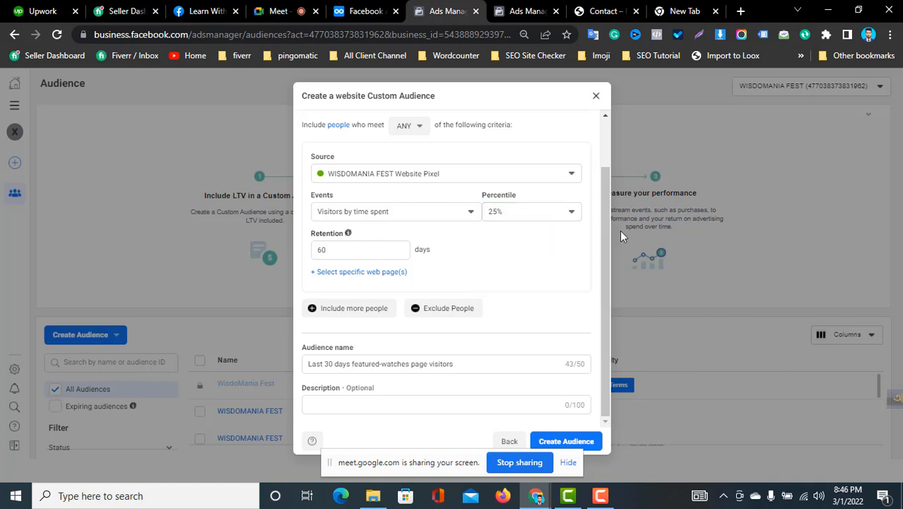
Step: Set the time-spent percentile to 5%
{"action": "left_click_drag", "start_coordinate": [605, 223], "coordinate": [578, 263]}
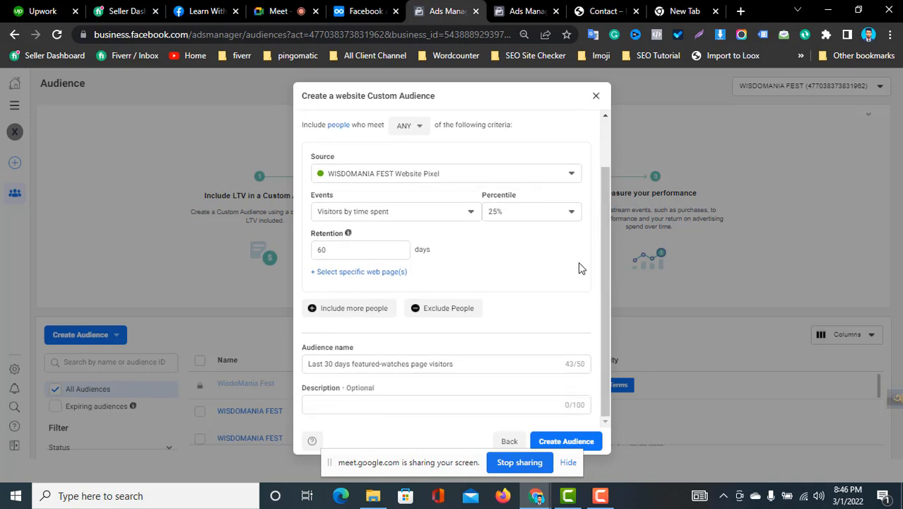
{"action": "left_click", "coordinate": [558, 215]}
{"action": "left_click", "coordinate": [518, 271]}
{"action": "scroll", "coordinate": [610, 137], "scroll_direction": "up", "scroll_amount": 1}
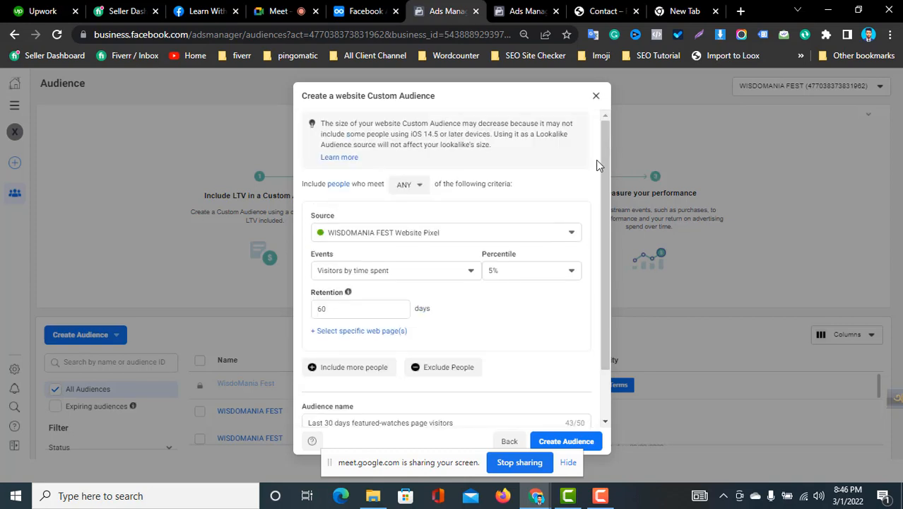
Step: Compare the other percentile options with the selected 5% for visitors by time spent
{"action": "left_click", "coordinate": [545, 277]}
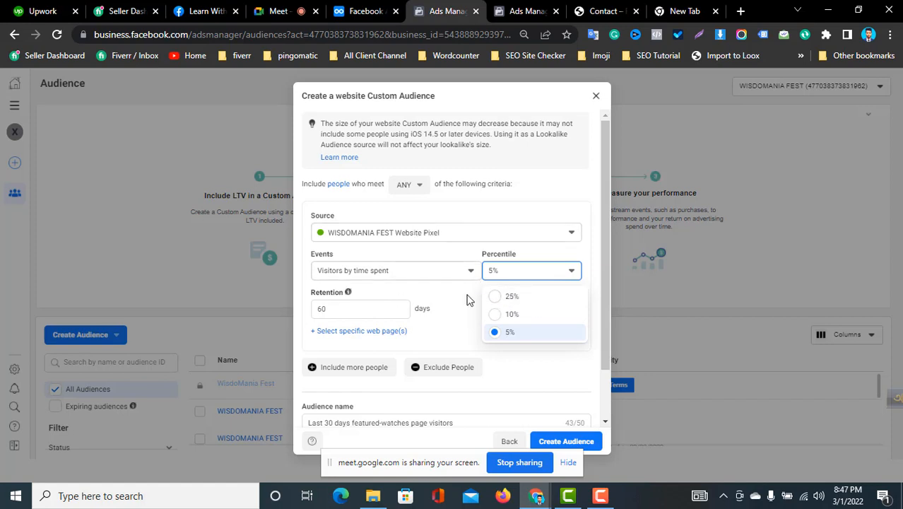
{"action": "left_click", "coordinate": [520, 341]}
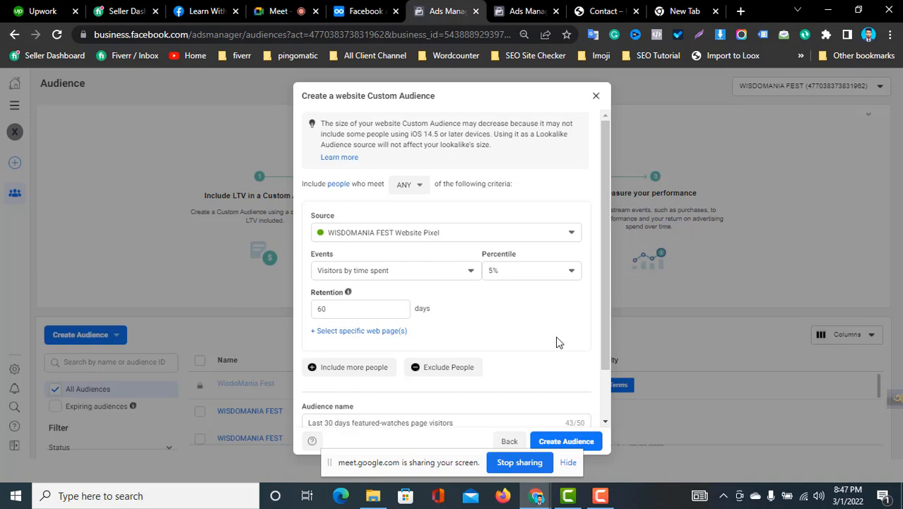
{"action": "left_click", "coordinate": [525, 276]}
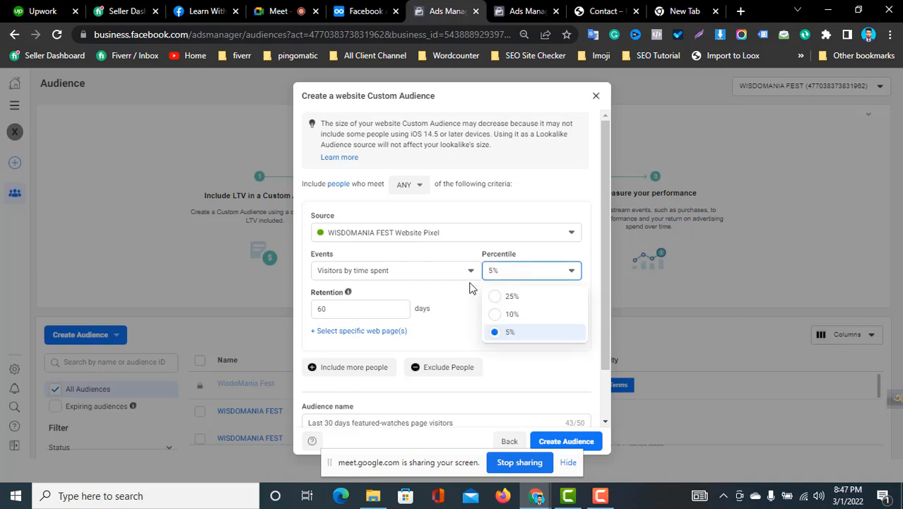
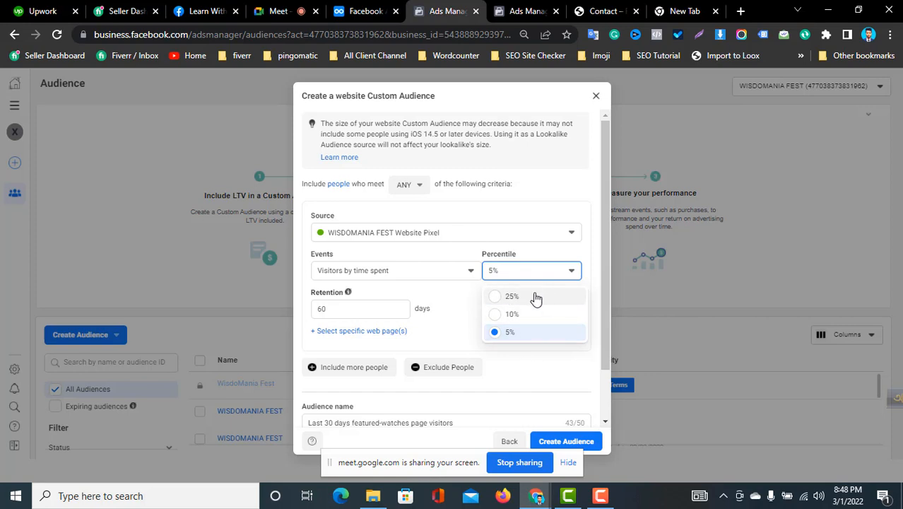
Step: Review the time-spent percentile options again and set the percentile to 25%
{"action": "left_click", "coordinate": [460, 298]}
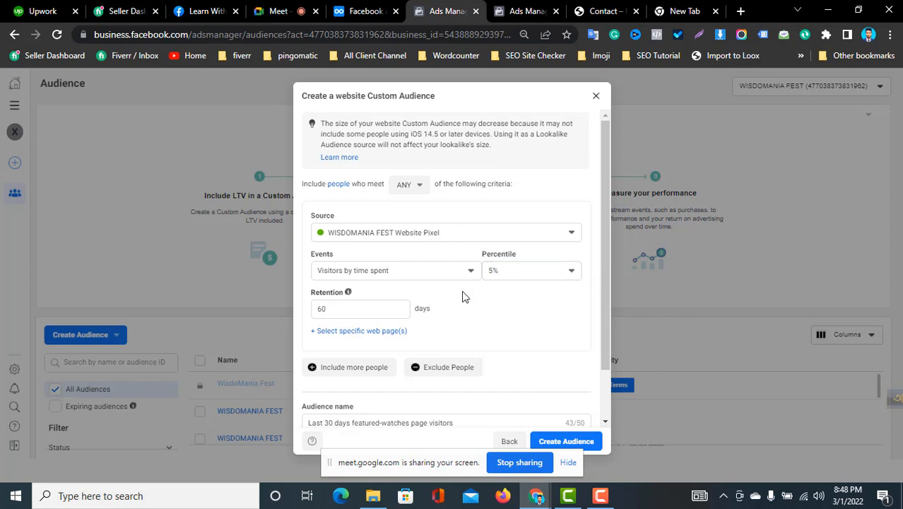
{"action": "left_click", "coordinate": [541, 276]}
{"action": "left_click", "coordinate": [540, 276]}
{"action": "left_click", "coordinate": [538, 277]}
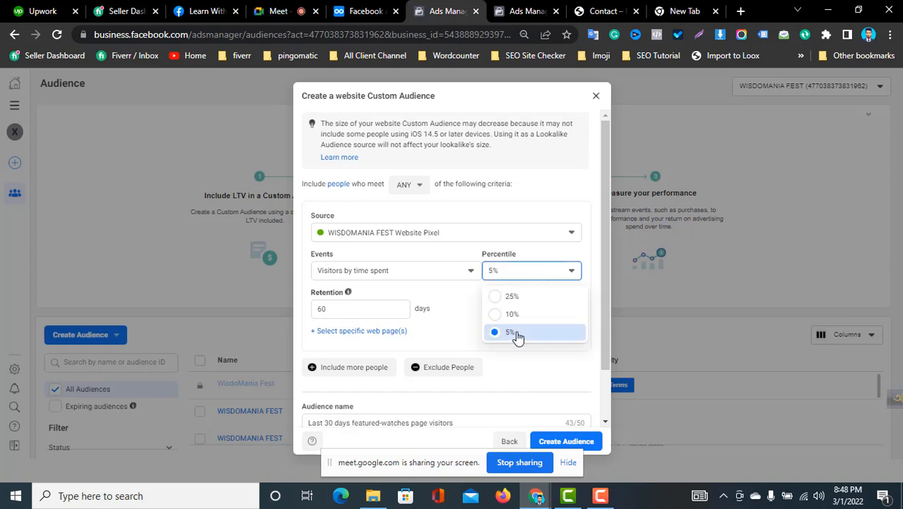
{"action": "left_click", "coordinate": [459, 298]}
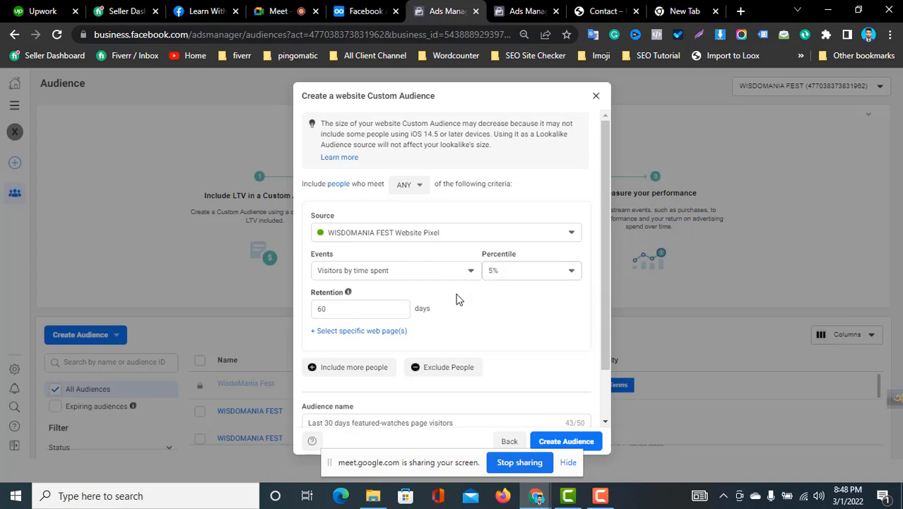
{"action": "left_click", "coordinate": [517, 277]}
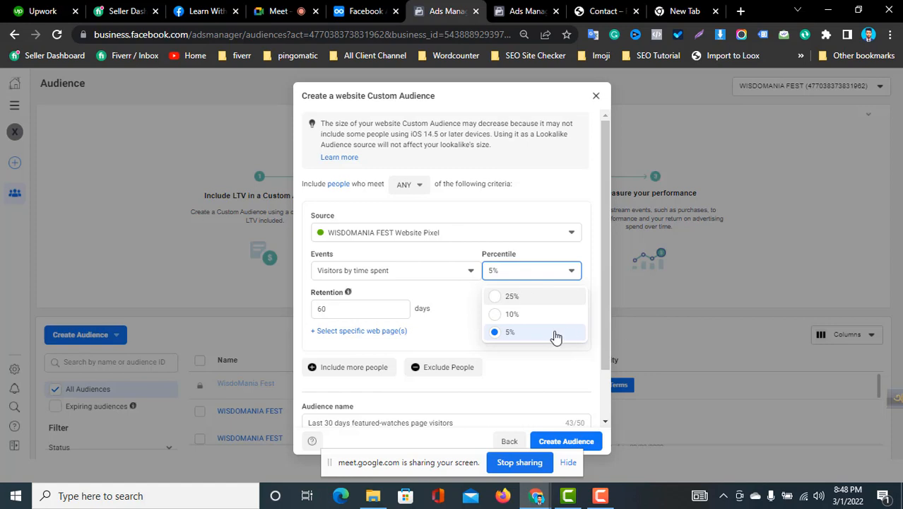
{"action": "left_click", "coordinate": [528, 299]}
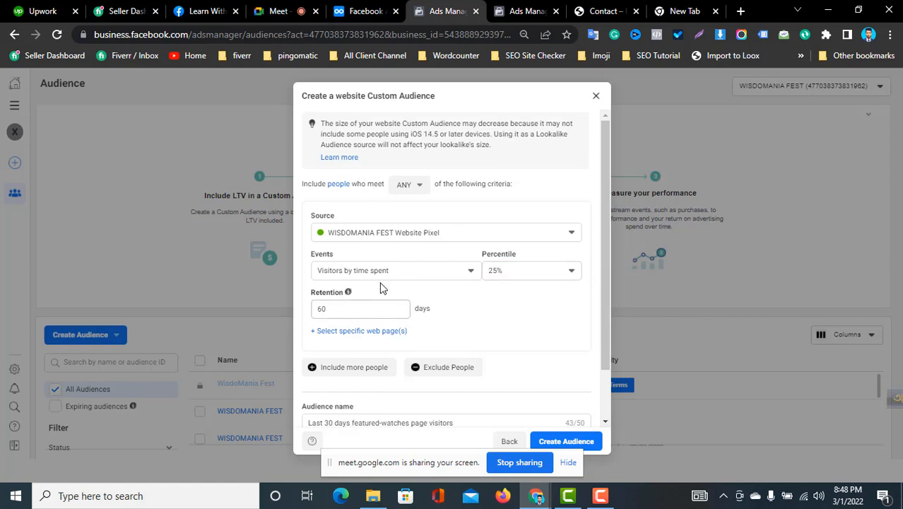
Step: Review the audience name, retention period and pixel source of the time-spent custom audience
{"action": "triple_click", "coordinate": [384, 423]}
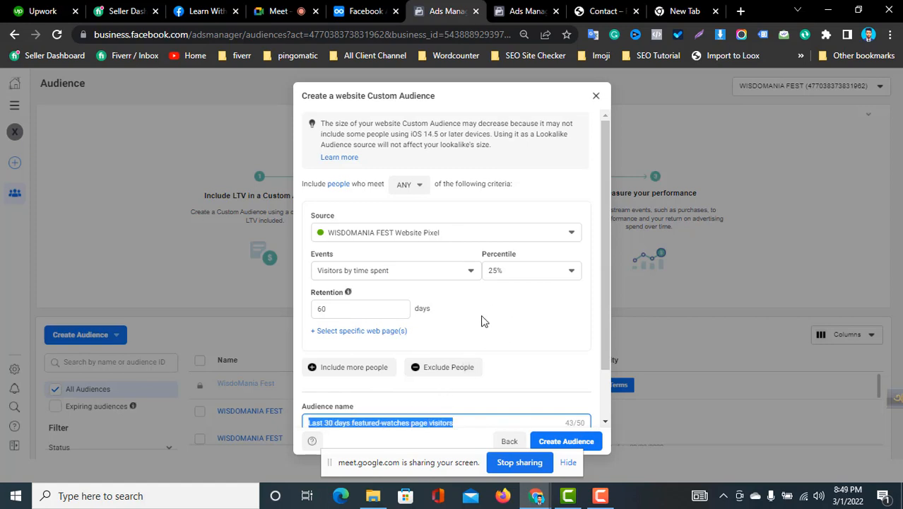
{"action": "double_click", "coordinate": [324, 309]}
{"action": "left_click", "coordinate": [553, 340]}
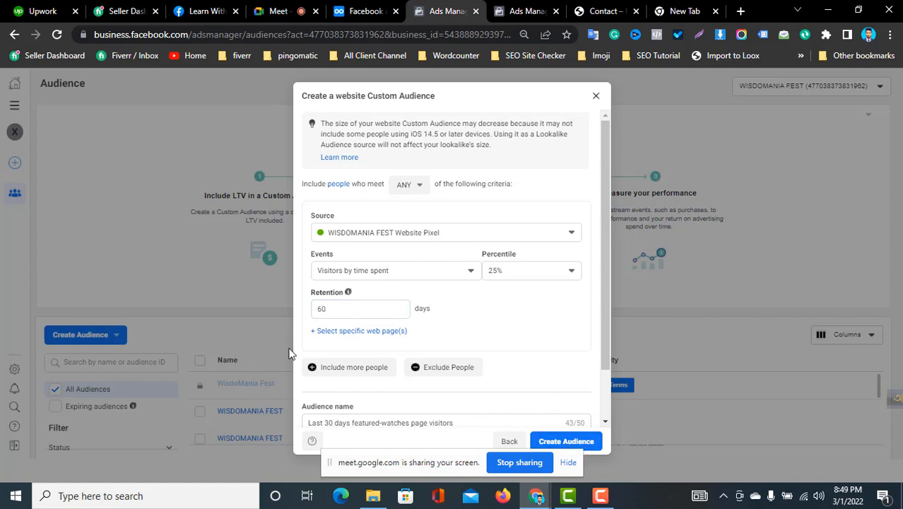
{"action": "left_click", "coordinate": [493, 241]}
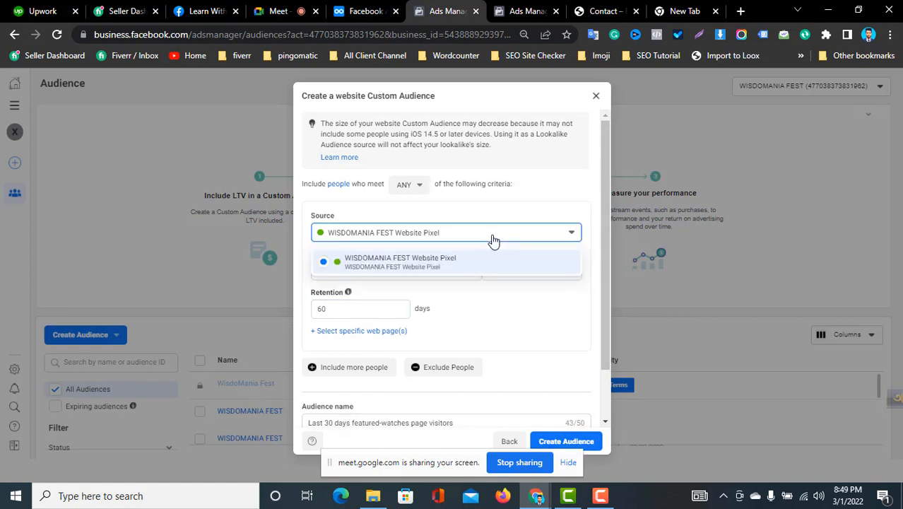
{"action": "left_click", "coordinate": [510, 345]}
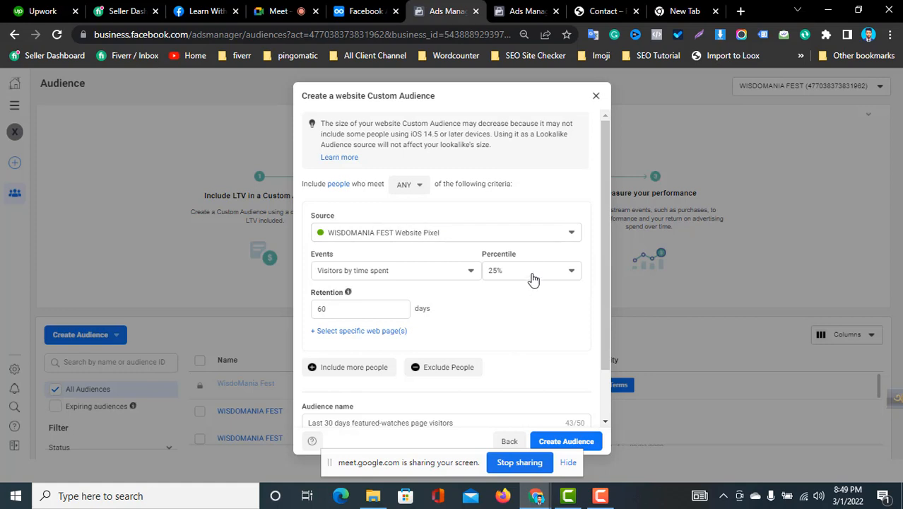
{"action": "scroll", "coordinate": [510, 253], "scroll_direction": "down", "scroll_amount": 1}
{"action": "scroll", "coordinate": [512, 253], "scroll_direction": "up", "scroll_amount": 1}
{"action": "scroll", "coordinate": [494, 297], "scroll_direction": "down", "scroll_amount": 2}
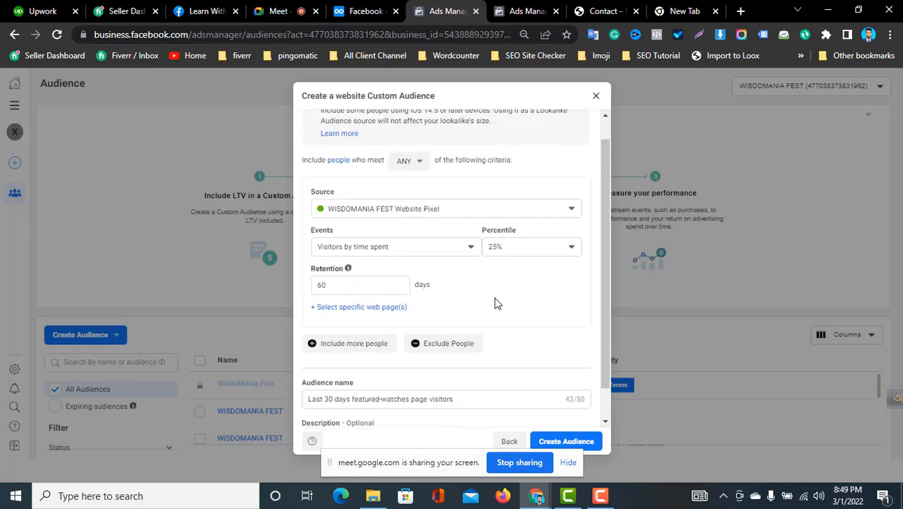
Step: Discard the current audience draft and start a new custom audience with Website as its source
{"action": "left_click", "coordinate": [596, 96]}
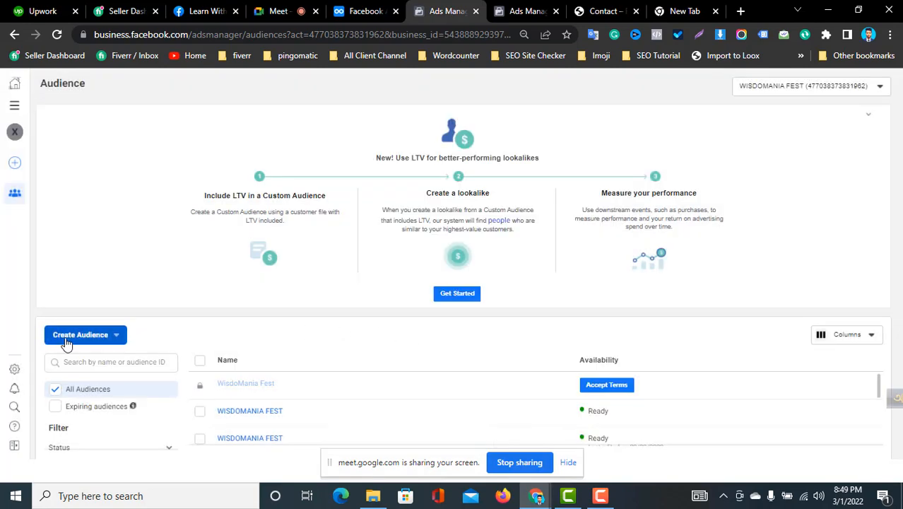
{"action": "left_click", "coordinate": [104, 334]}
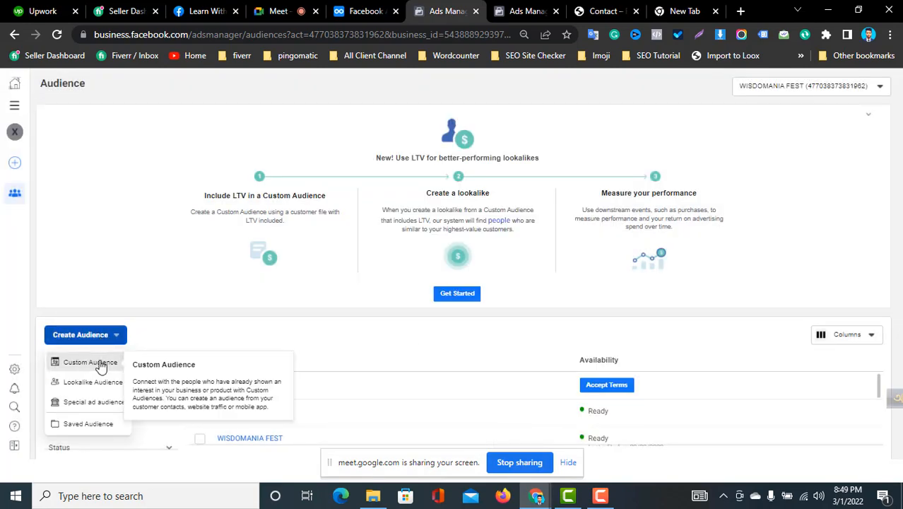
{"action": "left_click", "coordinate": [84, 362]}
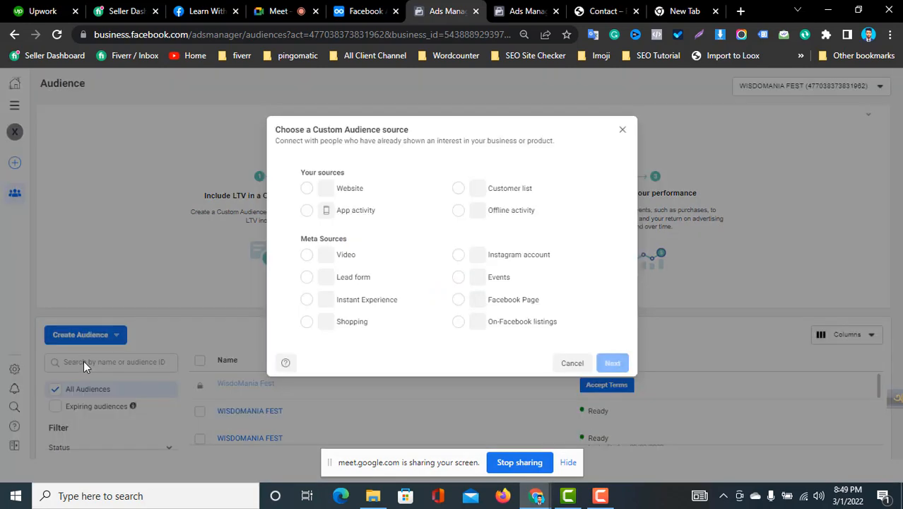
{"action": "left_click", "coordinate": [338, 196]}
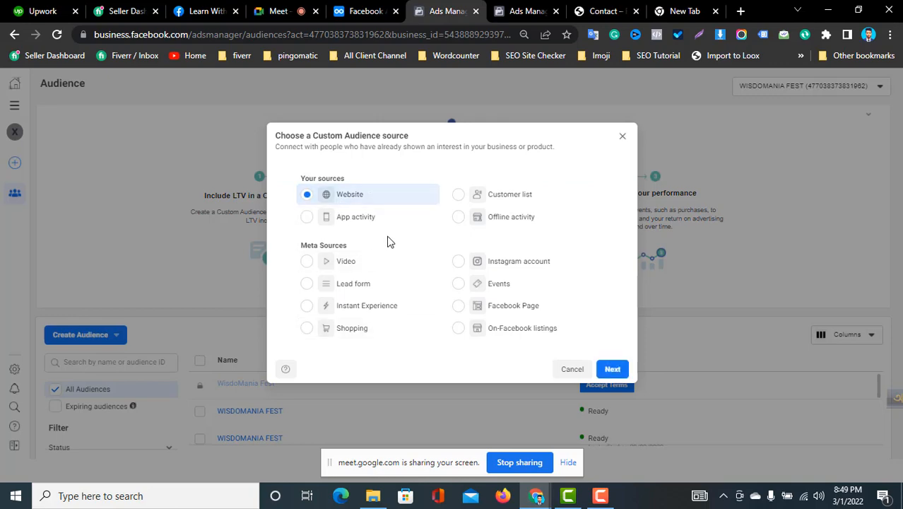
{"action": "left_click", "coordinate": [610, 371]}
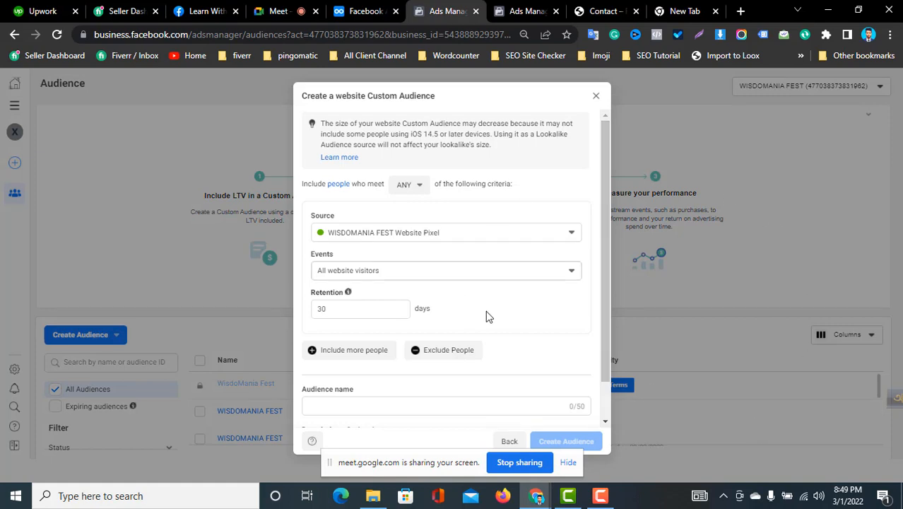
Step: Examine the audience's From your events options, then look through the store's Contact page in the browser
{"action": "left_click", "coordinate": [516, 273]}
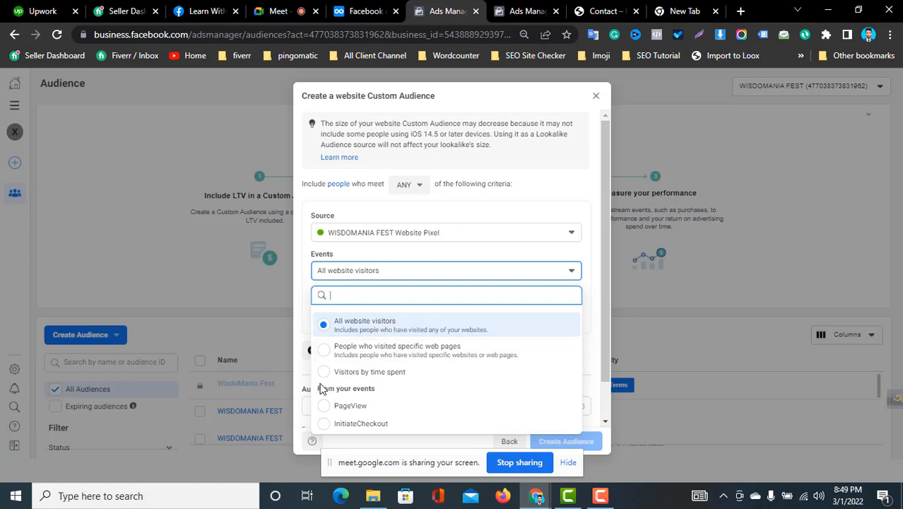
{"action": "left_click_drag", "start_coordinate": [320, 389], "coordinate": [375, 388]}
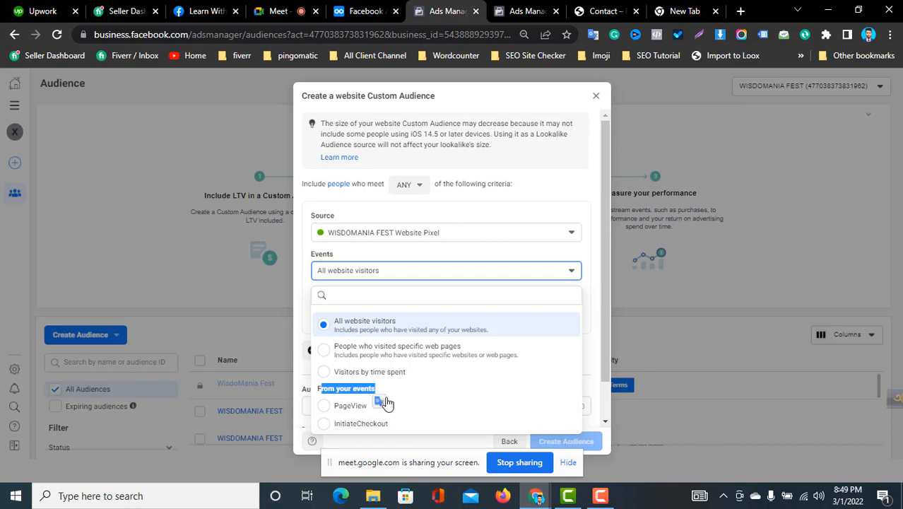
{"action": "left_click", "coordinate": [607, 11]}
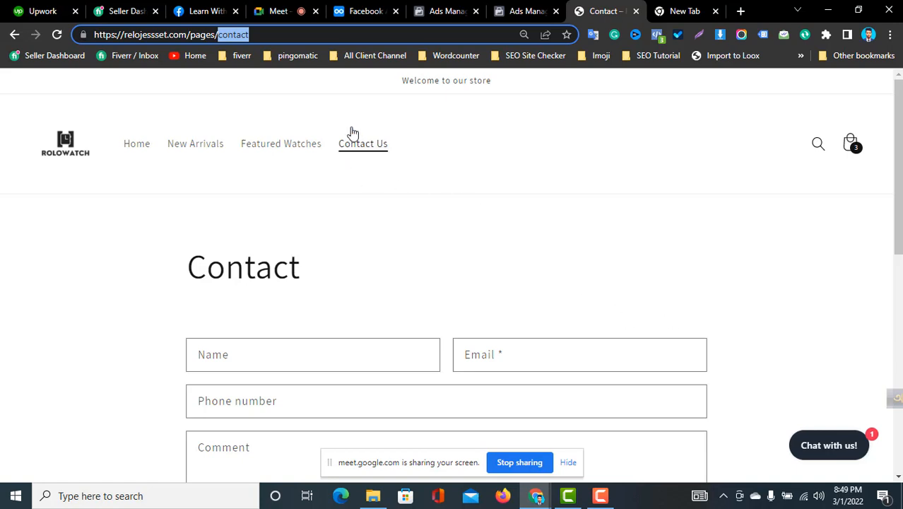
{"action": "left_click", "coordinate": [537, 273]}
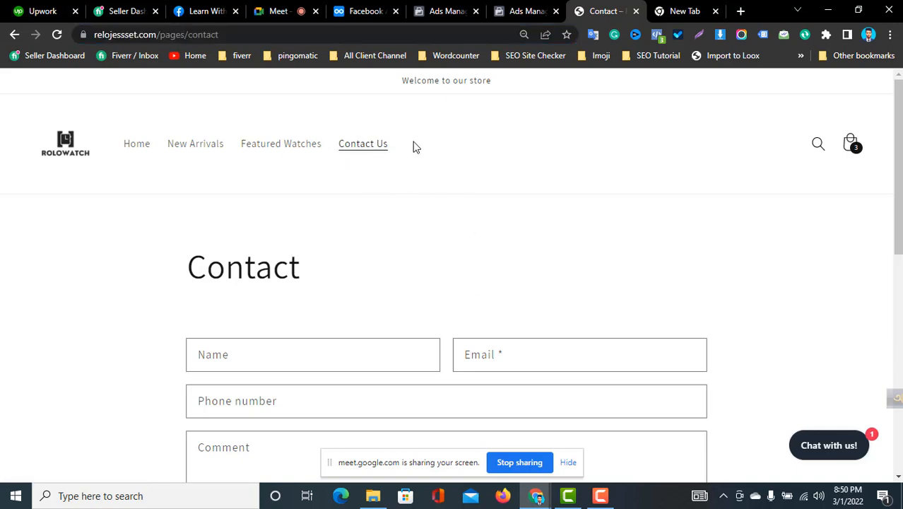
{"action": "scroll", "coordinate": [876, 344], "scroll_direction": "down", "scroll_amount": 4}
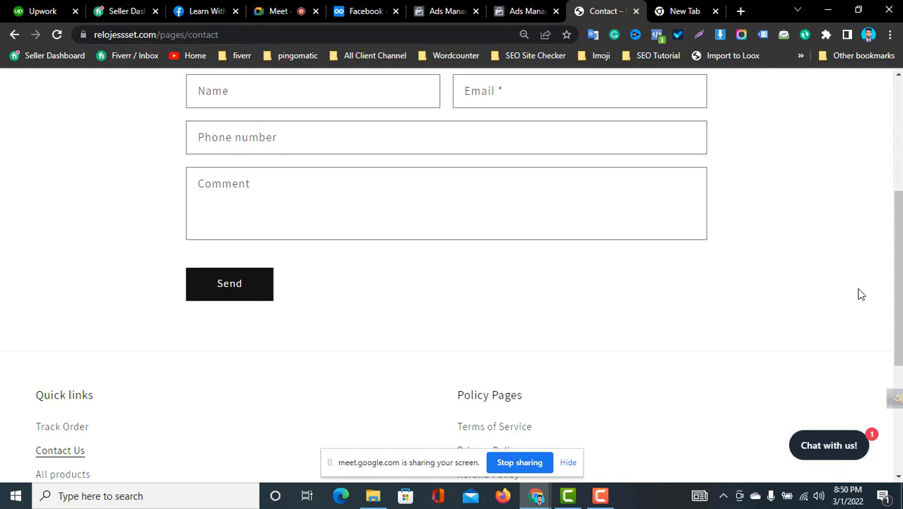
{"action": "left_click_drag", "start_coordinate": [898, 291], "coordinate": [898, 169]}
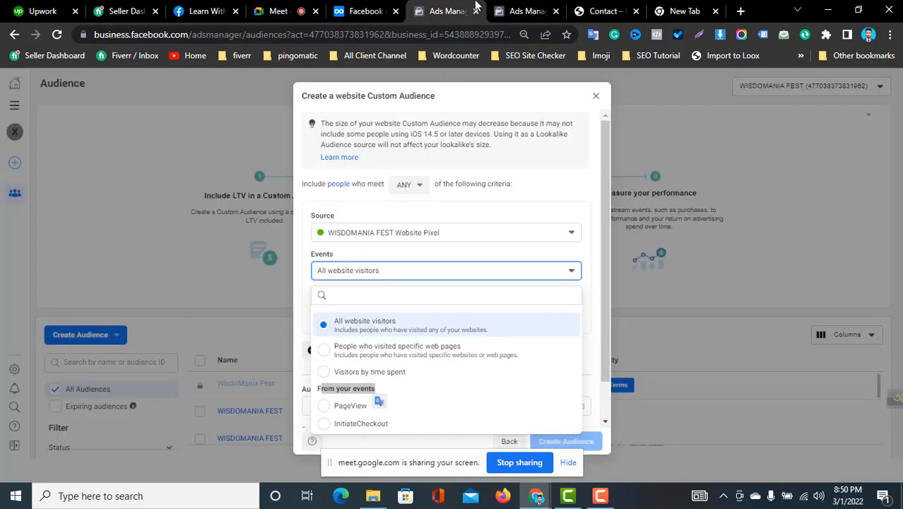
Step: Compare the pixel events offered under From your events with the store website and its cart
{"action": "left_click", "coordinate": [445, 10]}
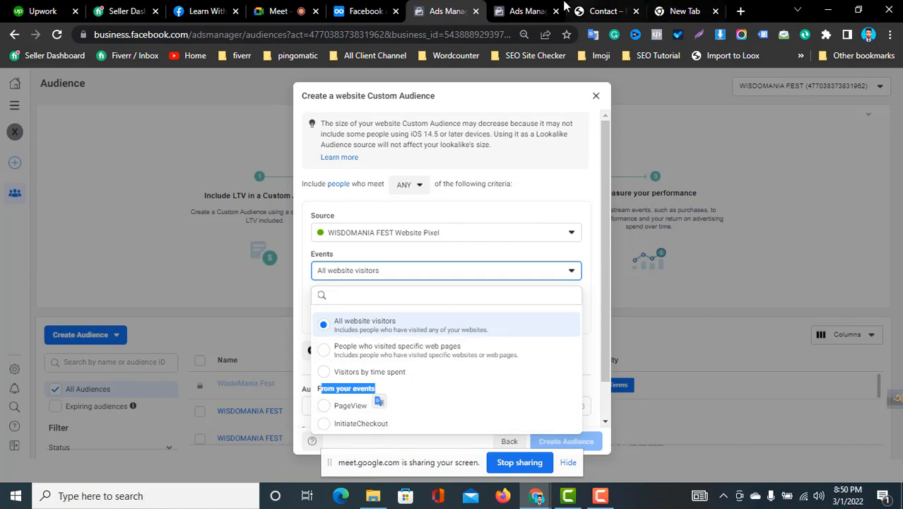
{"action": "left_click", "coordinate": [564, 7]}
{"action": "left_click", "coordinate": [618, 7]}
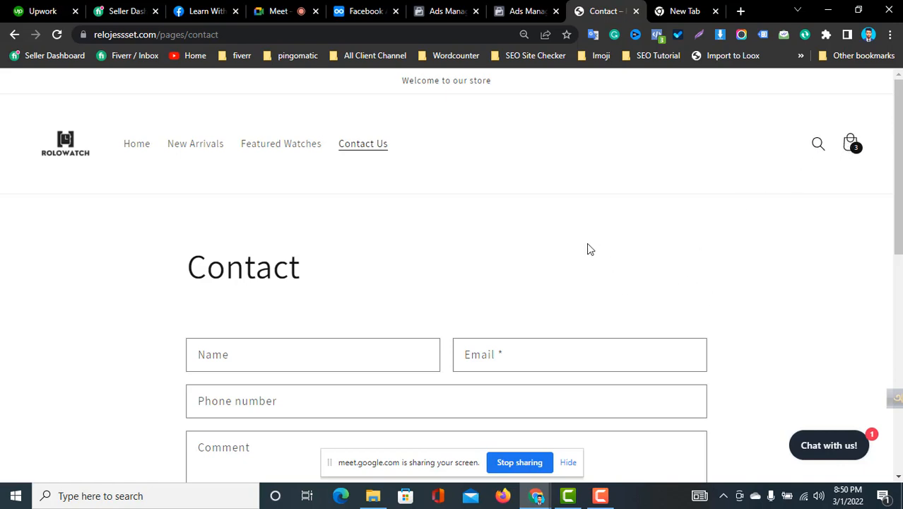
{"action": "left_click", "coordinate": [480, 7]}
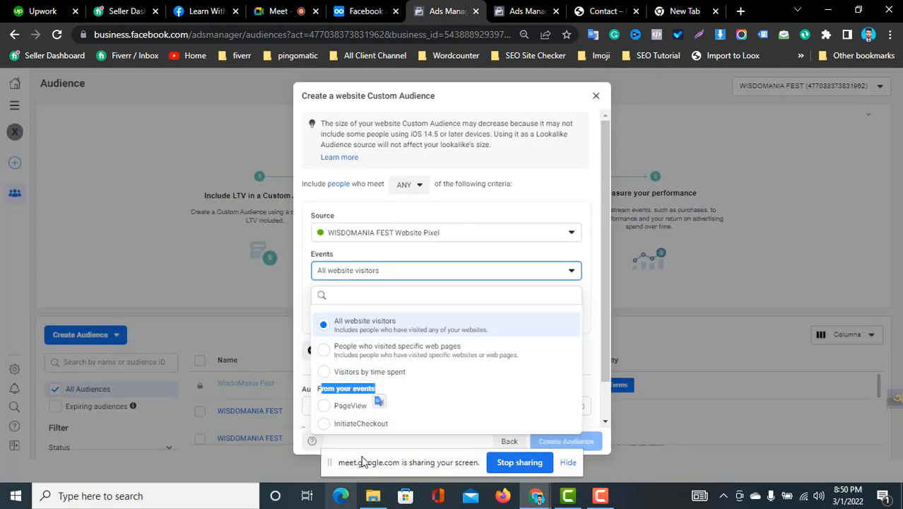
{"action": "left_click", "coordinate": [597, 11]}
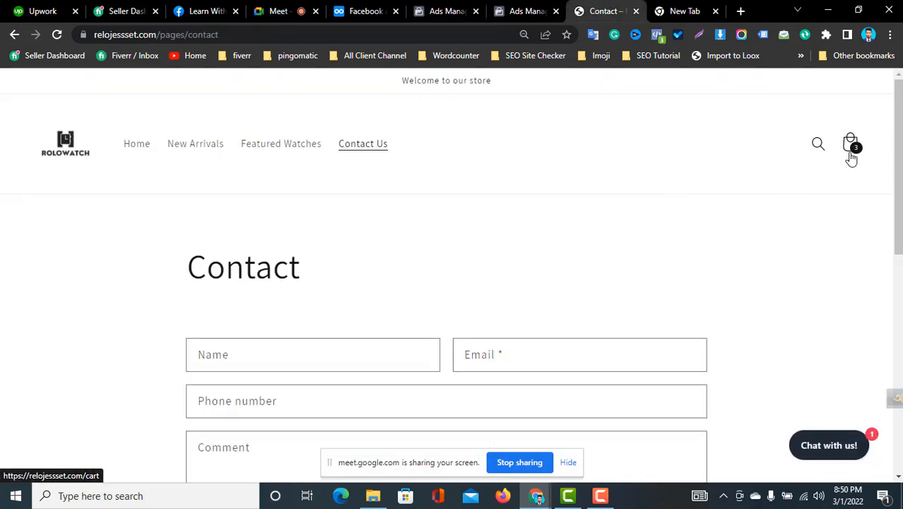
{"action": "left_click", "coordinate": [444, 8]}
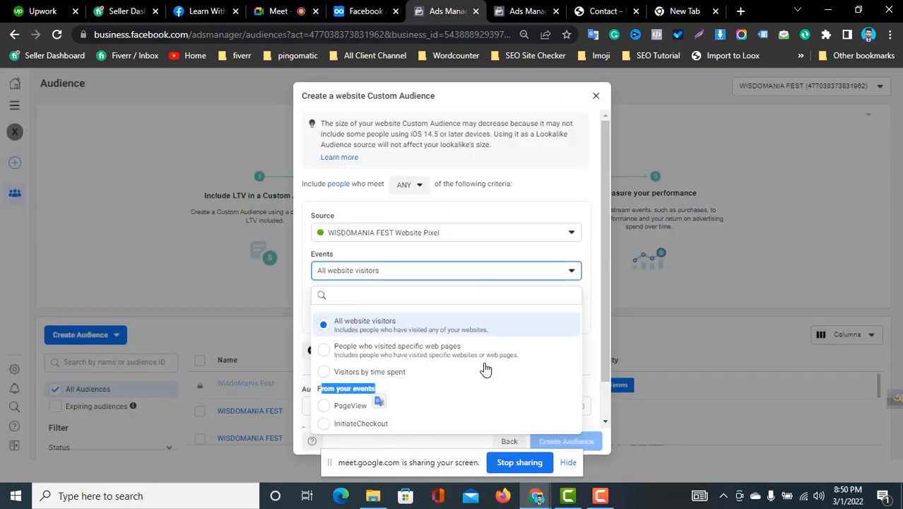
{"action": "left_click", "coordinate": [357, 389]}
{"action": "left_click_drag", "start_coordinate": [357, 389], "coordinate": [357, 390]}
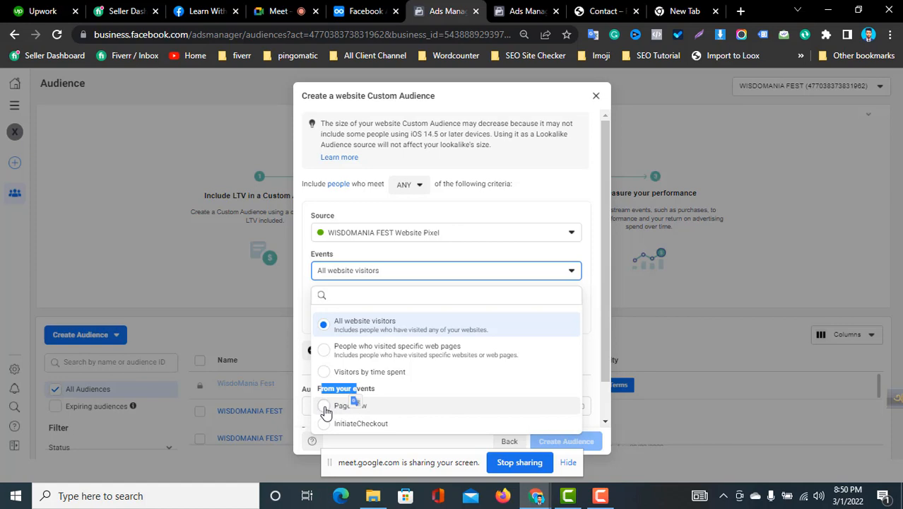
Step: Set the custom audience's event to PageView with a retention of 60 days
{"action": "left_click", "coordinate": [325, 410]}
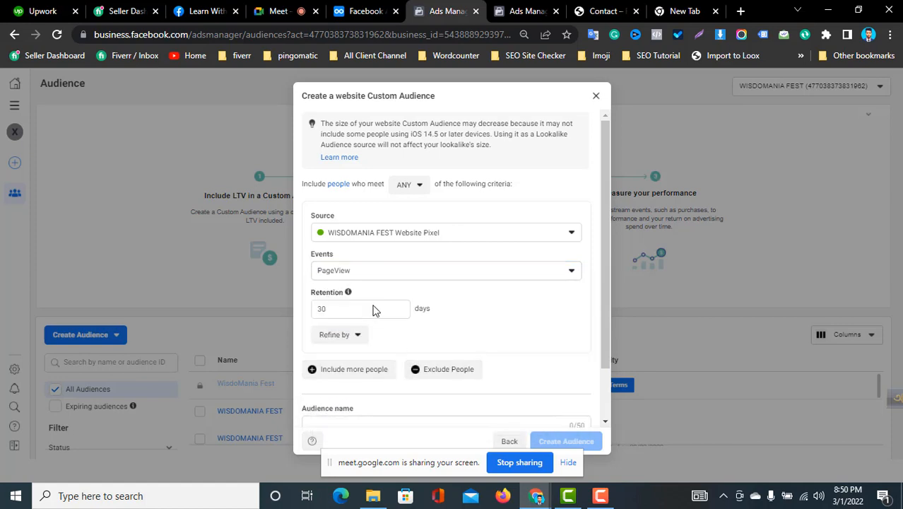
{"action": "left_click", "coordinate": [366, 309]}
{"action": "key", "text": "BackSpace"}
{"action": "type", "text": "60"}
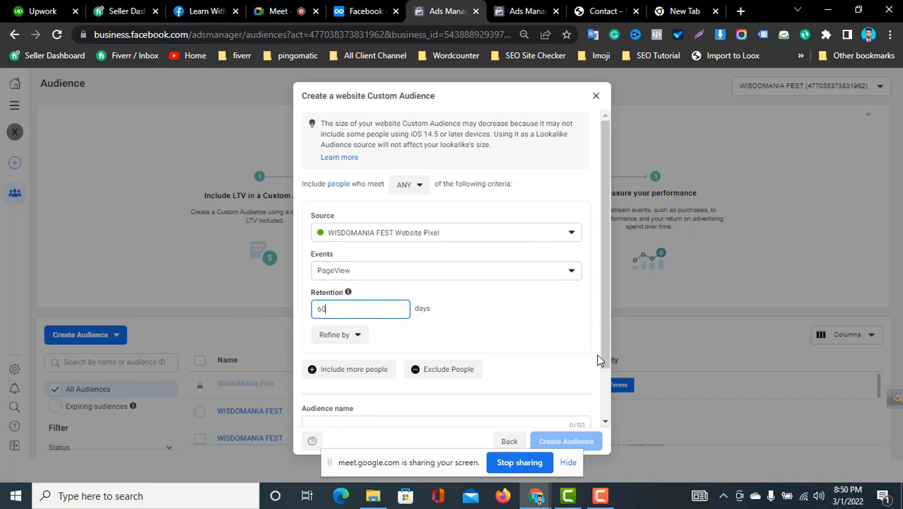
Step: Name the audience "Last 60 days addtocart visitors"
{"action": "scroll", "coordinate": [605, 335], "scroll_direction": "down", "scroll_amount": 2}
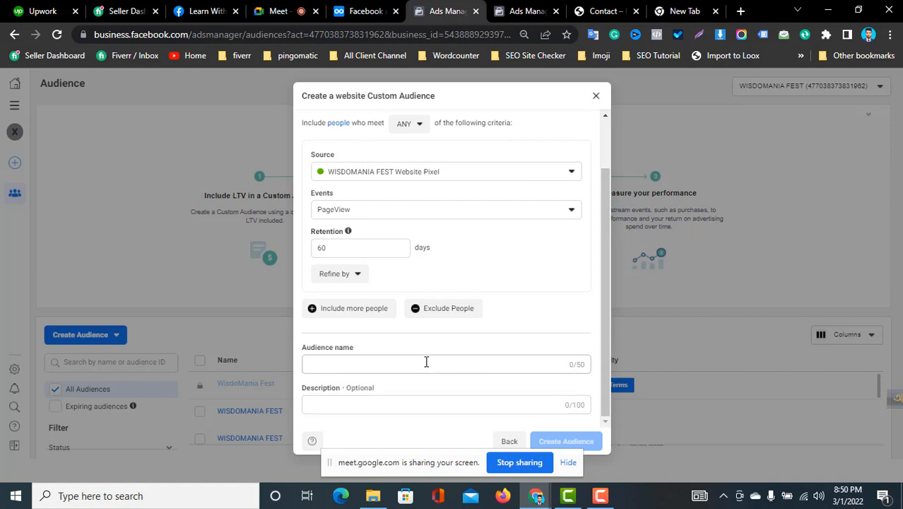
{"action": "left_click", "coordinate": [428, 363]}
{"action": "type", "text": "Last 60 days addtocart visitors"}
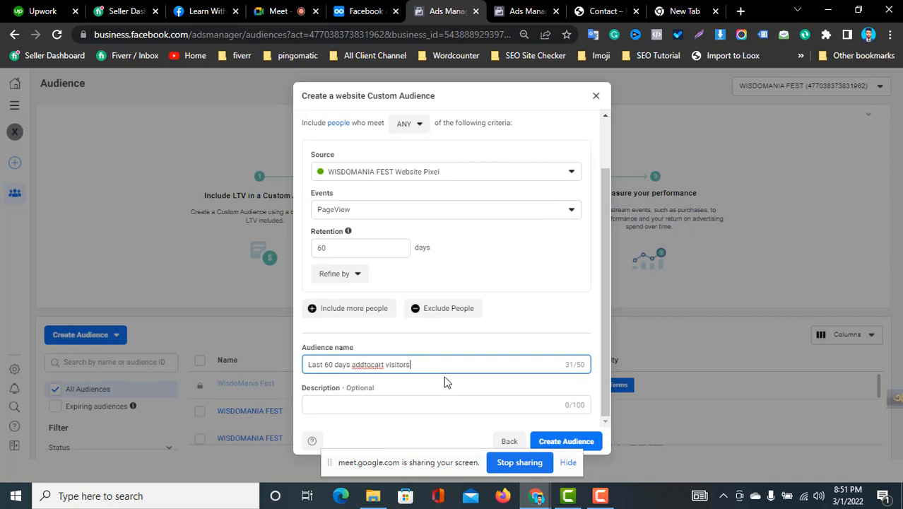
{"action": "left_click", "coordinate": [562, 289]}
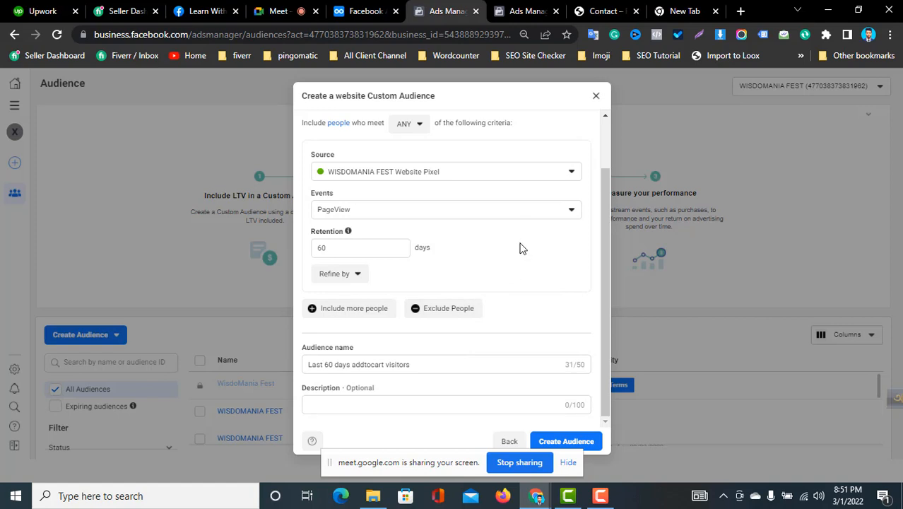
Step: Change the custom audience's event to InitiateCheckout and check its retention period
{"action": "left_click", "coordinate": [343, 210]}
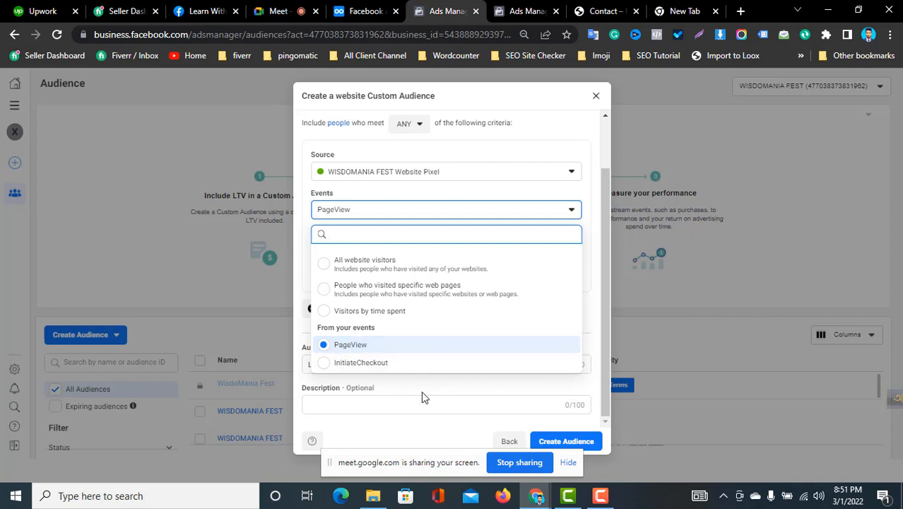
{"action": "left_click", "coordinate": [382, 365]}
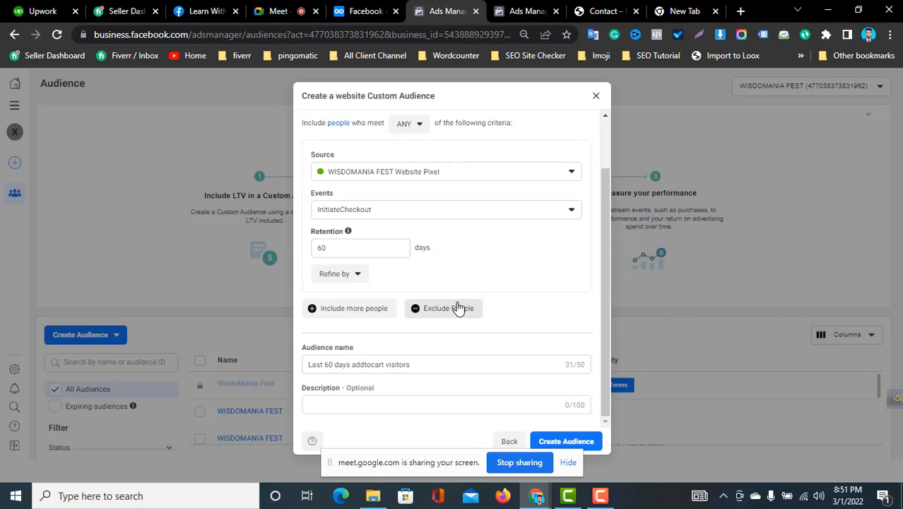
{"action": "double_click", "coordinate": [351, 250]}
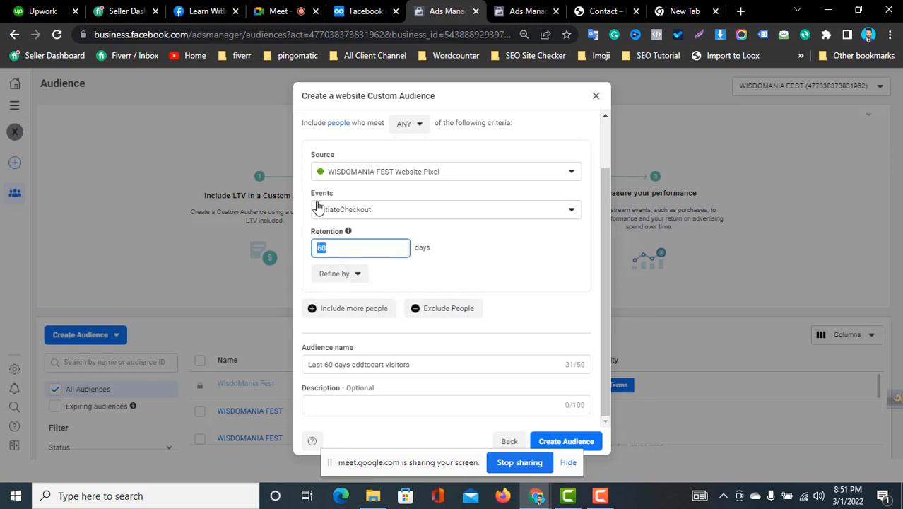
{"action": "left_click", "coordinate": [547, 279]}
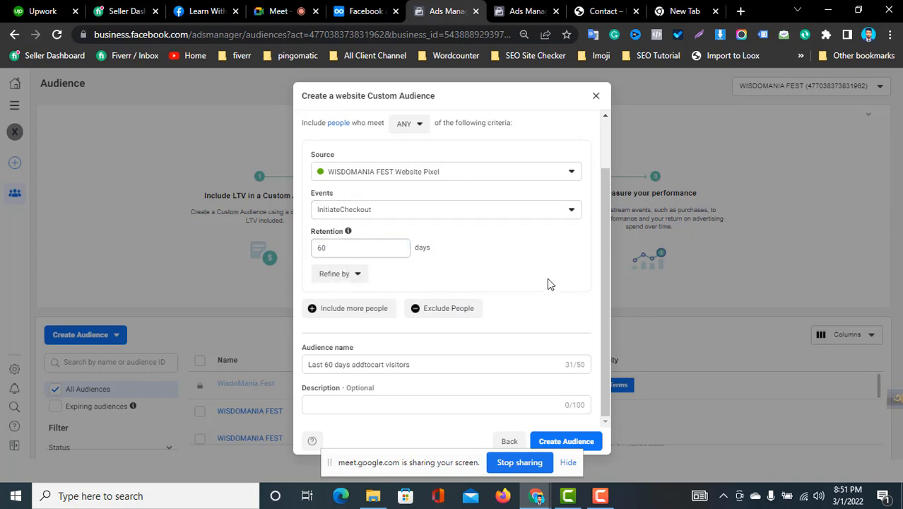
{"action": "triple_click", "coordinate": [445, 363]}
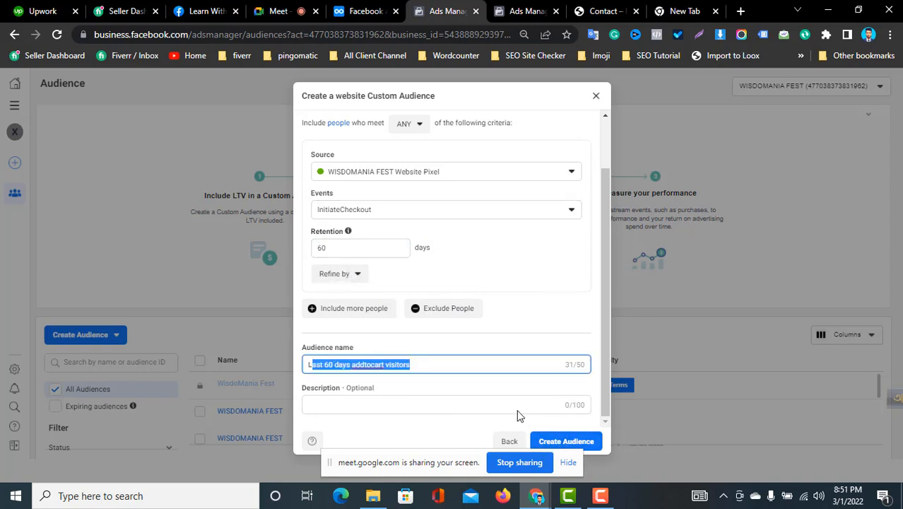
{"action": "key", "text": "ctrl+Tab"}
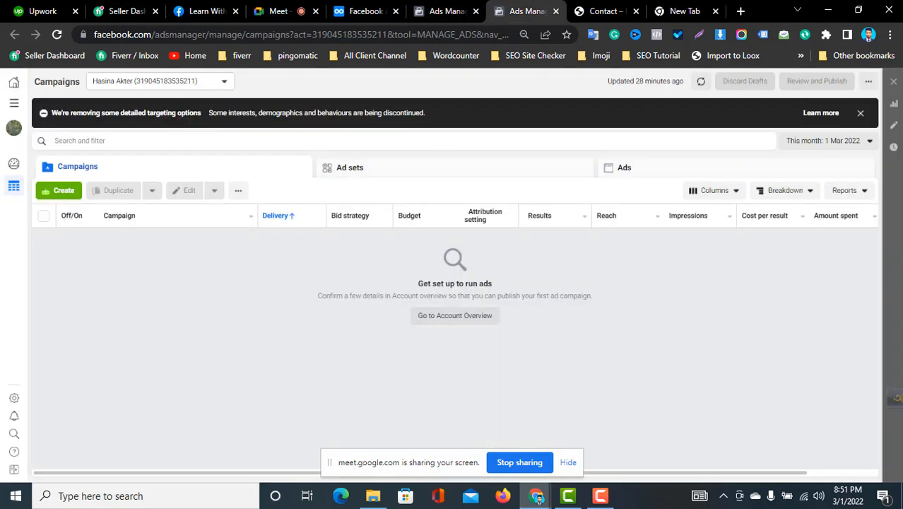
{"action": "left_click", "coordinate": [446, 11]}
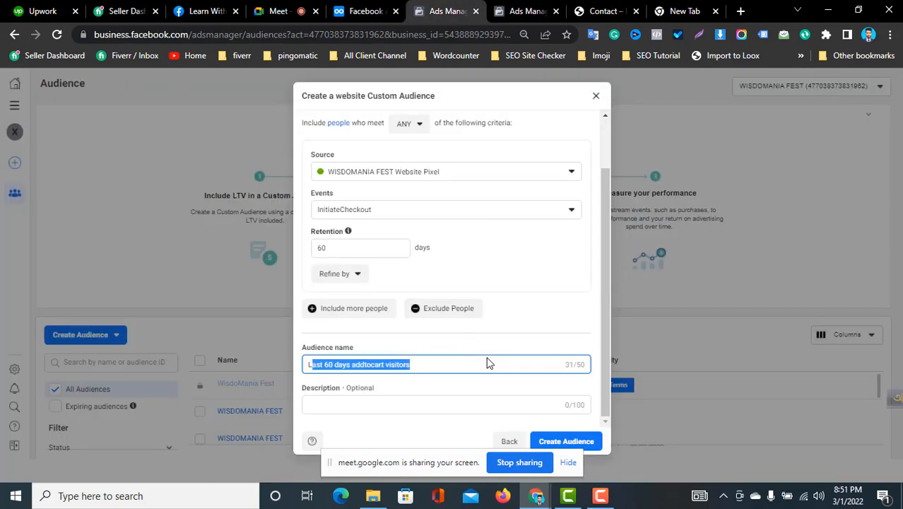
{"action": "left_click", "coordinate": [499, 252]}
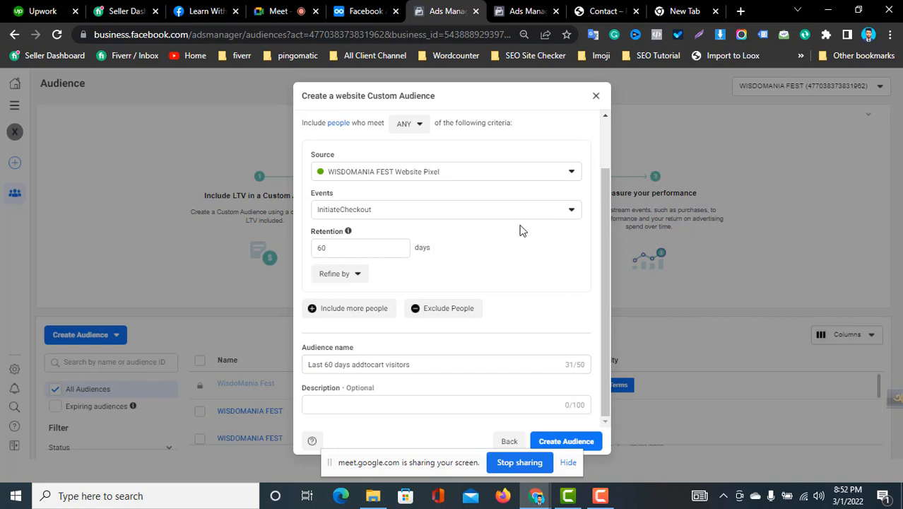
Step: Examine the custom audience's available events and the ANY and ALL options for matching its criteria
{"action": "left_click", "coordinate": [521, 214]}
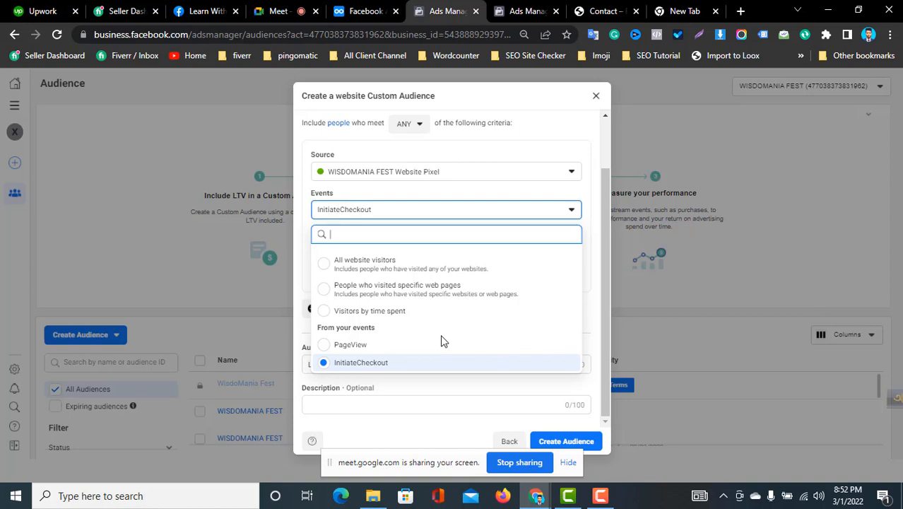
{"action": "left_click", "coordinate": [463, 152]}
{"action": "left_click", "coordinate": [416, 123]}
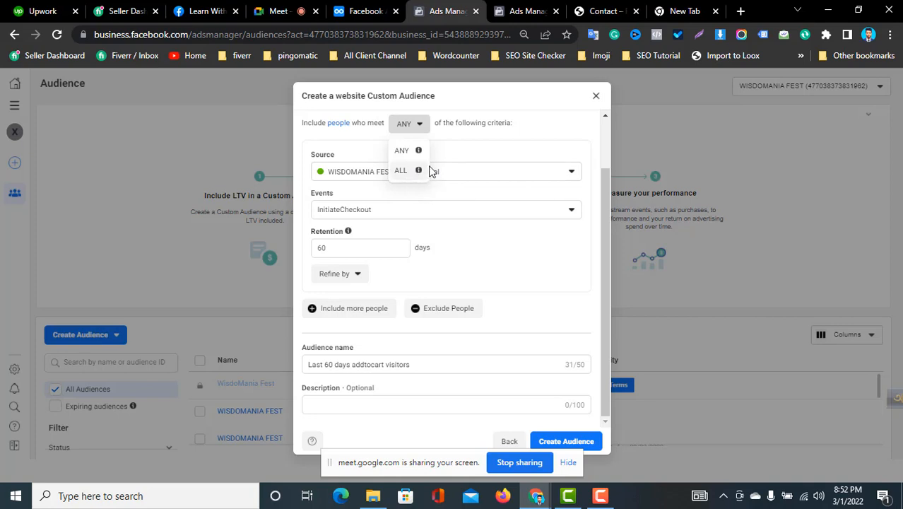
{"action": "left_click", "coordinate": [468, 150]}
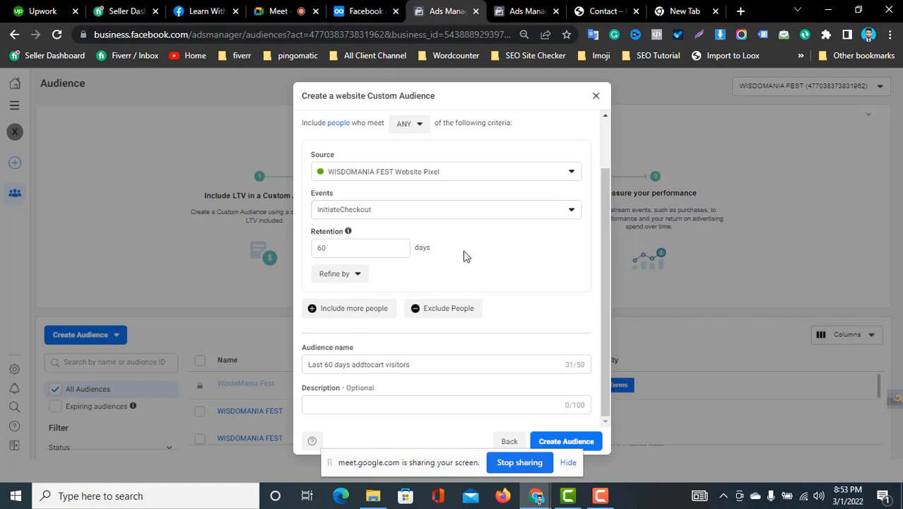
Step: Include more people through a second criteria group on the WISDOMANIA FEST Website Pixel with the PageView event
{"action": "left_click", "coordinate": [343, 315]}
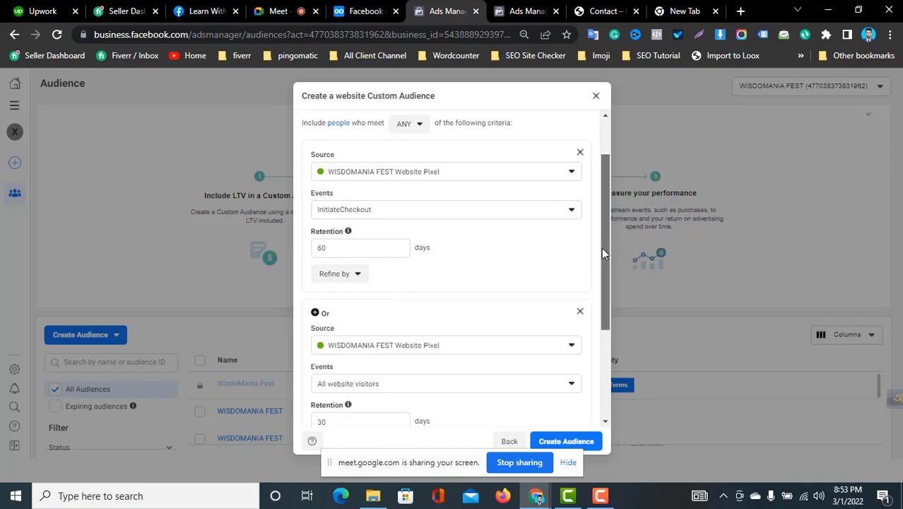
{"action": "left_click_drag", "start_coordinate": [603, 253], "coordinate": [587, 321]}
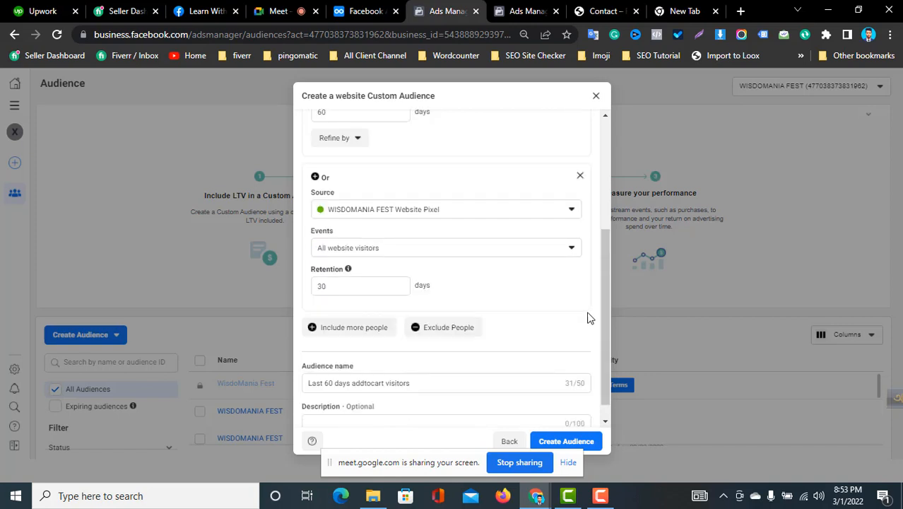
{"action": "left_click_drag", "start_coordinate": [605, 307], "coordinate": [622, 261]}
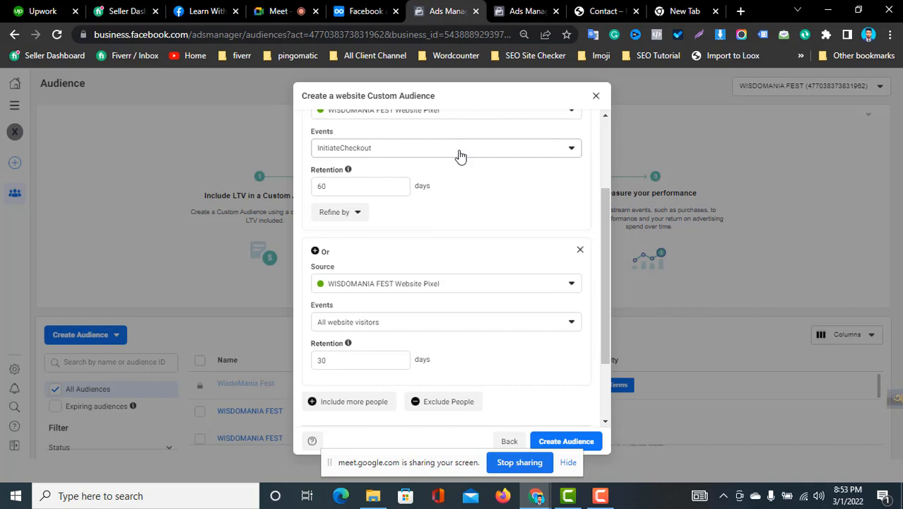
{"action": "left_click", "coordinate": [445, 323]}
{"action": "left_click", "coordinate": [447, 324]}
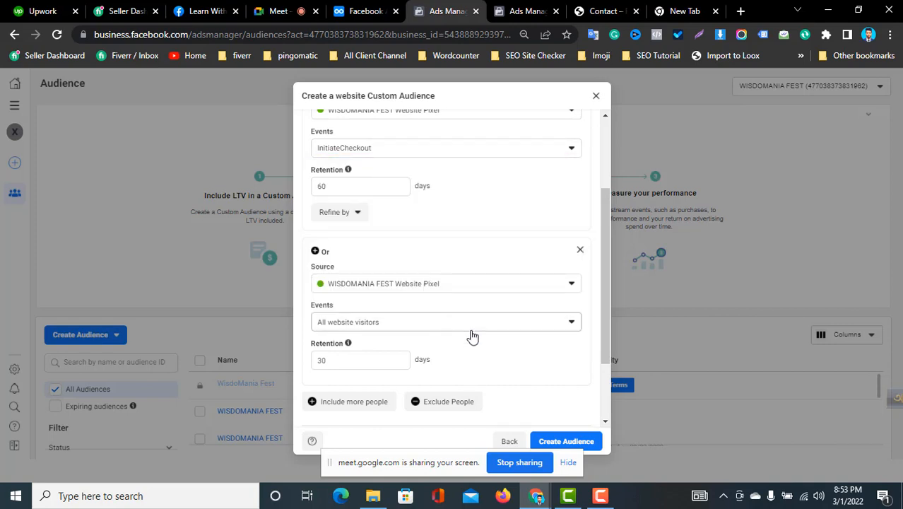
{"action": "left_click", "coordinate": [454, 328]}
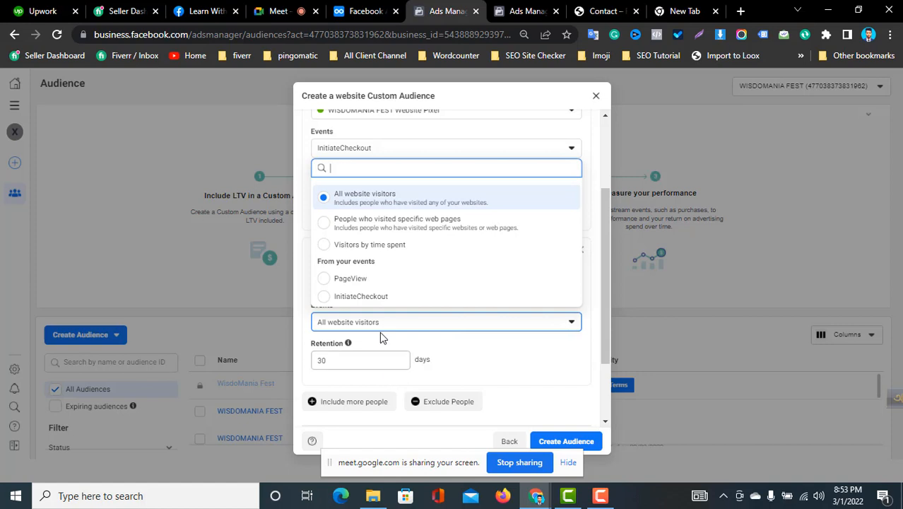
{"action": "left_click", "coordinate": [375, 281]}
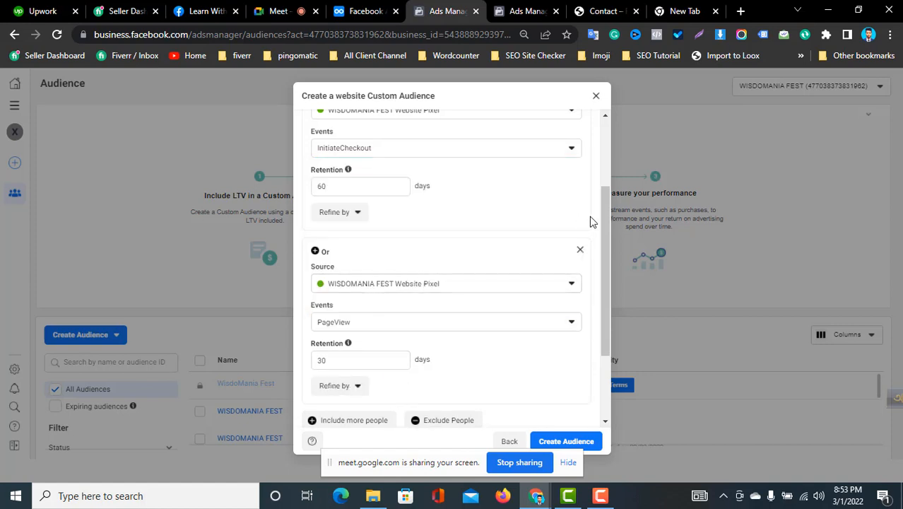
Step: Set the retention of the PageView group to 60 days
{"action": "scroll", "coordinate": [610, 208], "scroll_direction": "up", "scroll_amount": 3}
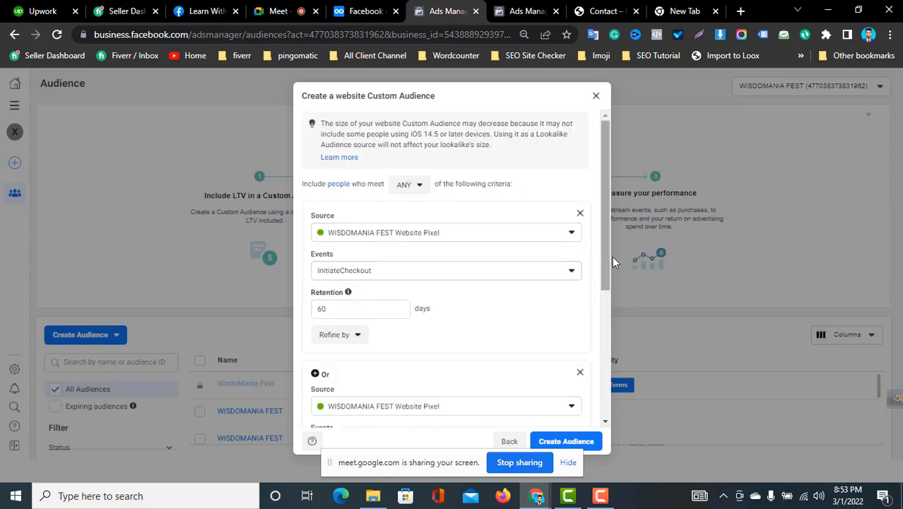
{"action": "scroll", "coordinate": [604, 259], "scroll_direction": "down", "scroll_amount": 3}
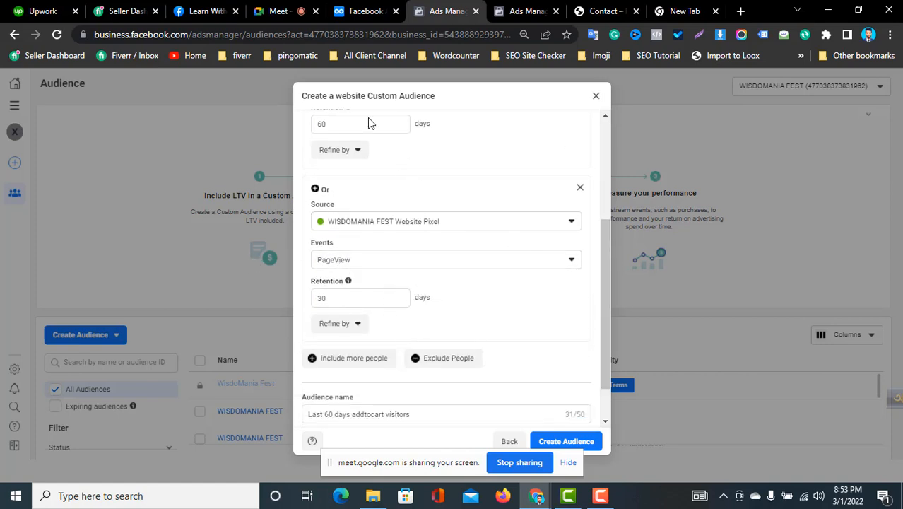
{"action": "double_click", "coordinate": [355, 300]}
{"action": "left_click", "coordinate": [483, 308]}
{"action": "left_click_drag", "start_coordinate": [606, 297], "coordinate": [612, 194]}
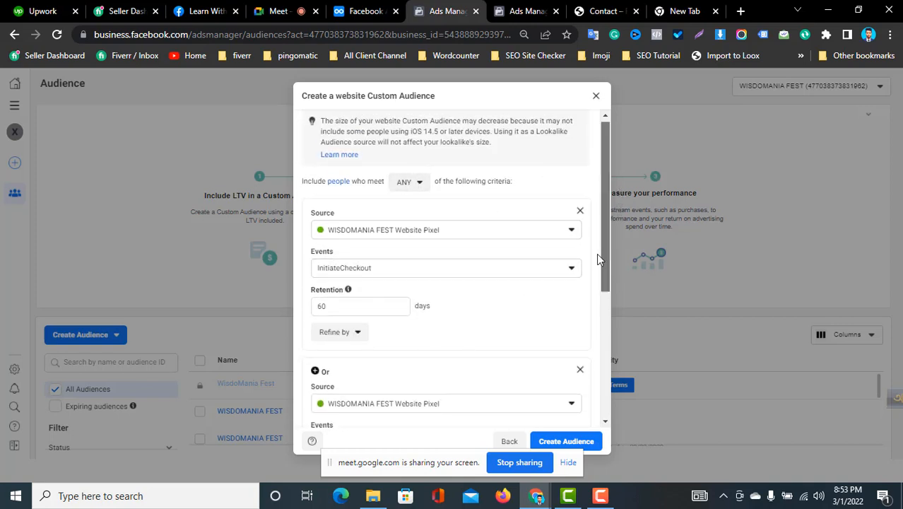
{"action": "scroll", "coordinate": [596, 253], "scroll_direction": "down", "scroll_amount": 2}
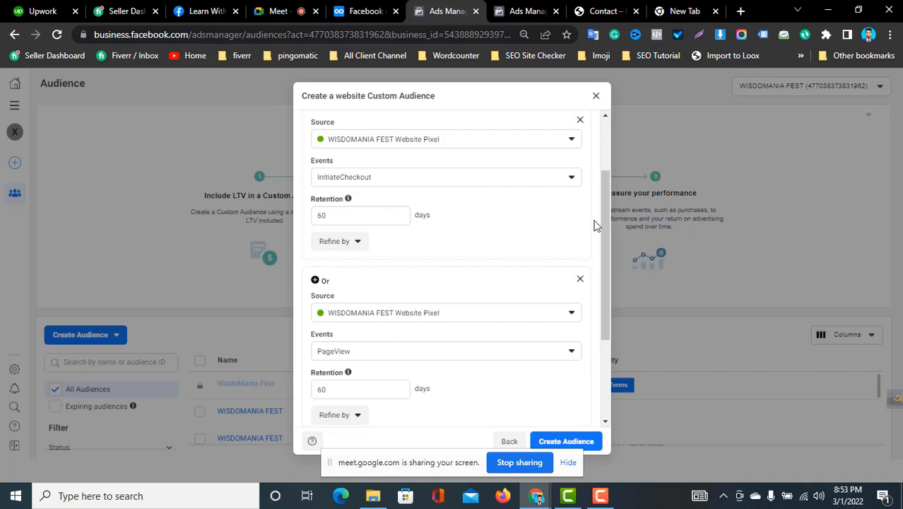
Step: Review the criteria groups joined by Or and set the audience to include people who meet ALL criteria
{"action": "double_click", "coordinate": [597, 280]}
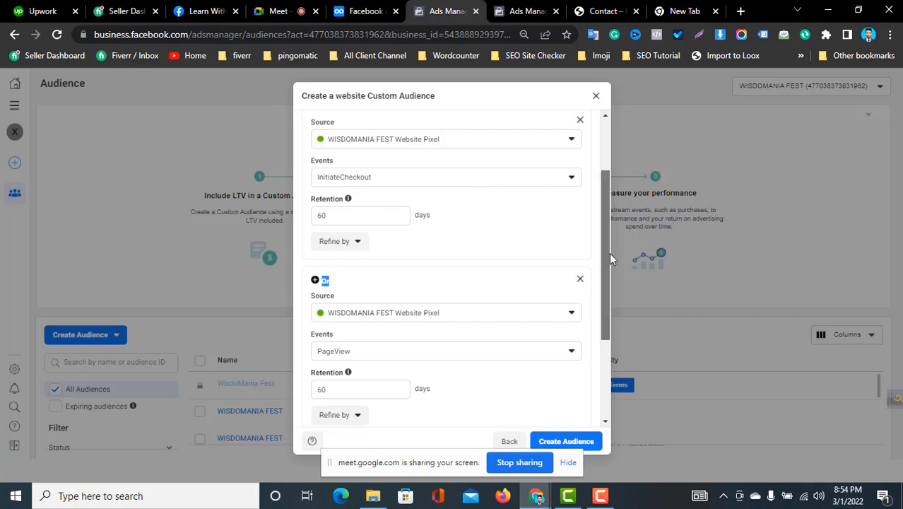
{"action": "scroll", "coordinate": [609, 255], "scroll_direction": "down", "scroll_amount": 2}
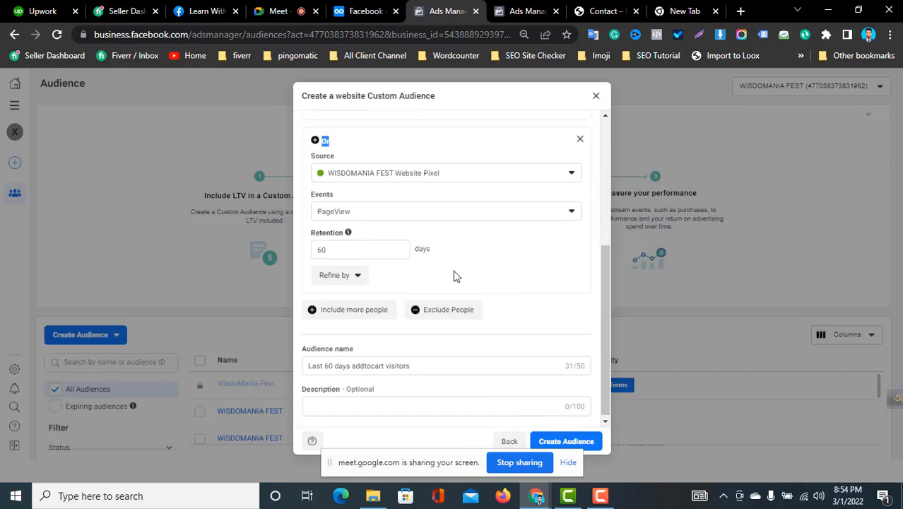
{"action": "left_click", "coordinate": [328, 248]}
{"action": "left_click_drag", "start_coordinate": [609, 269], "coordinate": [638, 108]}
{"action": "left_click", "coordinate": [419, 191]}
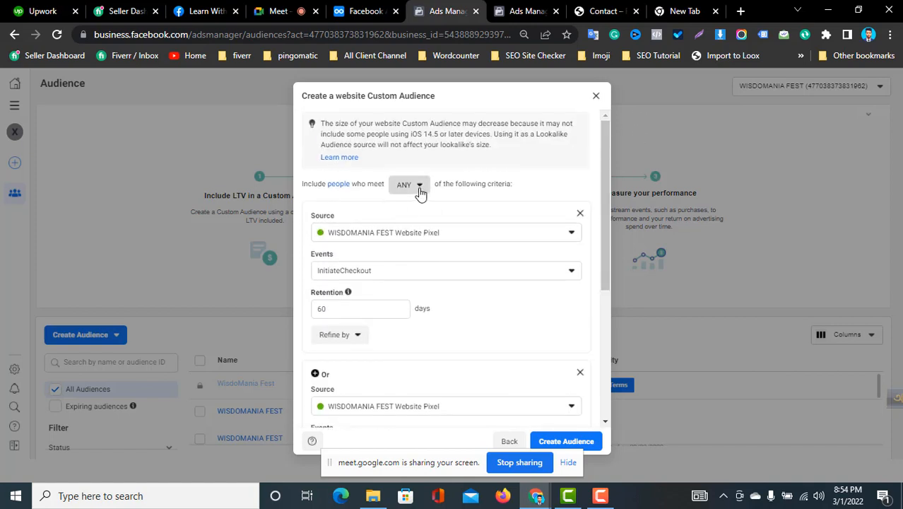
{"action": "left_click", "coordinate": [398, 232]}
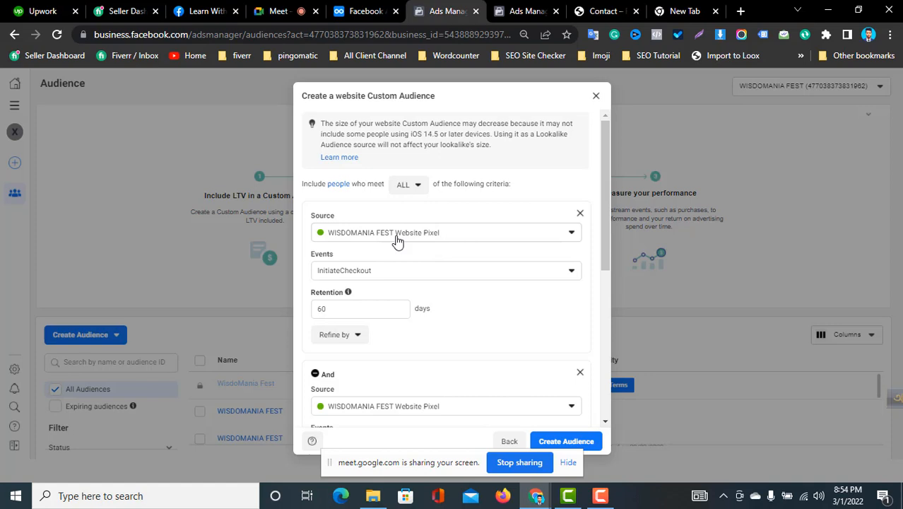
Step: Read the explanation of the ANY option and compare it with the InitiateCheckout and PageView groups joined by And
{"action": "left_click", "coordinate": [414, 186]}
{"action": "mouse_move", "coordinate": [419, 233]}
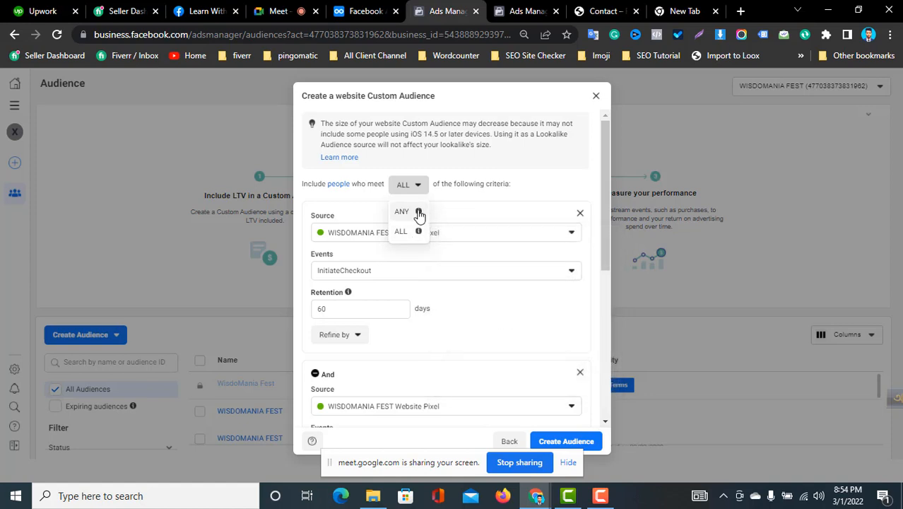
{"action": "mouse_move", "coordinate": [419, 214]}
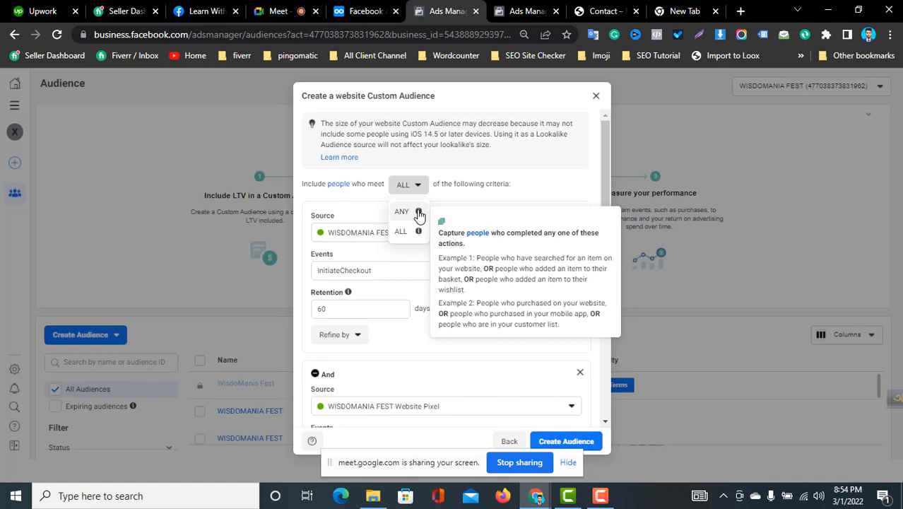
{"action": "left_click", "coordinate": [463, 290]}
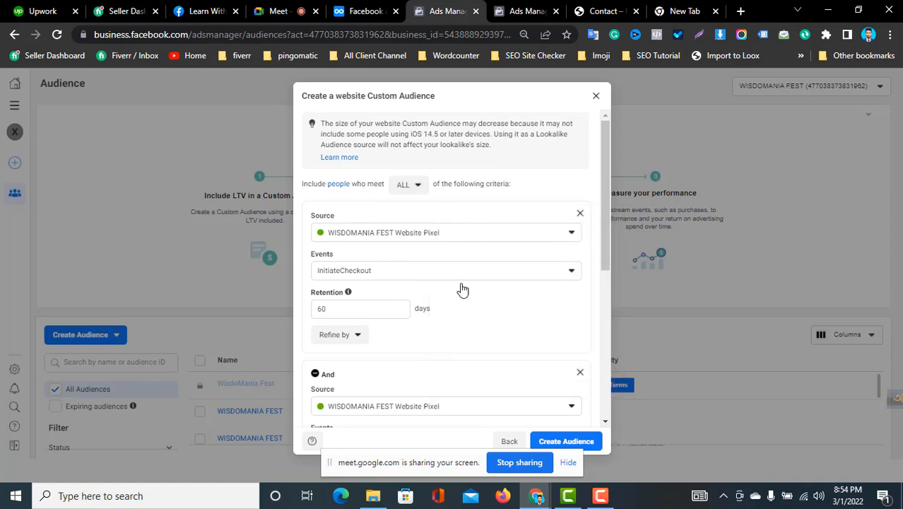
{"action": "left_click", "coordinate": [358, 273]}
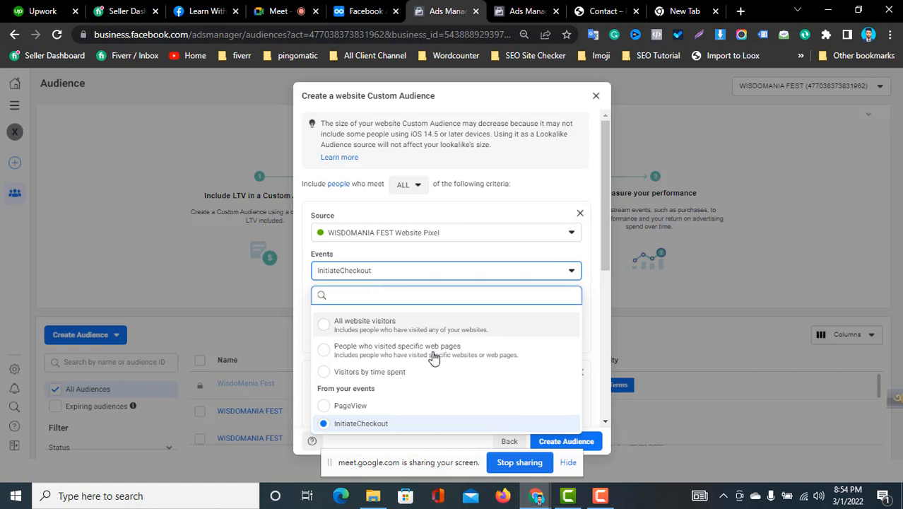
{"action": "left_click_drag", "start_coordinate": [601, 244], "coordinate": [598, 309]}
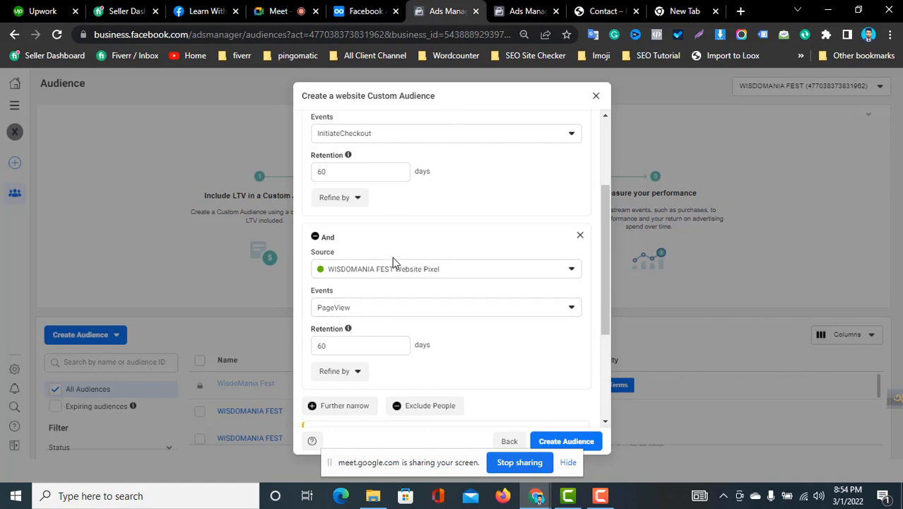
{"action": "scroll", "coordinate": [390, 200], "scroll_direction": "up", "scroll_amount": 2}
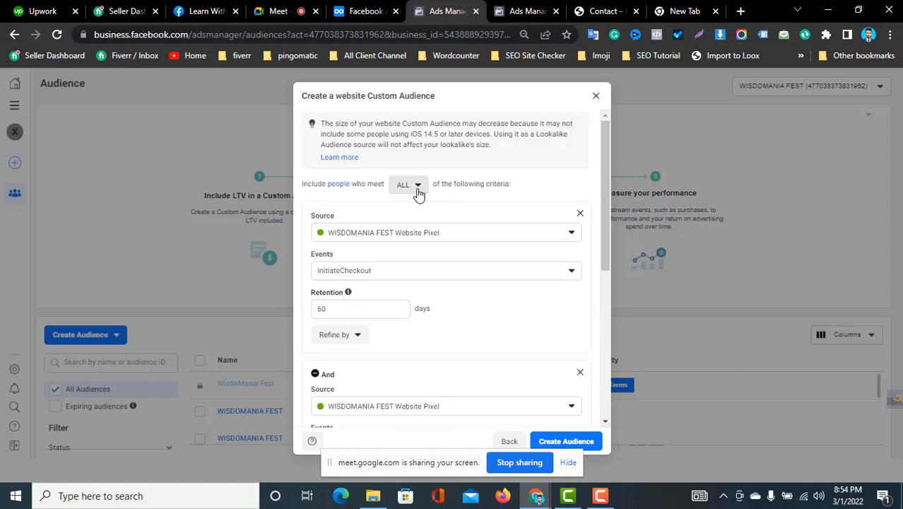
{"action": "left_click", "coordinate": [404, 185]}
{"action": "scroll", "coordinate": [397, 318], "scroll_direction": "down", "scroll_amount": 3}
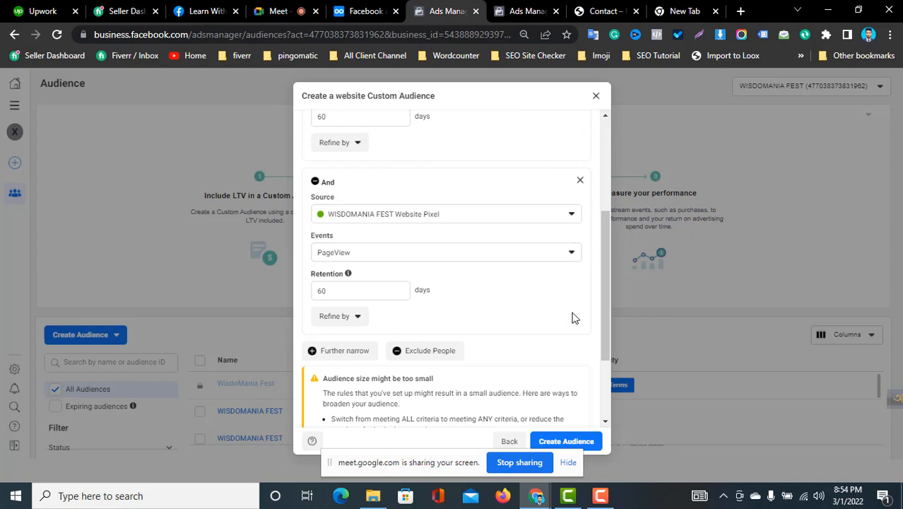
{"action": "left_click_drag", "start_coordinate": [611, 229], "coordinate": [614, 134]}
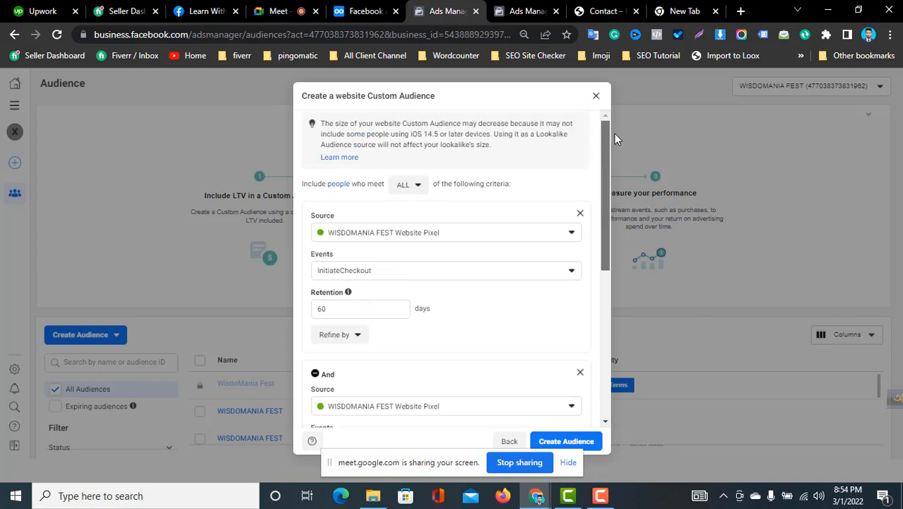
Step: Set the criteria matching back to ANY and remove the added PageView group
{"action": "left_click", "coordinate": [410, 184]}
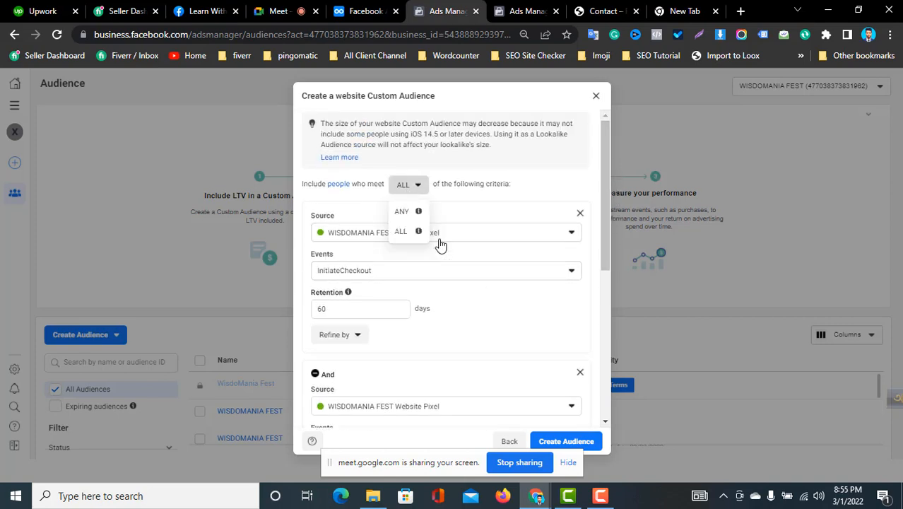
{"action": "left_click", "coordinate": [403, 212]}
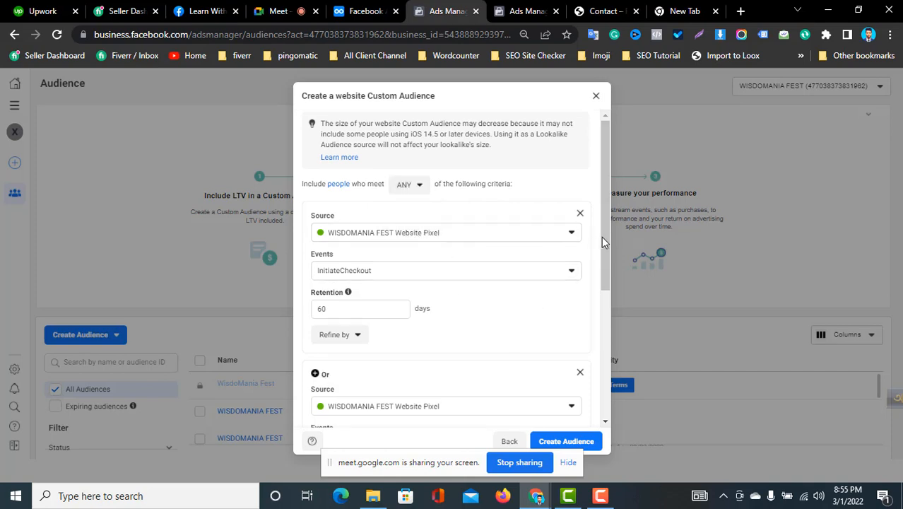
{"action": "scroll", "coordinate": [587, 318], "scroll_direction": "down", "scroll_amount": 3}
{"action": "scroll", "coordinate": [586, 326], "scroll_direction": "up", "scroll_amount": 2}
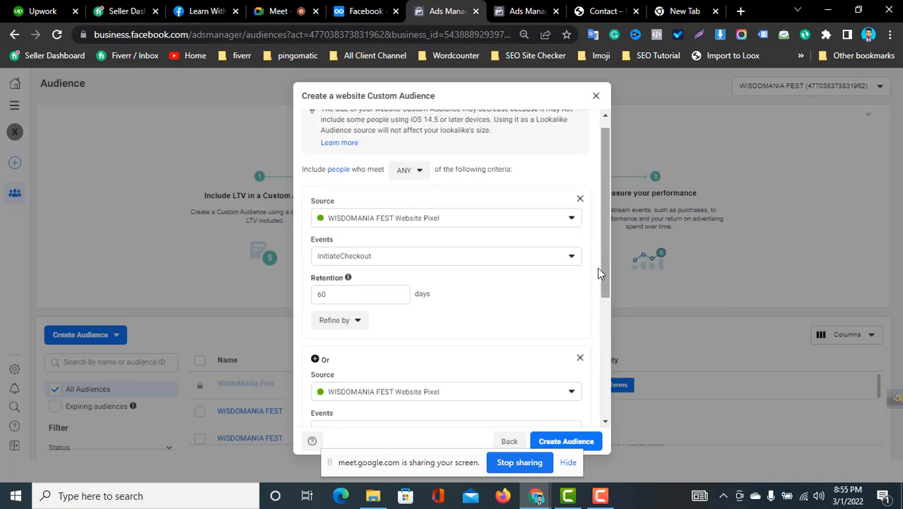
{"action": "left_click", "coordinate": [579, 358]}
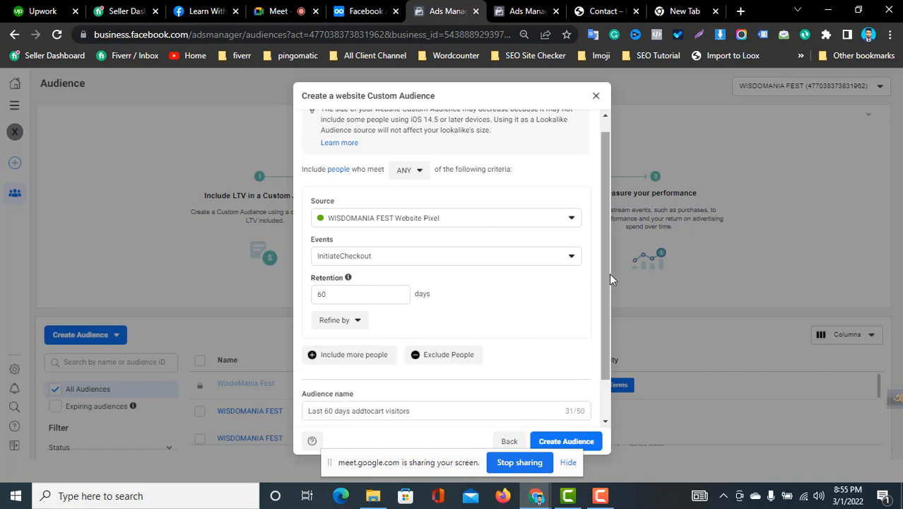
{"action": "scroll", "coordinate": [611, 279], "scroll_direction": "up", "scroll_amount": 1}
{"action": "left_click", "coordinate": [412, 185]}
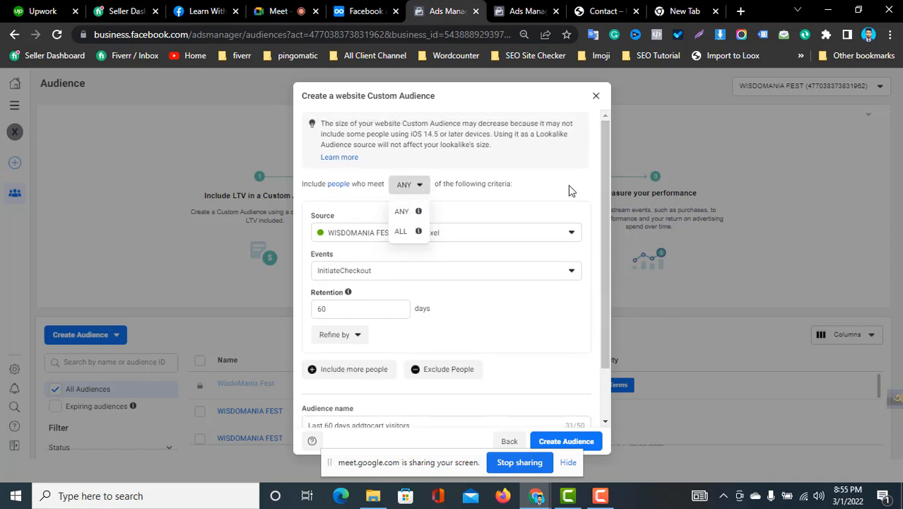
Step: Add an exclusion criteria group to look at its event options, and remove that group again
{"action": "left_click", "coordinate": [570, 191]}
{"action": "scroll", "coordinate": [607, 183], "scroll_direction": "down", "scroll_amount": 1}
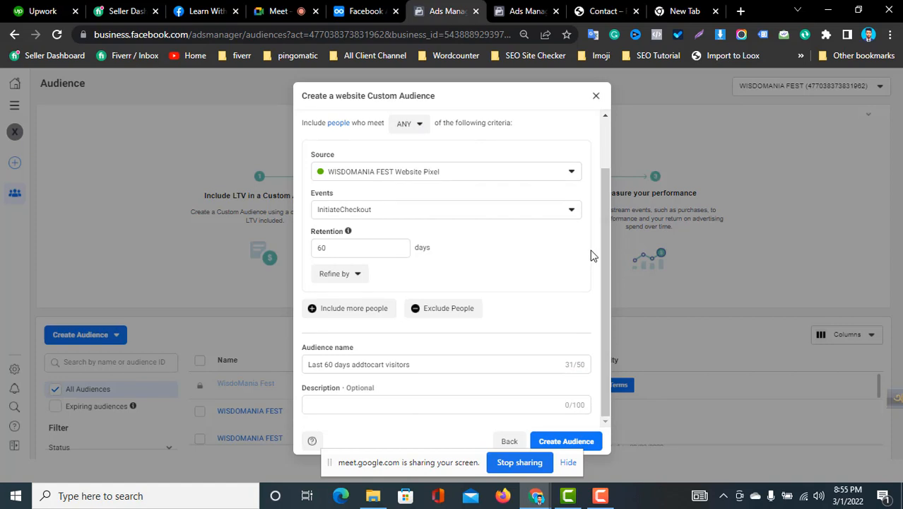
{"action": "scroll", "coordinate": [603, 249], "scroll_direction": "up", "scroll_amount": 1}
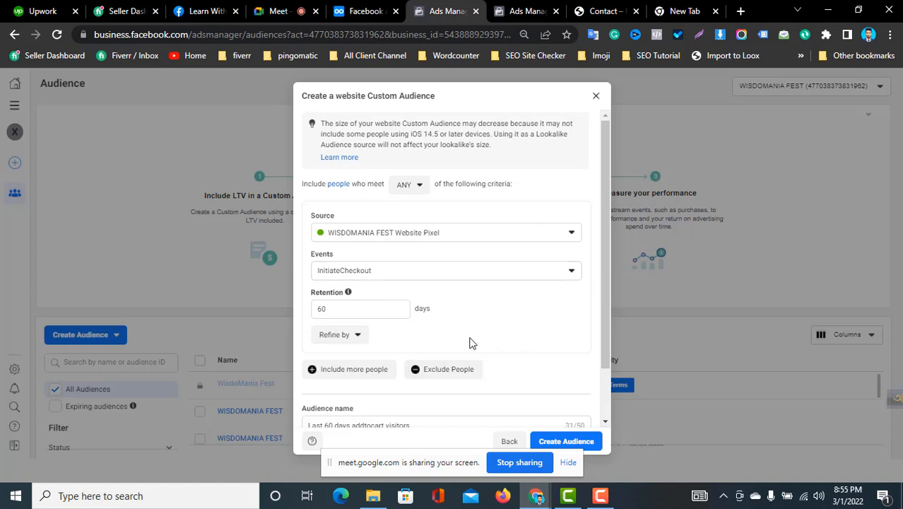
{"action": "scroll", "coordinate": [606, 271], "scroll_direction": "down", "scroll_amount": 1}
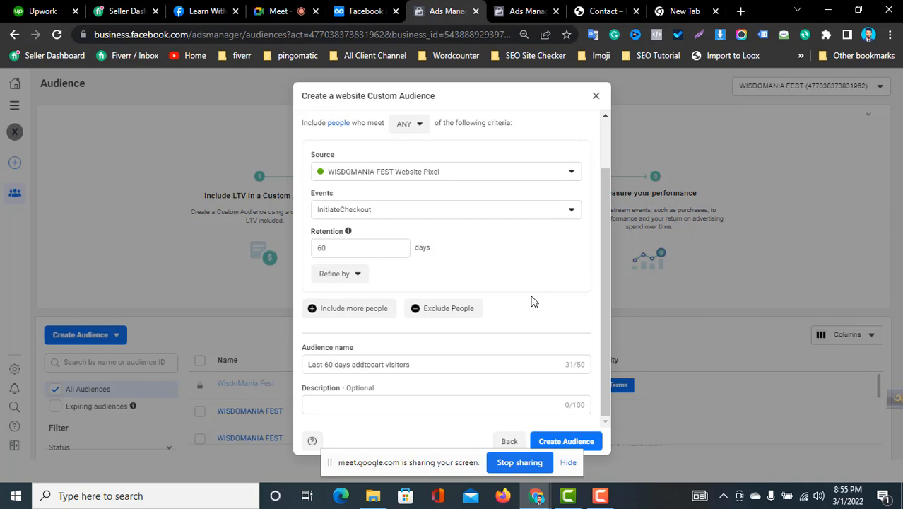
{"action": "left_click", "coordinate": [471, 320]}
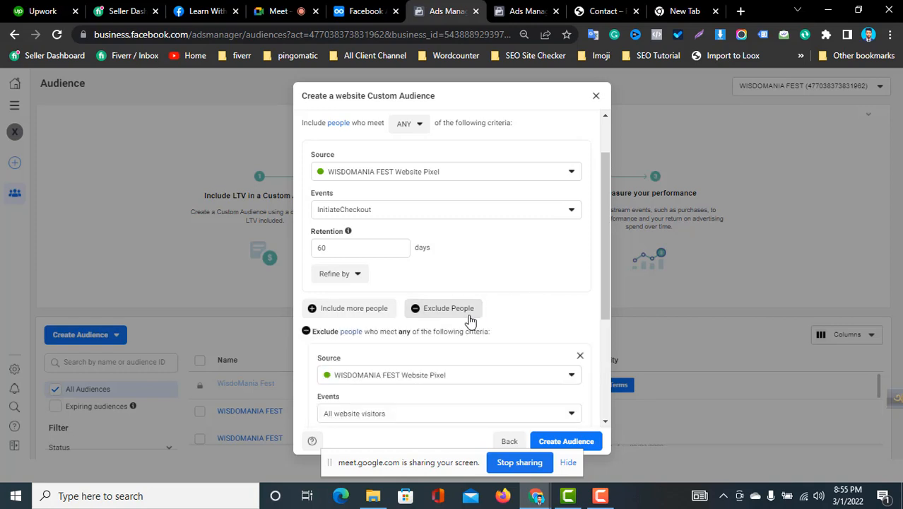
{"action": "left_click", "coordinate": [380, 413]}
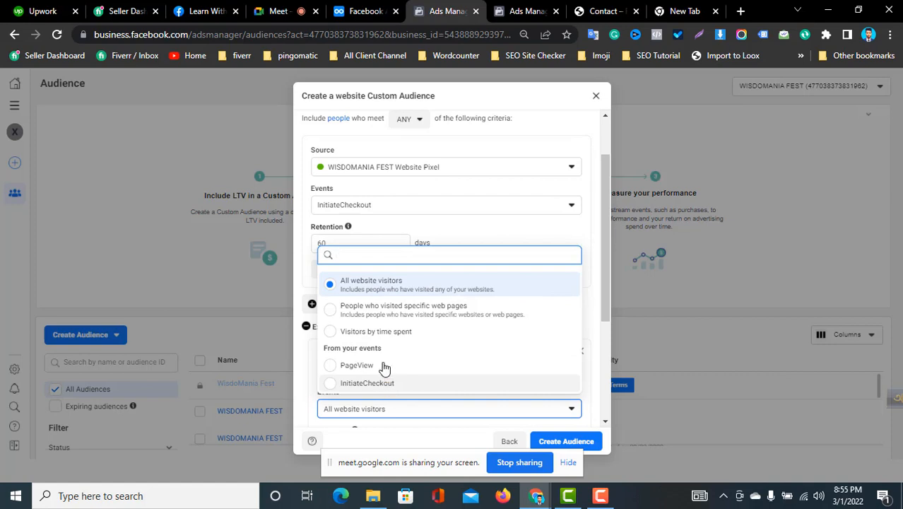
{"action": "left_click", "coordinate": [523, 234]}
{"action": "scroll", "coordinate": [580, 233], "scroll_direction": "down", "scroll_amount": 3}
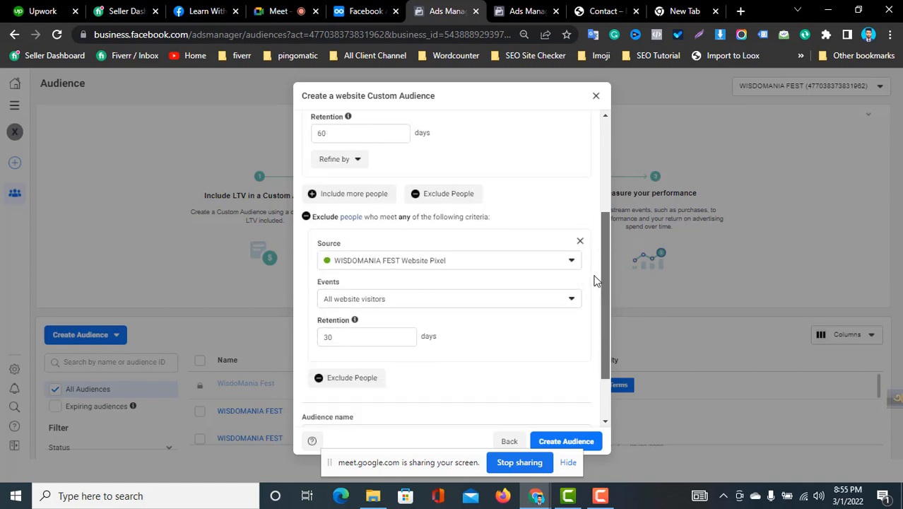
{"action": "left_click", "coordinate": [579, 233]}
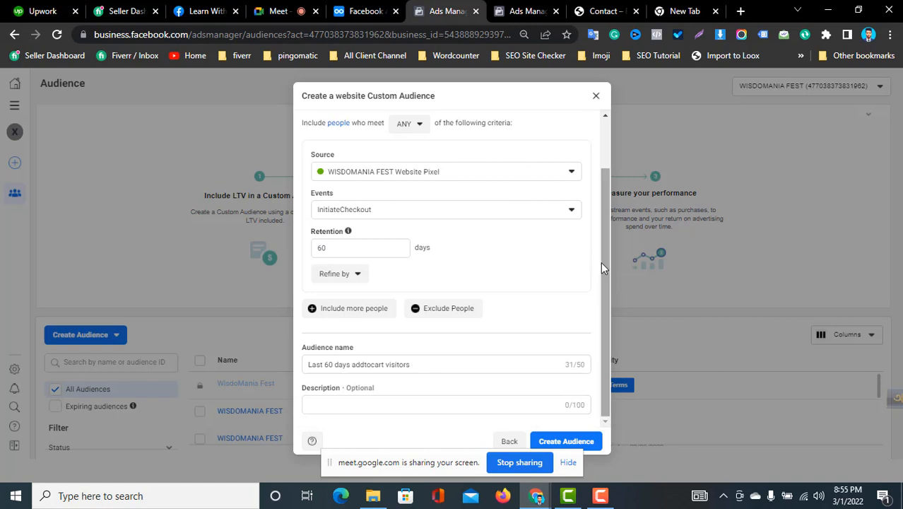
Step: Look at the store's Contact page, and set the custom audience to include people who meet ALL criteria
{"action": "left_click", "coordinate": [612, 9]}
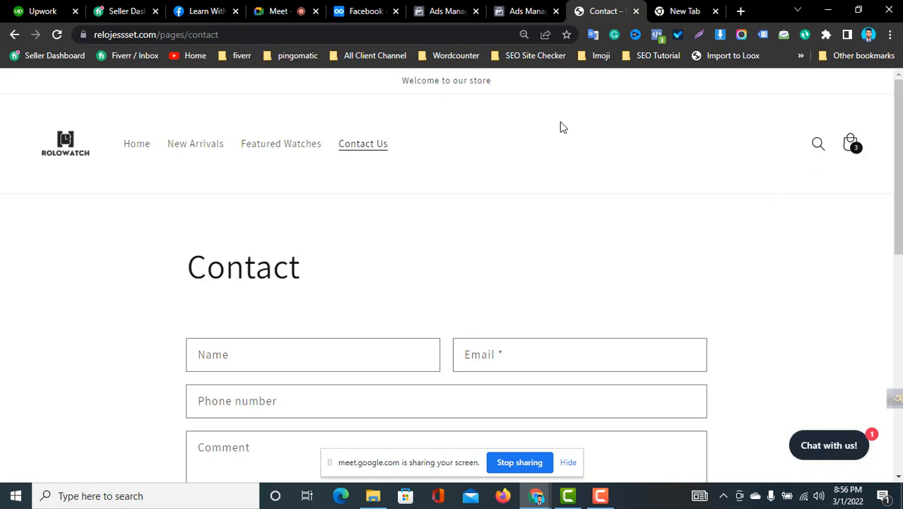
{"action": "left_click", "coordinate": [463, 9]}
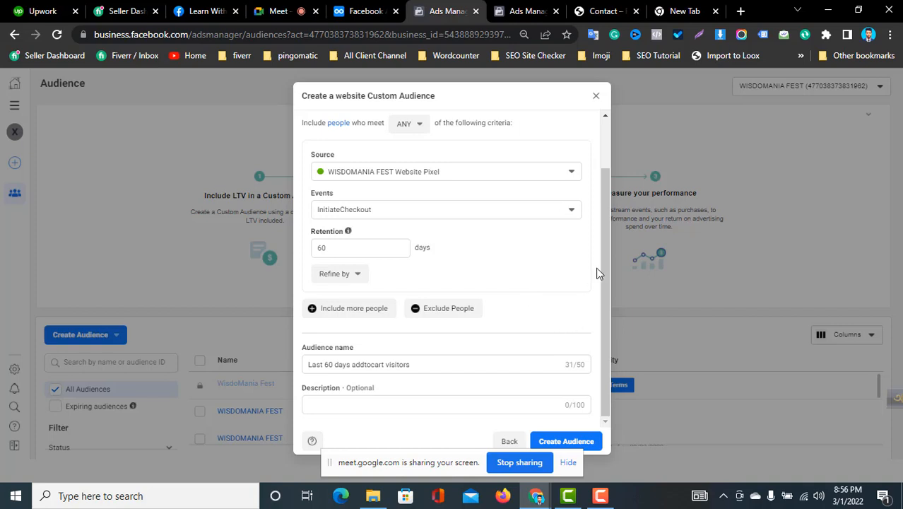
{"action": "left_click_drag", "start_coordinate": [602, 246], "coordinate": [609, 178]}
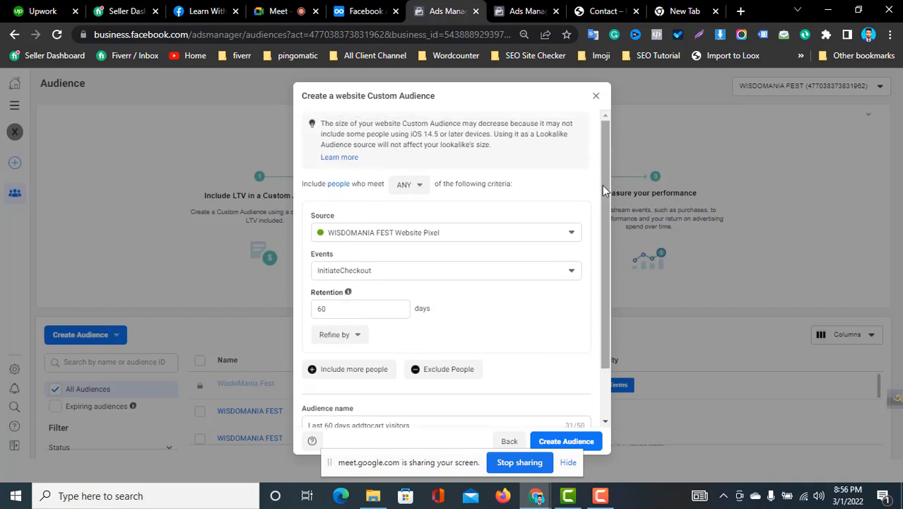
{"action": "left_click", "coordinate": [417, 186]}
{"action": "left_click", "coordinate": [535, 206]}
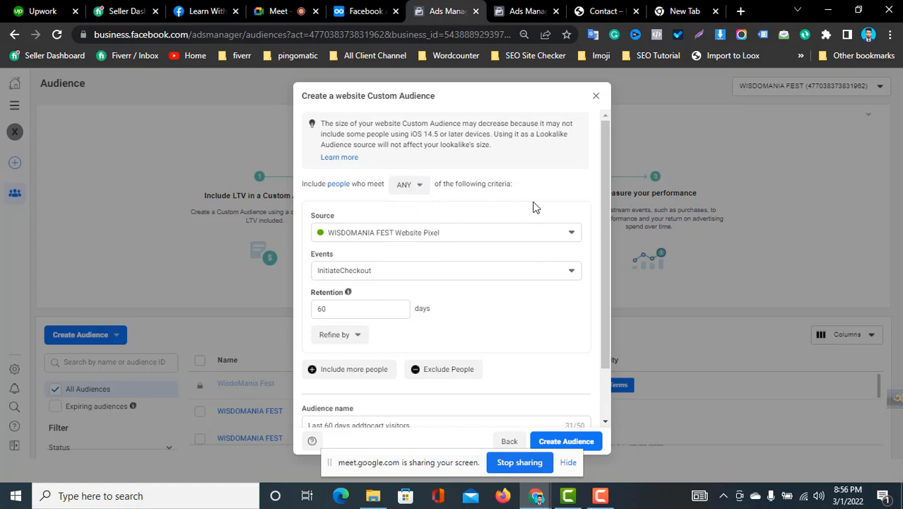
{"action": "left_click", "coordinate": [416, 187]}
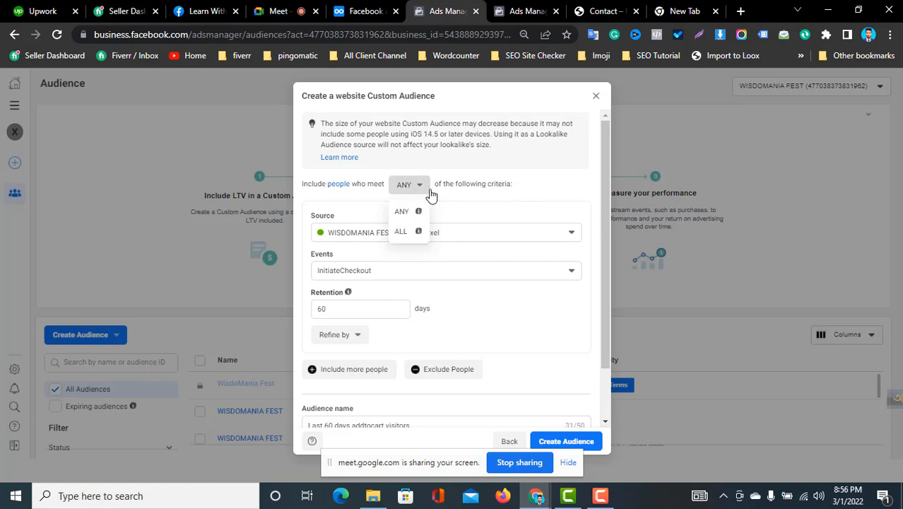
{"action": "left_click", "coordinate": [406, 237]}
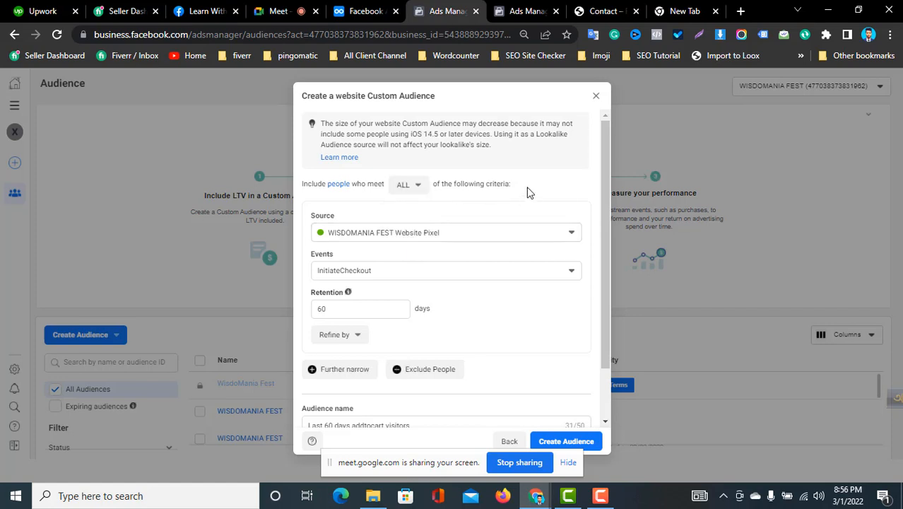
Step: Add an exclusion group based on the PageView event to the InitiateCheckout audience
{"action": "left_click", "coordinate": [363, 276]}
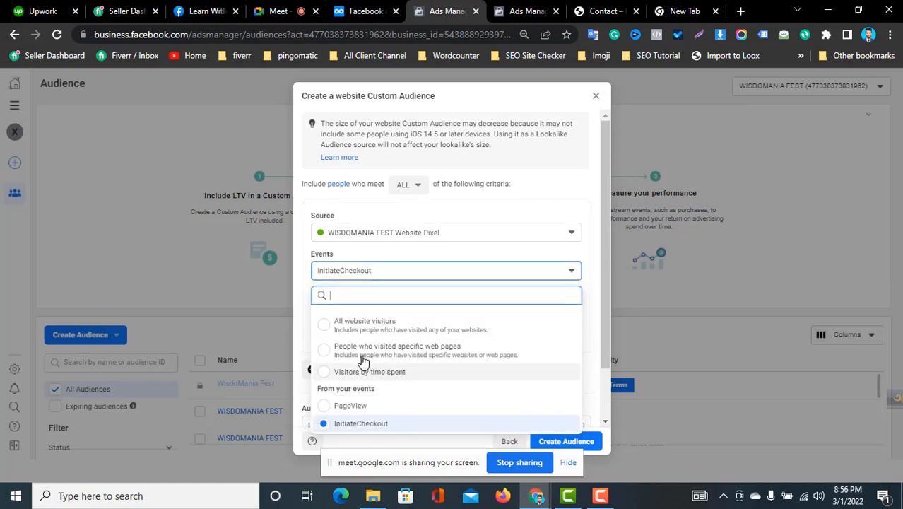
{"action": "left_click", "coordinate": [475, 253]}
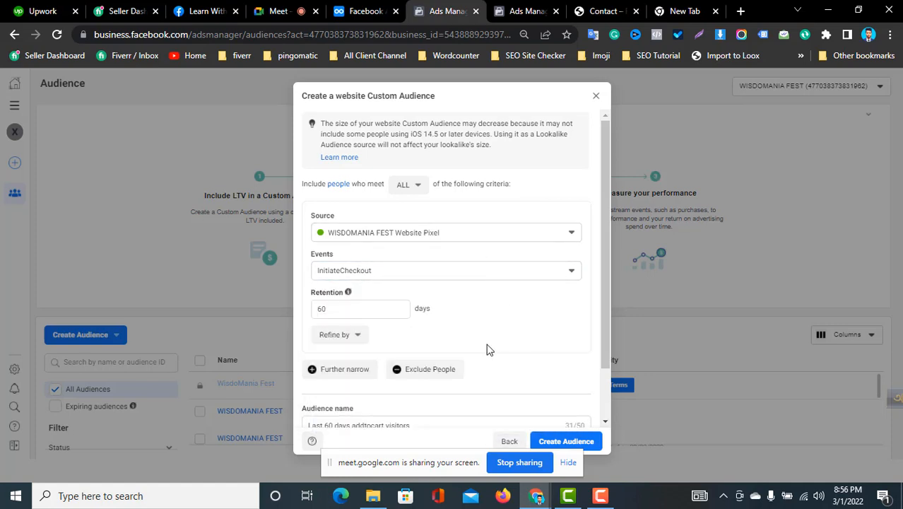
{"action": "left_click", "coordinate": [443, 376]}
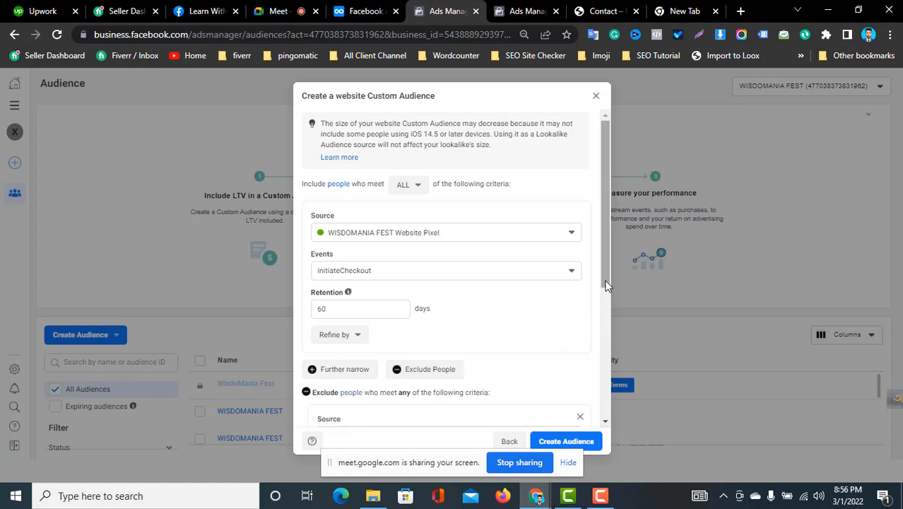
{"action": "scroll", "coordinate": [590, 347], "scroll_direction": "down", "scroll_amount": 2}
{"action": "left_click", "coordinate": [390, 353]}
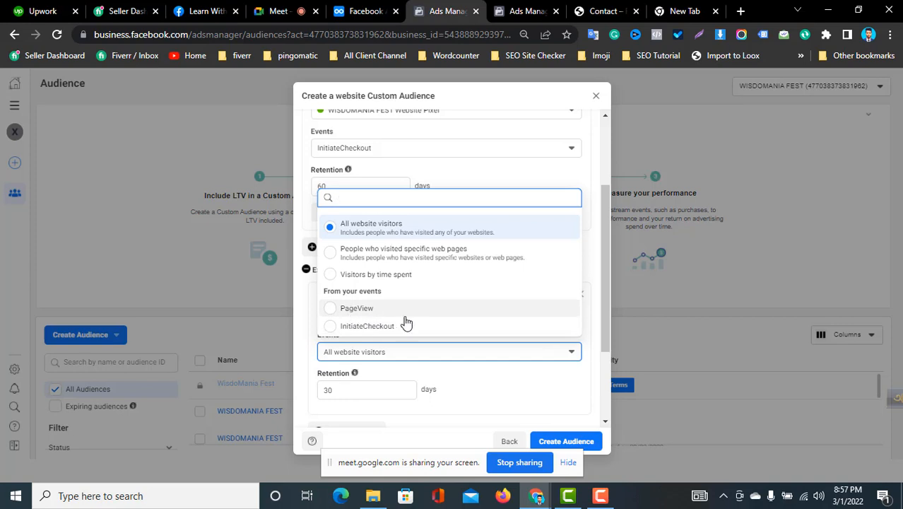
{"action": "left_click", "coordinate": [362, 308]}
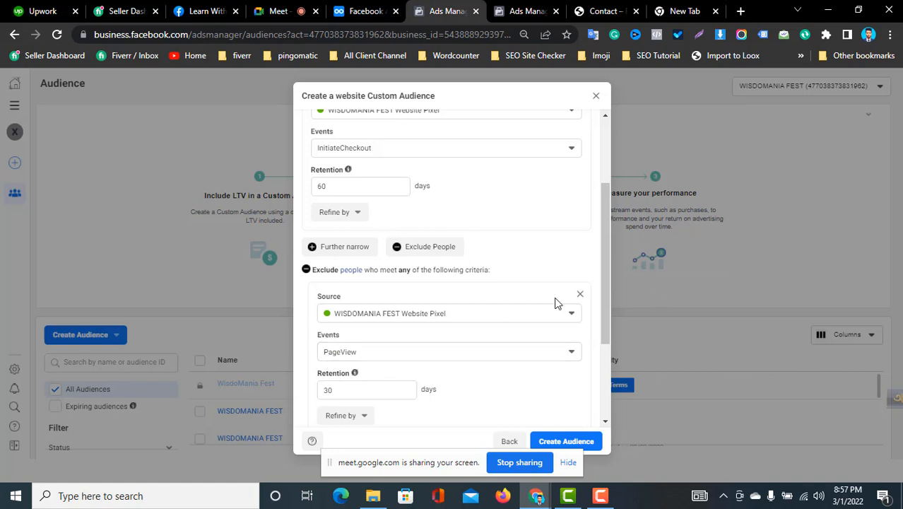
Step: Examine the matching options, the InitiateCheckout inclusion group and the PageView exclusion group with its available events
{"action": "left_click_drag", "start_coordinate": [606, 281], "coordinate": [618, 220]}
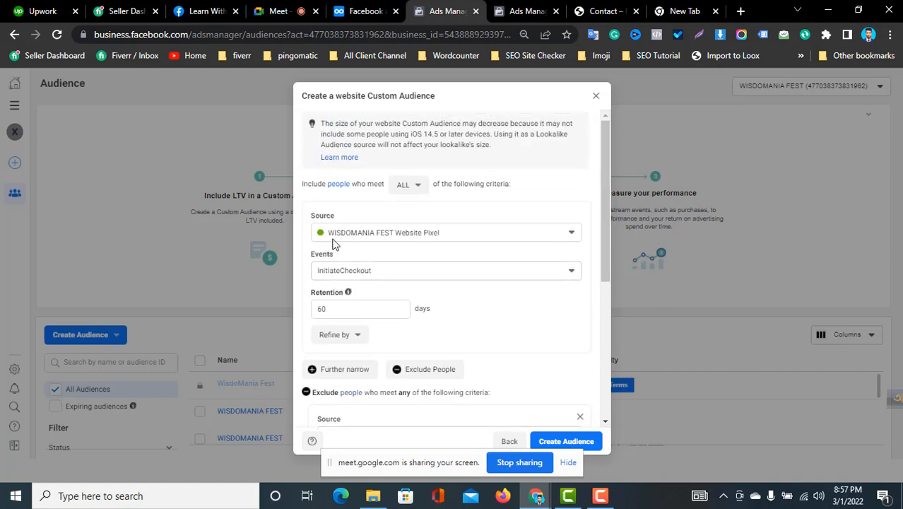
{"action": "left_click", "coordinate": [405, 186]}
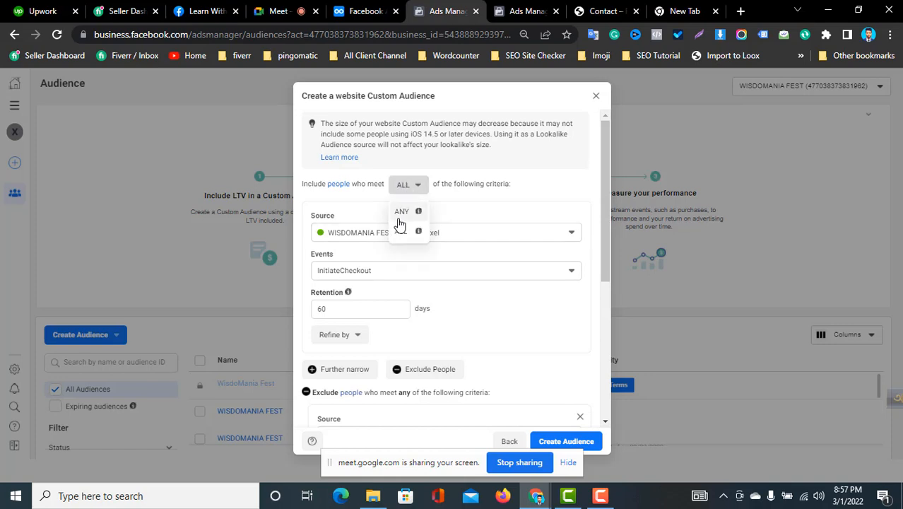
{"action": "left_click", "coordinate": [523, 254]}
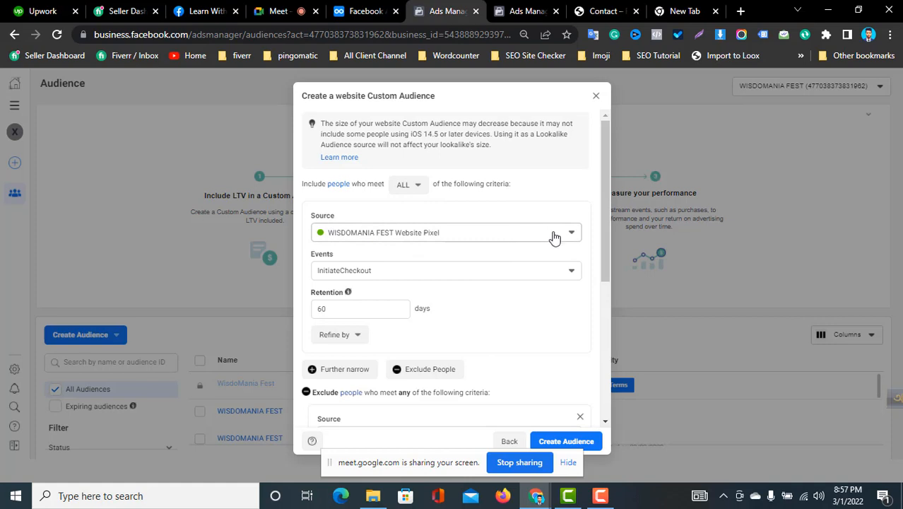
{"action": "scroll", "coordinate": [593, 268], "scroll_direction": "down", "scroll_amount": 2}
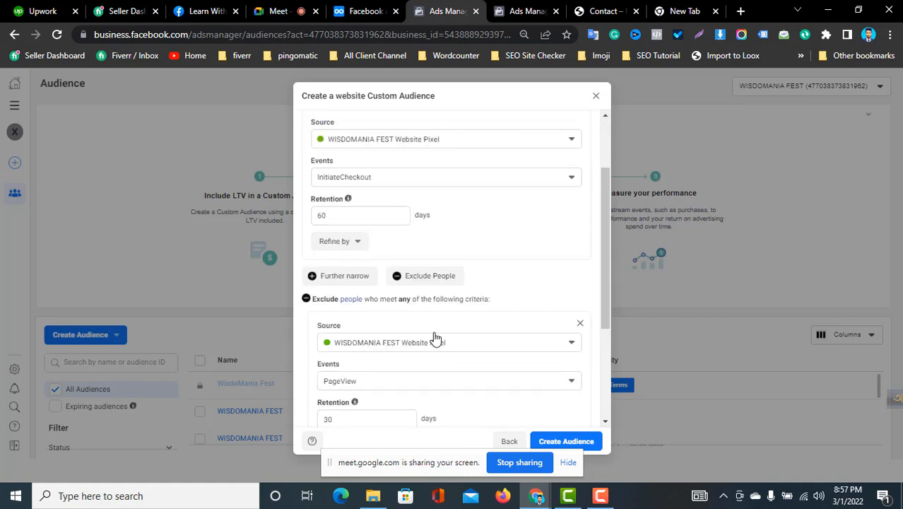
{"action": "left_click_drag", "start_coordinate": [606, 289], "coordinate": [603, 262]}
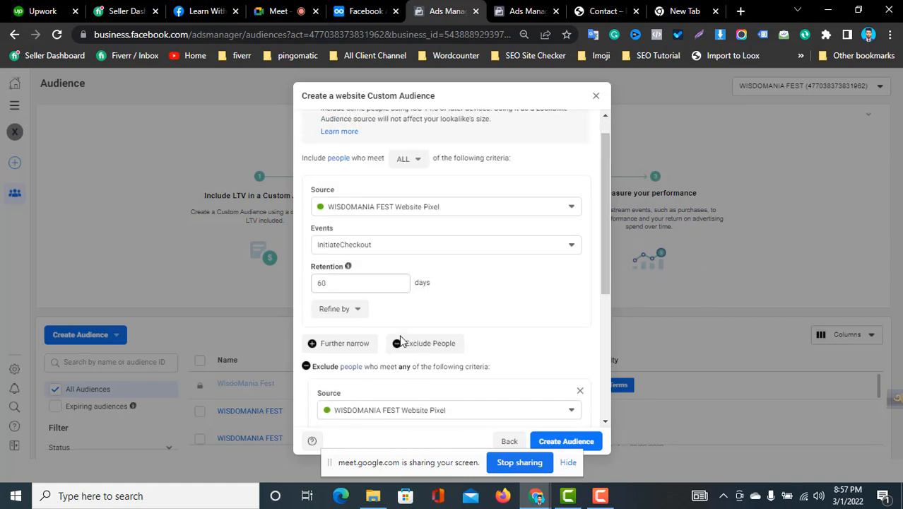
{"action": "double_click", "coordinate": [325, 231]}
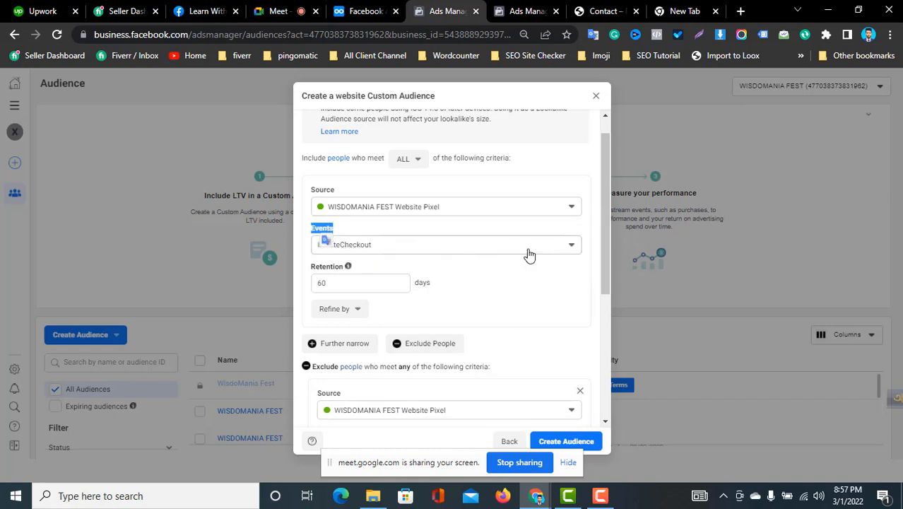
{"action": "left_click_drag", "start_coordinate": [602, 249], "coordinate": [483, 330]}
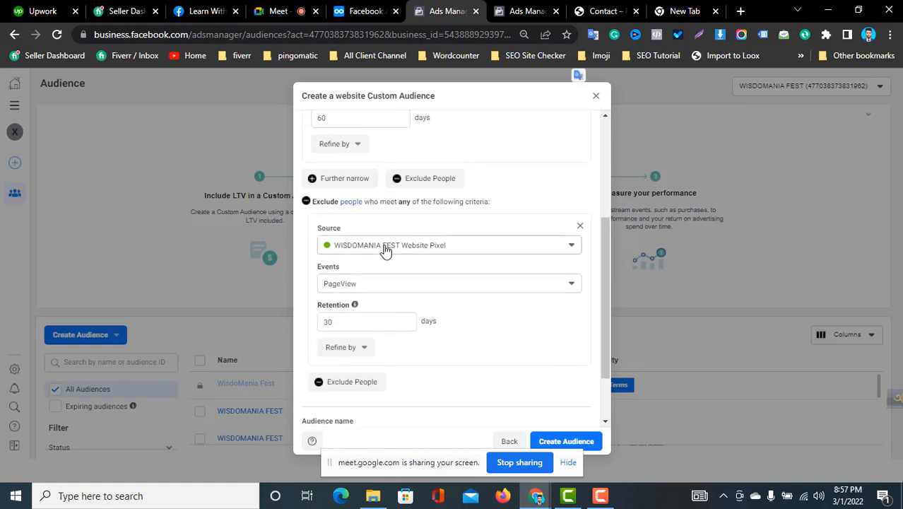
{"action": "left_click", "coordinate": [415, 291]}
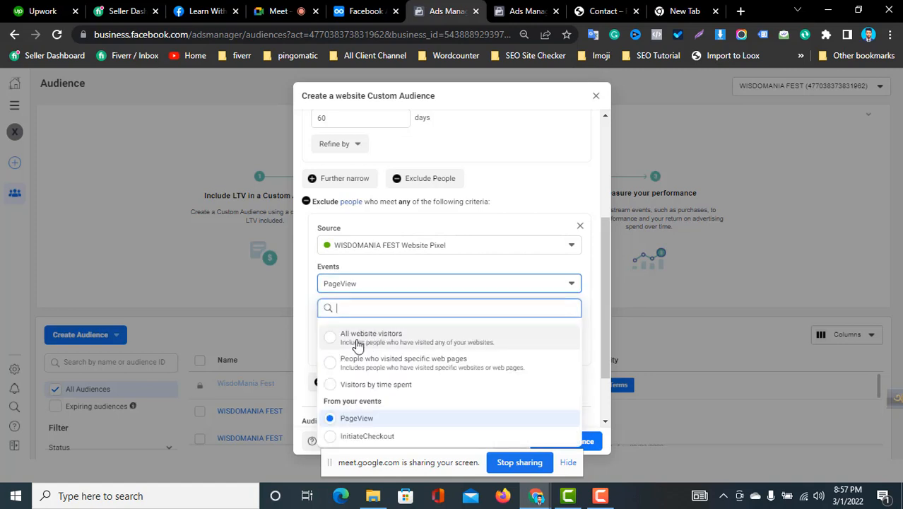
{"action": "left_click", "coordinate": [371, 420]}
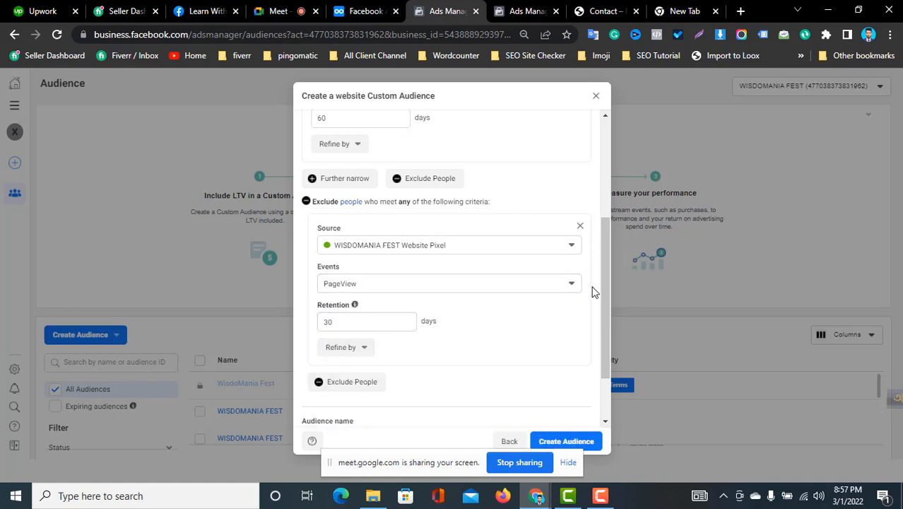
{"action": "scroll", "coordinate": [602, 277], "scroll_direction": "up", "scroll_amount": 3}
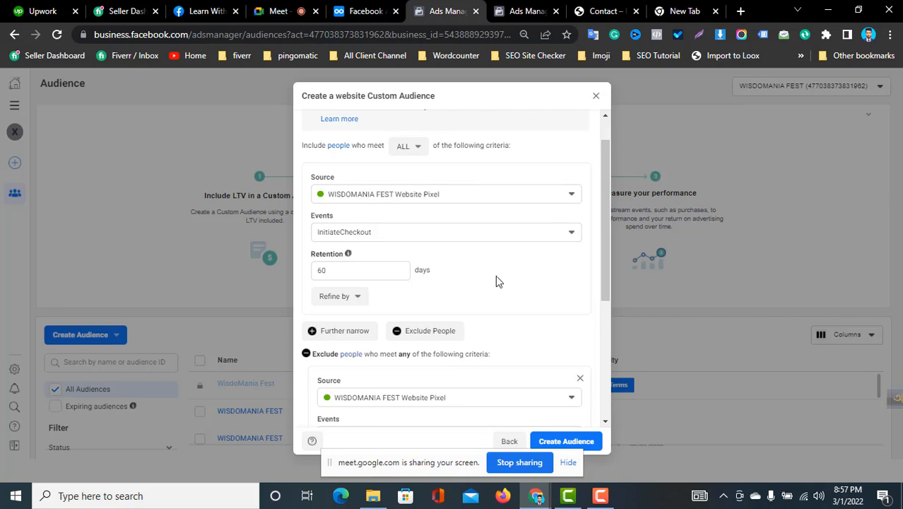
{"action": "scroll", "coordinate": [605, 253], "scroll_direction": "down", "scroll_amount": 3}
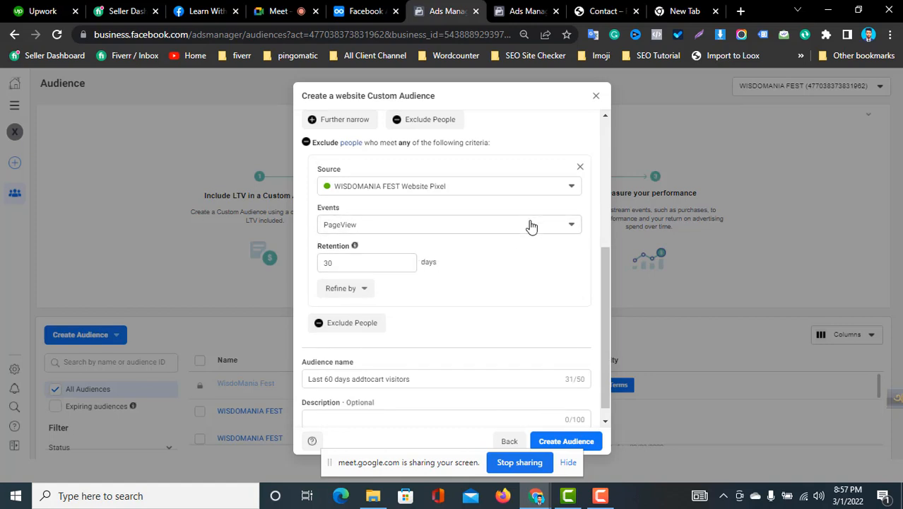
Step: Set the inclusion criteria matching to ANY and review the InitiateCheckout inclusion against the PageView exclusion
{"action": "left_click_drag", "start_coordinate": [602, 280], "coordinate": [616, 164]}
{"action": "left_click", "coordinate": [409, 169]}
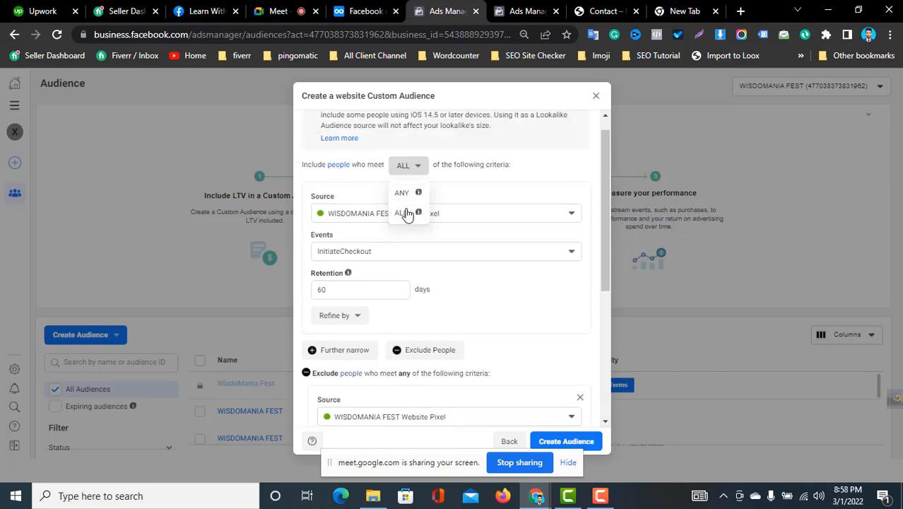
{"action": "left_click", "coordinate": [408, 193]}
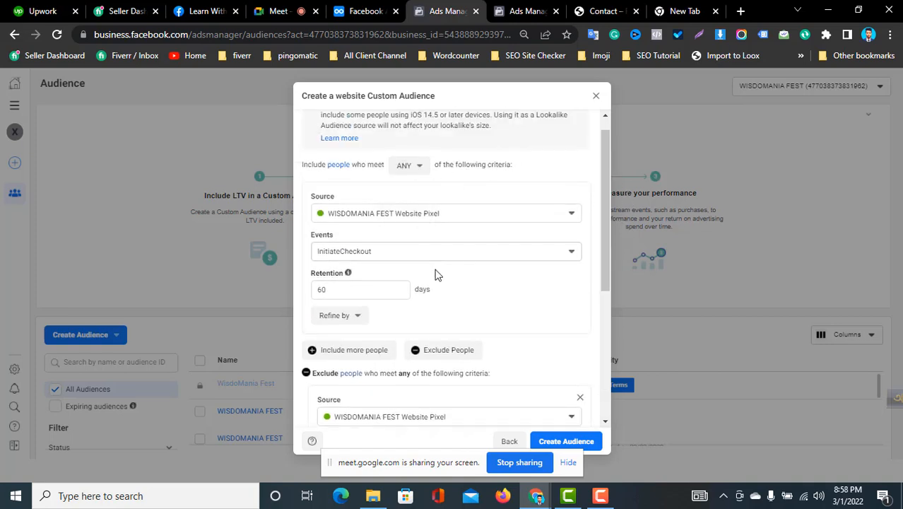
{"action": "left_click_drag", "start_coordinate": [606, 236], "coordinate": [591, 343]}
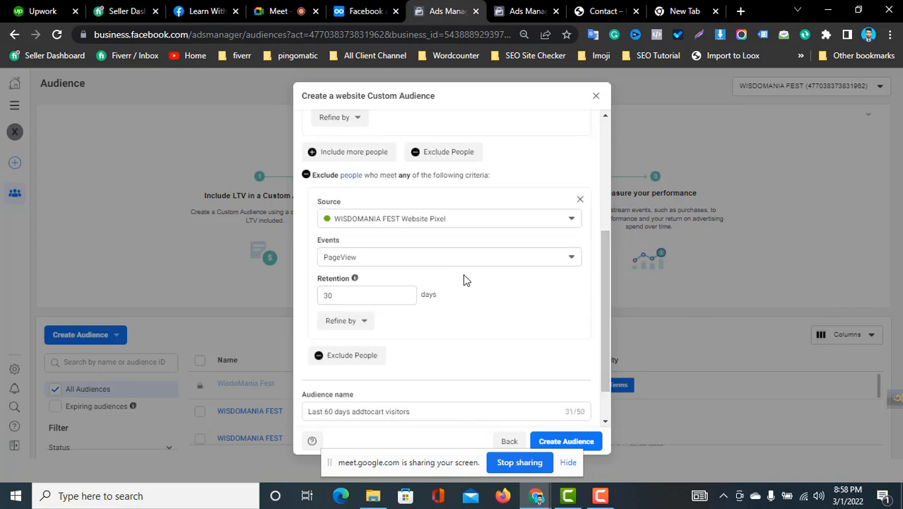
{"action": "left_click_drag", "start_coordinate": [599, 275], "coordinate": [607, 189]}
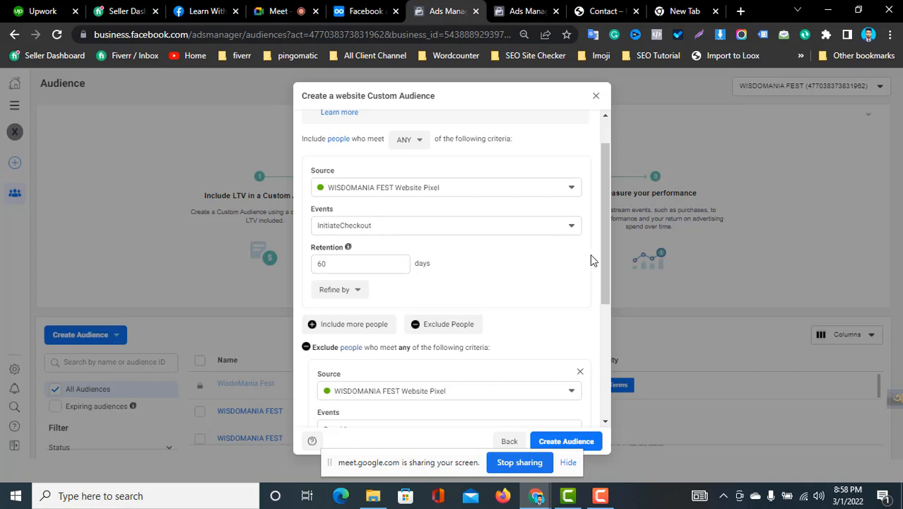
{"action": "scroll", "coordinate": [597, 282], "scroll_direction": "down", "scroll_amount": 5}
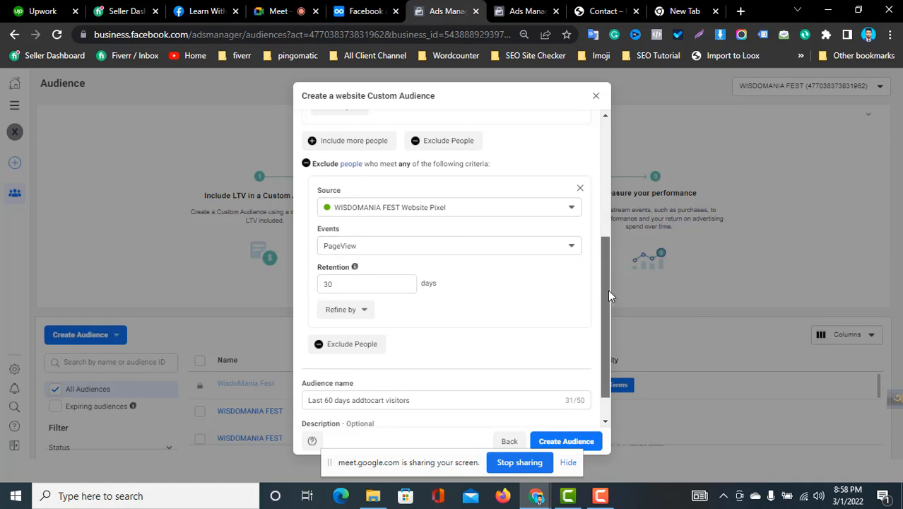
{"action": "left_click_drag", "start_coordinate": [608, 290], "coordinate": [607, 178]}
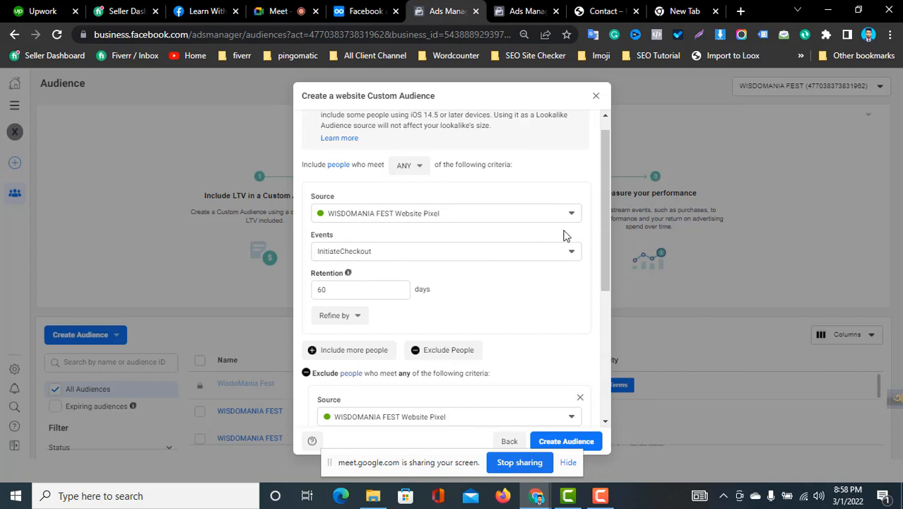
Step: Examine the event options for the InitiateCheckout inclusion and compare its settings with the PageView exclusion group
{"action": "left_click", "coordinate": [444, 256]}
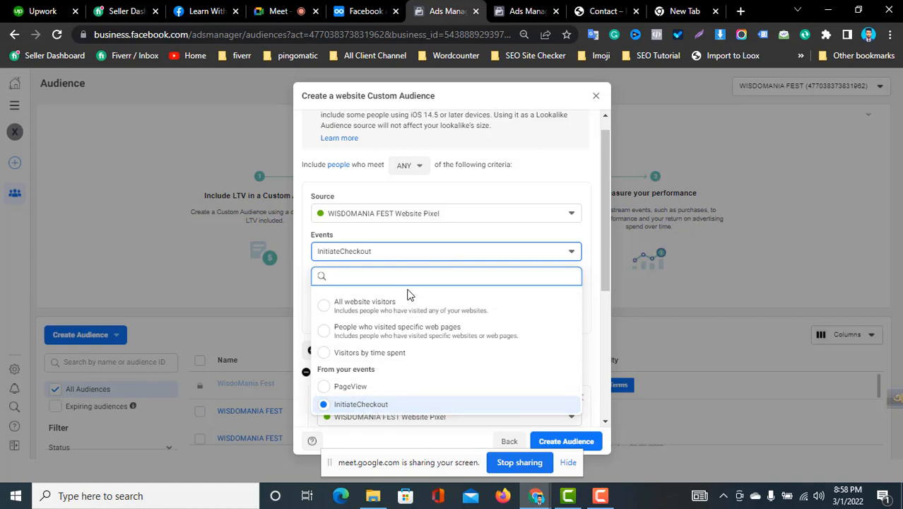
{"action": "left_click", "coordinate": [436, 232]}
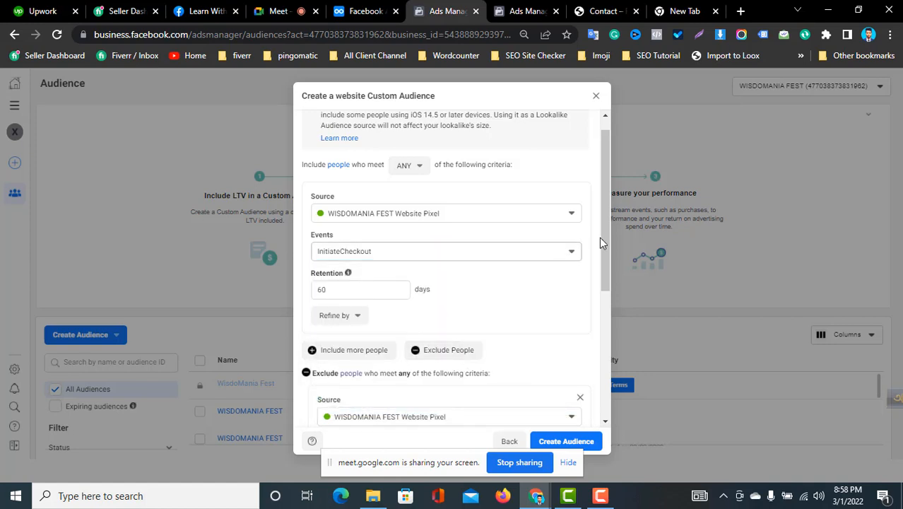
{"action": "left_click_drag", "start_coordinate": [607, 229], "coordinate": [520, 338]}
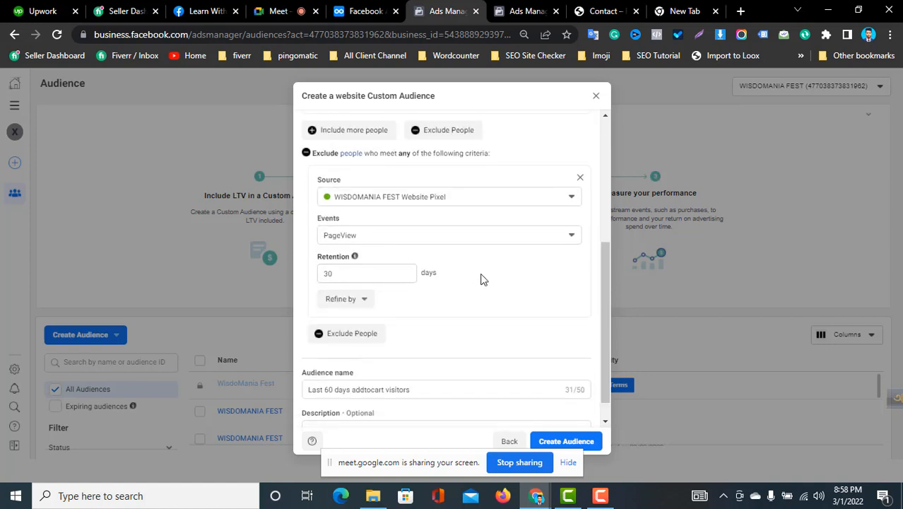
{"action": "left_click_drag", "start_coordinate": [605, 292], "coordinate": [586, 212]}
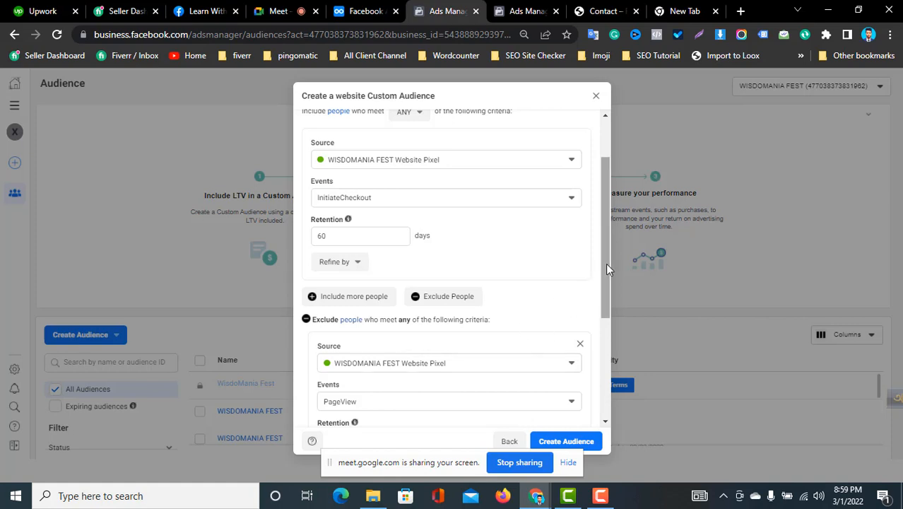
{"action": "left_click_drag", "start_coordinate": [606, 263], "coordinate": [605, 318]}
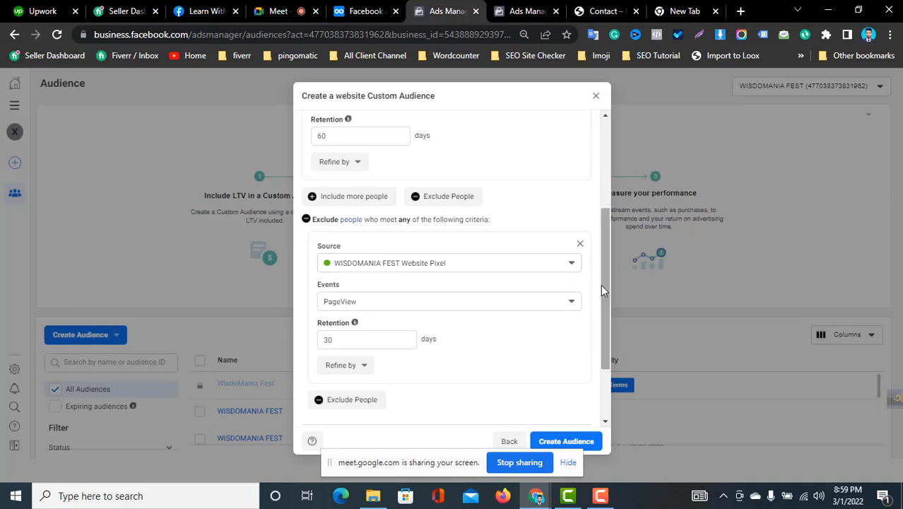
{"action": "left_click_drag", "start_coordinate": [602, 300], "coordinate": [605, 348]}
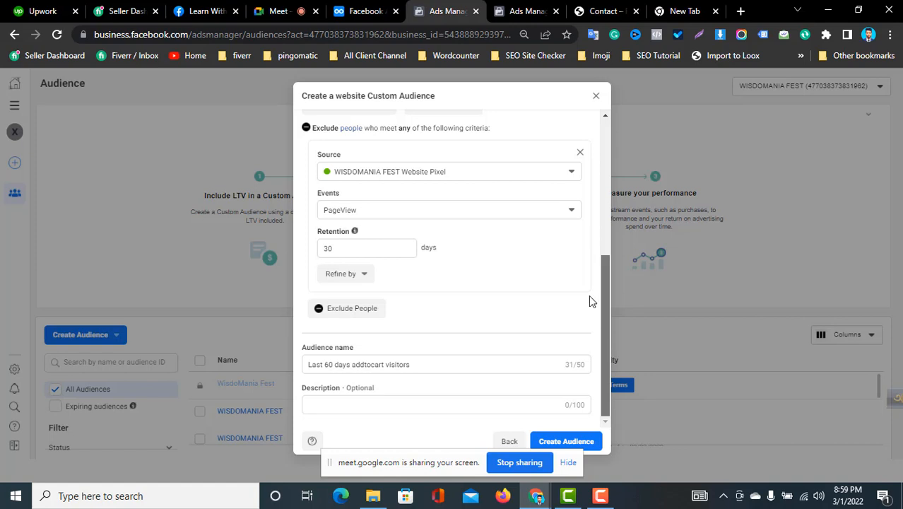
{"action": "scroll", "coordinate": [589, 295], "scroll_direction": "up", "scroll_amount": 5}
{"action": "left_click_drag", "start_coordinate": [604, 173], "coordinate": [614, 277]}
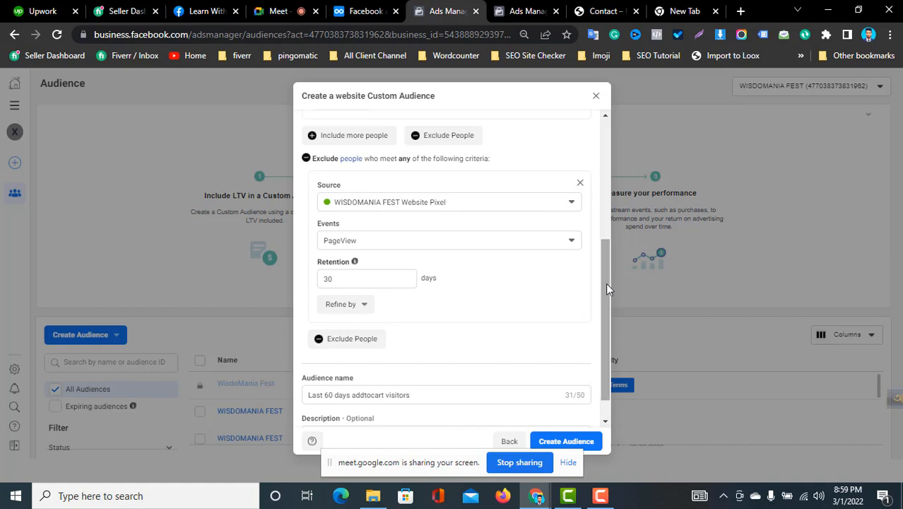
Step: Remove the PageView exclusion group from the audience, and review the events available for the inclusion criteria
{"action": "left_click", "coordinate": [579, 184]}
{"action": "left_click_drag", "start_coordinate": [605, 330], "coordinate": [621, 278]}
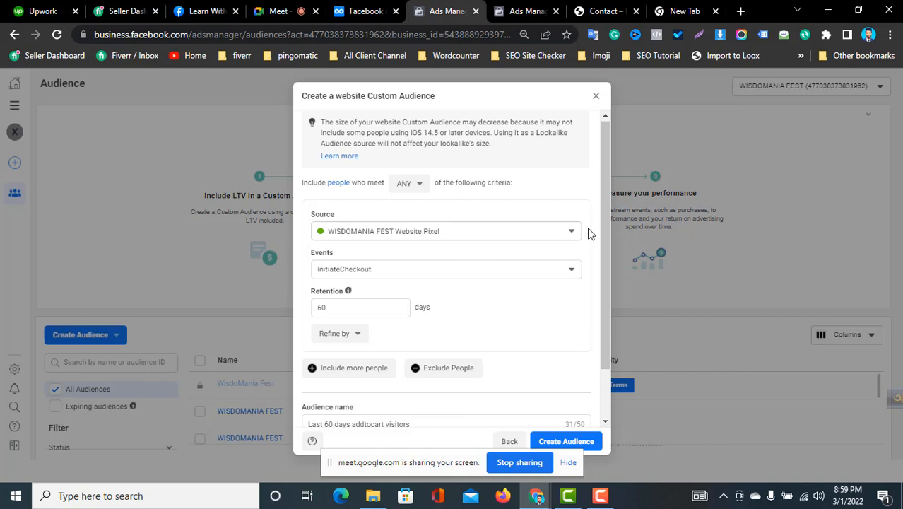
{"action": "left_click_drag", "start_coordinate": [604, 211], "coordinate": [601, 190]}
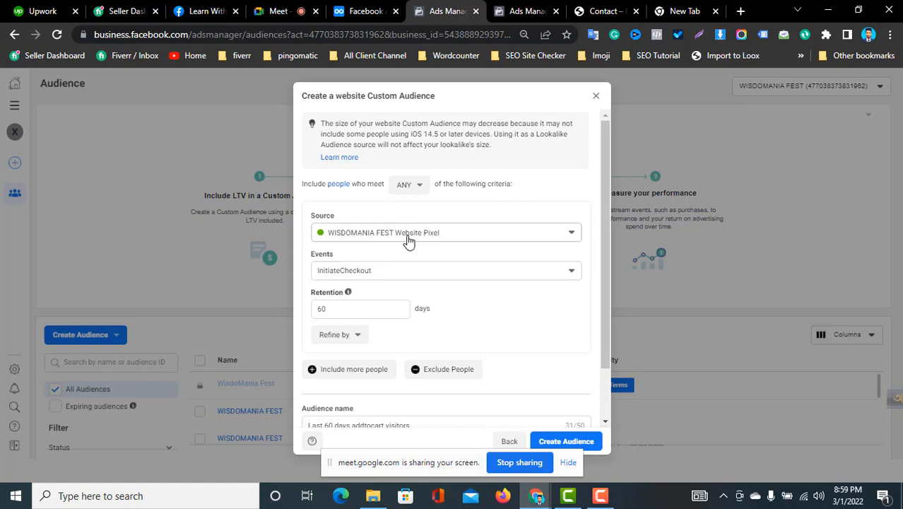
{"action": "left_click", "coordinate": [423, 276]}
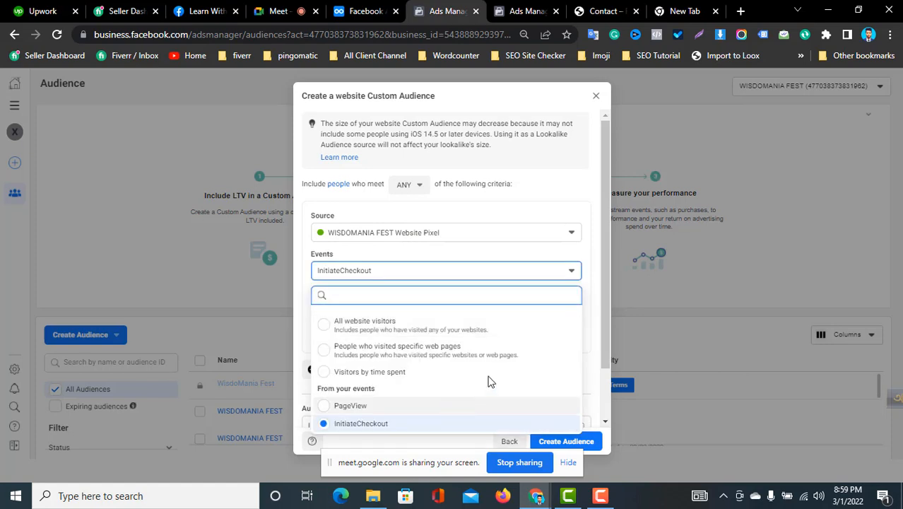
{"action": "left_click", "coordinate": [590, 326]}
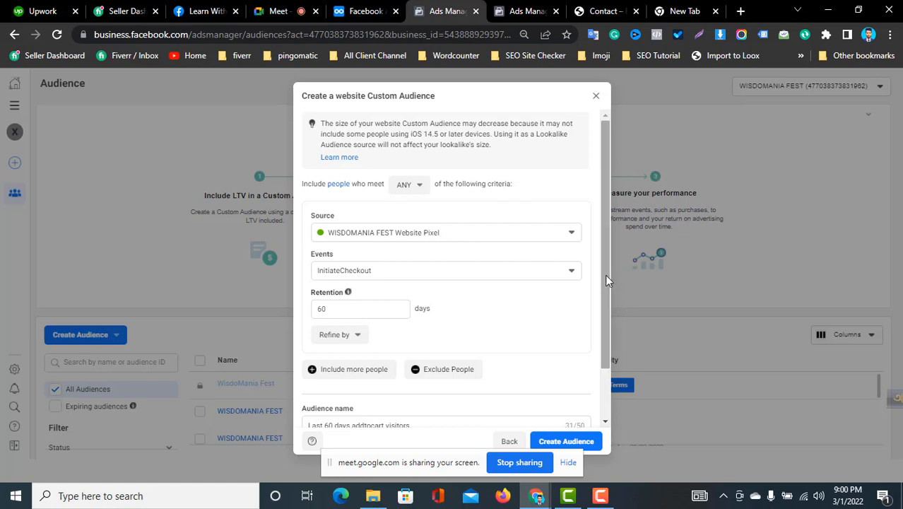
{"action": "left_click_drag", "start_coordinate": [605, 275], "coordinate": [600, 314]}
{"action": "left_click", "coordinate": [417, 226]}
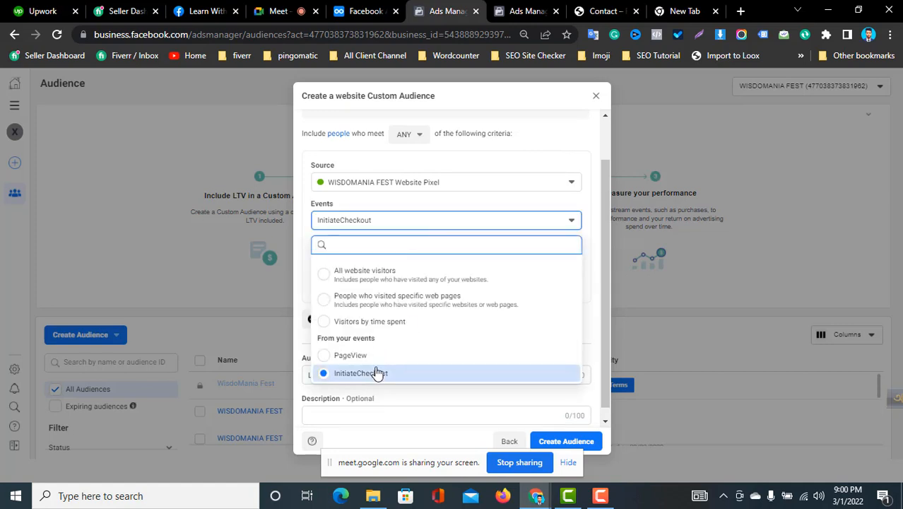
{"action": "left_click", "coordinate": [589, 247]}
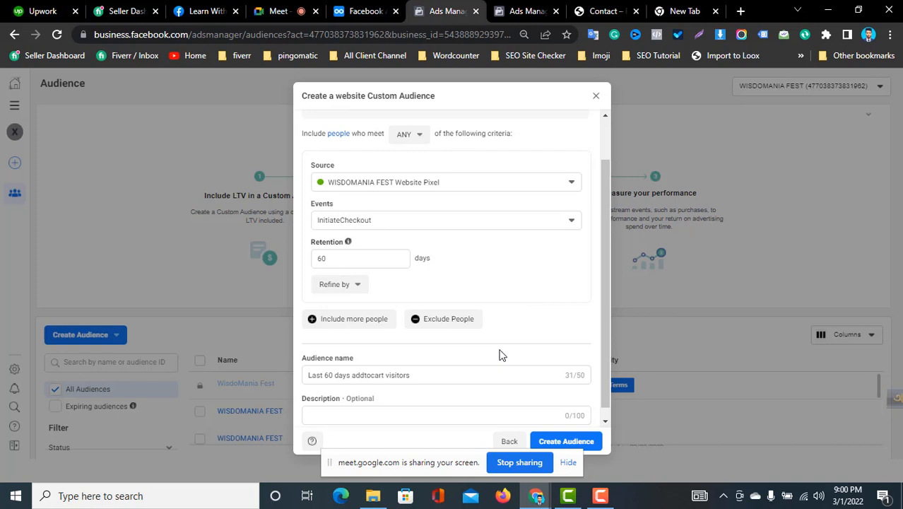
Step: Add an exclusion group for all website visitors to the InitiateCheckout audience, and remove that group again
{"action": "left_click", "coordinate": [460, 326]}
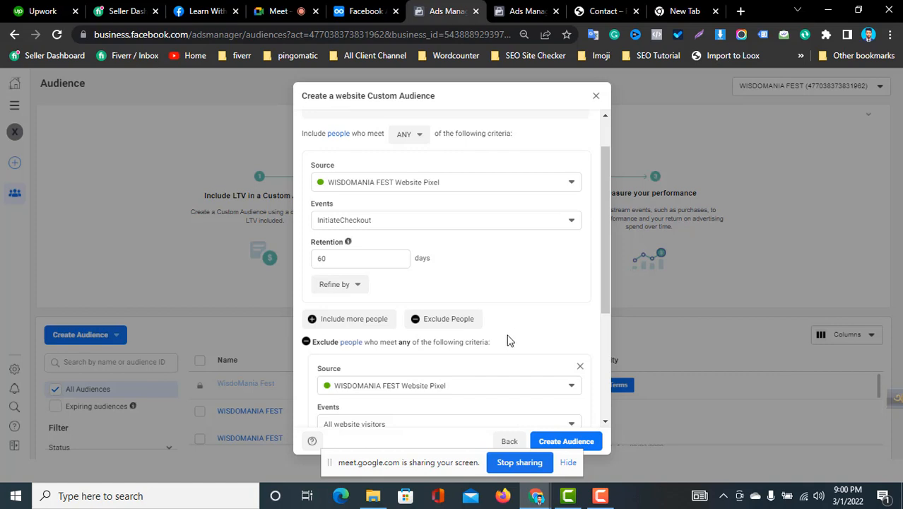
{"action": "scroll", "coordinate": [601, 351], "scroll_direction": "down", "scroll_amount": 1}
{"action": "scroll", "coordinate": [599, 351], "scroll_direction": "down", "scroll_amount": 1}
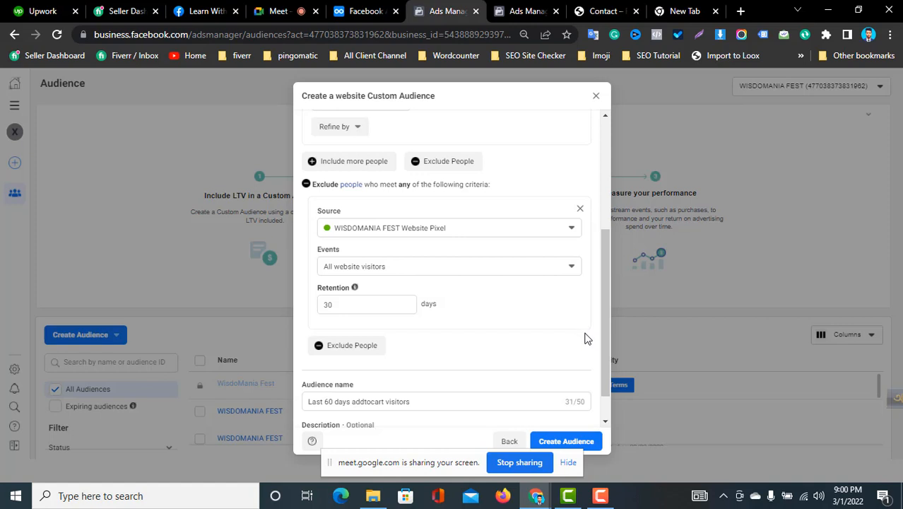
{"action": "left_click_drag", "start_coordinate": [605, 323], "coordinate": [604, 254]}
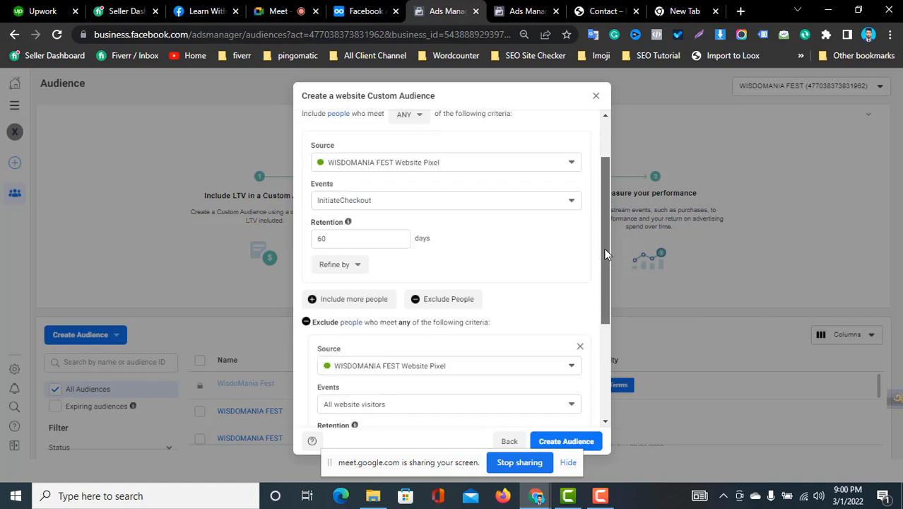
{"action": "left_click", "coordinate": [580, 346]}
{"action": "scroll", "coordinate": [602, 231], "scroll_direction": "up", "scroll_amount": 1}
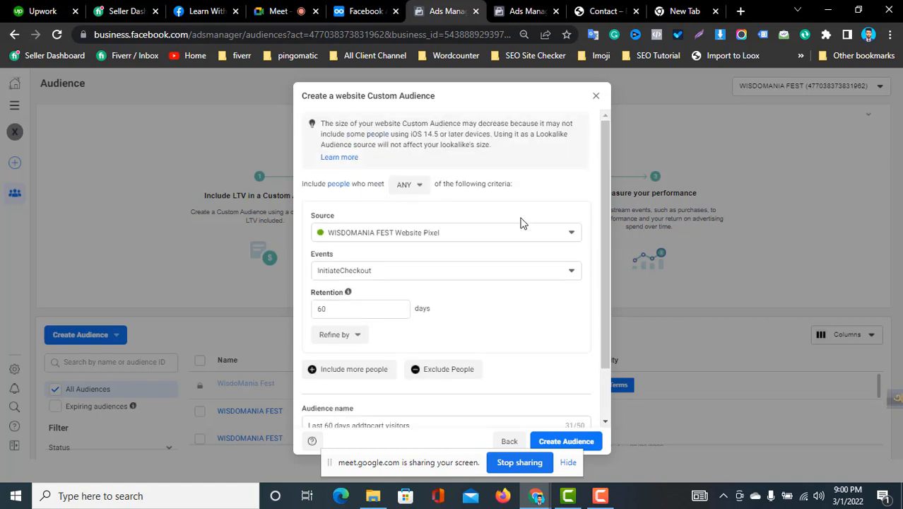
Step: Check the pixel source of the inclusion group, and close the website custom audience setup without creating the audience
{"action": "left_click", "coordinate": [458, 230]}
{"action": "left_click", "coordinate": [504, 209]}
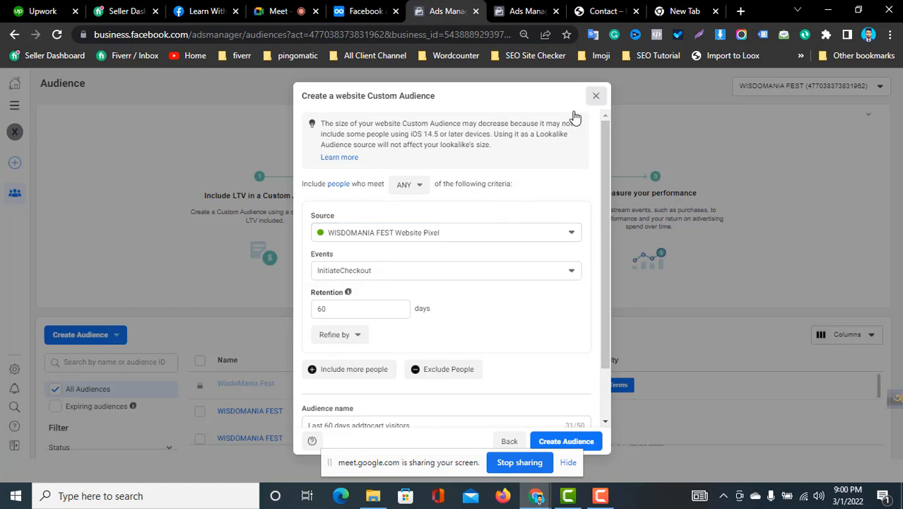
{"action": "left_click", "coordinate": [594, 94]}
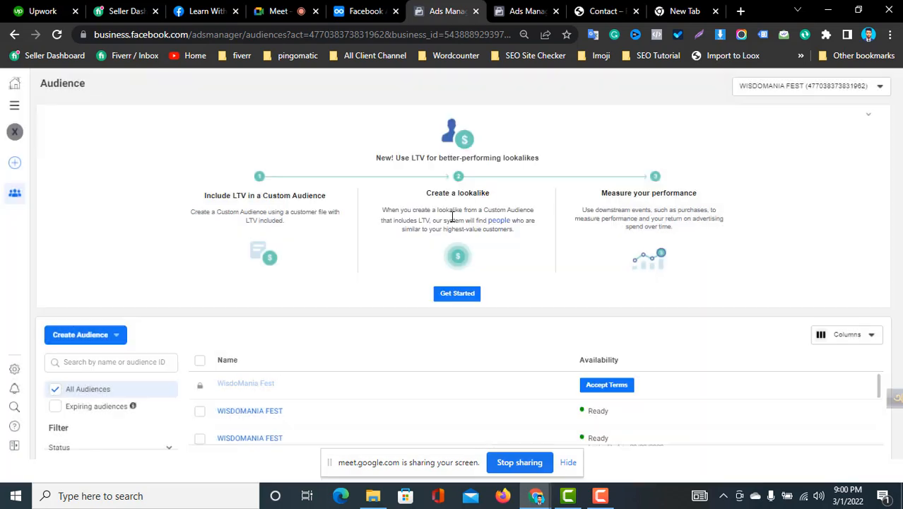
Step: Start a new custom audience with Website as its source and open its criteria setup
{"action": "left_click", "coordinate": [88, 337]}
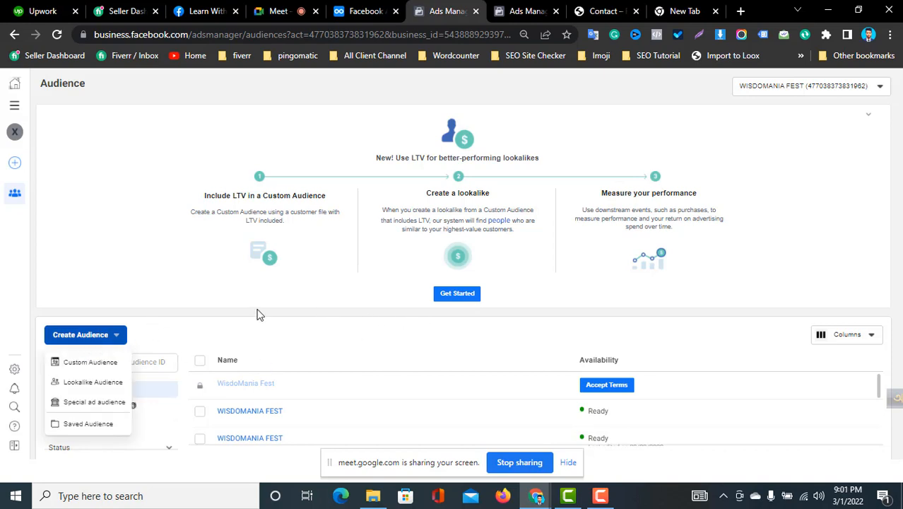
{"action": "left_click", "coordinate": [90, 362]}
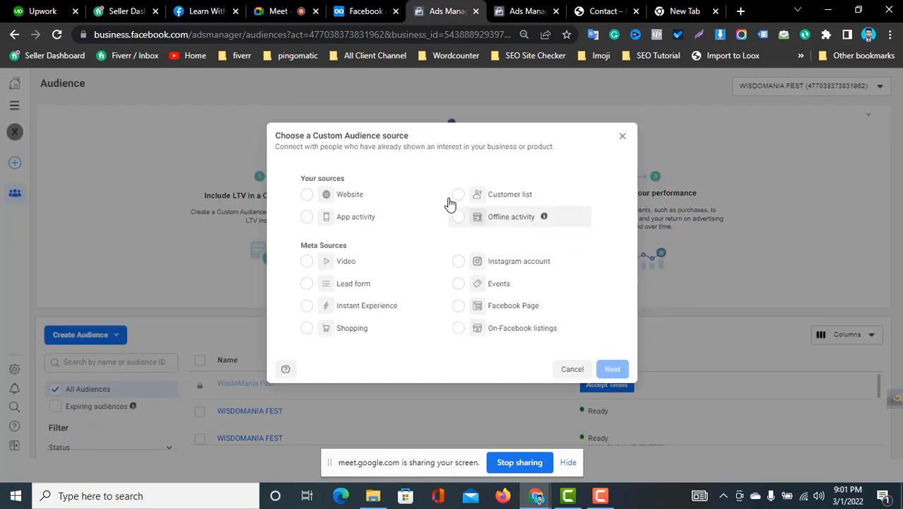
{"action": "left_click", "coordinate": [368, 195]}
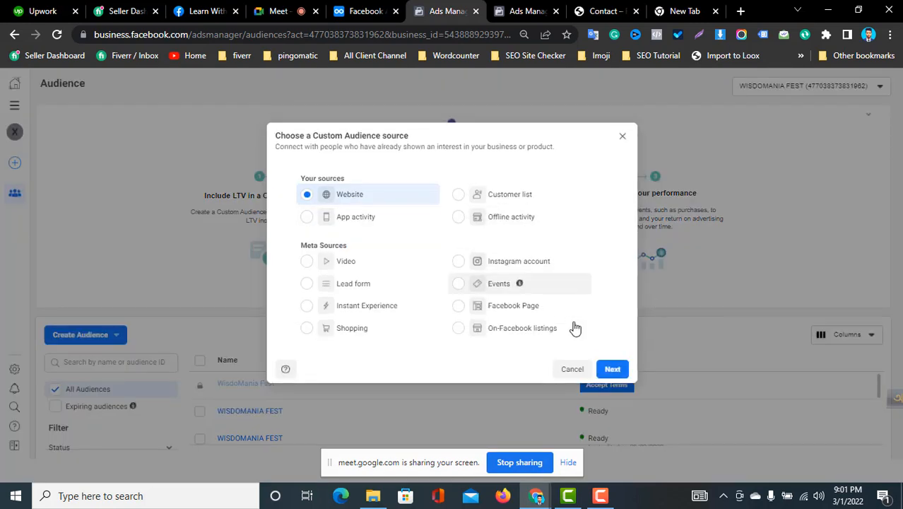
{"action": "left_click", "coordinate": [612, 369]}
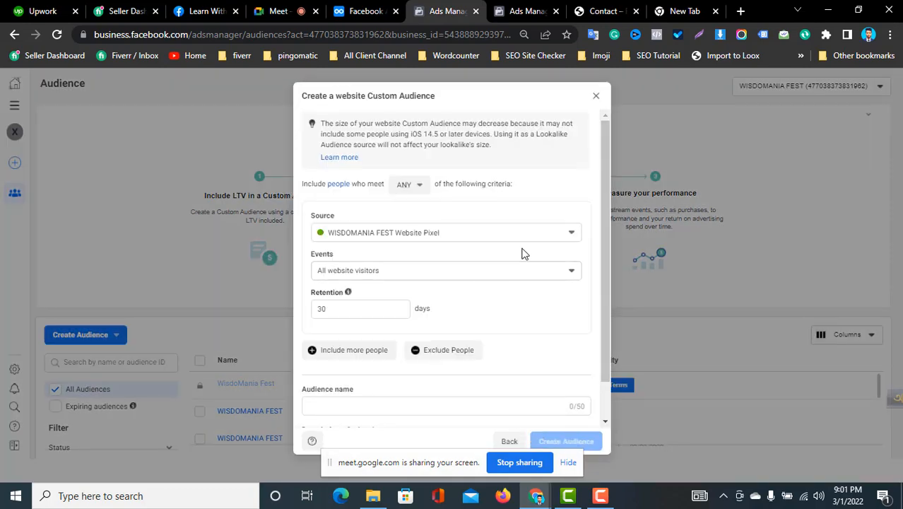
Step: Examine the event choices and the ANY/ALL criteria options of the website Custom Audience
{"action": "left_click", "coordinate": [511, 275]}
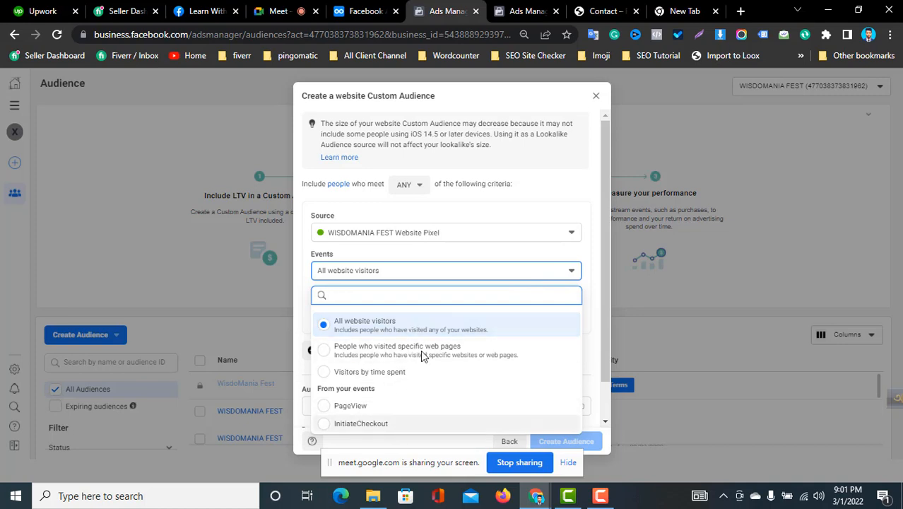
{"action": "left_click", "coordinate": [465, 255]}
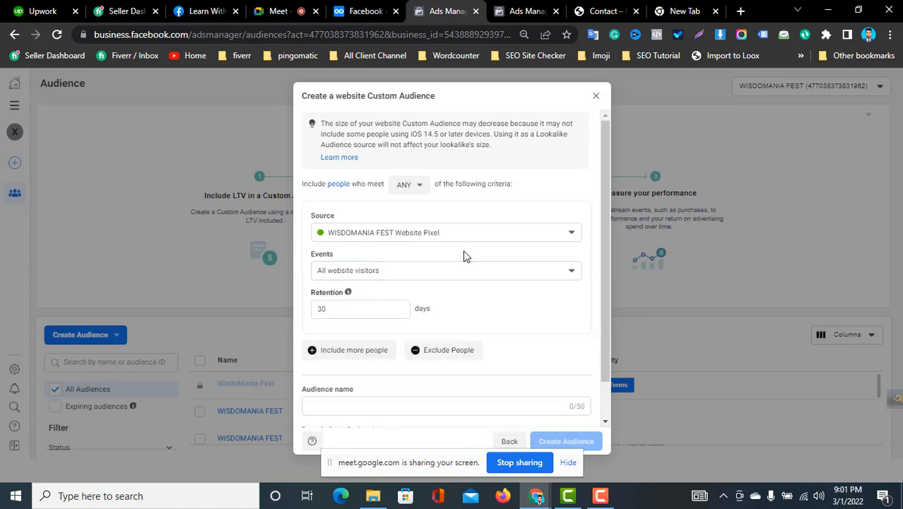
{"action": "left_click", "coordinate": [416, 184]}
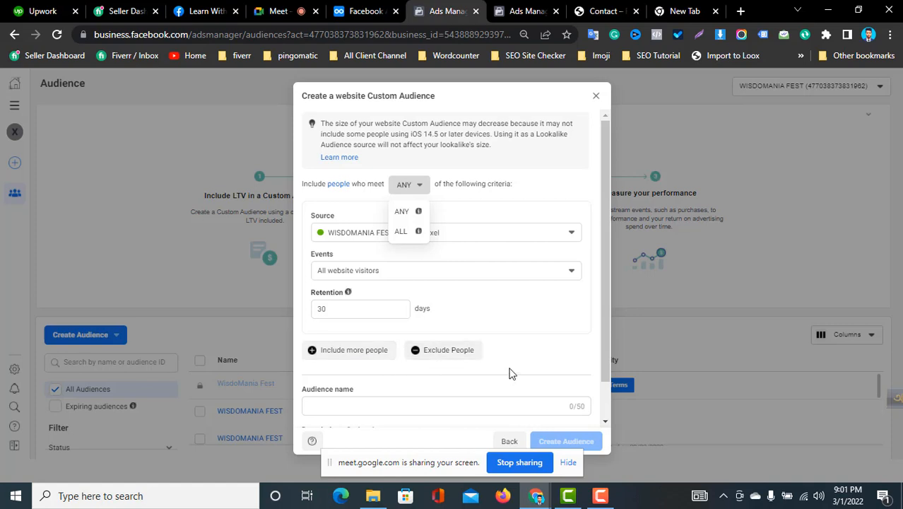
{"action": "left_click", "coordinate": [516, 307]}
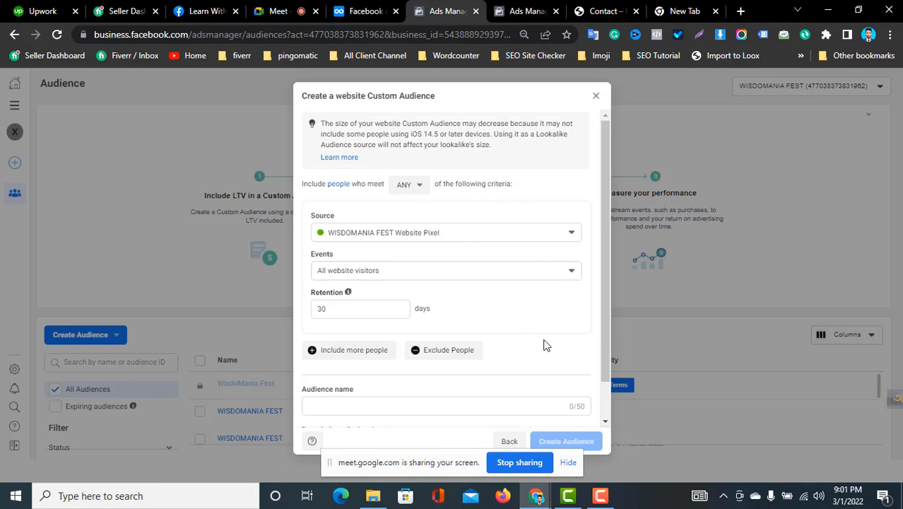
Step: View the watch store's Contact page, then return to the website Custom Audience form and close it
{"action": "left_click", "coordinate": [590, 11]}
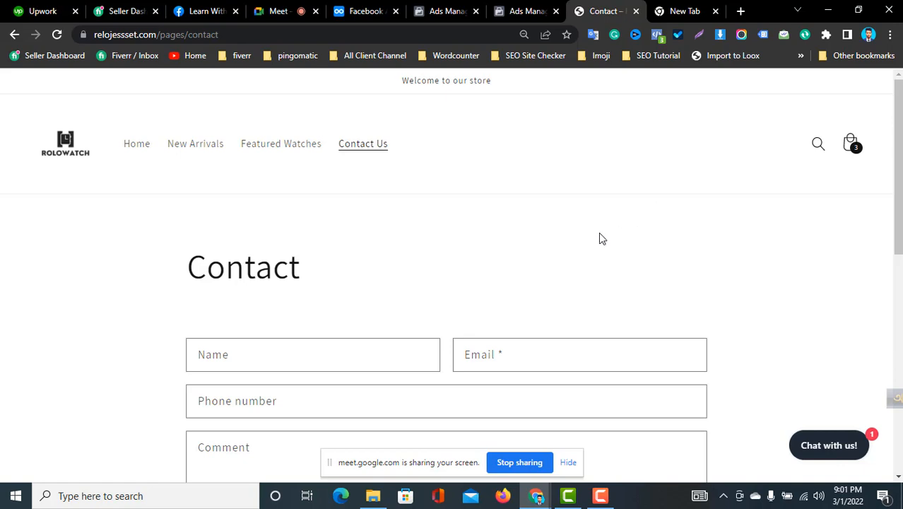
{"action": "left_click", "coordinate": [436, 11]}
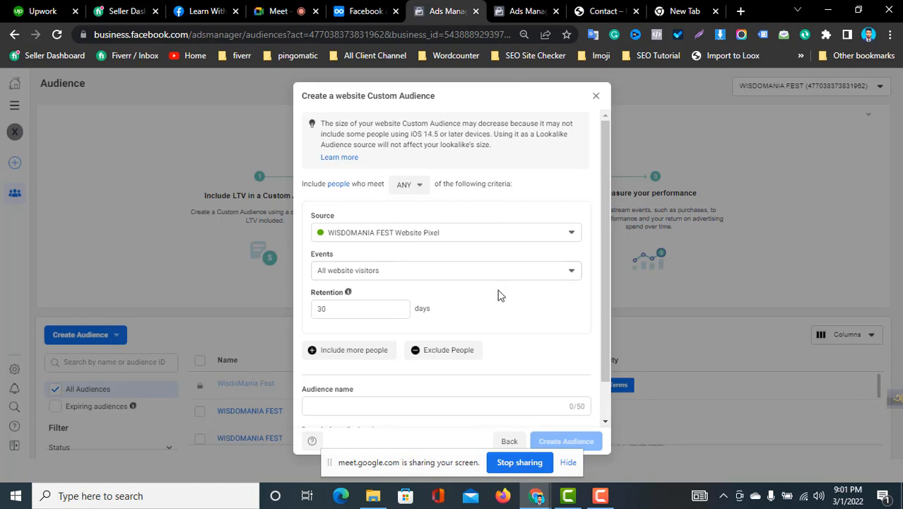
{"action": "left_click", "coordinate": [596, 96]}
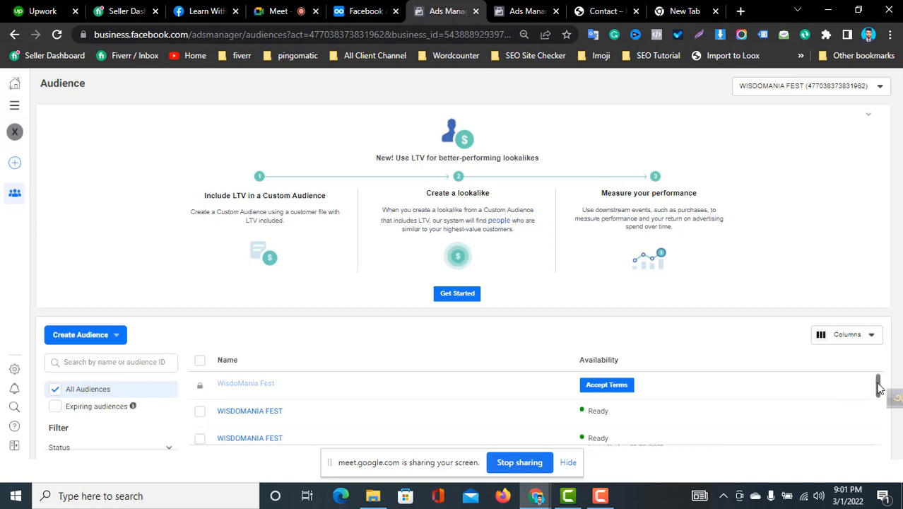
Step: Find the Lookalike (US, 10%) - Website Visitors audience in the audience list and inspect its size
{"action": "left_click_drag", "start_coordinate": [880, 387], "coordinate": [879, 424]}
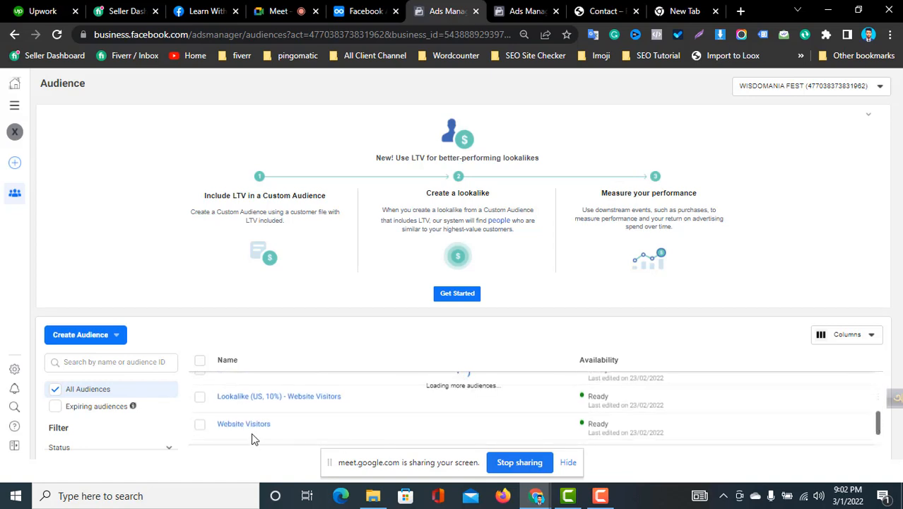
{"action": "mouse_move", "coordinate": [298, 399]}
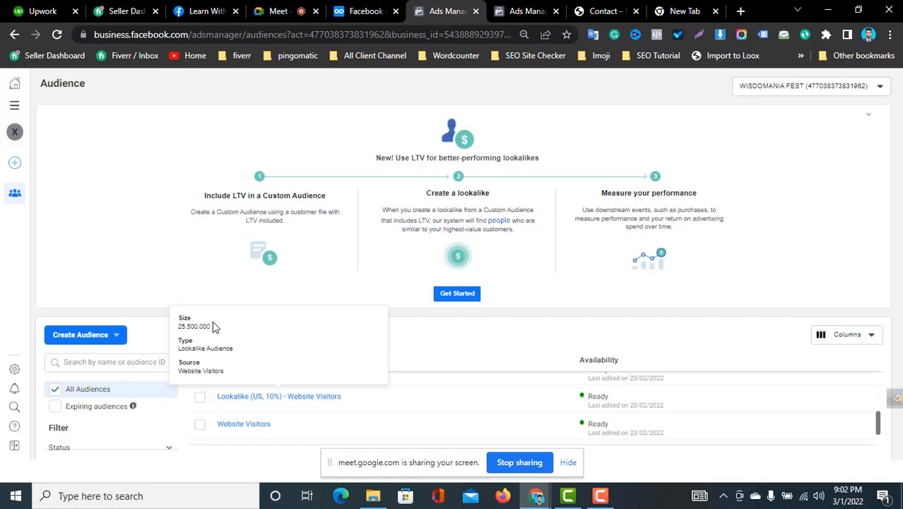
{"action": "left_click_drag", "start_coordinate": [215, 328], "coordinate": [176, 327]}
{"action": "left_click", "coordinate": [220, 327]}
{"action": "double_click", "coordinate": [220, 326]}
{"action": "left_click", "coordinate": [182, 329]}
{"action": "left_click_drag", "start_coordinate": [182, 328], "coordinate": [214, 330]}
{"action": "double_click", "coordinate": [213, 331]}
{"action": "left_click", "coordinate": [226, 328]}
Step: Create a new campaign with the Traffic objective in the other Ads Manager window and open its ad set
{"action": "left_click", "coordinate": [524, 11]}
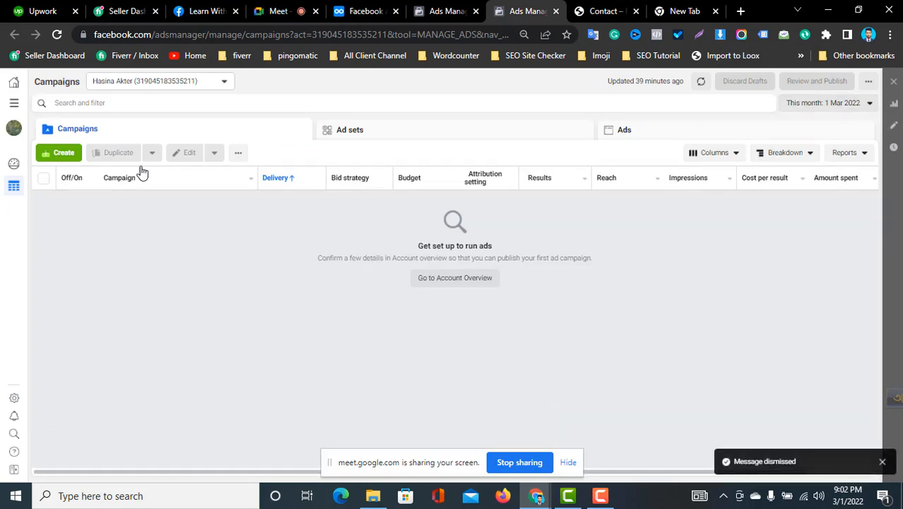
{"action": "left_click", "coordinate": [67, 154]}
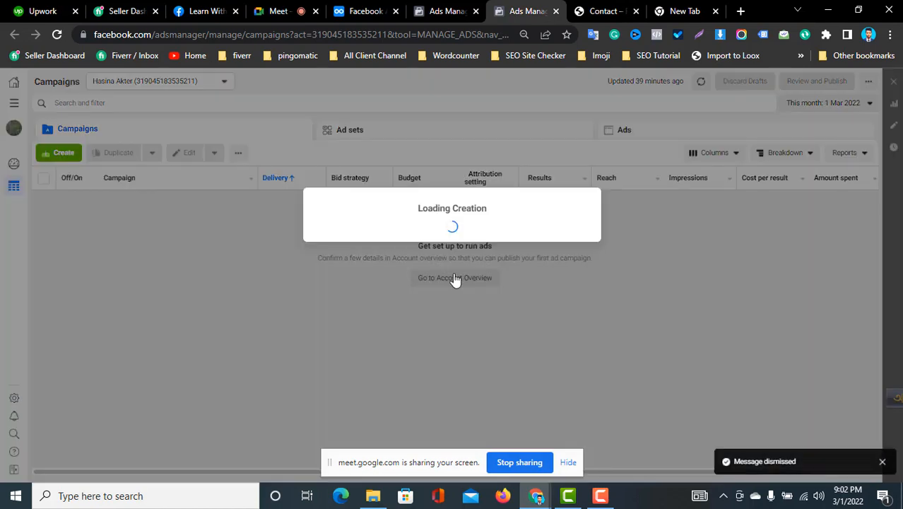
{"action": "left_click", "coordinate": [437, 263]}
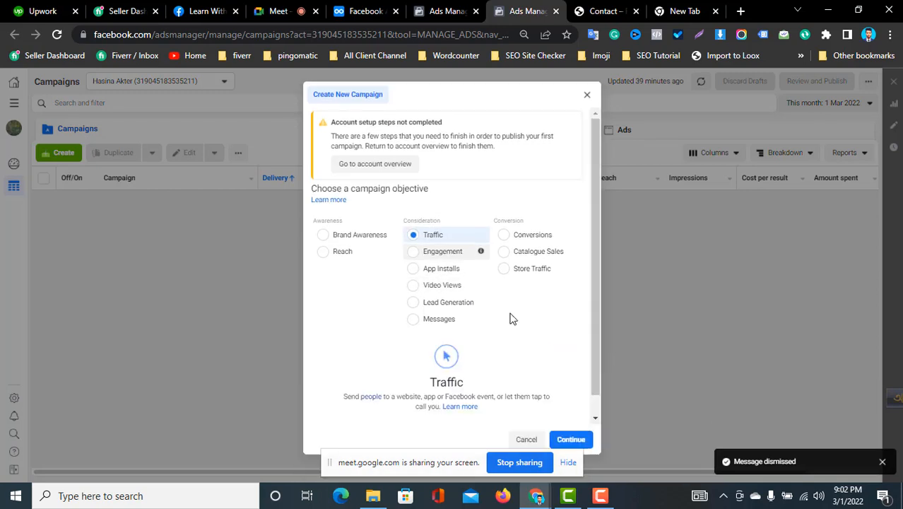
{"action": "left_click", "coordinate": [571, 439]}
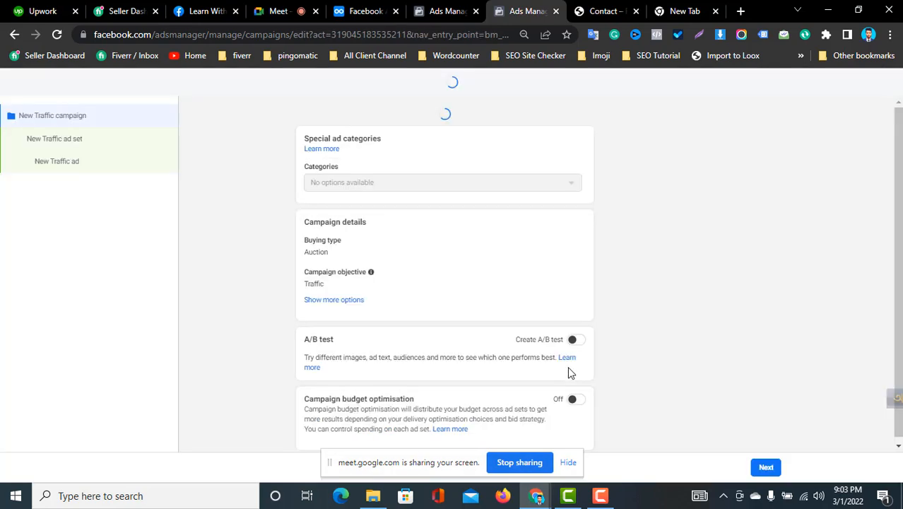
{"action": "left_click", "coordinate": [78, 140]}
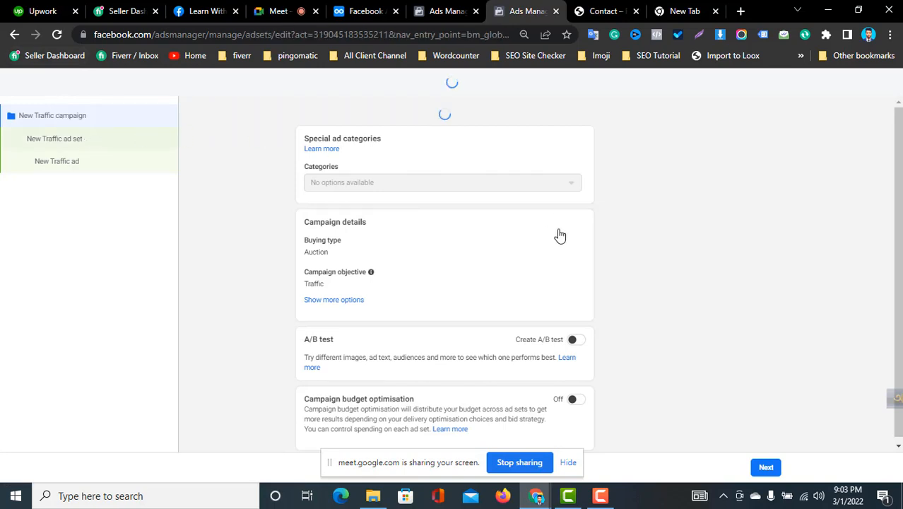
Step: Check the availability of the Lookalike (US, 10%) - Website Visitors audience against the new Traffic ad set
{"action": "left_click", "coordinate": [440, 6]}
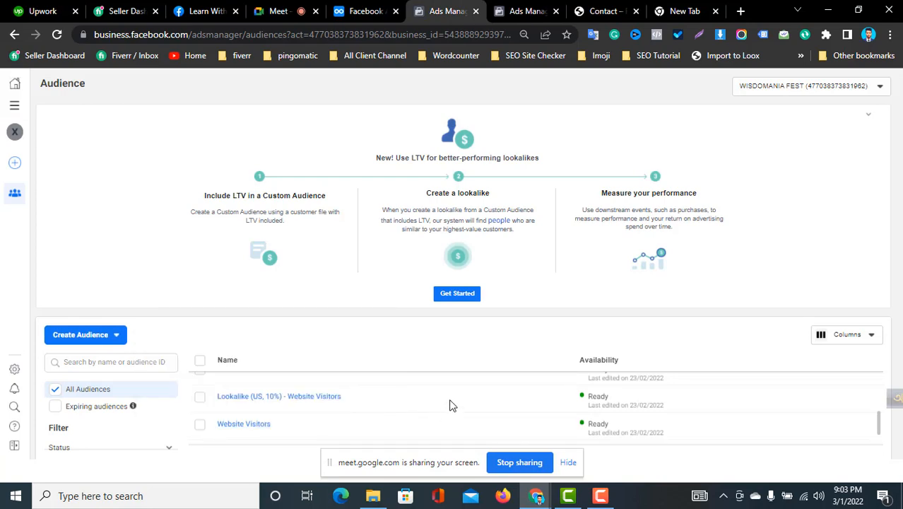
{"action": "left_click", "coordinate": [526, 10]}
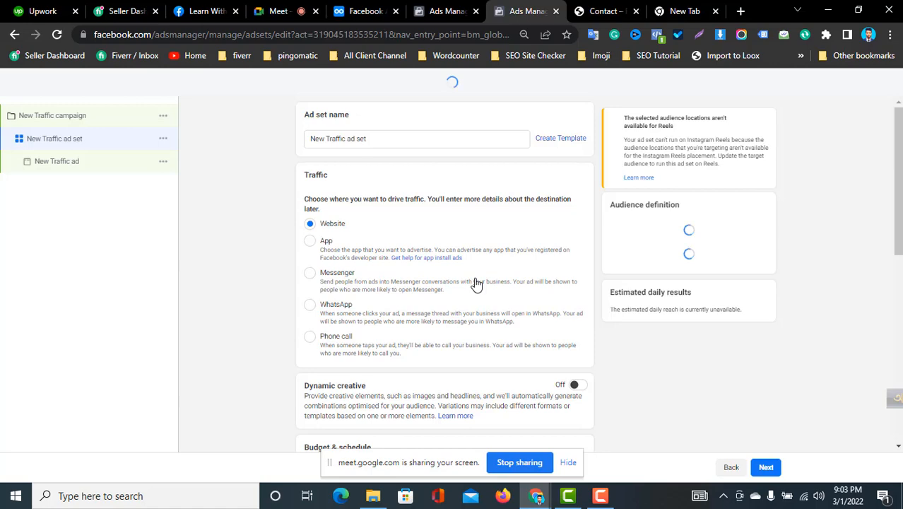
{"action": "left_click_drag", "start_coordinate": [901, 206], "coordinate": [901, 330]}
{"action": "left_click", "coordinate": [433, 5]}
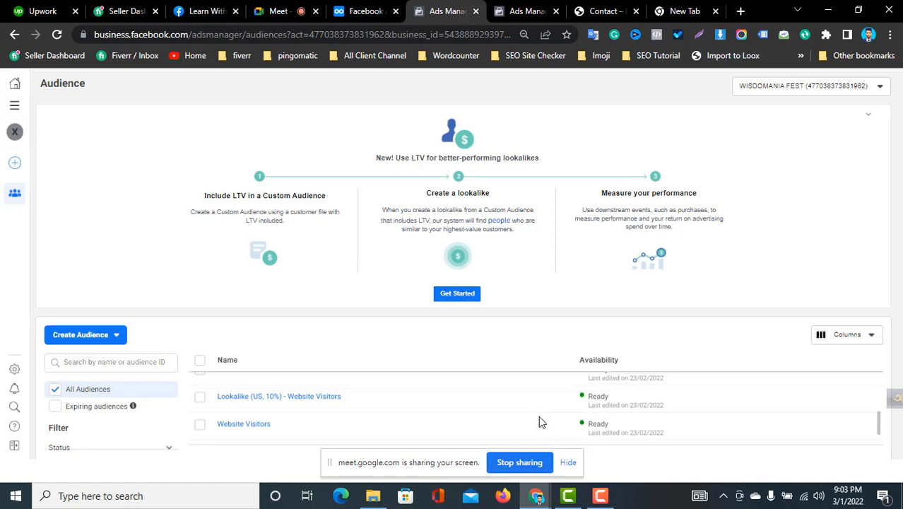
{"action": "double_click", "coordinate": [595, 396]}
{"action": "double_click", "coordinate": [593, 399]}
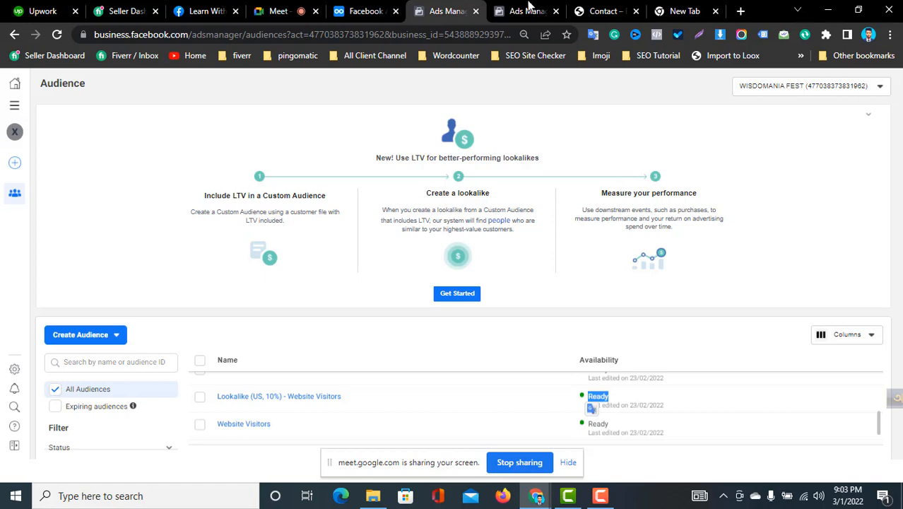
Step: Look up the saved audiences offered in the Traffic ad set and compare them with the lookalike audience in the list
{"action": "left_click", "coordinate": [530, 9]}
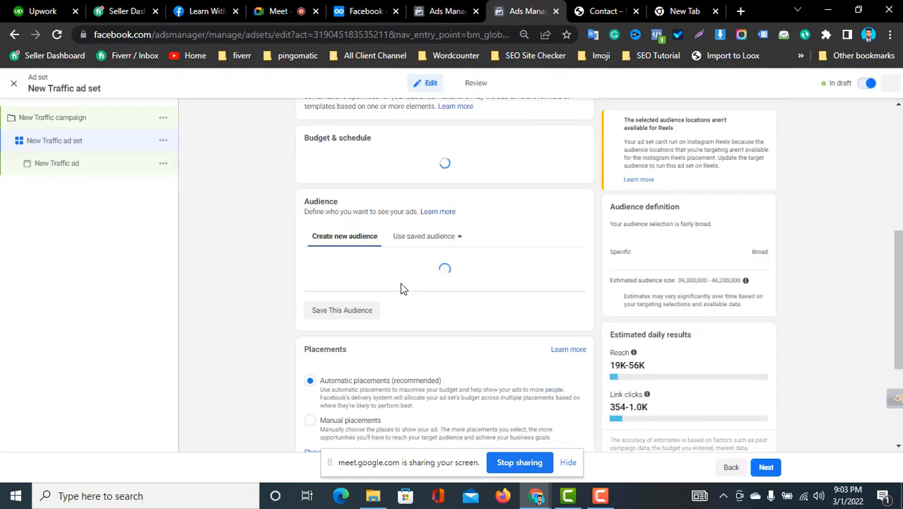
{"action": "scroll", "coordinate": [419, 188], "scroll_direction": "down", "scroll_amount": 4}
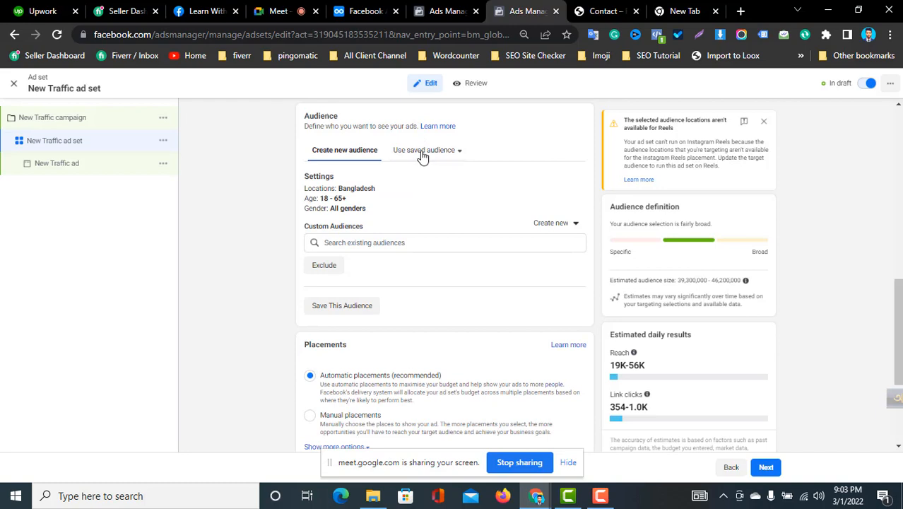
{"action": "left_click", "coordinate": [428, 153]}
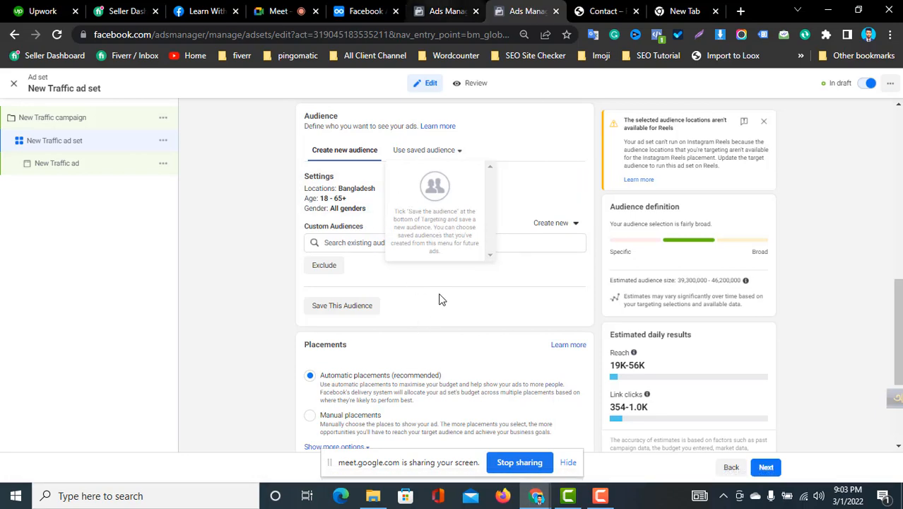
{"action": "key", "text": "ctrl+shift+Tab"}
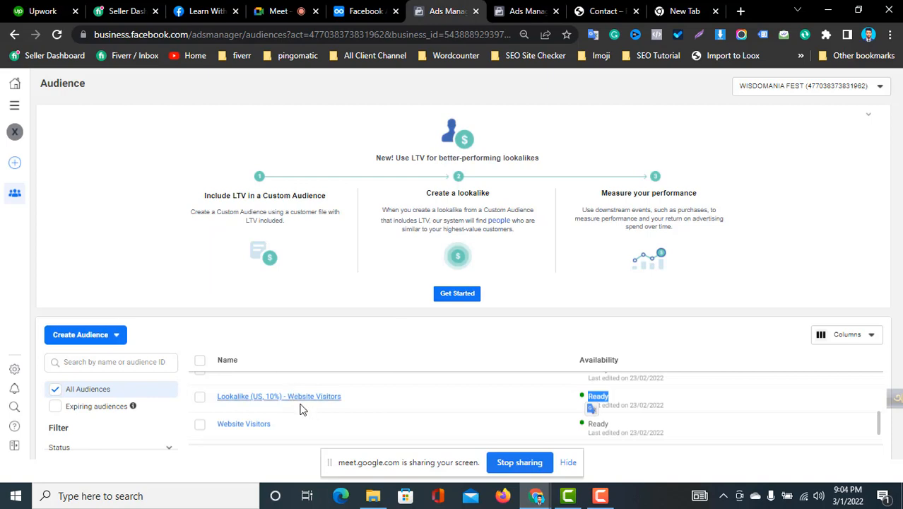
{"action": "mouse_move", "coordinate": [301, 400]}
{"action": "left_click", "coordinate": [542, 7]}
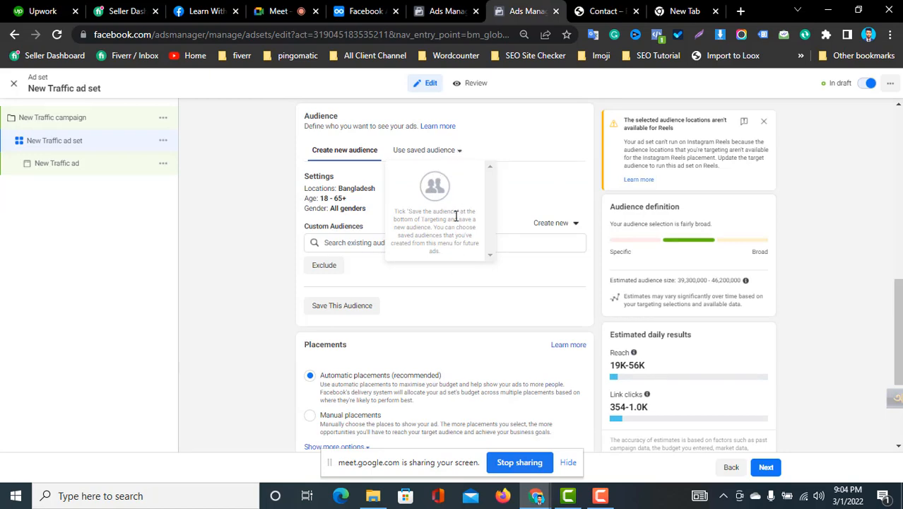
Step: Review the audience types available for creation, including Saved Audience, and revisit the ad set's Audience section
{"action": "left_click", "coordinate": [440, 11]}
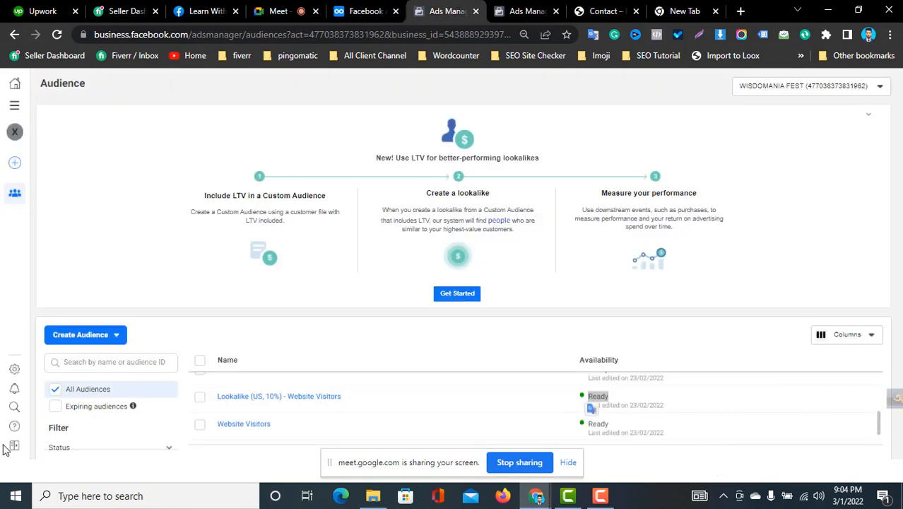
{"action": "left_click", "coordinate": [85, 336]}
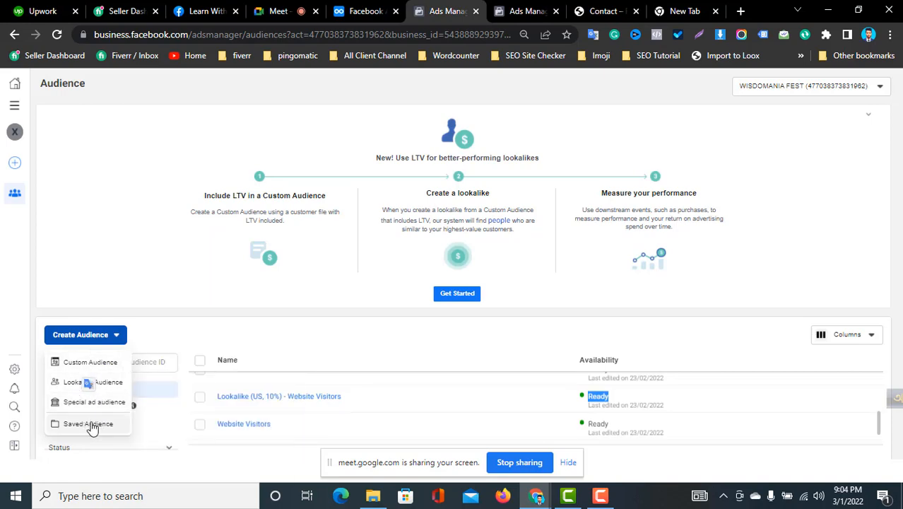
{"action": "mouse_move", "coordinate": [92, 426]}
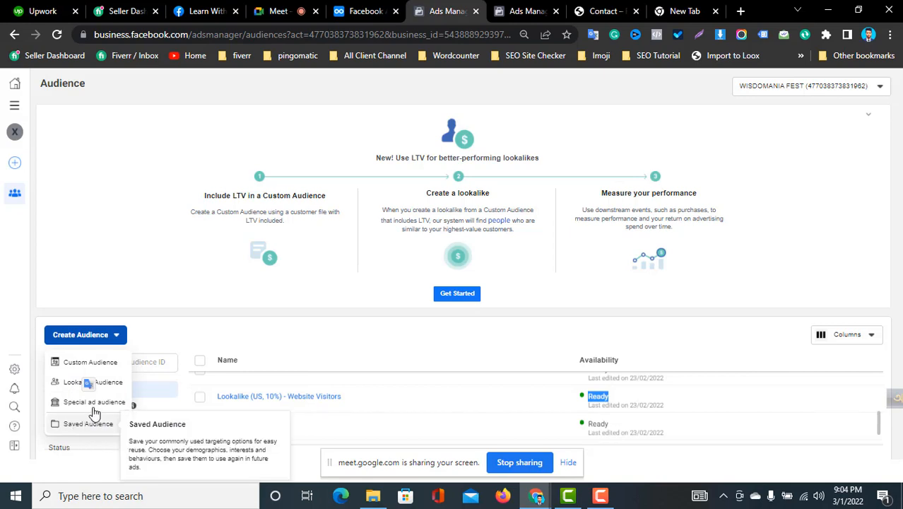
{"action": "mouse_move", "coordinate": [83, 410]}
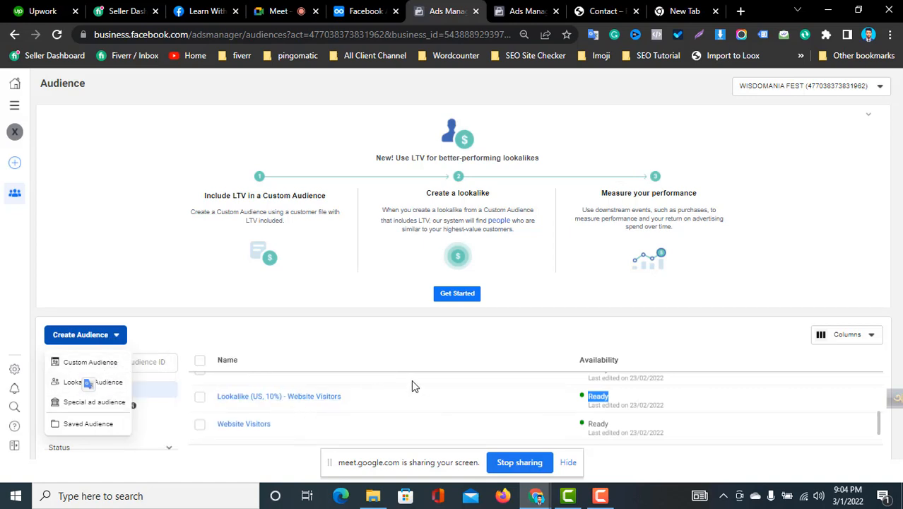
{"action": "left_click", "coordinate": [523, 12]}
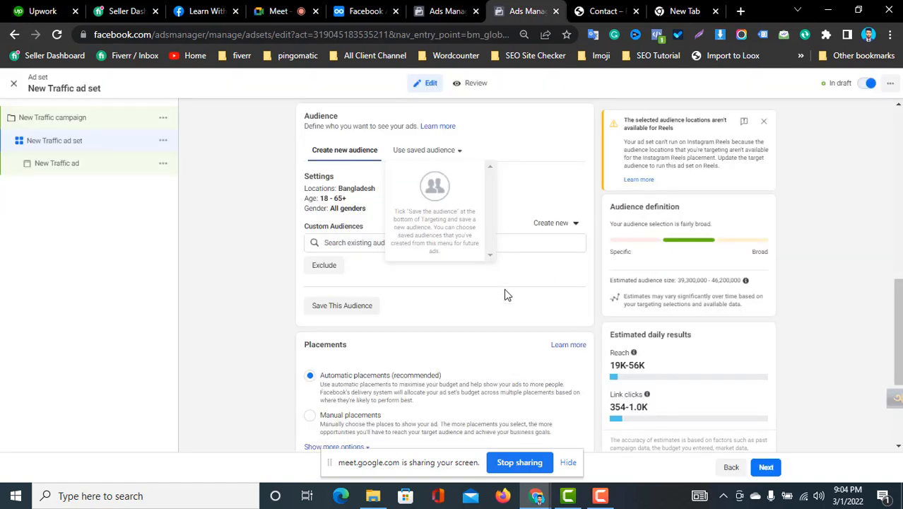
Step: Start a new Custom Audience in the audience list using Customer list as its source
{"action": "left_click", "coordinate": [447, 11]}
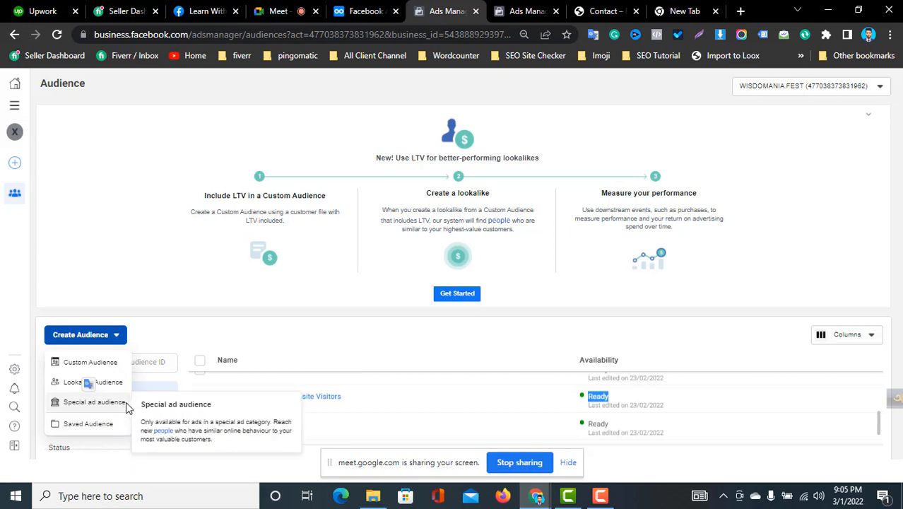
{"action": "left_click", "coordinate": [86, 363]}
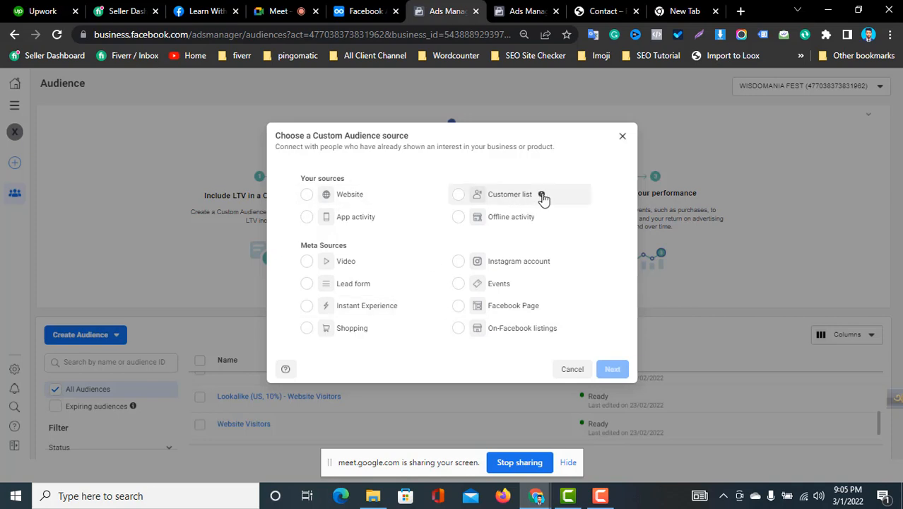
{"action": "mouse_move", "coordinate": [542, 195]}
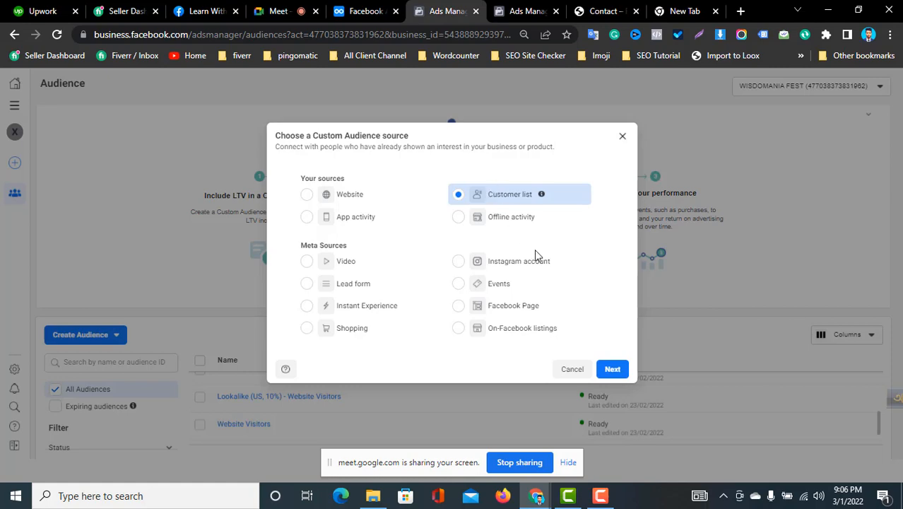
{"action": "left_click", "coordinate": [611, 369]}
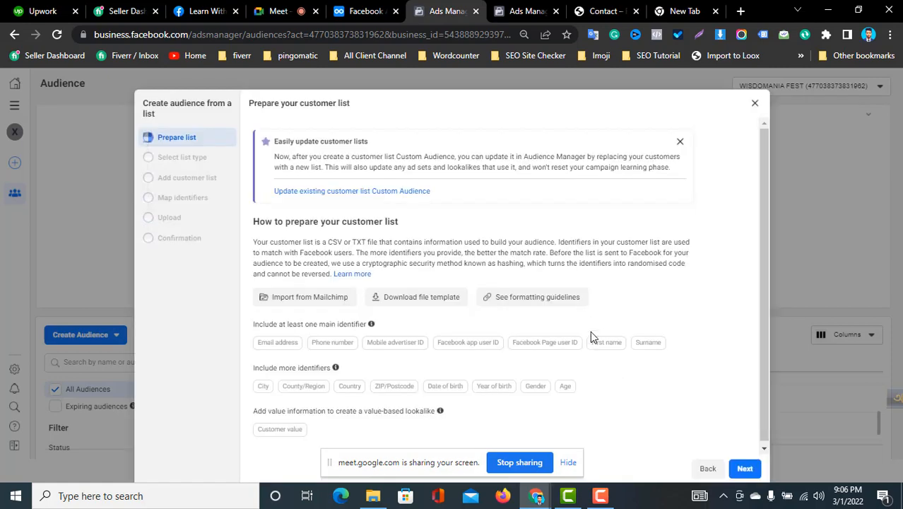
Step: Examine the customer list identifiers and the formatting guidelines for the Email address identifier
{"action": "scroll", "coordinate": [524, 336], "scroll_direction": "down", "scroll_amount": 1}
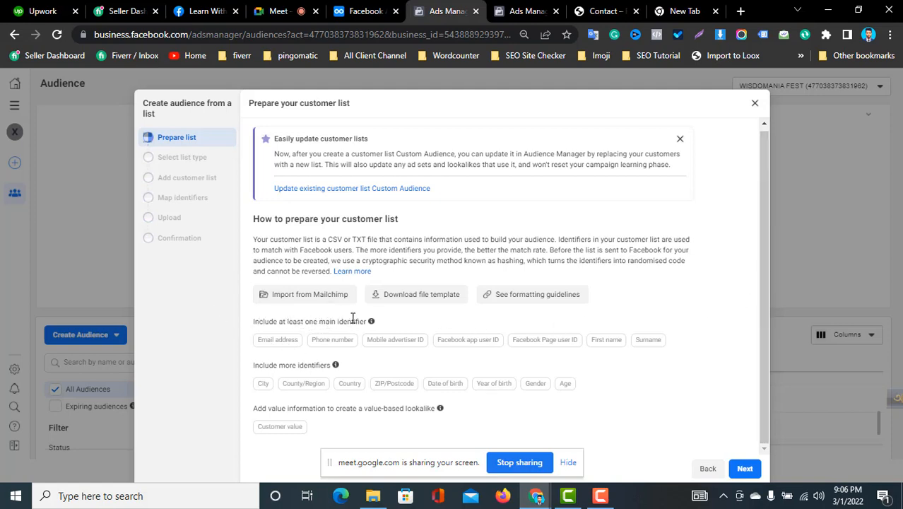
{"action": "double_click", "coordinate": [274, 342]}
{"action": "mouse_move", "coordinate": [285, 341]}
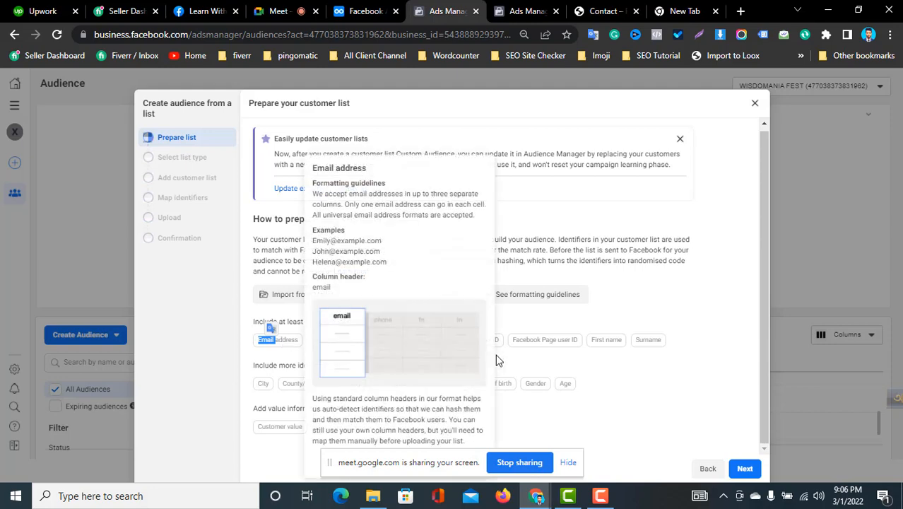
{"action": "left_click", "coordinate": [586, 370]}
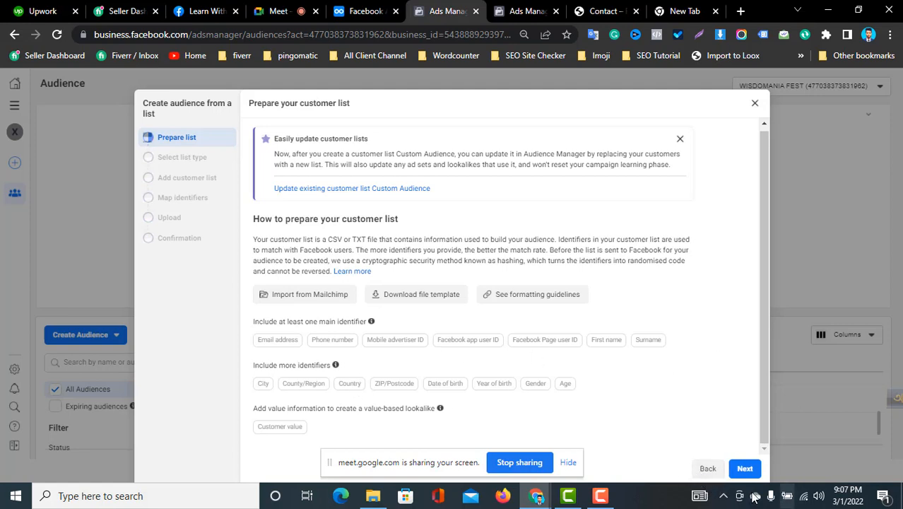
Step: Close the customer list setup and start a new Custom Audience from the audience list
{"action": "left_click", "coordinate": [755, 103]}
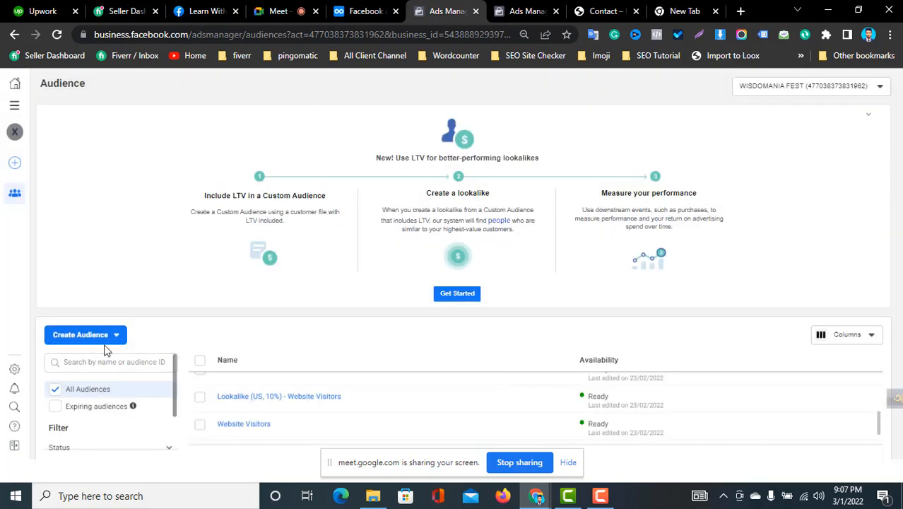
{"action": "left_click", "coordinate": [84, 336]}
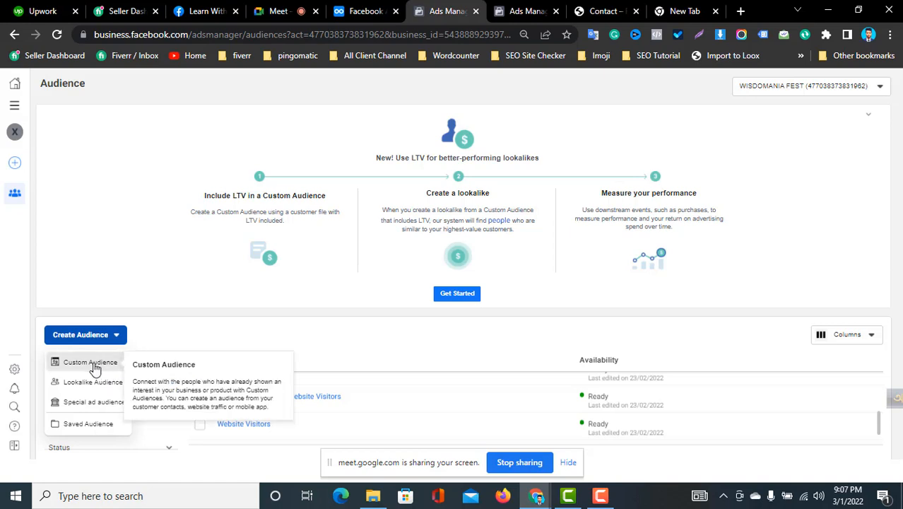
{"action": "left_click", "coordinate": [92, 364]}
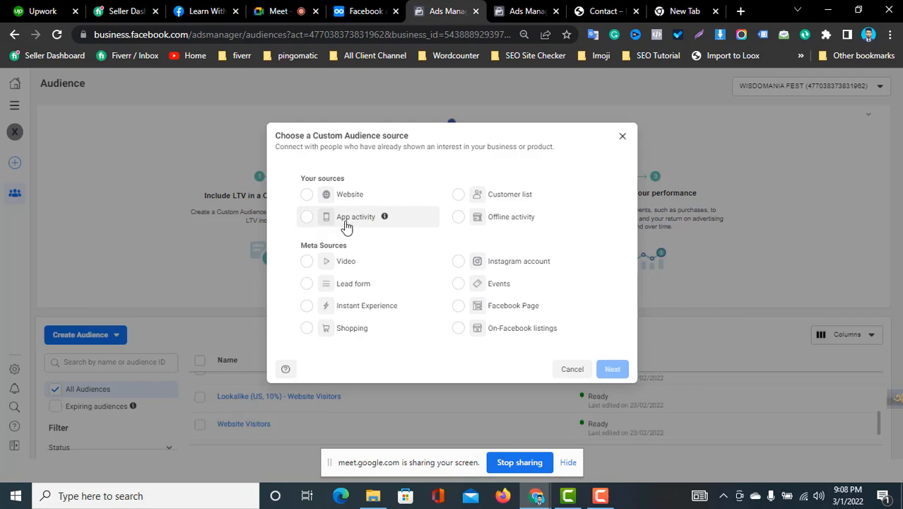
Step: Review the App activity and Offline activity sources alongside the Audience section of the Traffic ad set
{"action": "left_click", "coordinate": [523, 11]}
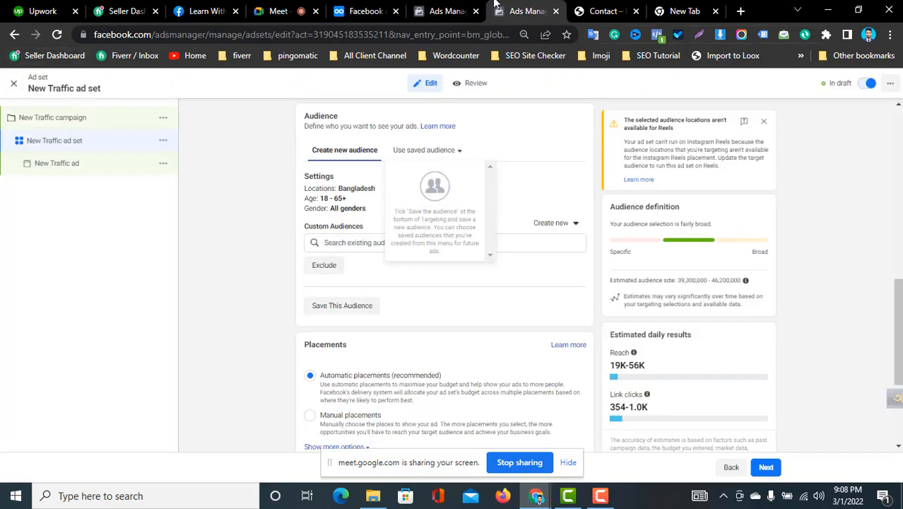
{"action": "left_click", "coordinate": [445, 11]}
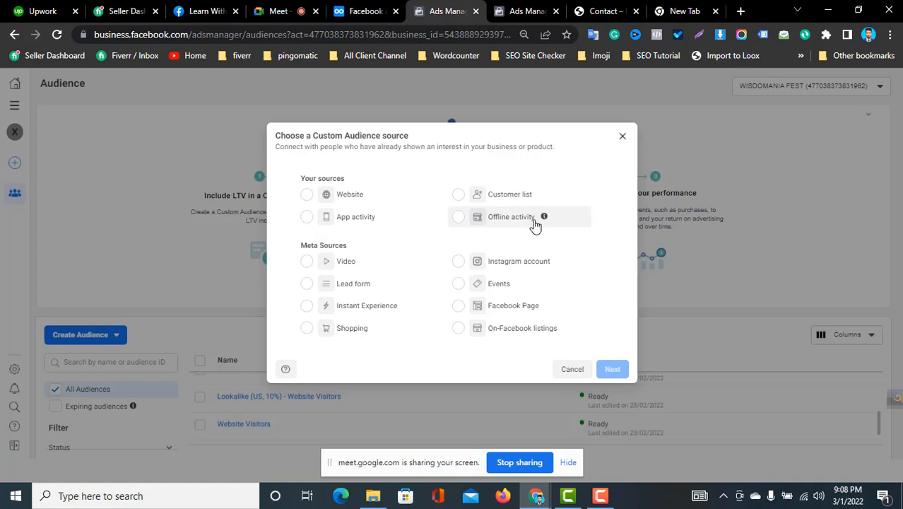
{"action": "mouse_move", "coordinate": [545, 221]}
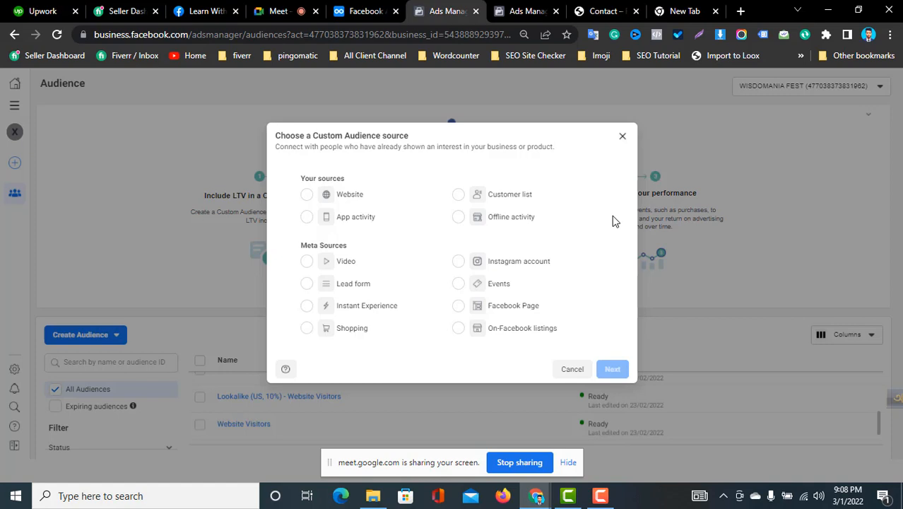
{"action": "left_click", "coordinate": [548, 7]}
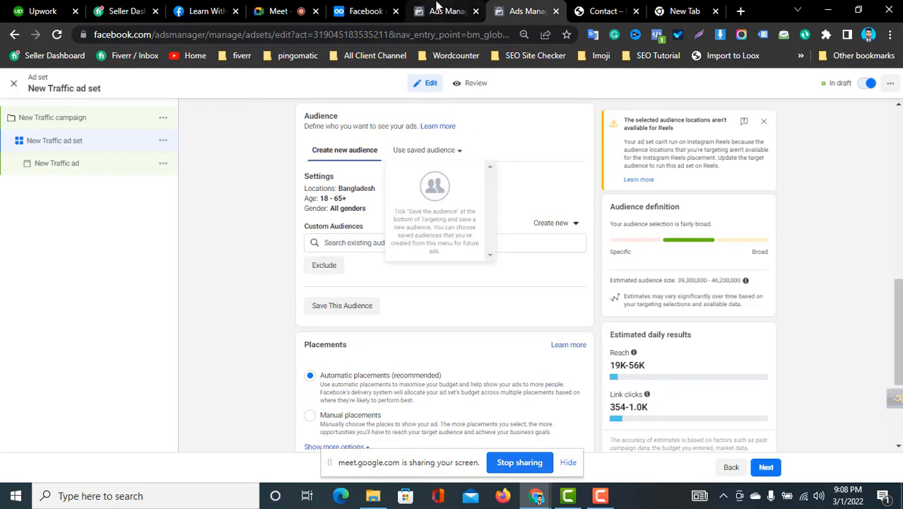
{"action": "left_click", "coordinate": [463, 8]}
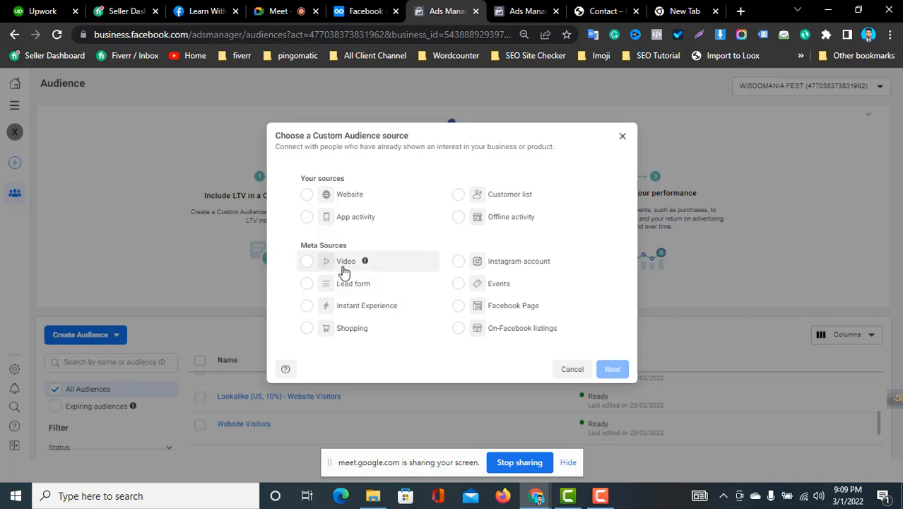
Step: Choose Video as the Custom Audience source and set its engagement to people who have watched at least 95% of your video
{"action": "left_click", "coordinate": [307, 263]}
{"action": "left_click", "coordinate": [610, 371]}
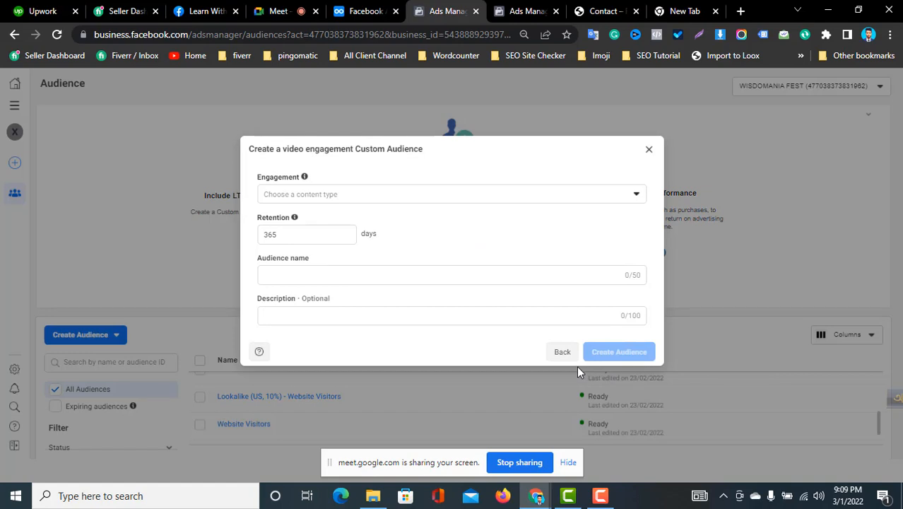
{"action": "left_click", "coordinate": [384, 195]}
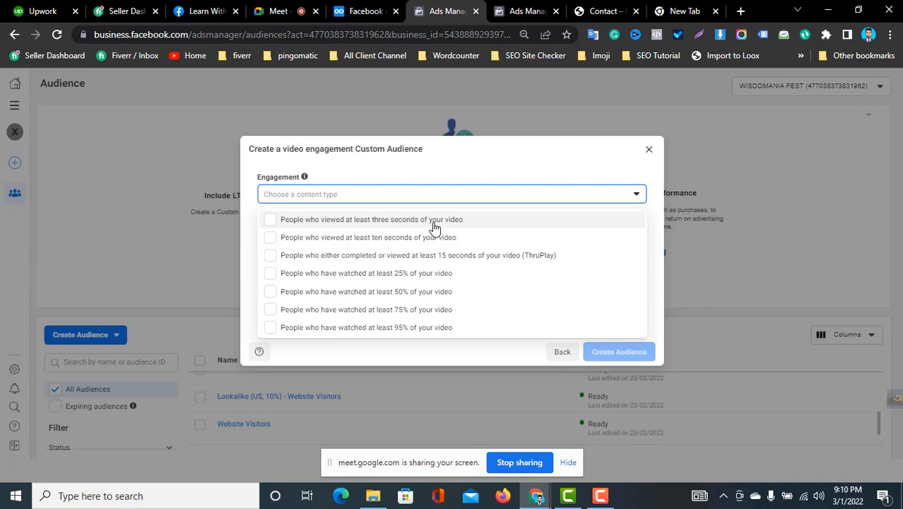
{"action": "left_click", "coordinate": [436, 329]}
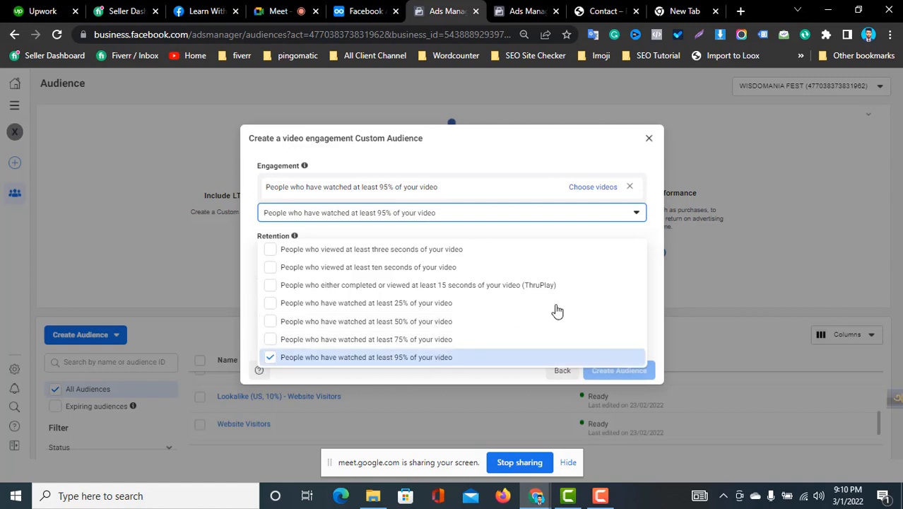
{"action": "left_click", "coordinate": [655, 244]}
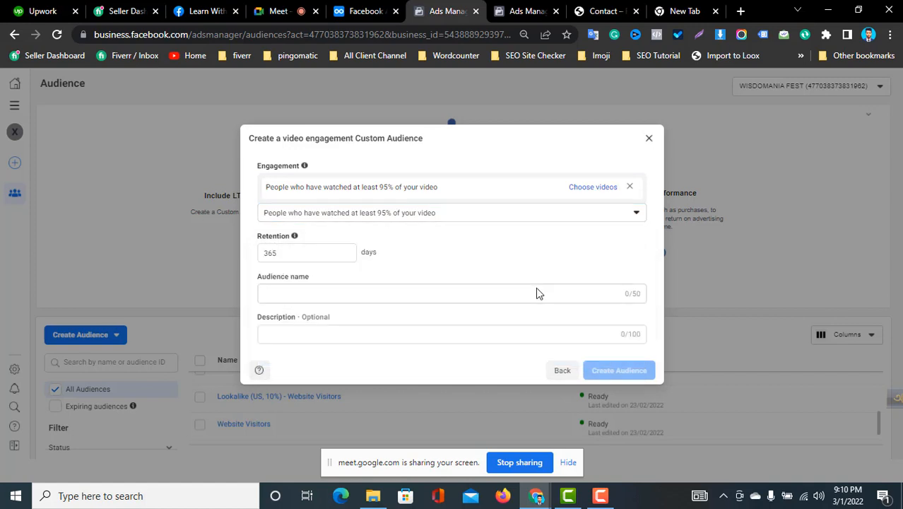
Step: Set the video engagement audience's retention to 60 days
{"action": "left_click_drag", "start_coordinate": [290, 255], "coordinate": [256, 258]}
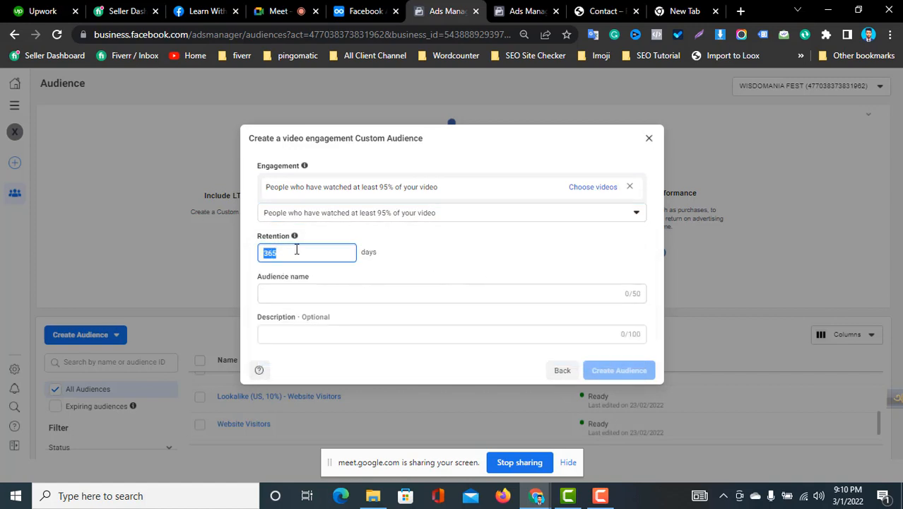
{"action": "type", "text": "60"}
{"action": "left_click", "coordinate": [383, 295]}
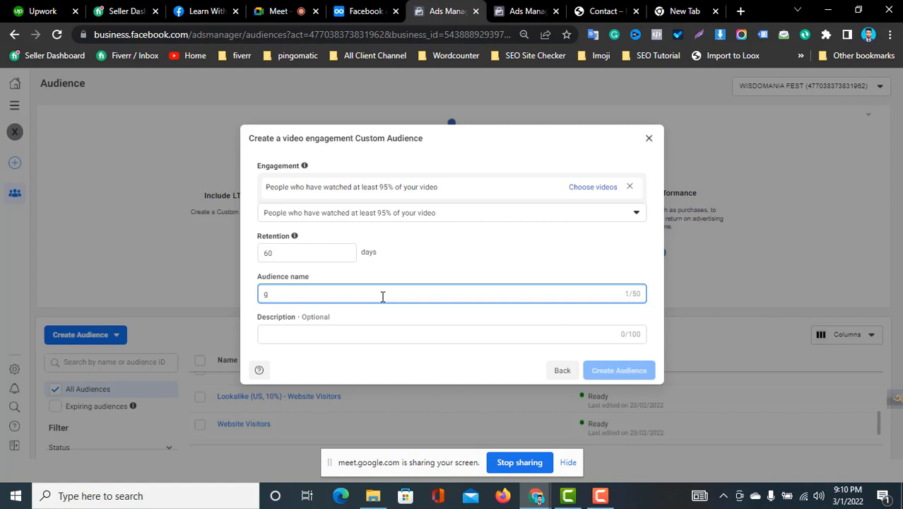
{"action": "key", "text": "BackSpace"}
{"action": "left_click", "coordinate": [491, 260]}
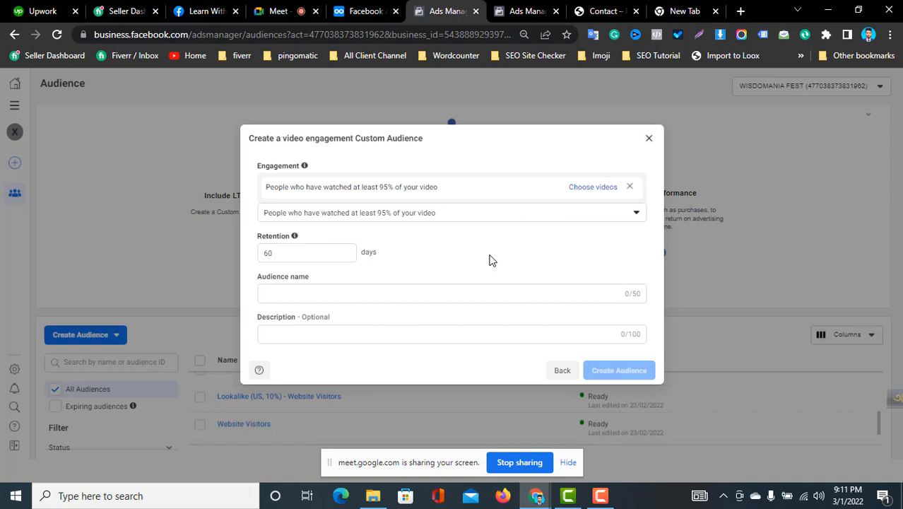
{"action": "left_click_drag", "start_coordinate": [297, 252], "coordinate": [244, 253]}
{"action": "left_click", "coordinate": [378, 262]}
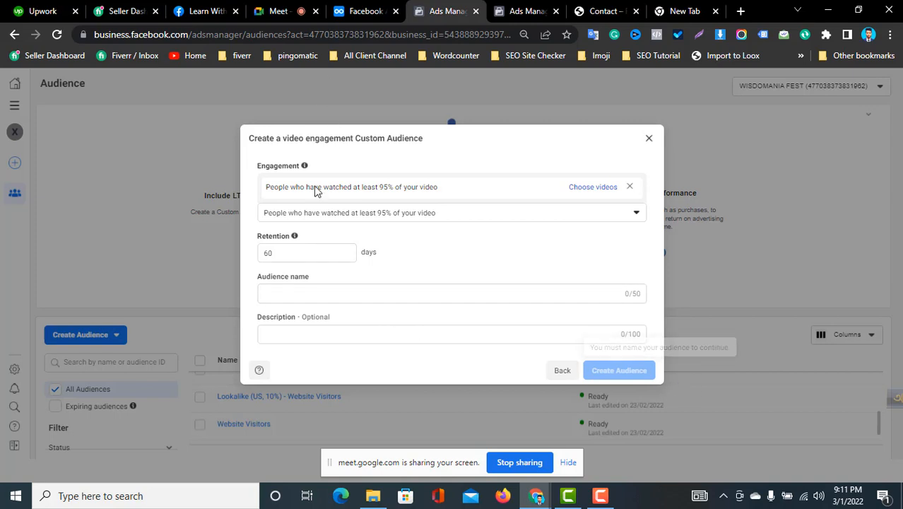
Step: Select the video 01.mp4 from the Rolowatch Facebook Page for the 95% watched engagement
{"action": "left_click_drag", "start_coordinate": [269, 187], "coordinate": [438, 187]}
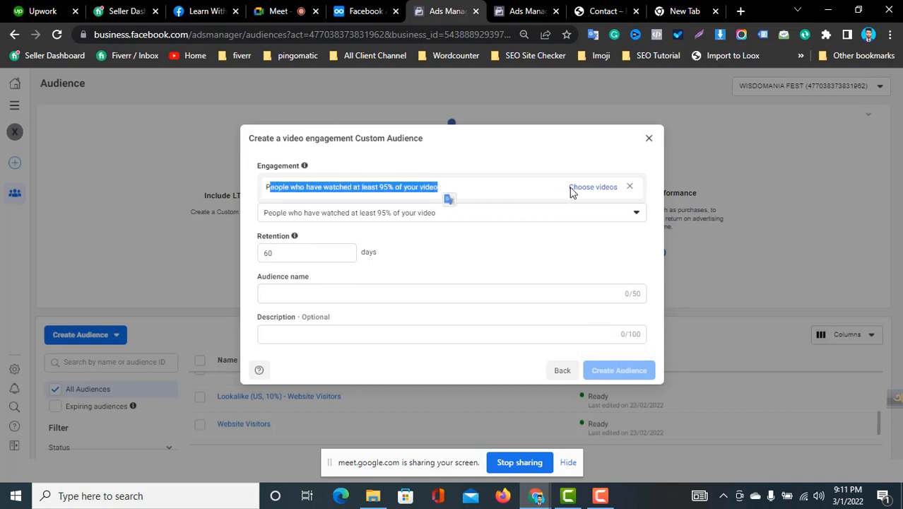
{"action": "left_click", "coordinate": [592, 248]}
{"action": "left_click", "coordinate": [587, 188]}
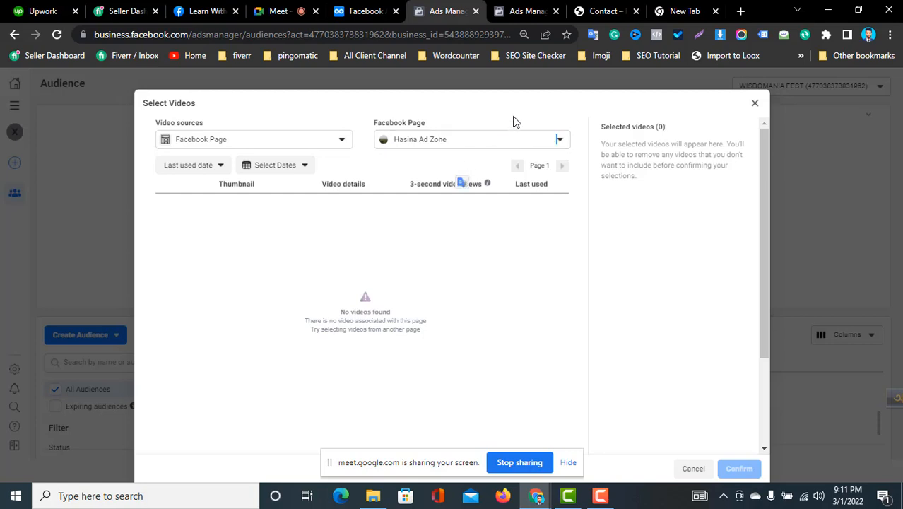
{"action": "left_click", "coordinate": [511, 149]}
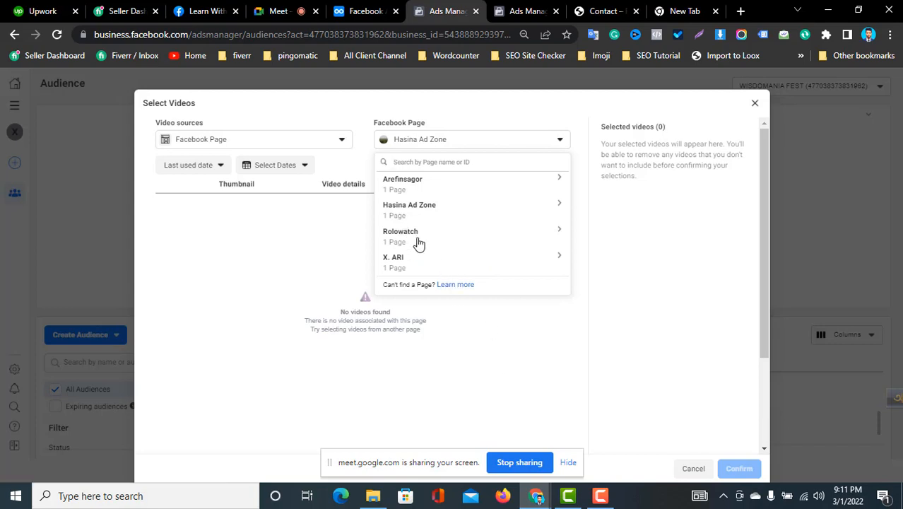
{"action": "left_click", "coordinate": [417, 244]}
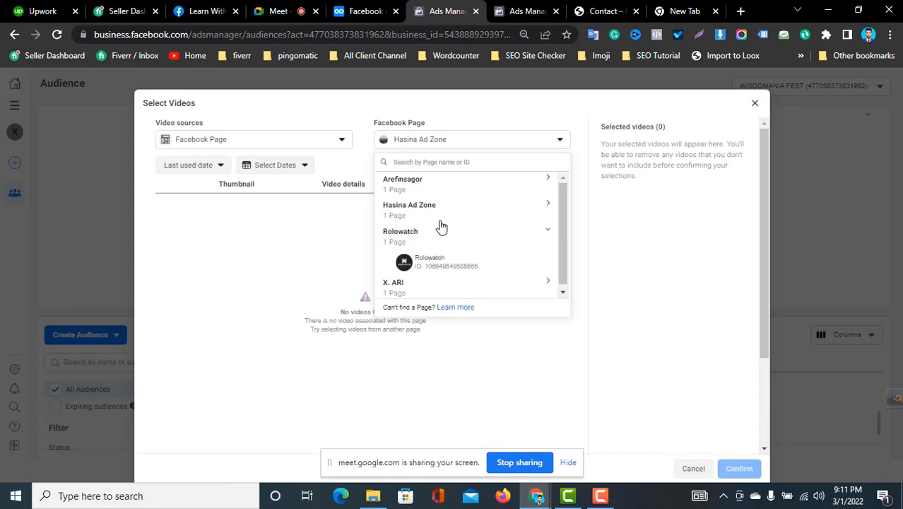
{"action": "left_click", "coordinate": [433, 260]}
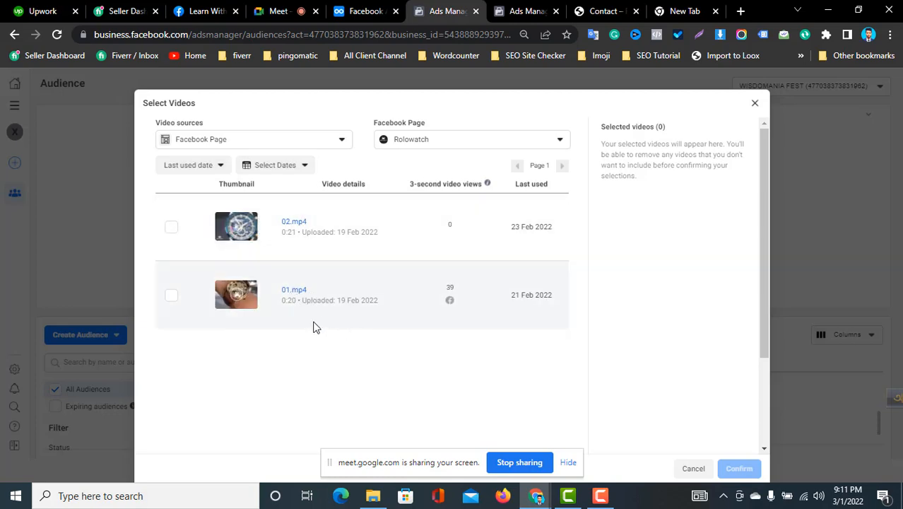
{"action": "left_click", "coordinate": [171, 297]}
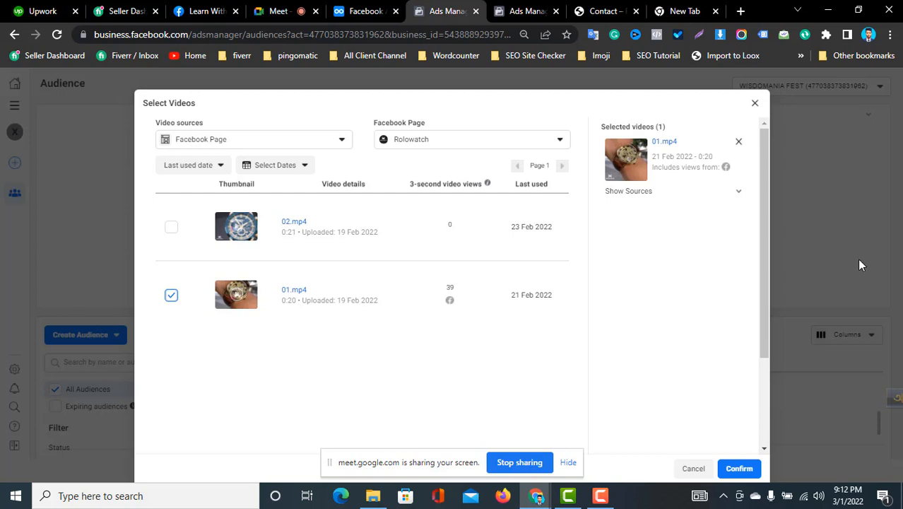
Step: Check the available video source types and discard the 01.mp4 selection without confirming any video
{"action": "left_click", "coordinate": [290, 141]}
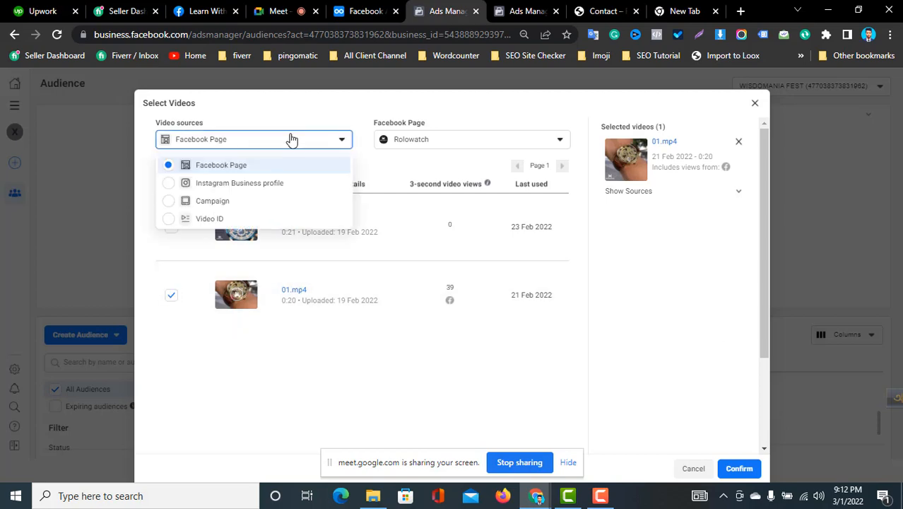
{"action": "left_click", "coordinate": [292, 139]}
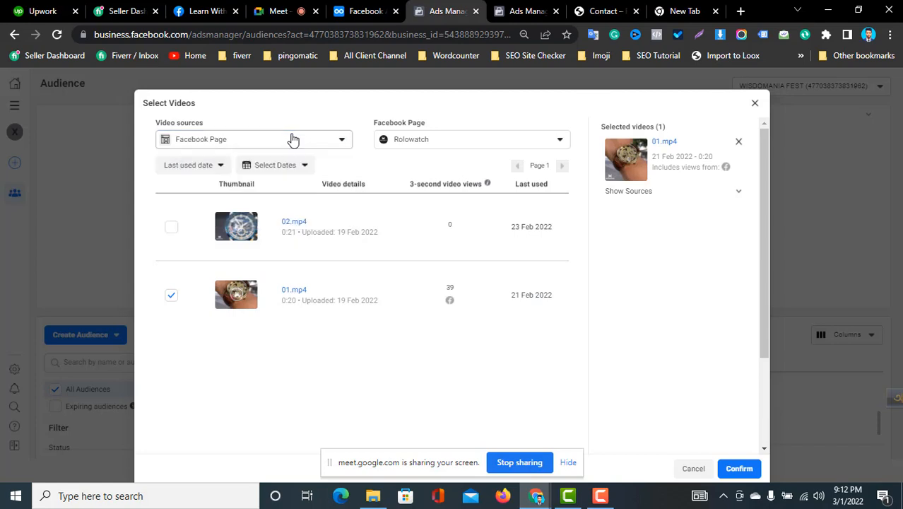
{"action": "left_click", "coordinate": [738, 141]}
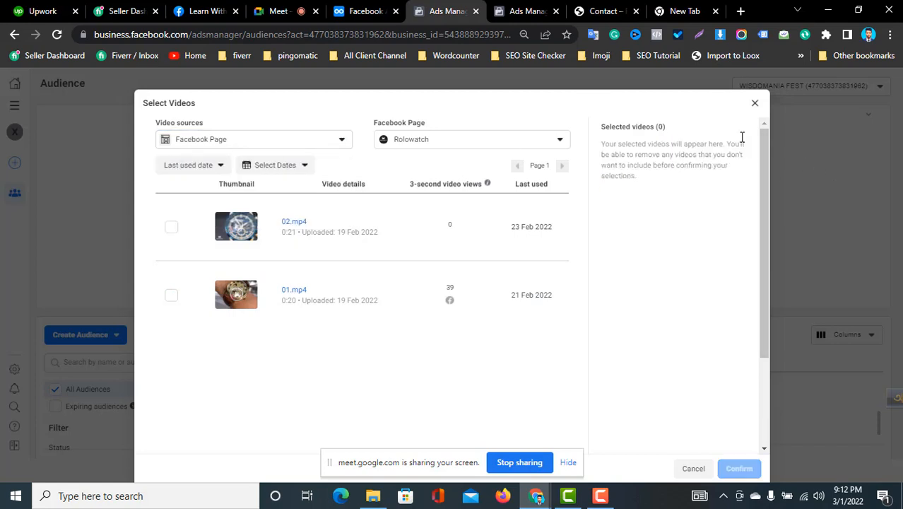
{"action": "left_click", "coordinate": [755, 104]}
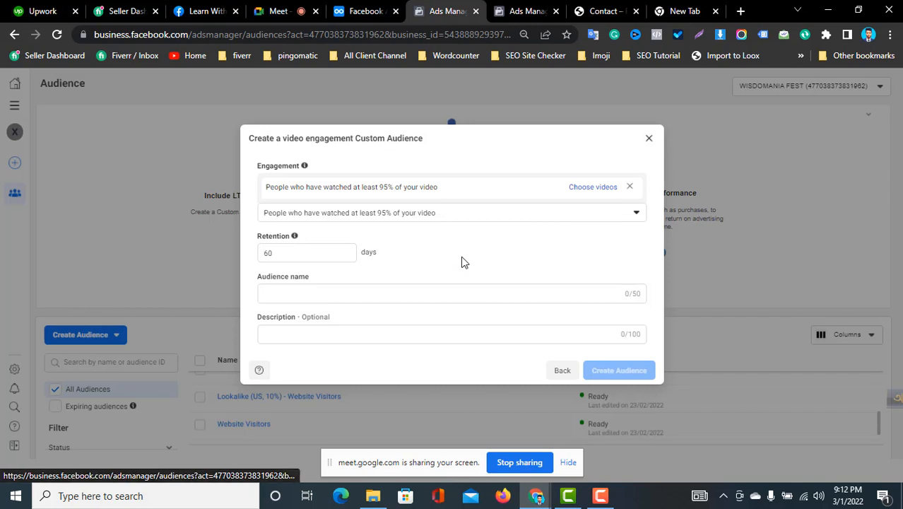
Step: Review the video engagement options, from three-second views to people who have watched at least 95%
{"action": "left_click", "coordinate": [491, 212]}
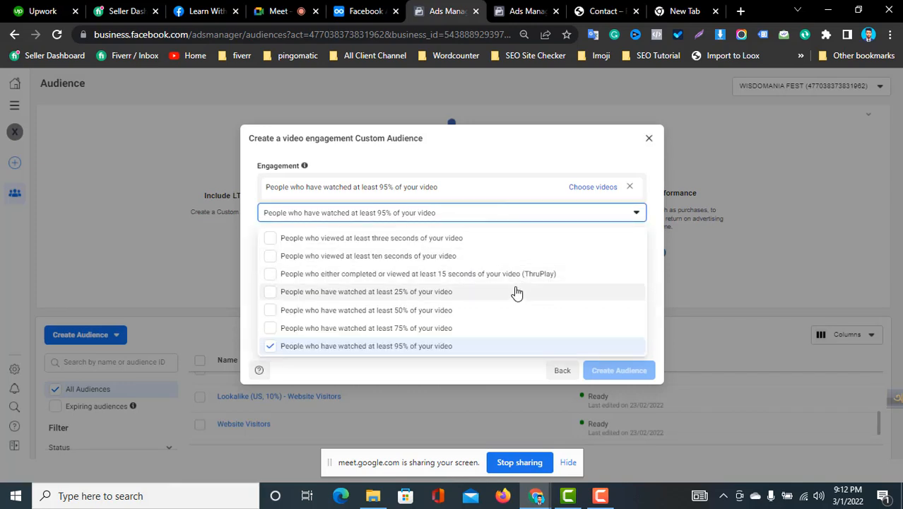
{"action": "left_click", "coordinate": [518, 164]}
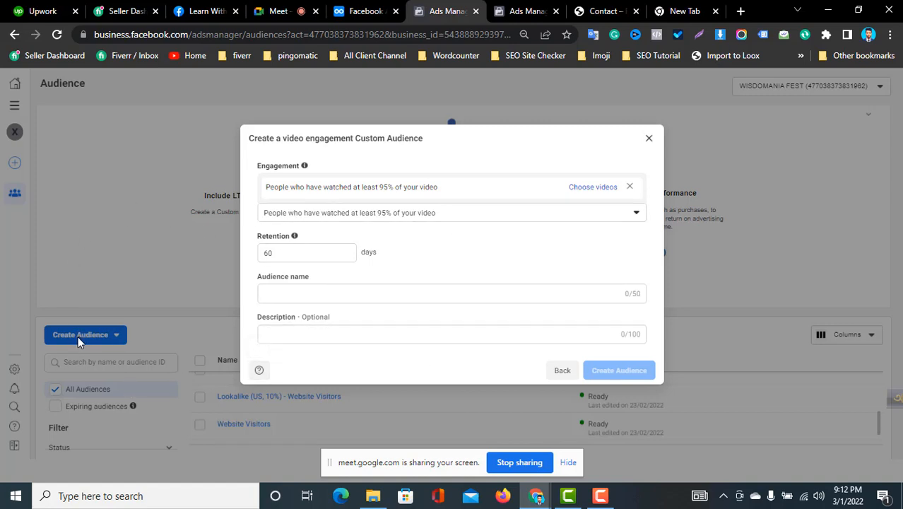
{"action": "left_click", "coordinate": [416, 211]}
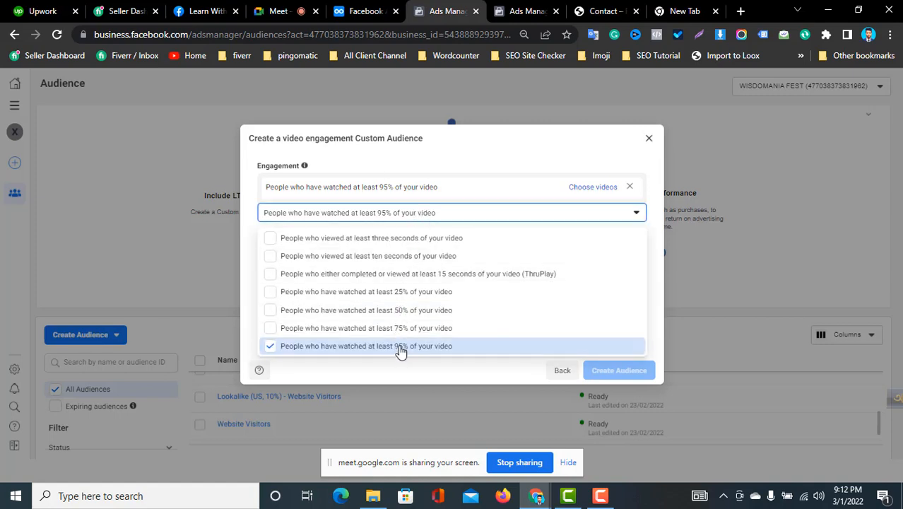
{"action": "left_click", "coordinate": [456, 374]}
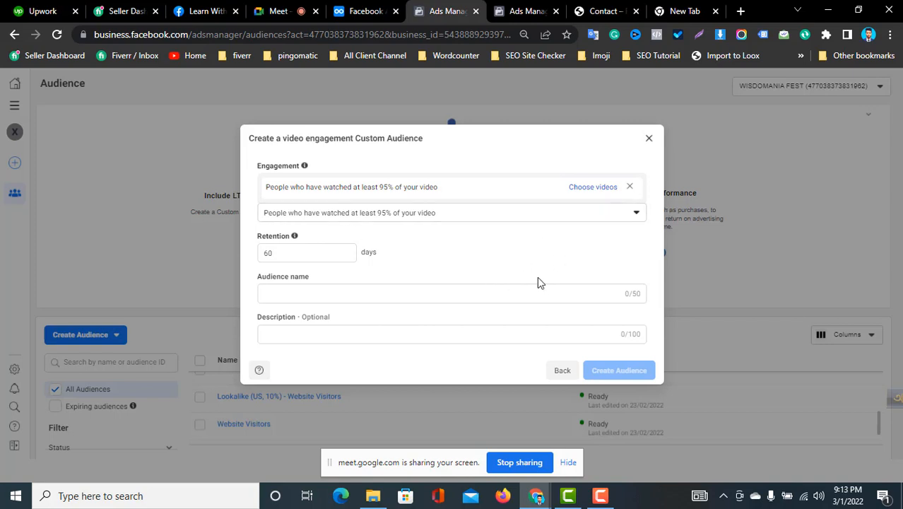
Step: Discard the video engagement audience and start a new Custom Audience with Instagram account as its source
{"action": "left_click", "coordinate": [648, 139]}
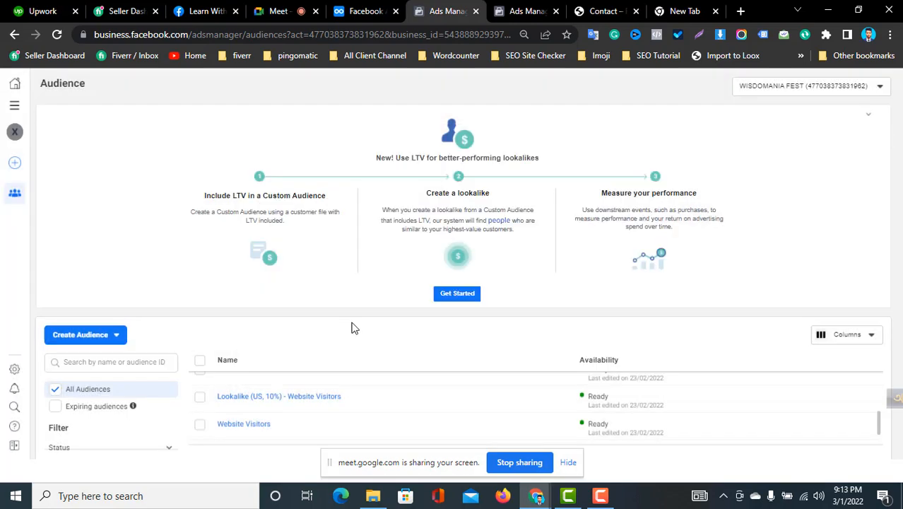
{"action": "left_click", "coordinate": [99, 342]}
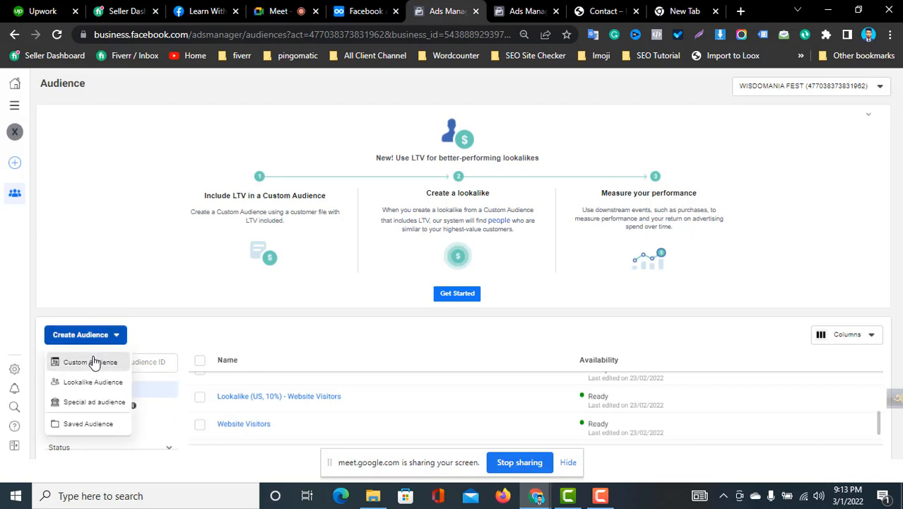
{"action": "left_click", "coordinate": [89, 362]}
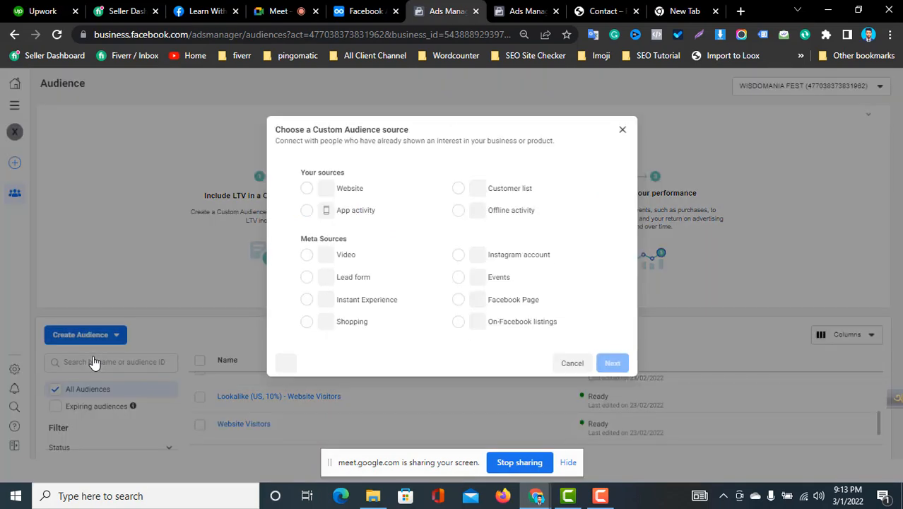
{"action": "left_click", "coordinate": [541, 268]}
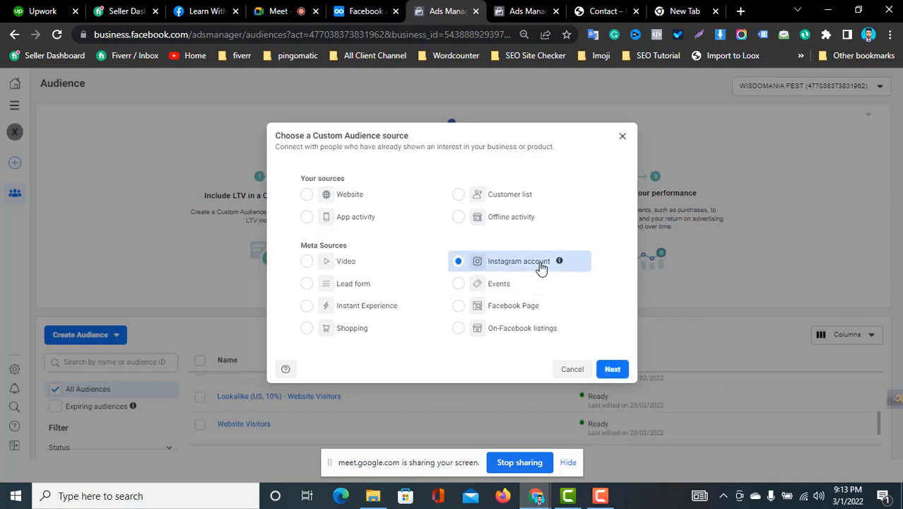
{"action": "left_click", "coordinate": [624, 372]}
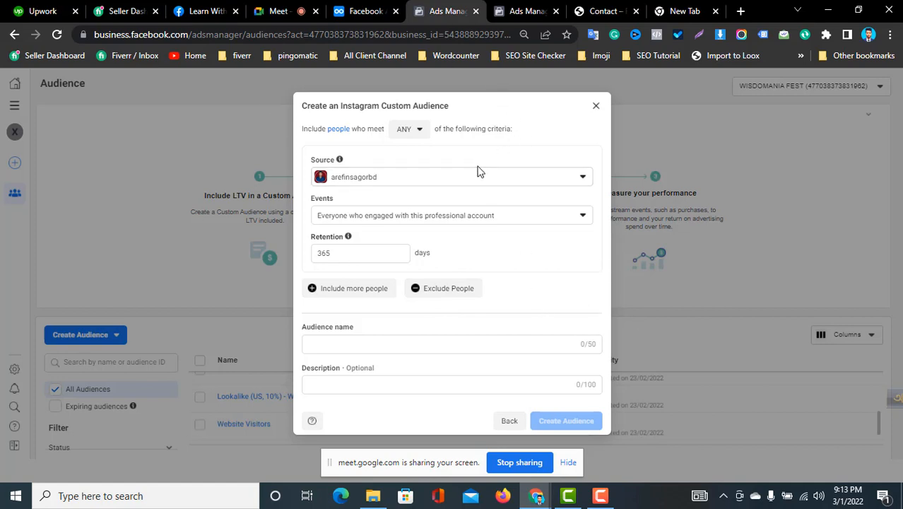
Step: Check the ANY/ALL criteria choices and set the Instagram audience source to the wisdomaniafest account
{"action": "left_click", "coordinate": [410, 135]}
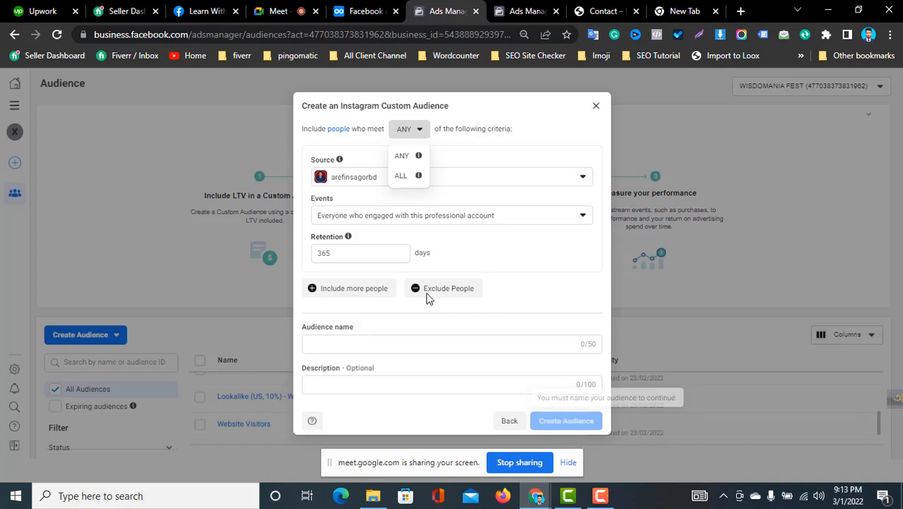
{"action": "left_click", "coordinate": [520, 277]}
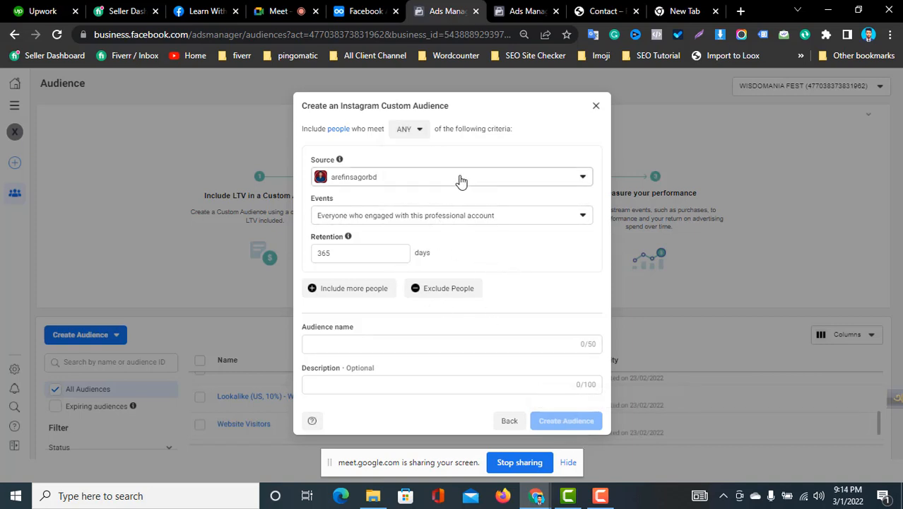
{"action": "left_click", "coordinate": [459, 182]}
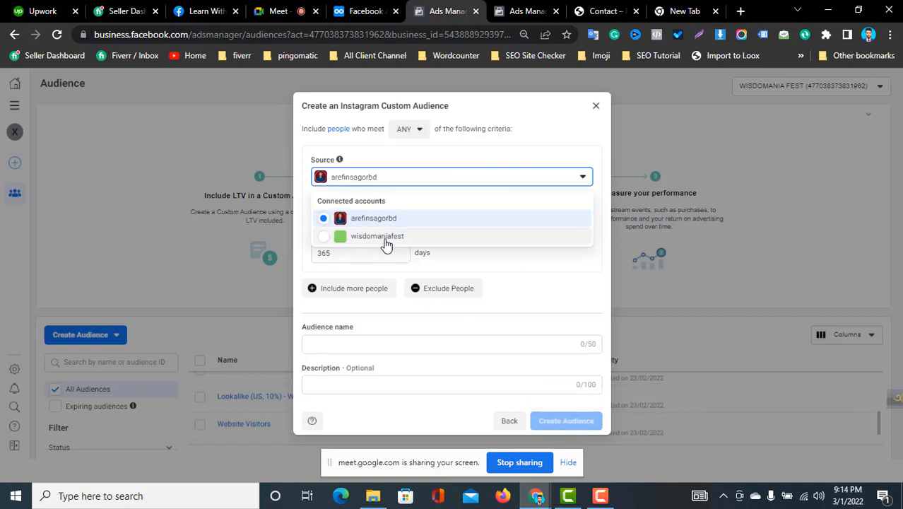
{"action": "left_click", "coordinate": [381, 237]}
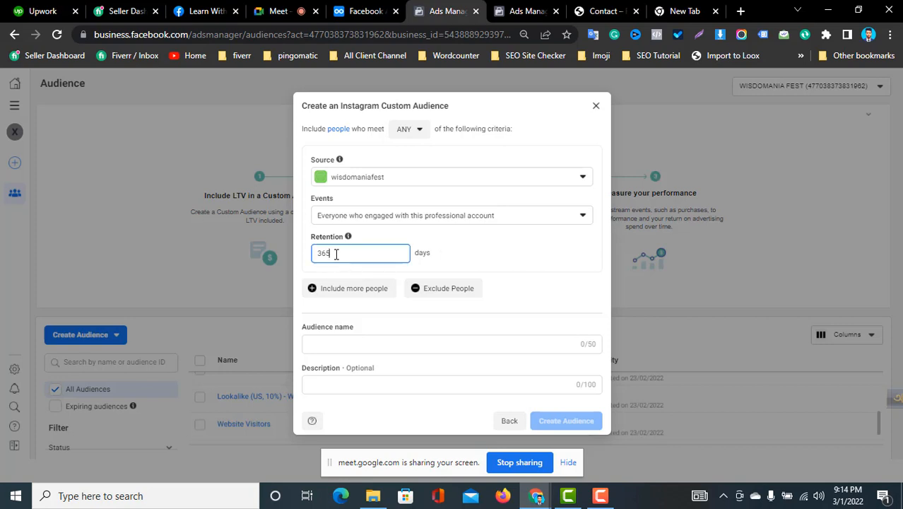
Step: Review the Instagram audience's retention period, engagement event options and audience name field
{"action": "left_click_drag", "start_coordinate": [339, 253], "coordinate": [316, 255]}
{"action": "left_click", "coordinate": [553, 221]}
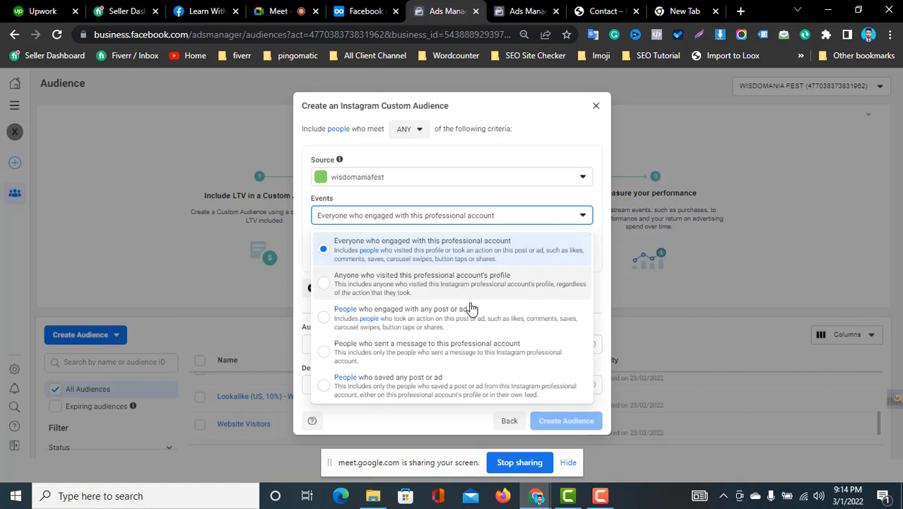
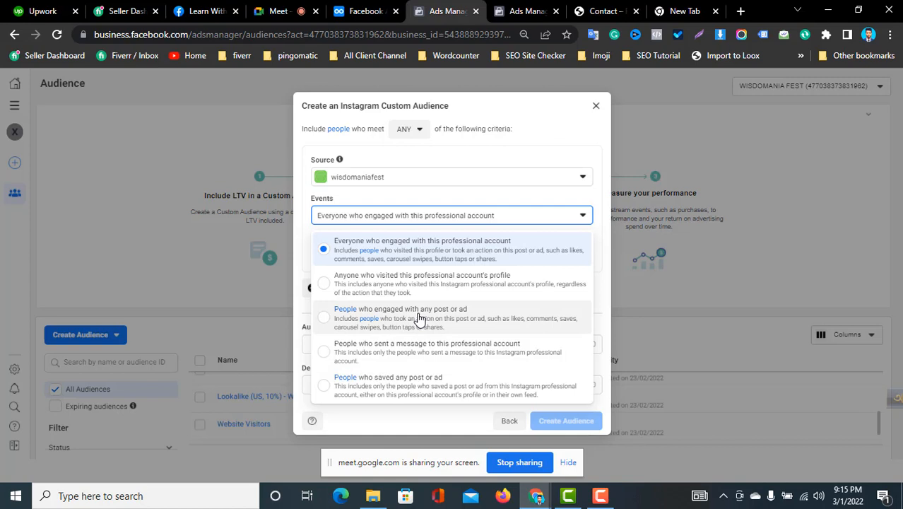
{"action": "left_click", "coordinate": [411, 421]}
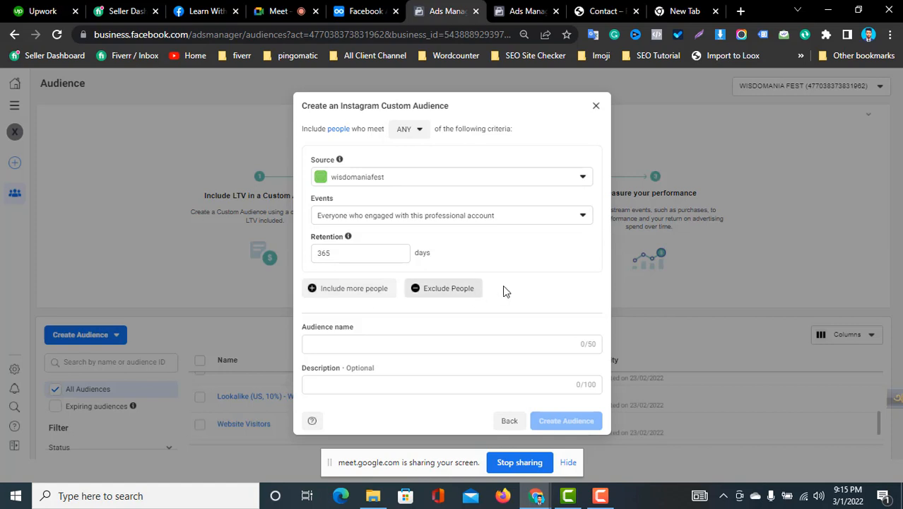
{"action": "left_click", "coordinate": [388, 344]}
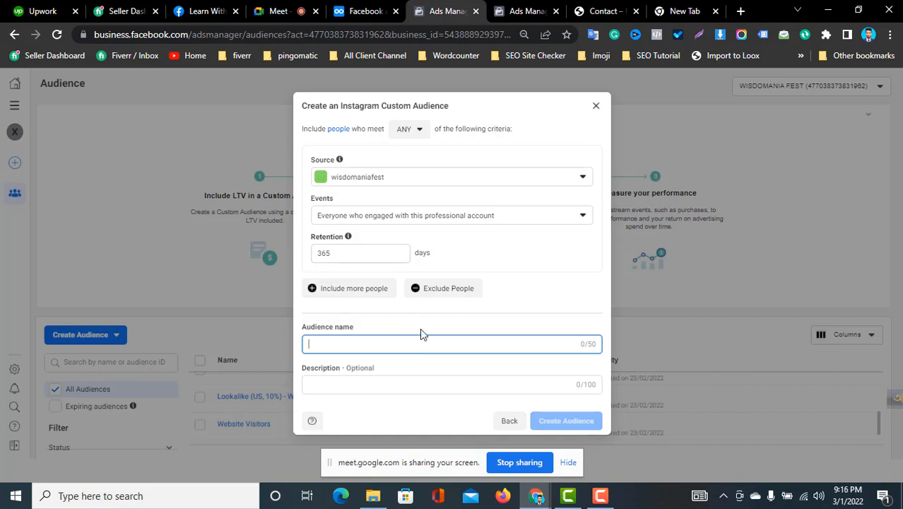
Step: Discard the Instagram audience and start another Custom Audience at its source selection
{"action": "left_click", "coordinate": [595, 115]}
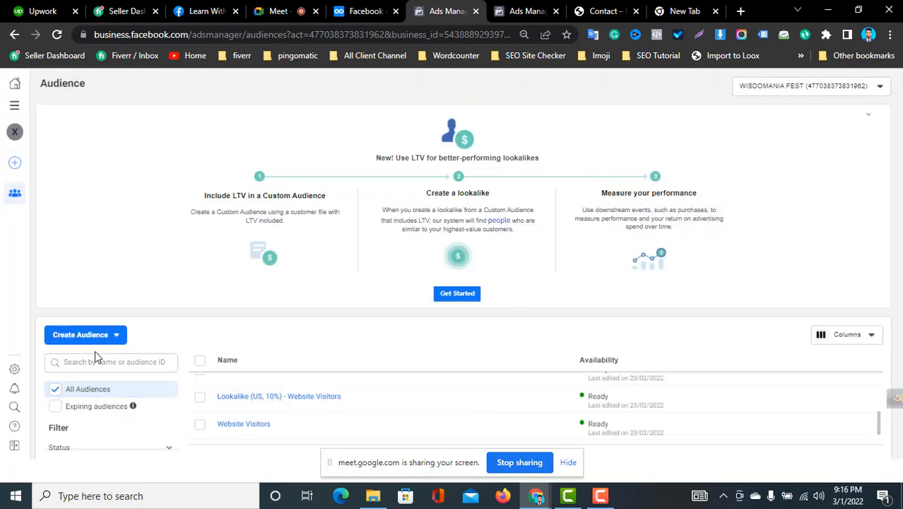
{"action": "left_click", "coordinate": [100, 344]}
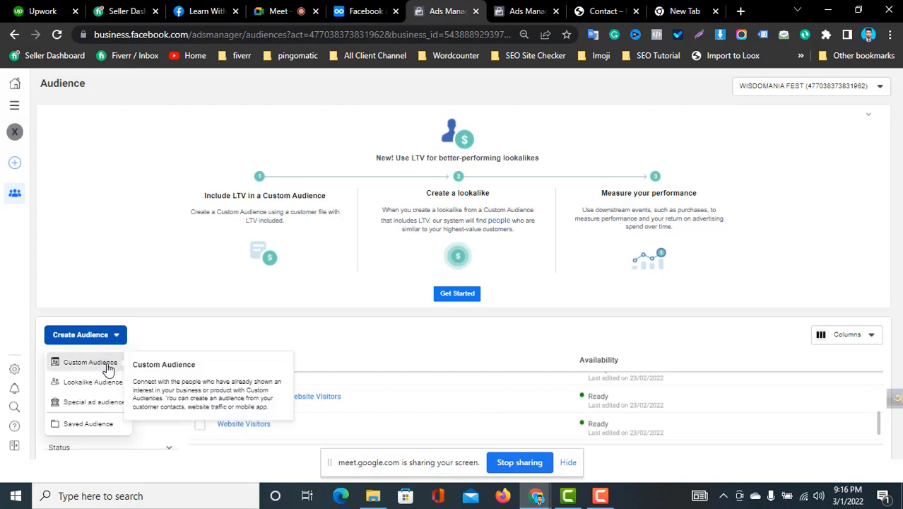
{"action": "left_click", "coordinate": [107, 363]}
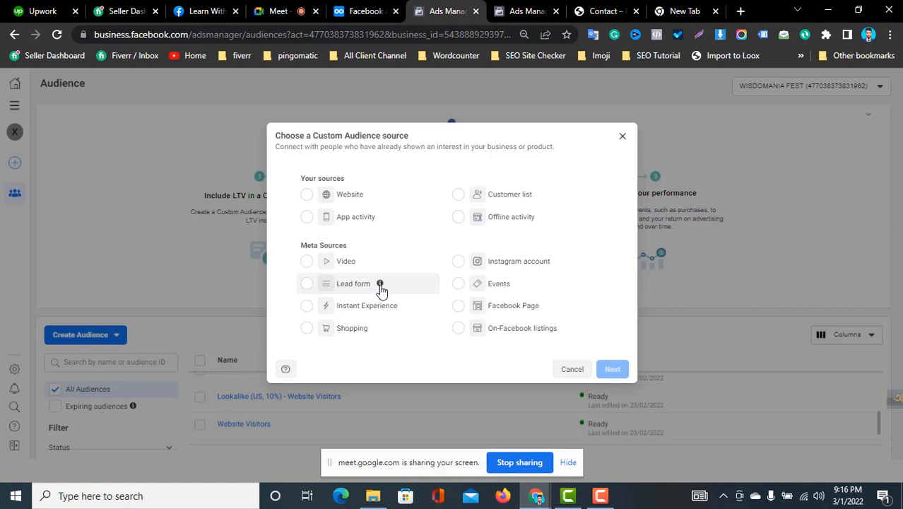
Step: Revisit the audience section of the New Traffic ad set, and choose Lead form as the Custom Audience source
{"action": "mouse_move", "coordinate": [380, 285]}
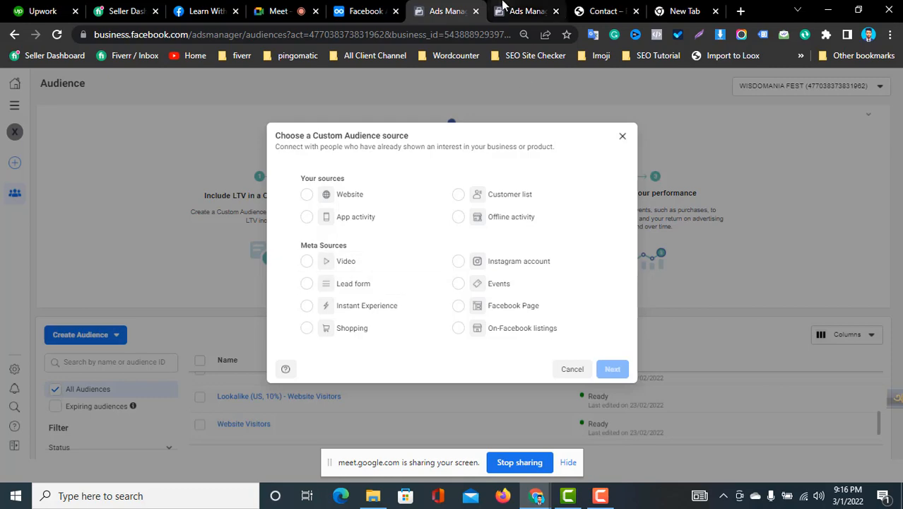
{"action": "left_click", "coordinate": [527, 10]}
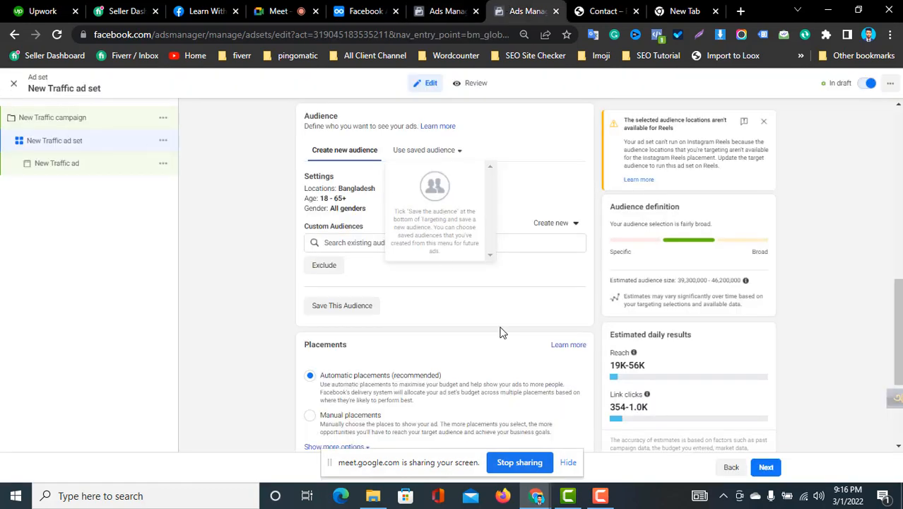
{"action": "key", "text": "ctrl+shift+Tab"}
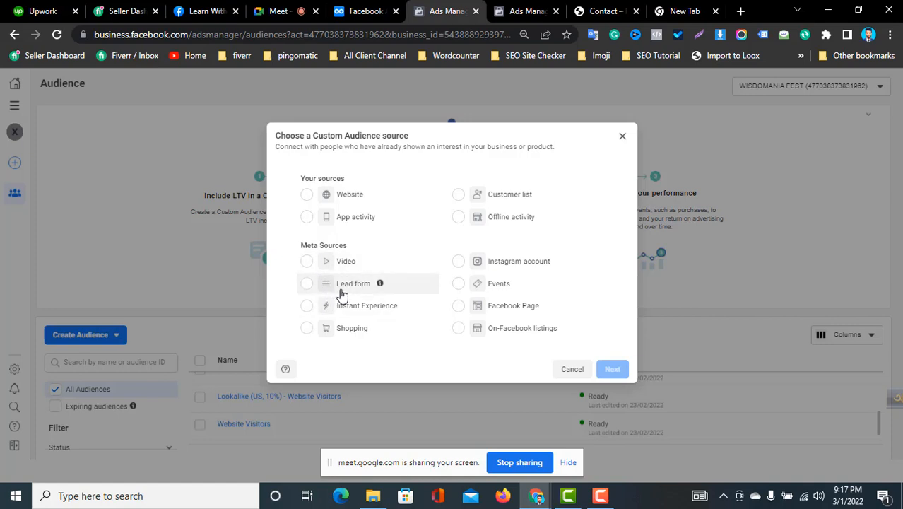
{"action": "left_click", "coordinate": [310, 284]}
{"action": "left_click", "coordinate": [615, 372]}
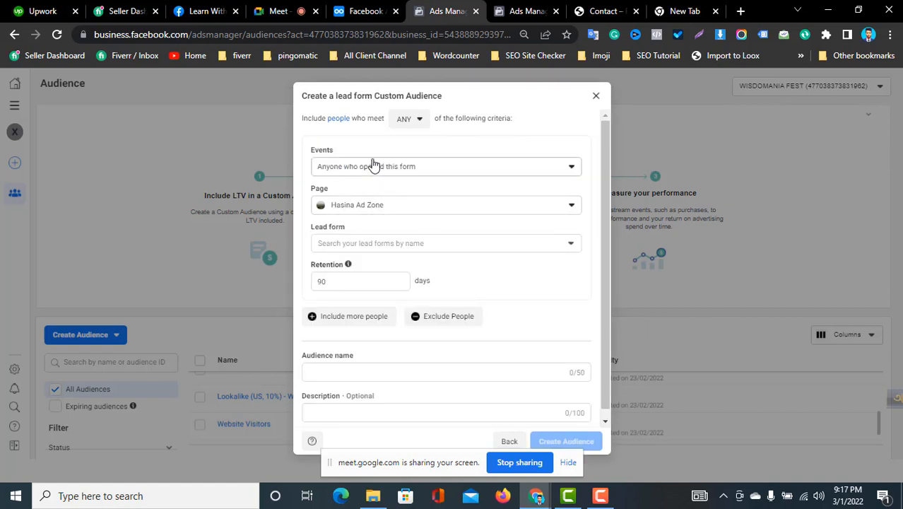
Step: Set the lead form audience's event to People who opened but didn't submit form
{"action": "left_click", "coordinate": [430, 175]}
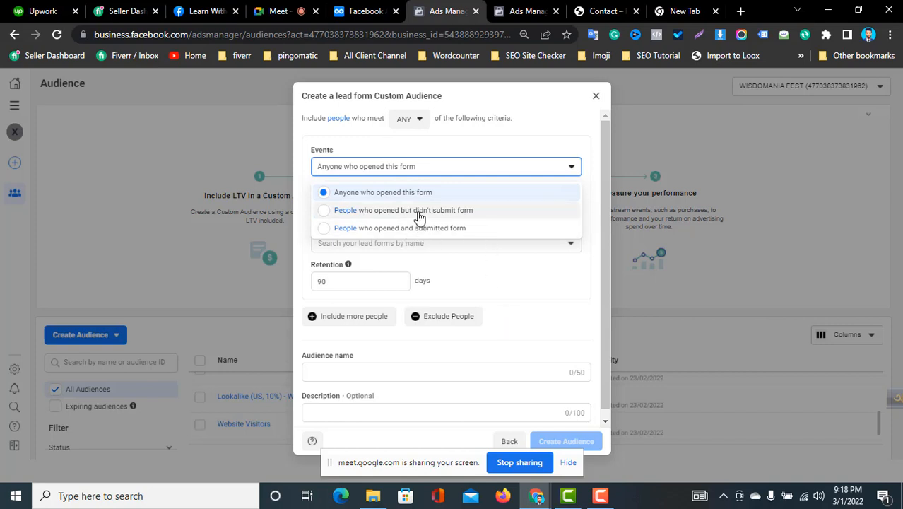
{"action": "left_click", "coordinate": [350, 212]}
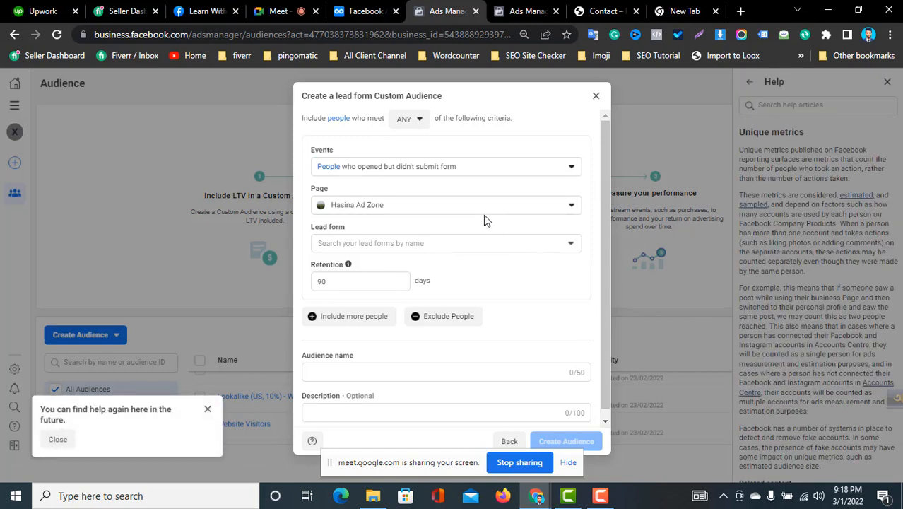
{"action": "left_click", "coordinate": [484, 169]}
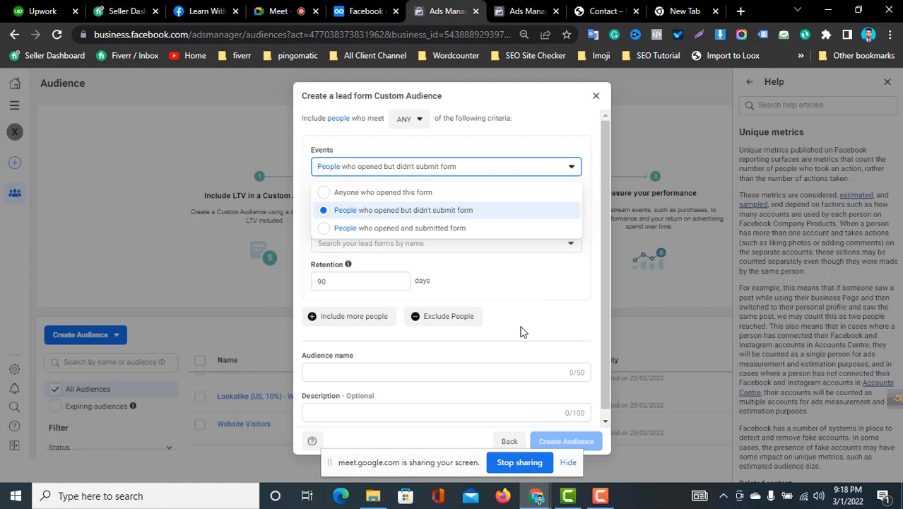
{"action": "left_click", "coordinate": [490, 216]}
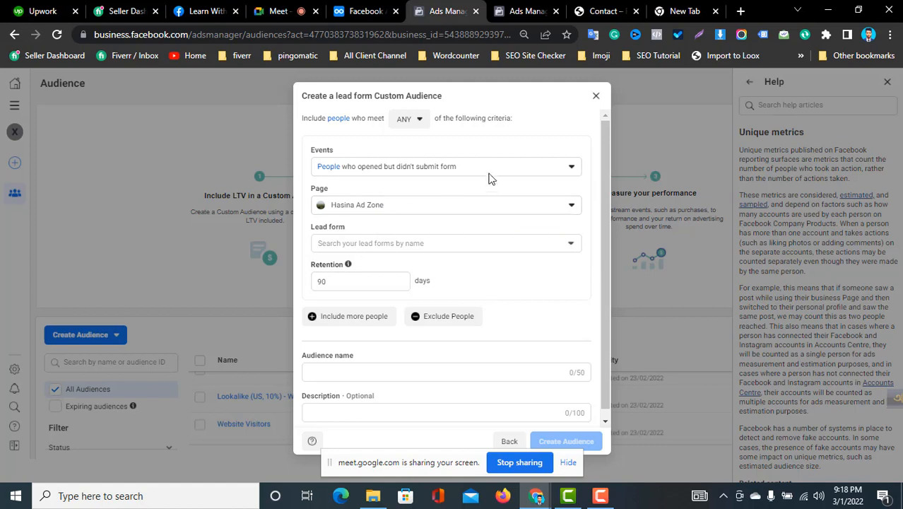
Step: Check which lead forms can be selected for the chosen Facebook Page
{"action": "triple_click", "coordinate": [320, 228]}
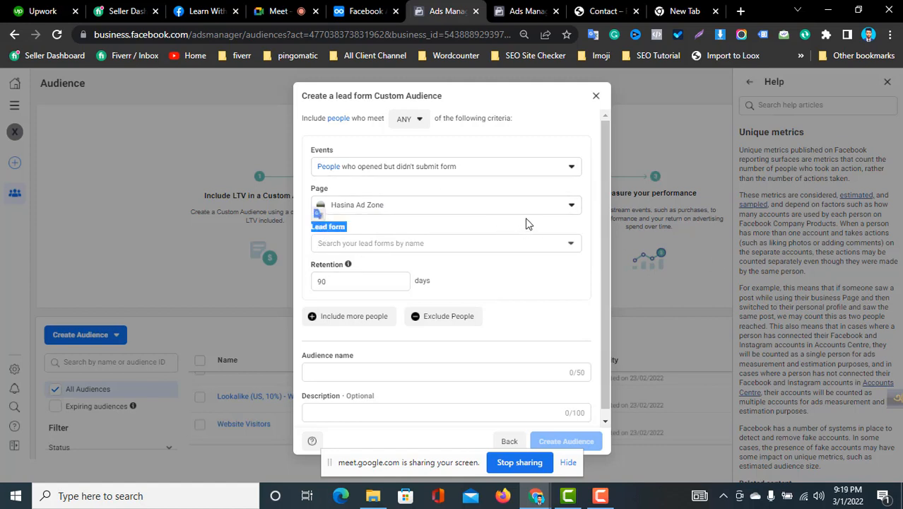
{"action": "left_click", "coordinate": [520, 244]}
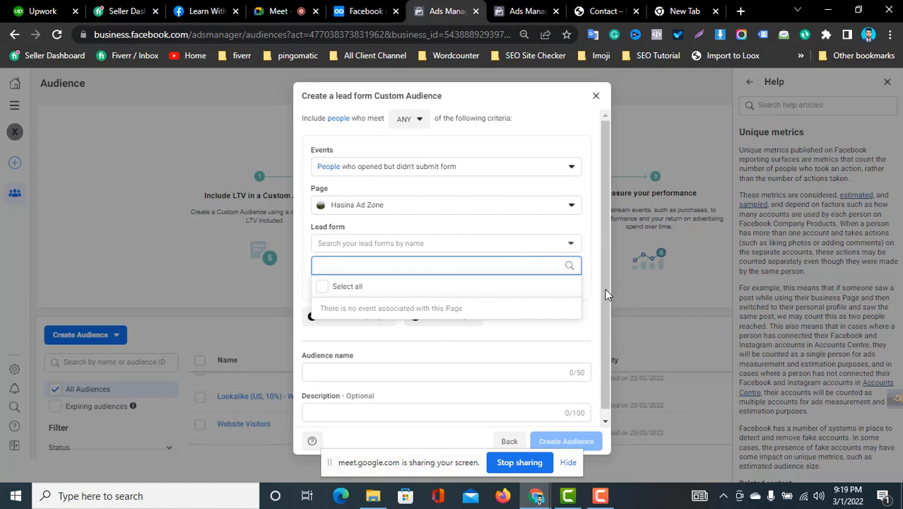
{"action": "left_click", "coordinate": [375, 244]}
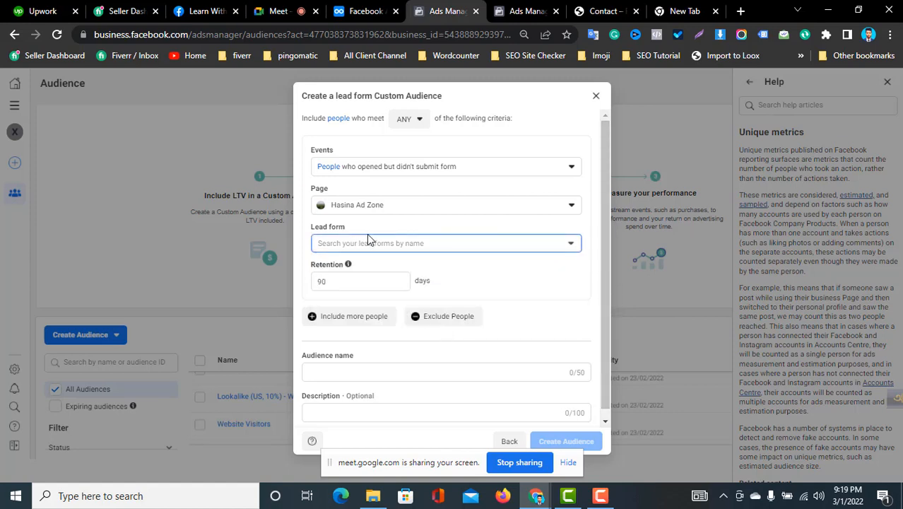
{"action": "left_click", "coordinate": [444, 245]}
{"action": "left_click", "coordinate": [445, 246]}
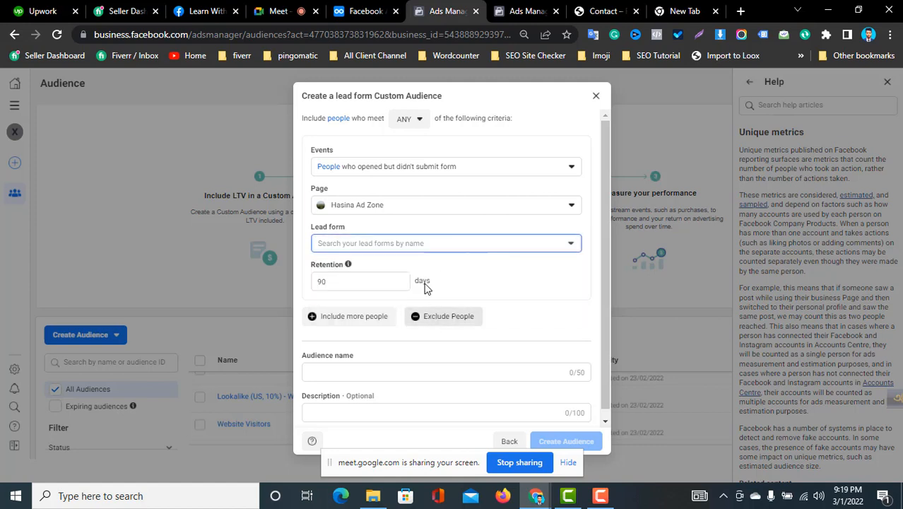
Step: Review the available Pages, the retention period and the ANY/ALL criteria choices of the lead form audience
{"action": "left_click", "coordinate": [417, 209]}
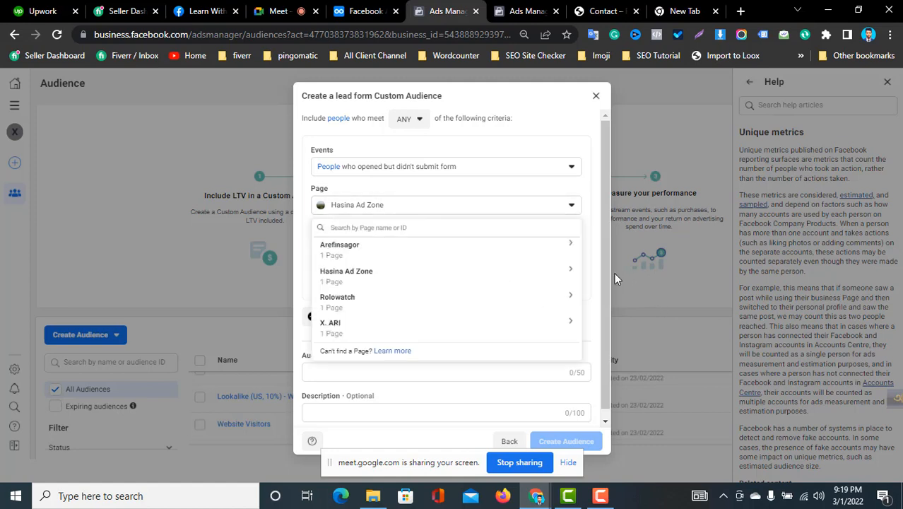
{"action": "left_click", "coordinate": [351, 277]}
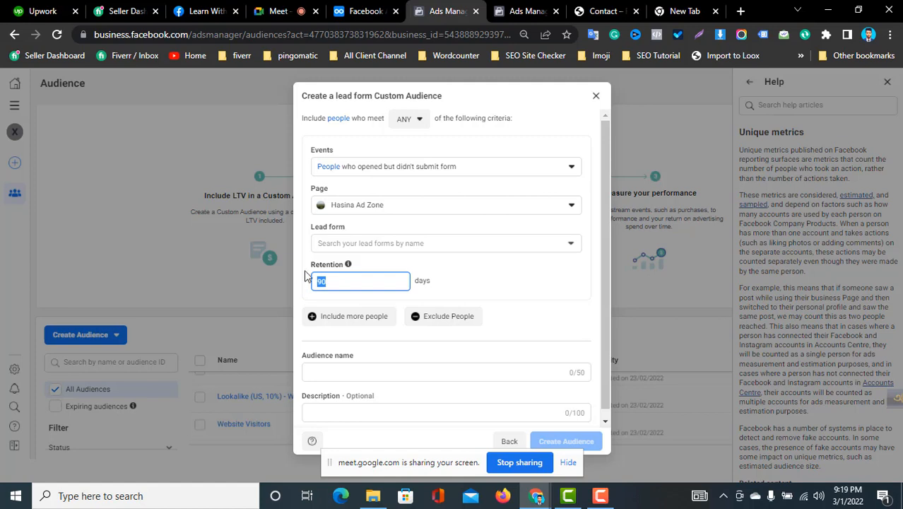
{"action": "left_click", "coordinate": [493, 288]}
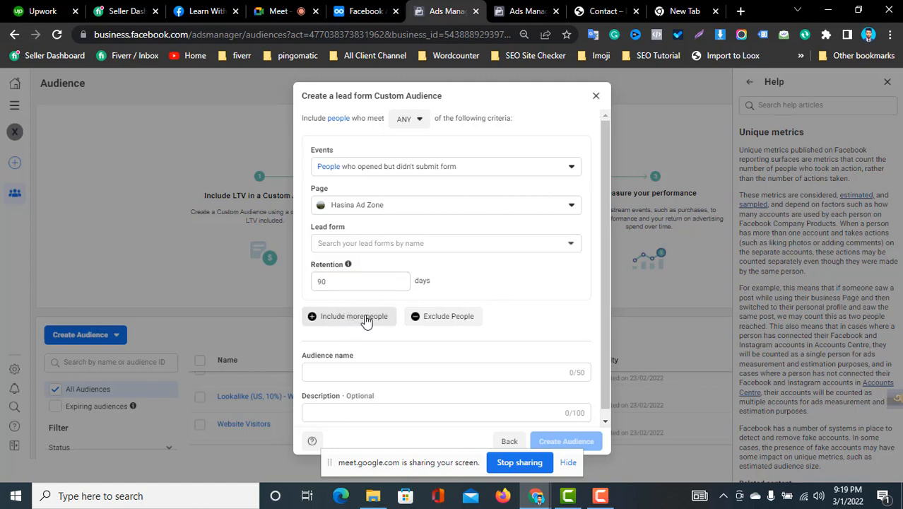
{"action": "left_click", "coordinate": [413, 122]}
{"action": "left_click", "coordinate": [531, 144]}
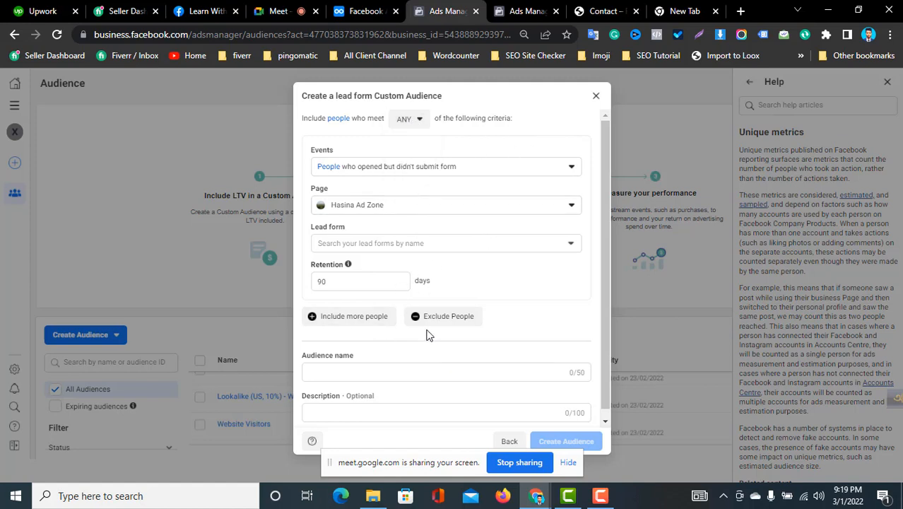
{"action": "left_click", "coordinate": [417, 120]}
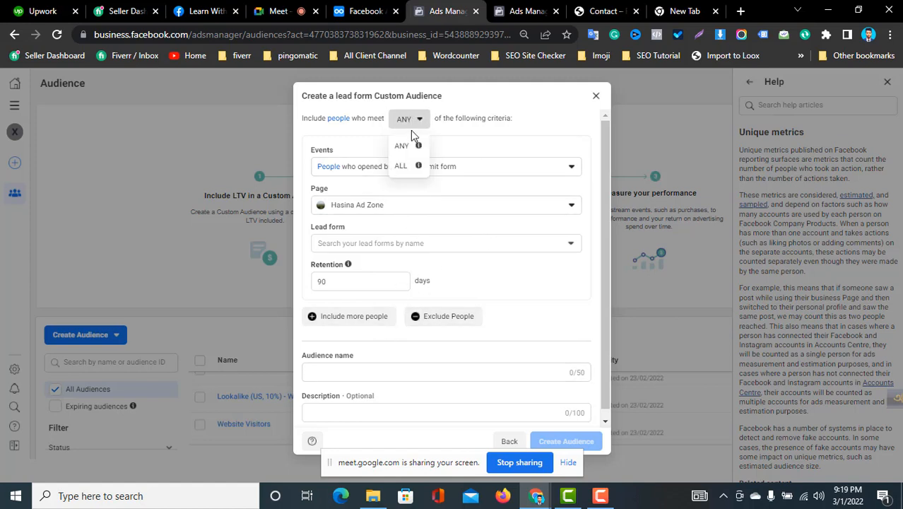
{"action": "left_click", "coordinate": [482, 145]}
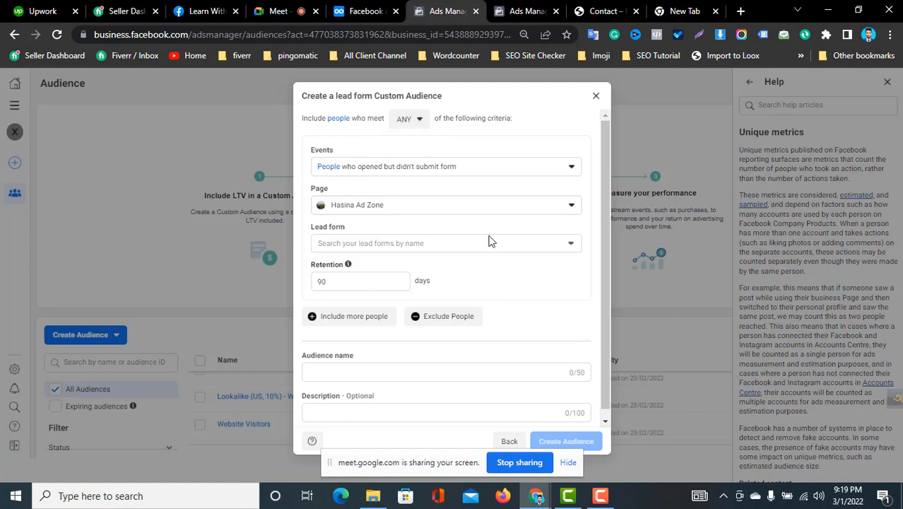
Step: Set the first event to Anyone who opened this form and include a second group of People who opened but didn't submit form
{"action": "left_click", "coordinate": [491, 169]}
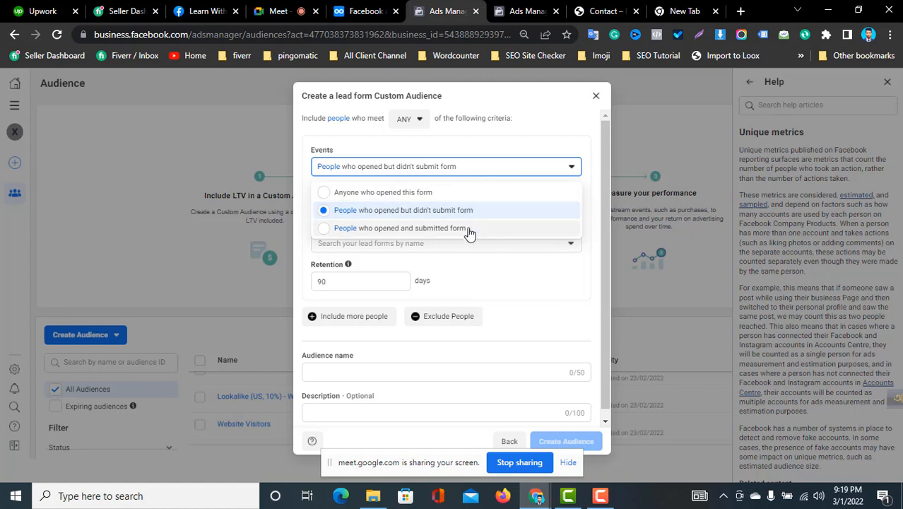
{"action": "left_click", "coordinate": [401, 192]}
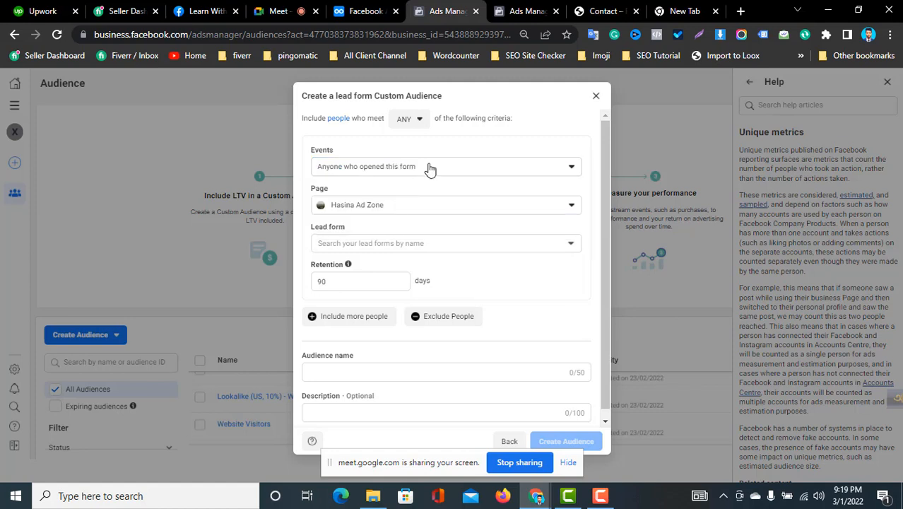
{"action": "left_click", "coordinate": [382, 317]}
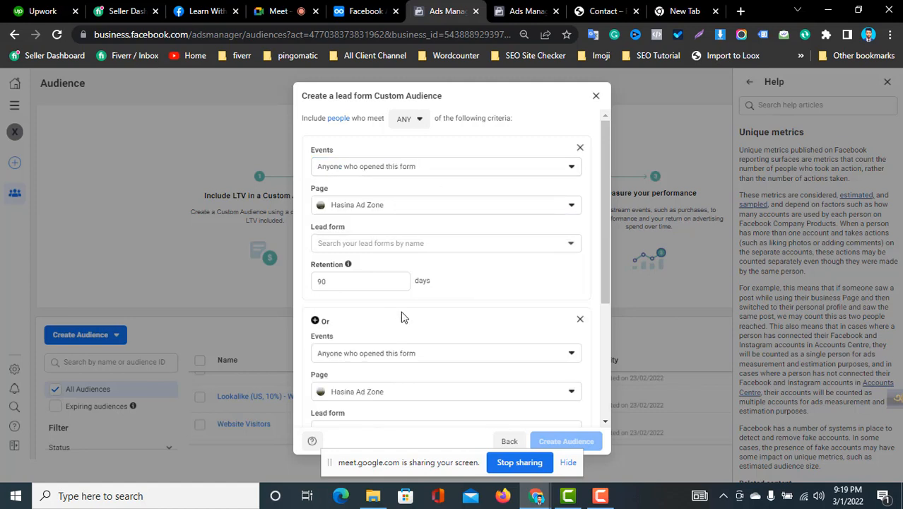
{"action": "left_click_drag", "start_coordinate": [605, 274], "coordinate": [600, 351]}
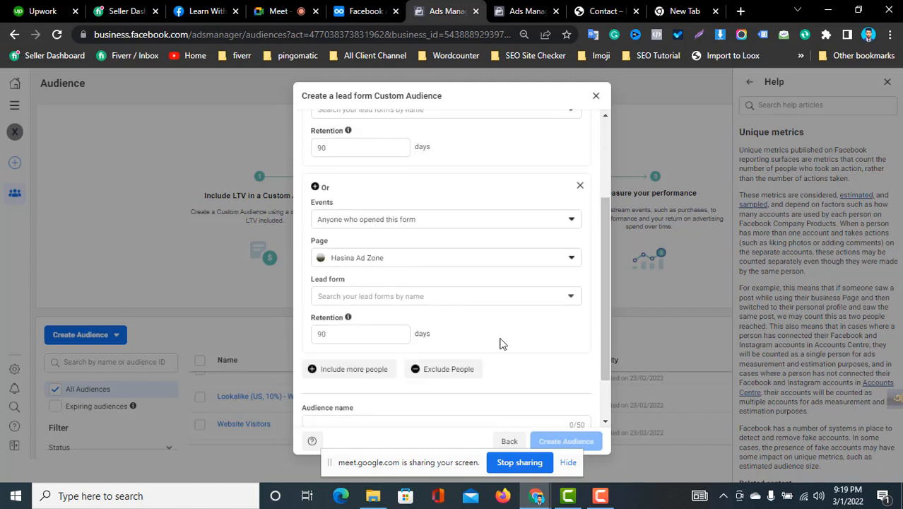
{"action": "left_click", "coordinate": [461, 222]}
{"action": "left_click", "coordinate": [469, 264]}
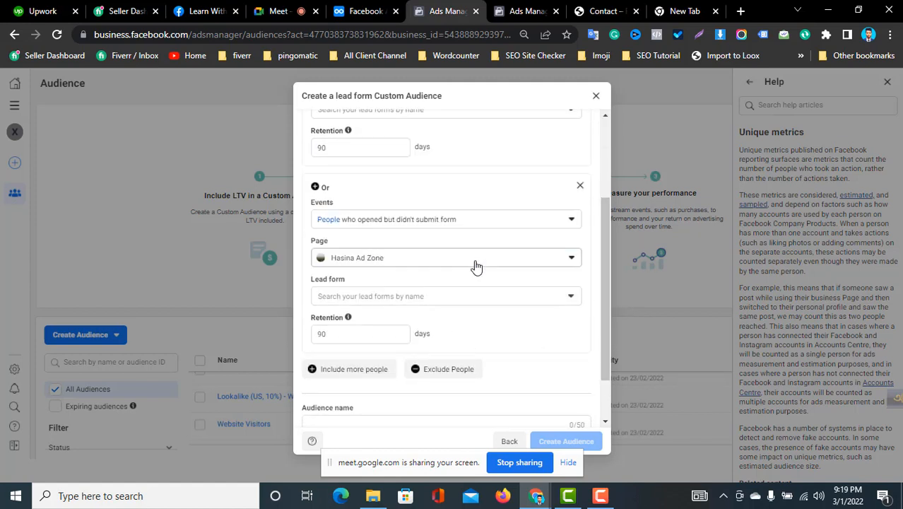
{"action": "scroll", "coordinate": [604, 240], "scroll_direction": "up", "scroll_amount": 3}
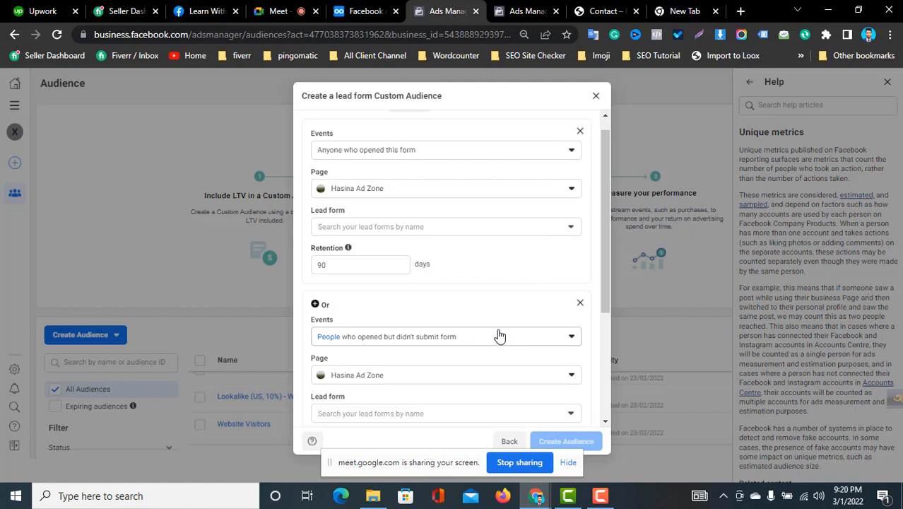
Step: Remove the second include group, check the first group's event choices, and close the lead form audience without creating it
{"action": "left_click", "coordinate": [580, 303]}
{"action": "left_click", "coordinate": [408, 162]}
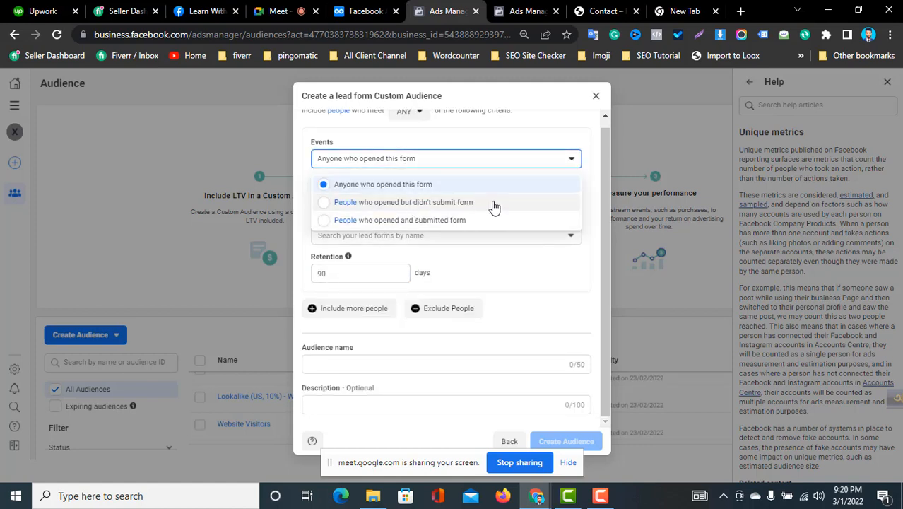
{"action": "left_click", "coordinate": [507, 263]}
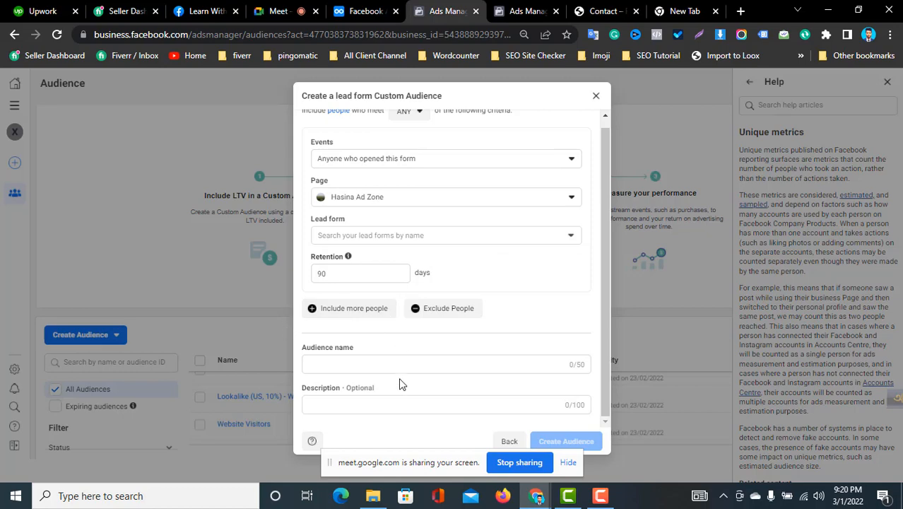
{"action": "key", "text": "Escape"}
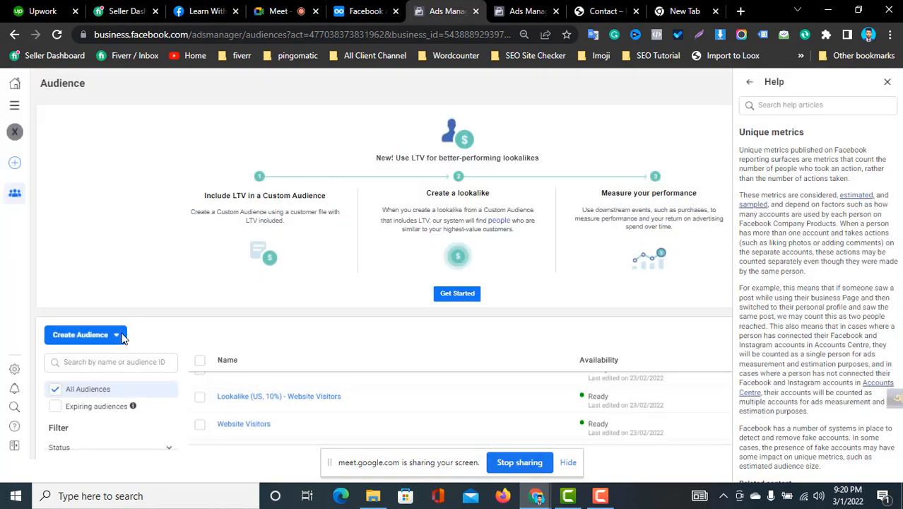
Step: Start a new Custom Audience and go through the On-Facebook listings, Events and Shopping sources, selecting each in turn
{"action": "left_click", "coordinate": [101, 336]}
{"action": "left_click", "coordinate": [99, 363]}
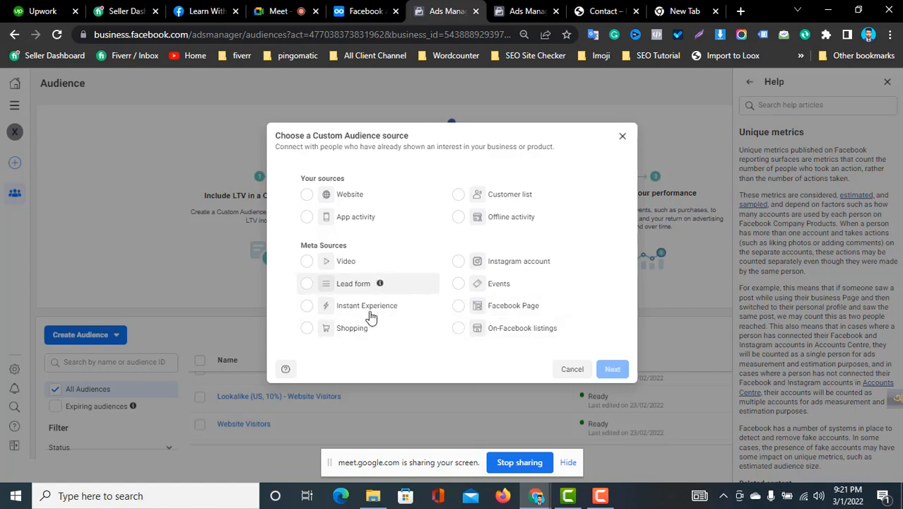
{"action": "left_click", "coordinate": [492, 331]}
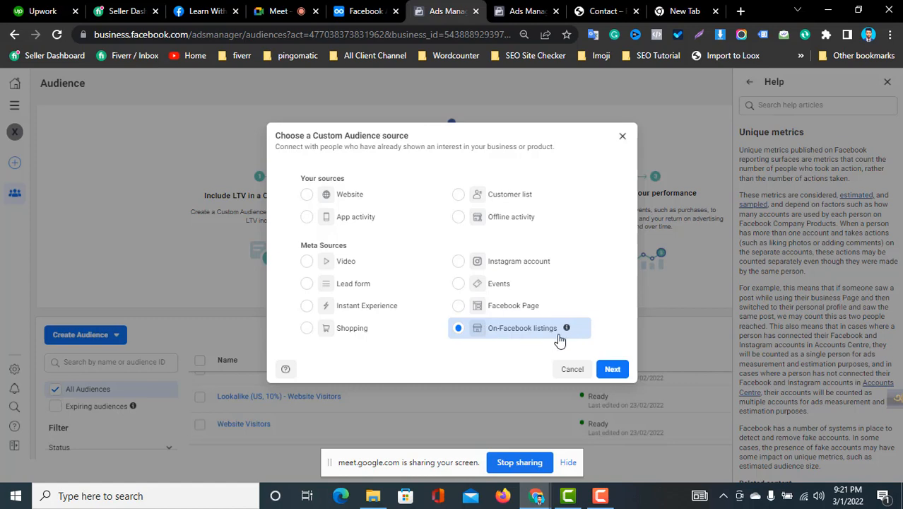
{"action": "left_click", "coordinate": [494, 284]}
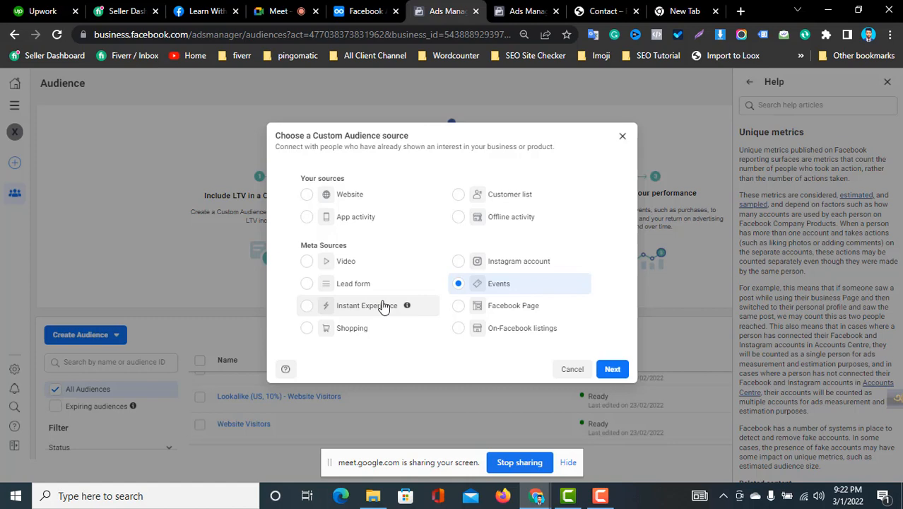
{"action": "left_click", "coordinate": [361, 335]}
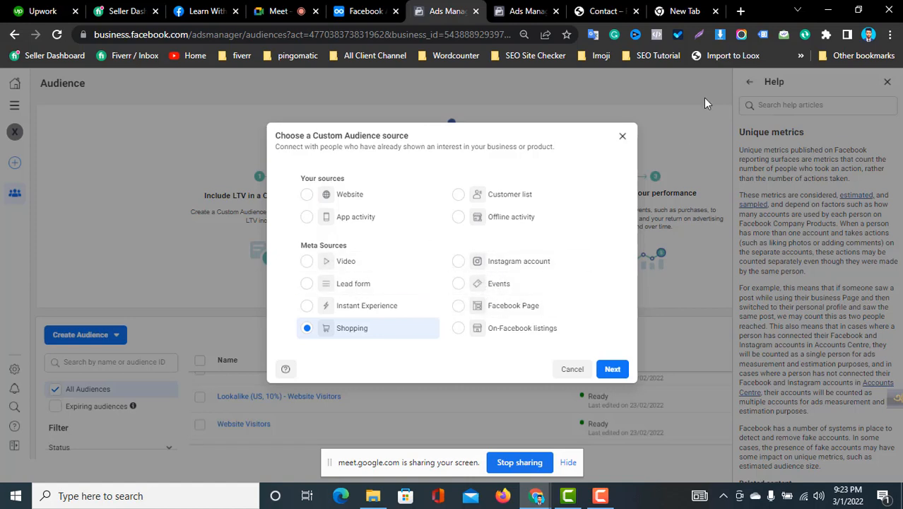
Step: Capture the source chooser with Lightshot and outline Video, Lead form, Facebook Page, Instagram account and Website with red rectangles
{"action": "left_click", "coordinate": [698, 34]}
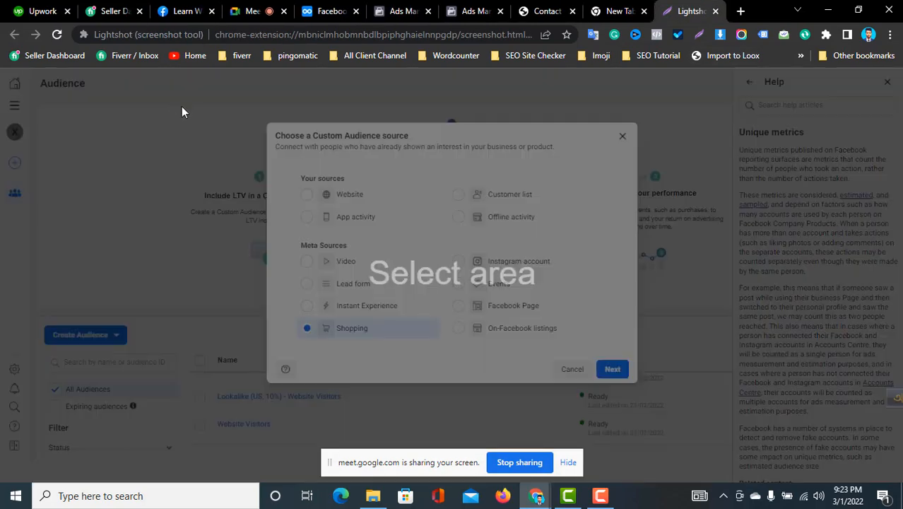
{"action": "left_click_drag", "start_coordinate": [174, 100], "coordinate": [700, 411]}
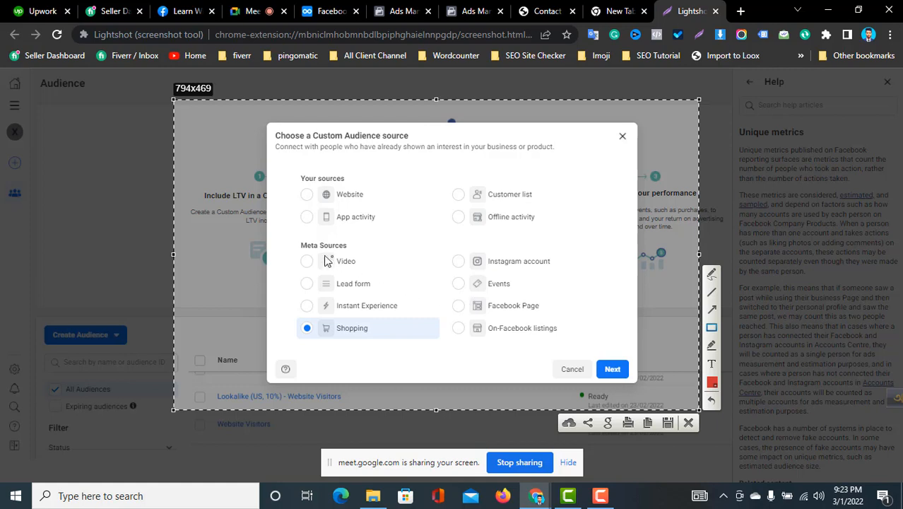
{"action": "left_click_drag", "start_coordinate": [300, 253], "coordinate": [369, 269]}
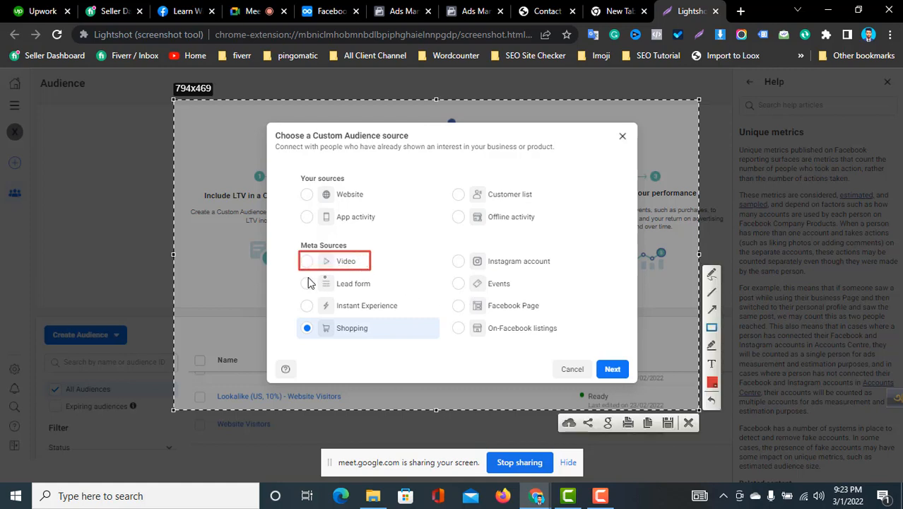
{"action": "left_click_drag", "start_coordinate": [295, 275], "coordinate": [388, 297]}
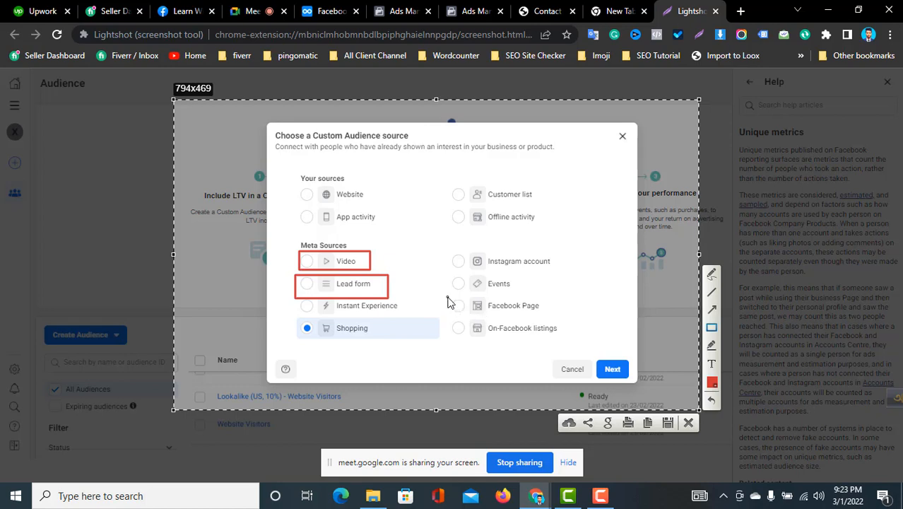
{"action": "left_click_drag", "start_coordinate": [448, 297], "coordinate": [551, 317]}
{"action": "left_click_drag", "start_coordinate": [440, 248], "coordinate": [566, 279]}
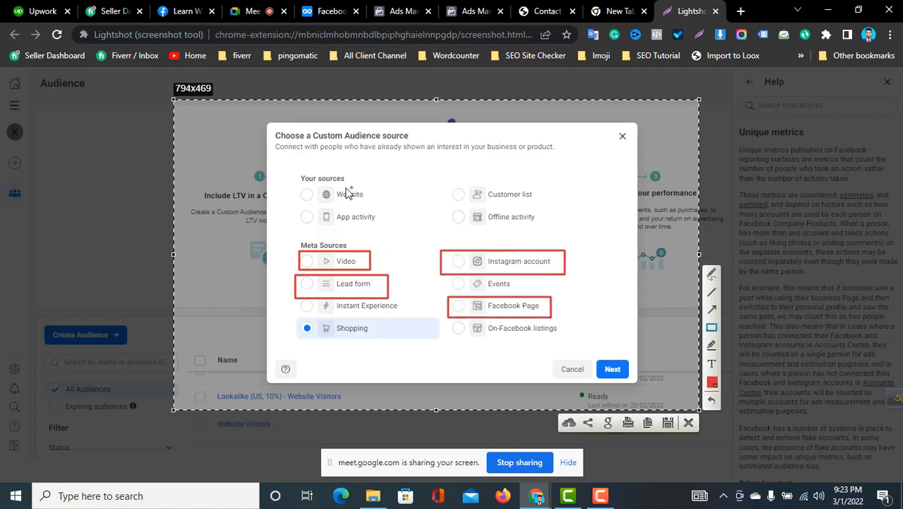
{"action": "left_click_drag", "start_coordinate": [288, 184], "coordinate": [373, 205]}
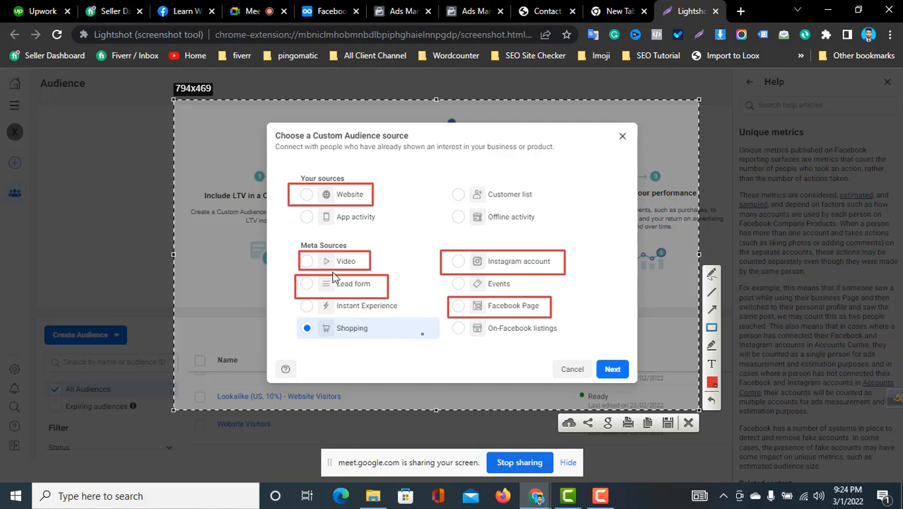
Step: Return to Ads Manager and continue with Facebook Page as the Custom Audience source
{"action": "left_click", "coordinate": [426, 5]}
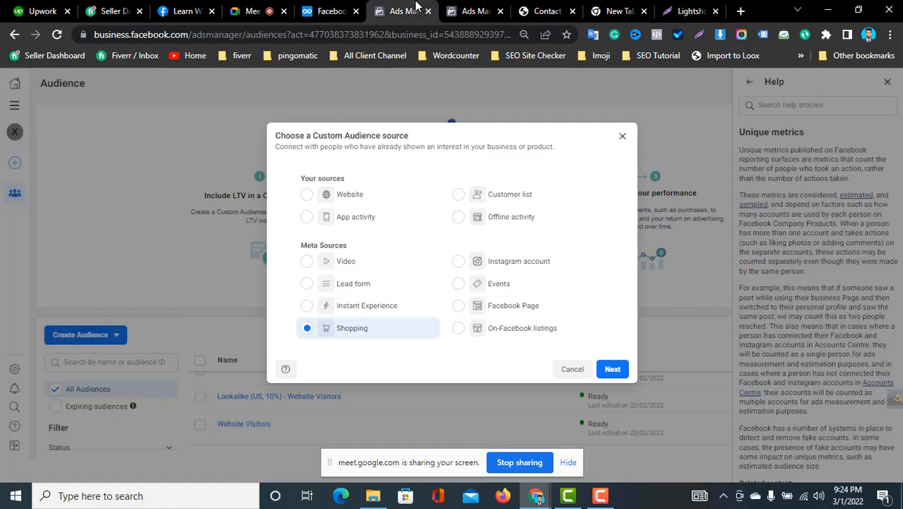
{"action": "left_click", "coordinate": [520, 311]}
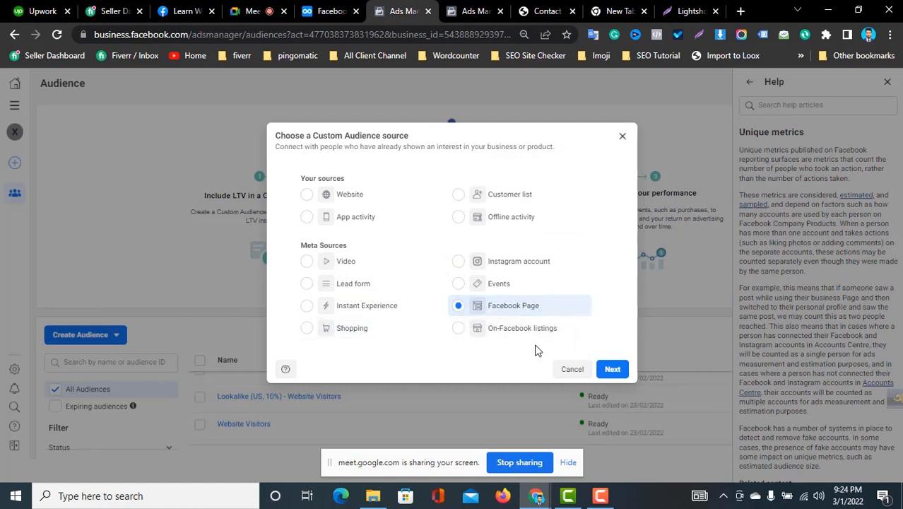
{"action": "left_click", "coordinate": [612, 369]}
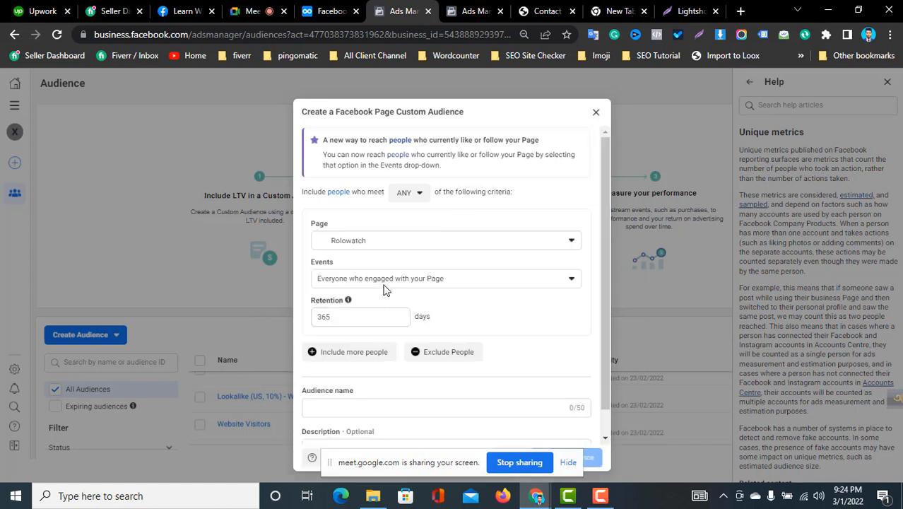
Step: Review the ANY/ALL criteria choices and the available events for the Rolowatch Page audience
{"action": "left_click", "coordinate": [412, 180]}
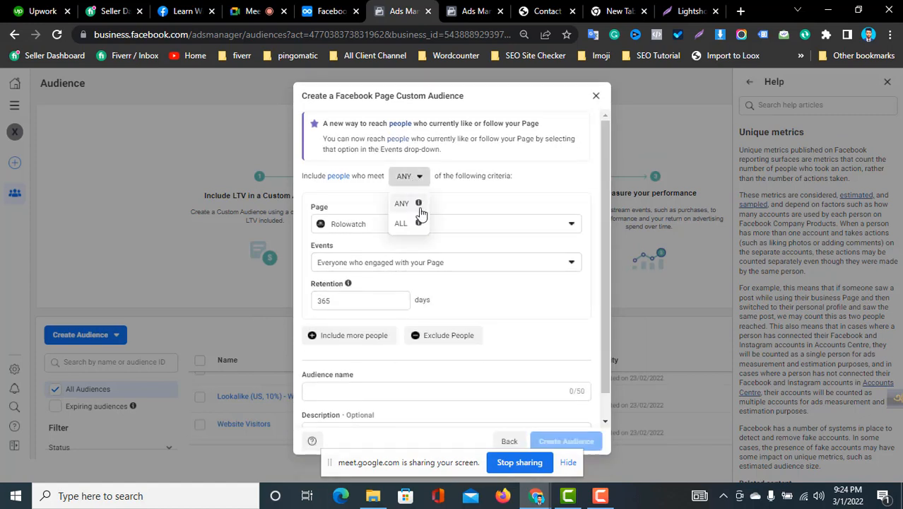
{"action": "left_click", "coordinate": [467, 211]}
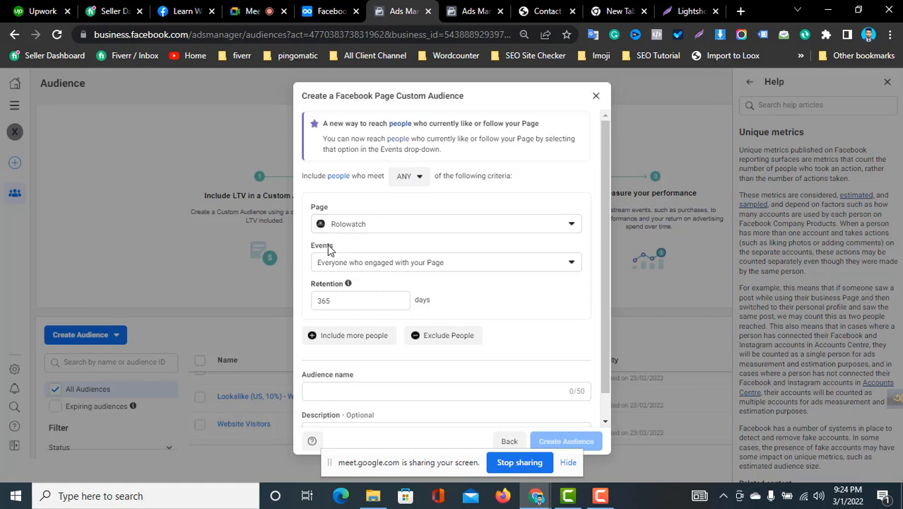
{"action": "left_click", "coordinate": [450, 269]}
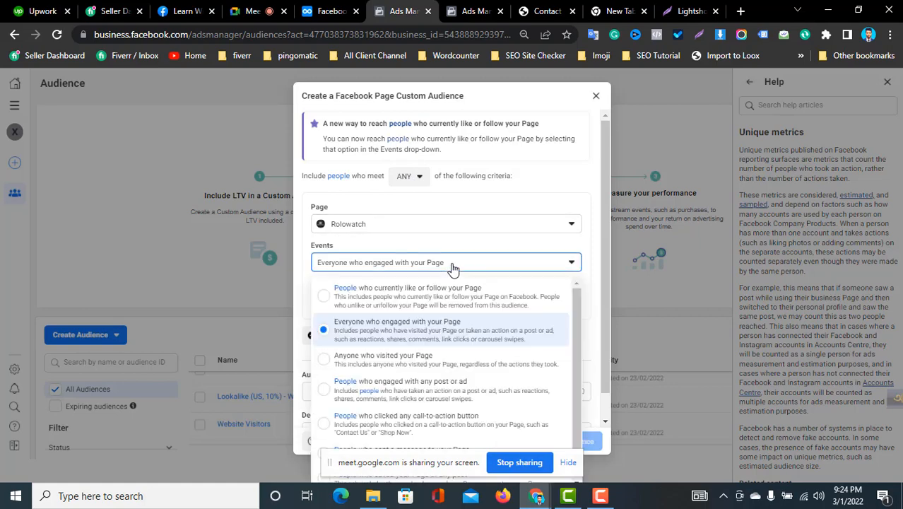
{"action": "left_click", "coordinate": [554, 247]}
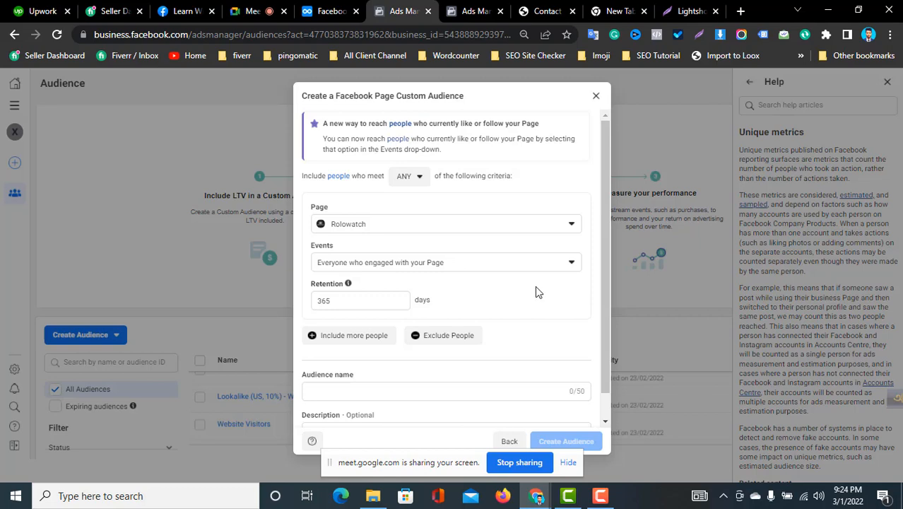
Step: Set the Page audience's event to Anyone who visited your Page and look through the remaining event options
{"action": "left_click", "coordinate": [423, 269]}
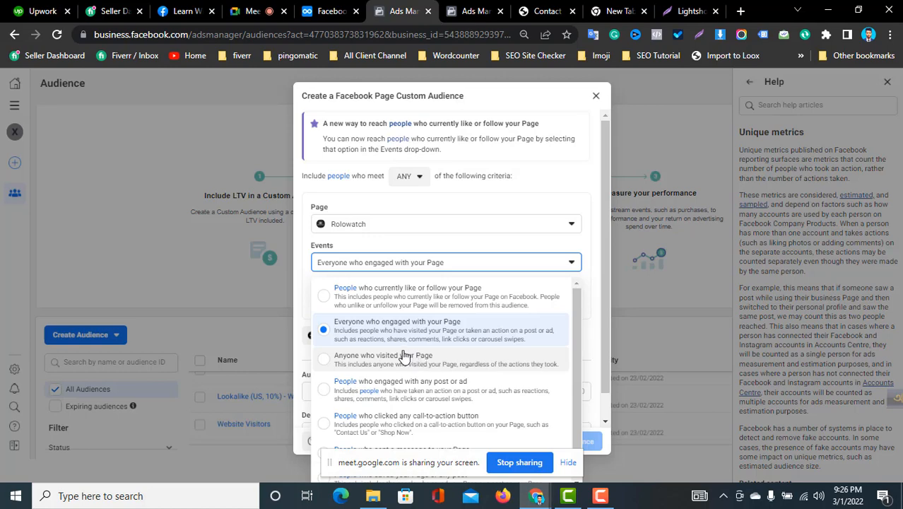
{"action": "left_click", "coordinate": [353, 364]}
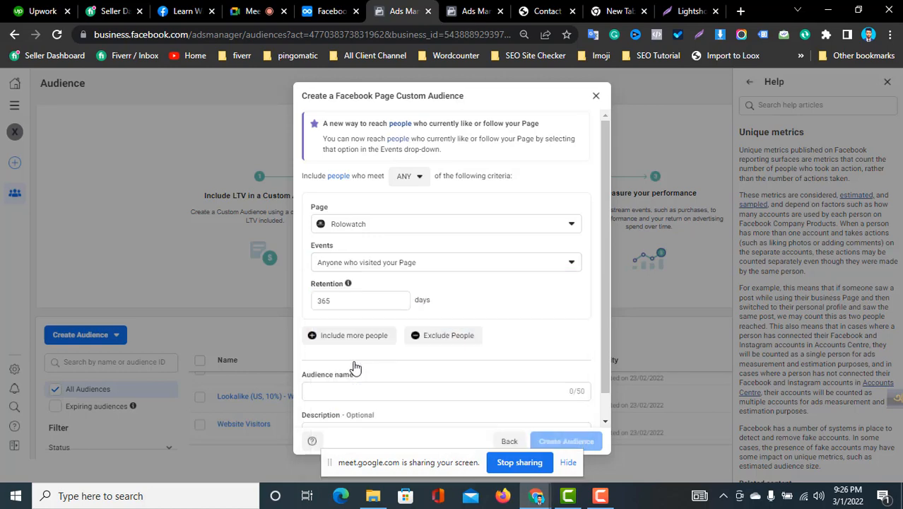
{"action": "left_click", "coordinate": [459, 272]}
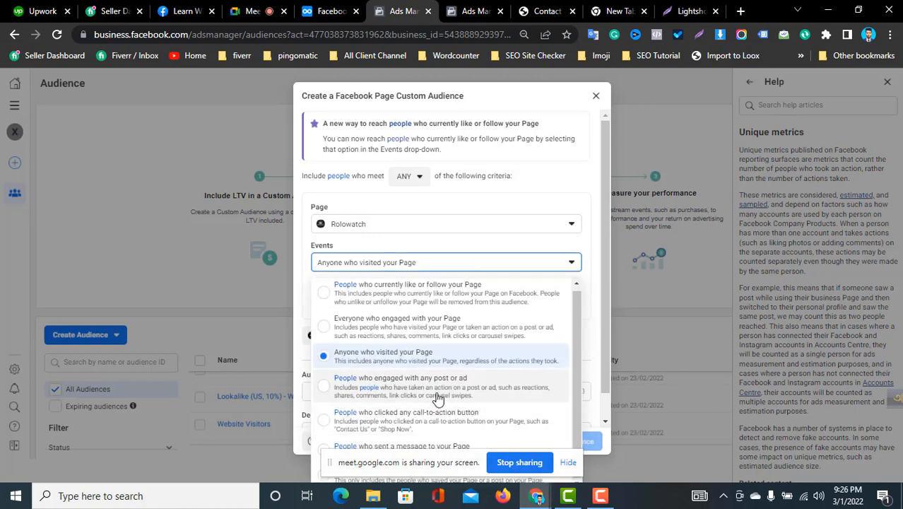
{"action": "scroll", "coordinate": [604, 318], "scroll_direction": "down", "scroll_amount": 1}
{"action": "left_click", "coordinate": [607, 320]}
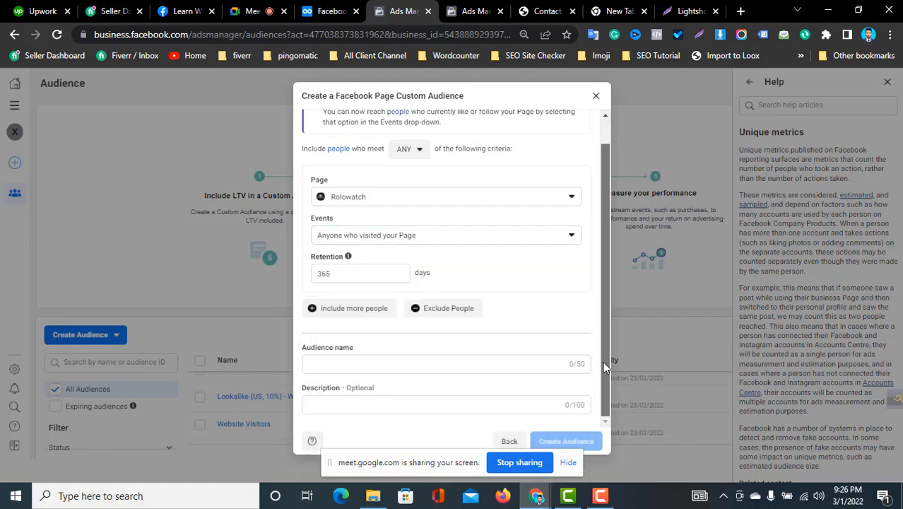
{"action": "left_click", "coordinate": [570, 235]}
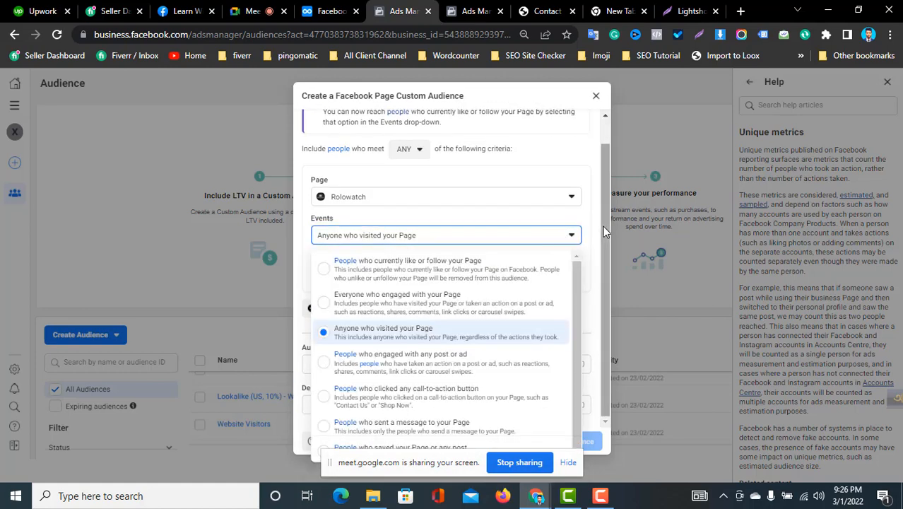
{"action": "left_click", "coordinate": [602, 228]}
{"action": "left_click", "coordinate": [551, 239]}
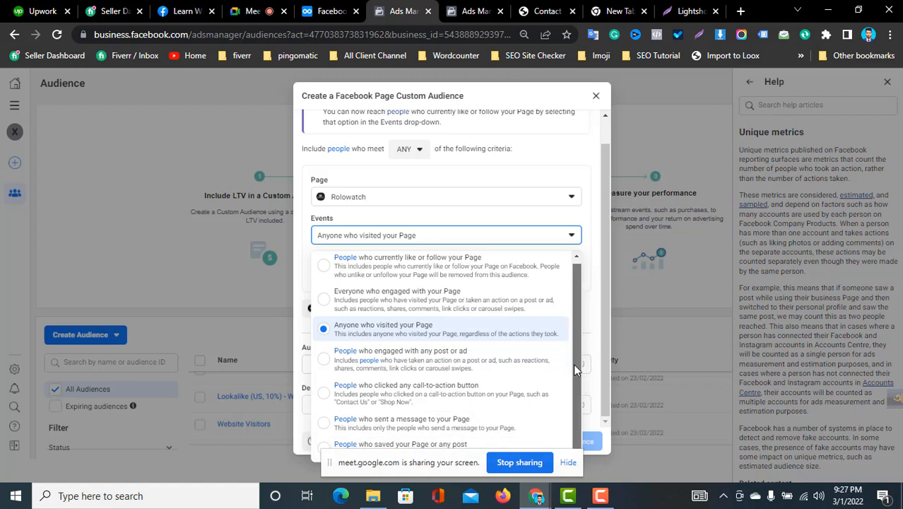
{"action": "left_click", "coordinate": [596, 294]}
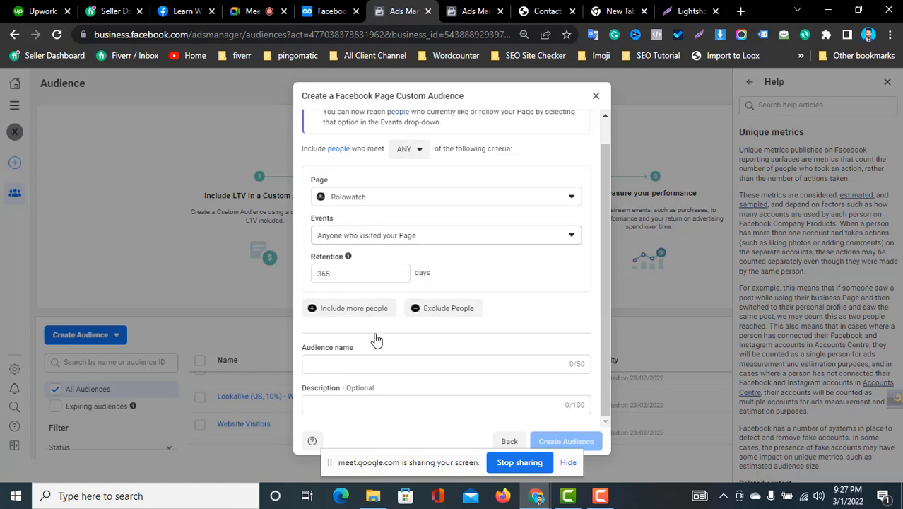
Step: Name the audience "Rolowatch(Anyone who visited your Page)+", copying the event text from the Events setting
{"action": "left_click", "coordinate": [396, 364]}
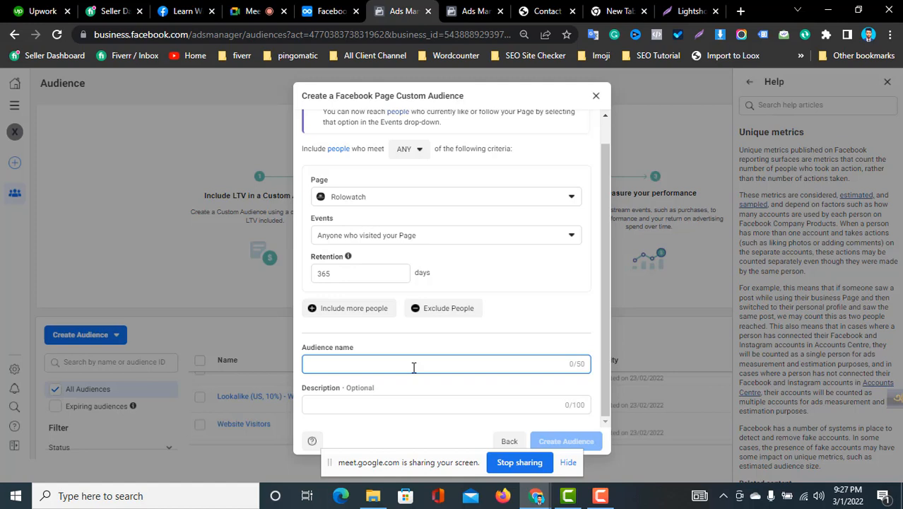
{"action": "type", "text": "Rolowa"}
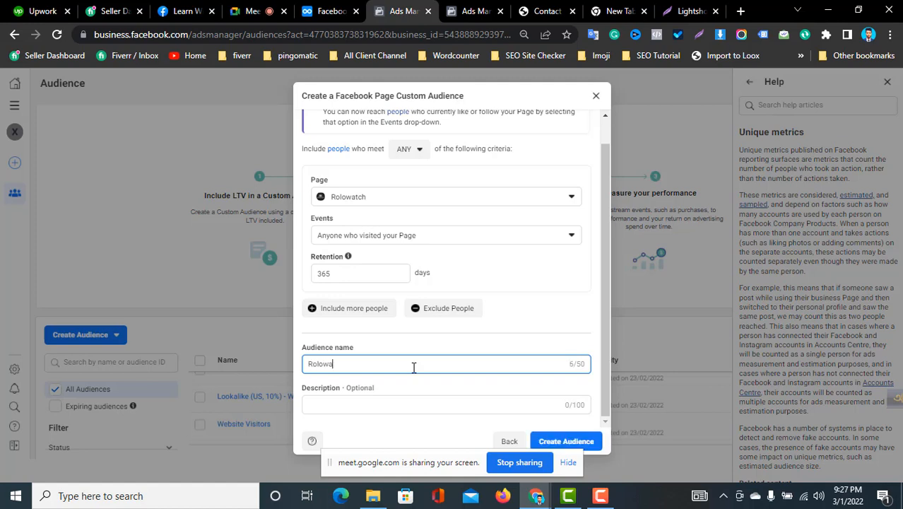
{"action": "type", "text": "tch("}
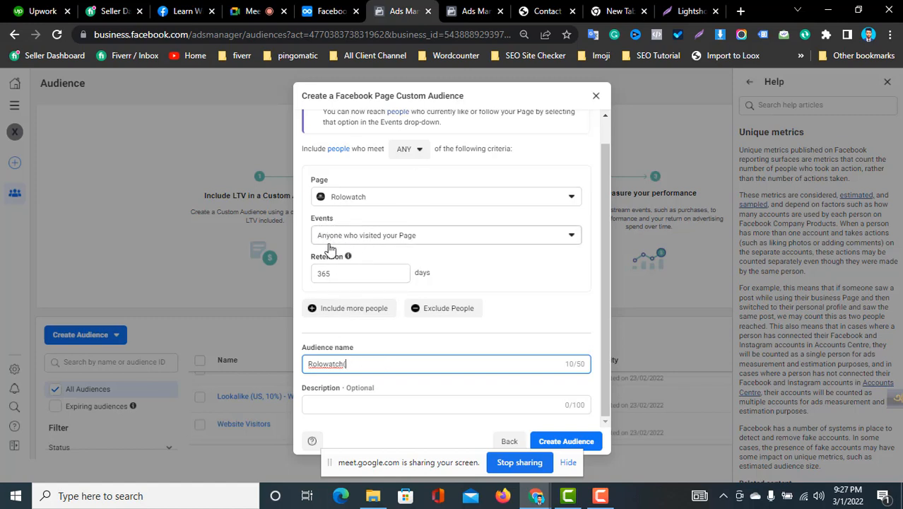
{"action": "left_click_drag", "start_coordinate": [313, 239], "coordinate": [414, 244]}
{"action": "right_click", "coordinate": [410, 242]}
{"action": "left_click", "coordinate": [443, 247]}
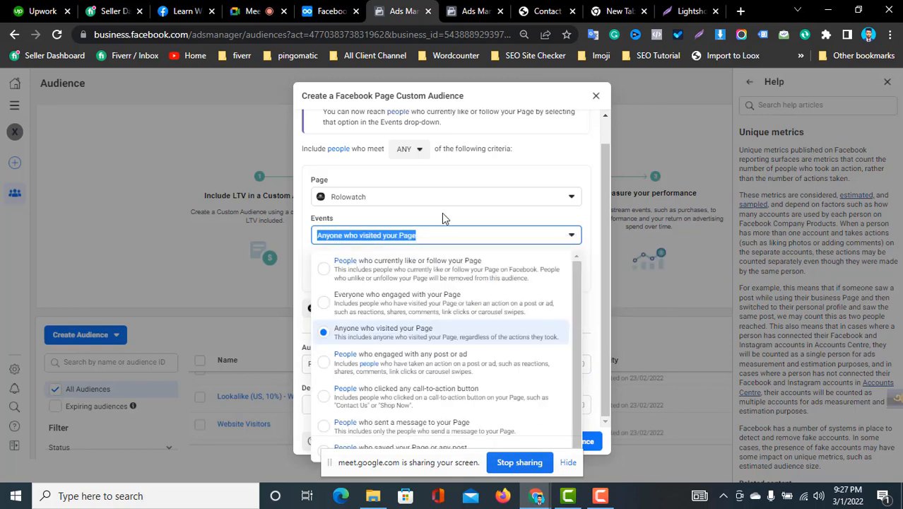
{"action": "left_click", "coordinate": [444, 219]}
{"action": "left_click", "coordinate": [409, 362]}
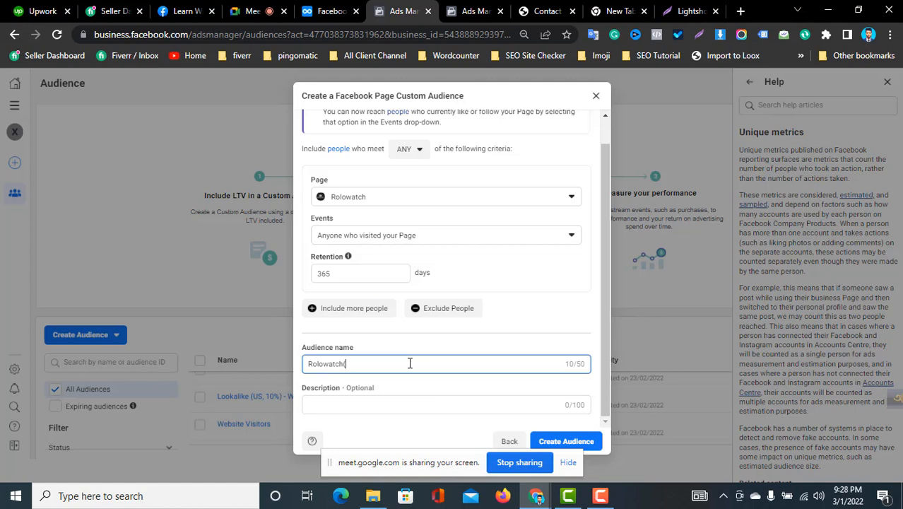
{"action": "key", "text": "BackSpace"}
{"action": "key", "text": "ctrl+v"}
{"action": "type", "text": ")+"}
Step: Set the retention to 60 days and add "60 days" to the end of the audience name
{"action": "double_click", "coordinate": [375, 269]}
{"action": "type", "text": "60"}
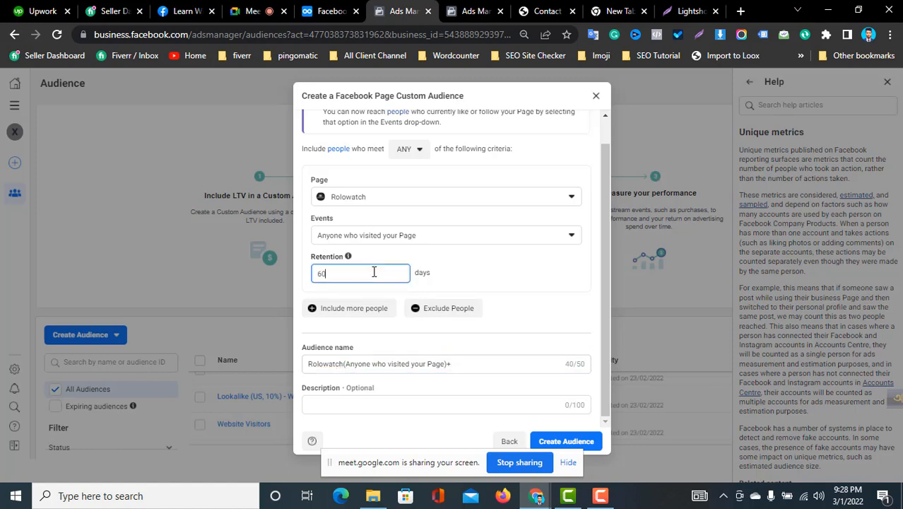
{"action": "left_click", "coordinate": [463, 364]}
{"action": "type", "text": "60"}
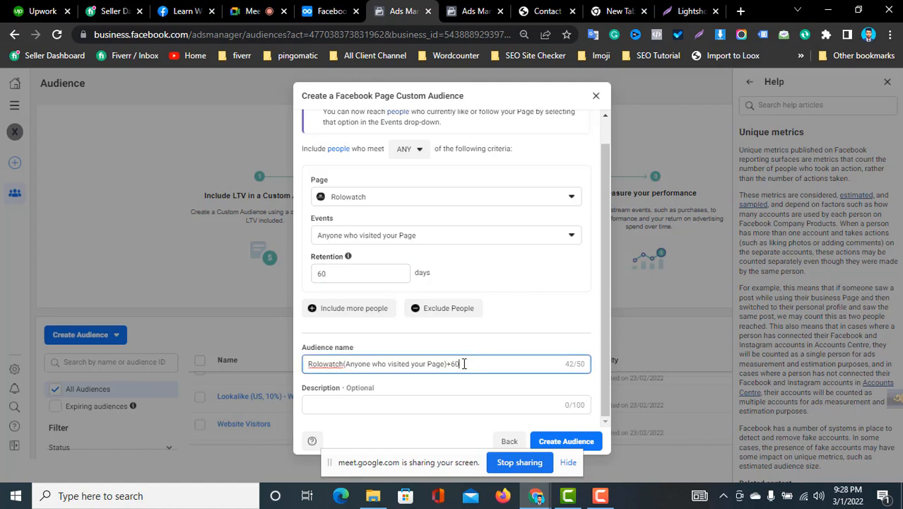
{"action": "type", "text": " days"}
{"action": "triple_click", "coordinate": [434, 366]}
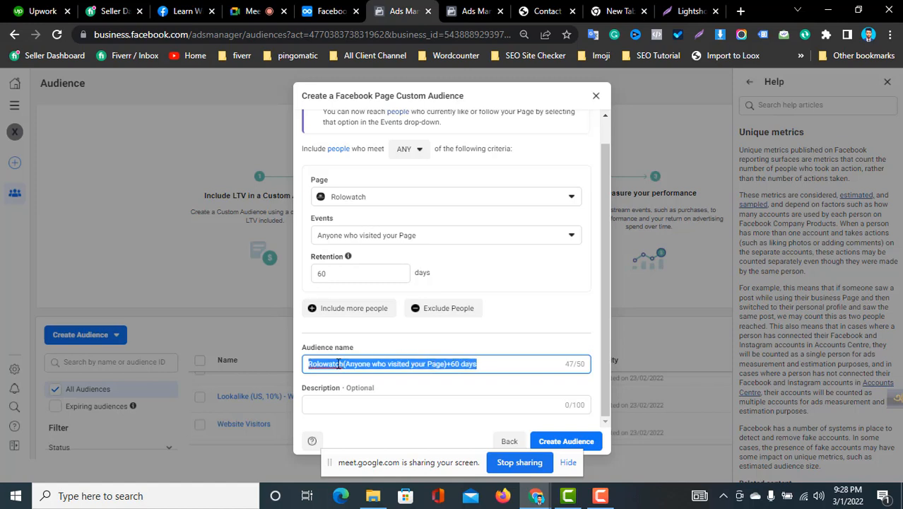
Step: Insert "+rt" after "Page" inside the parentheses of the Page audience's name
{"action": "left_click", "coordinate": [433, 361]}
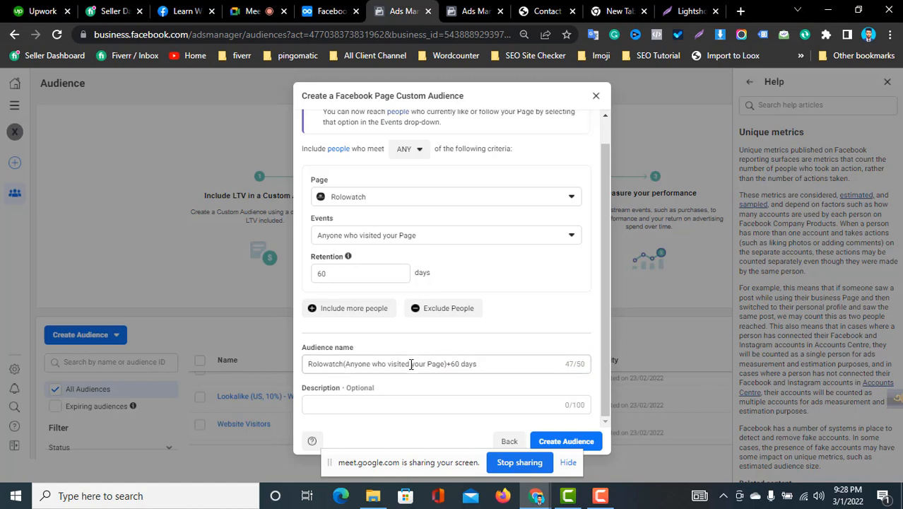
{"action": "triple_click", "coordinate": [413, 363]}
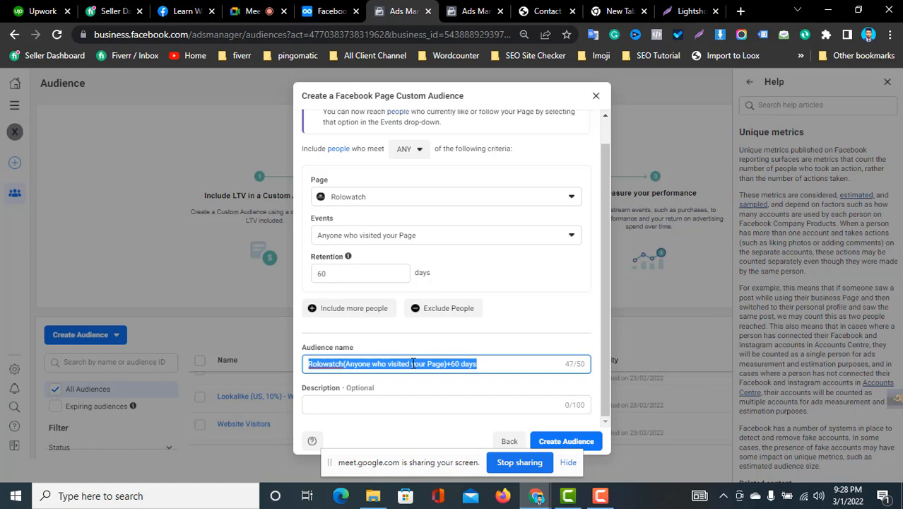
{"action": "left_click", "coordinate": [506, 277]}
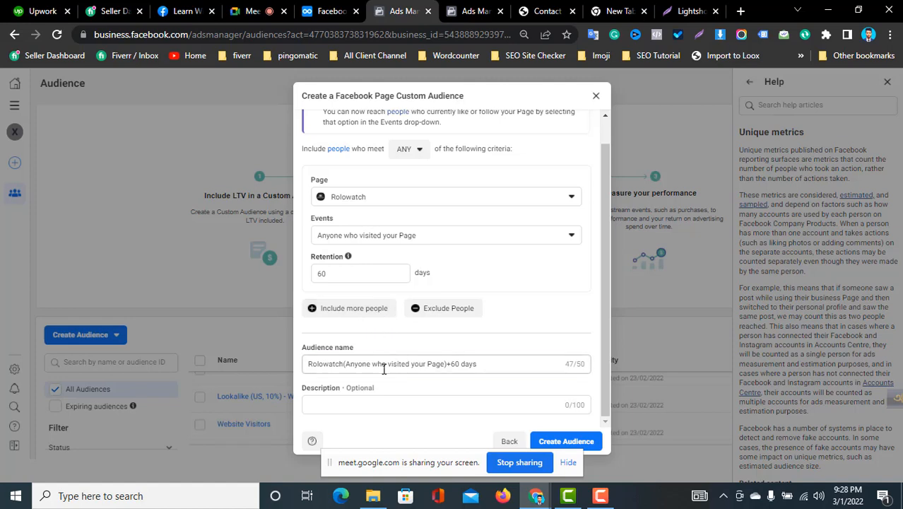
{"action": "left_click", "coordinate": [444, 364]}
{"action": "type", "text": "+rt"}
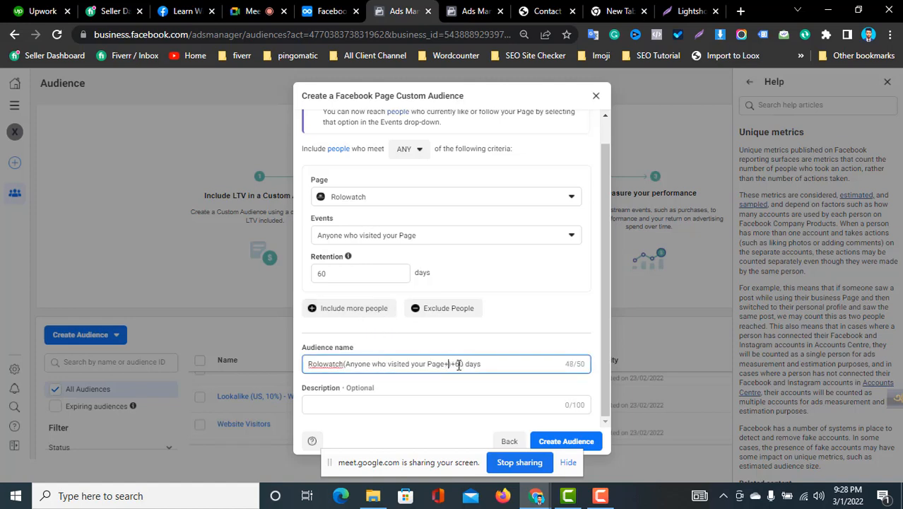
{"action": "double_click", "coordinate": [519, 366]}
{"action": "triple_click", "coordinate": [520, 366]}
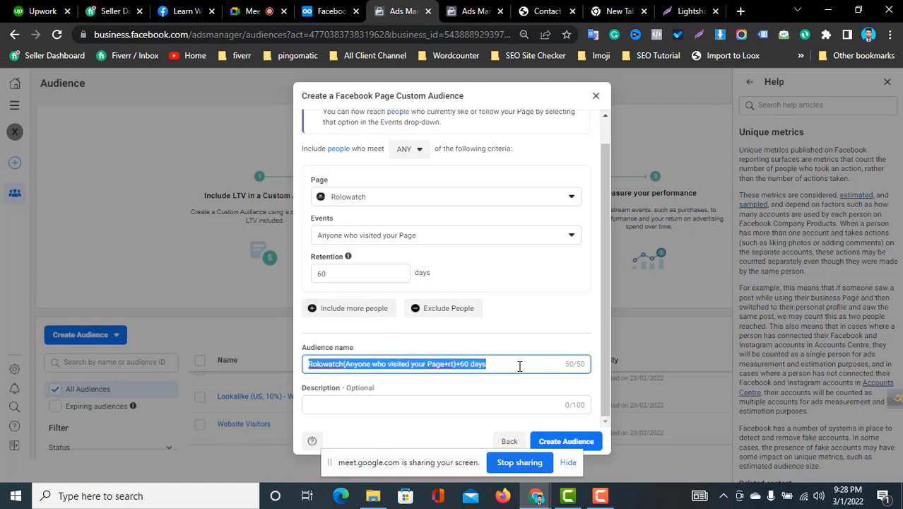
{"action": "left_click", "coordinate": [414, 363]}
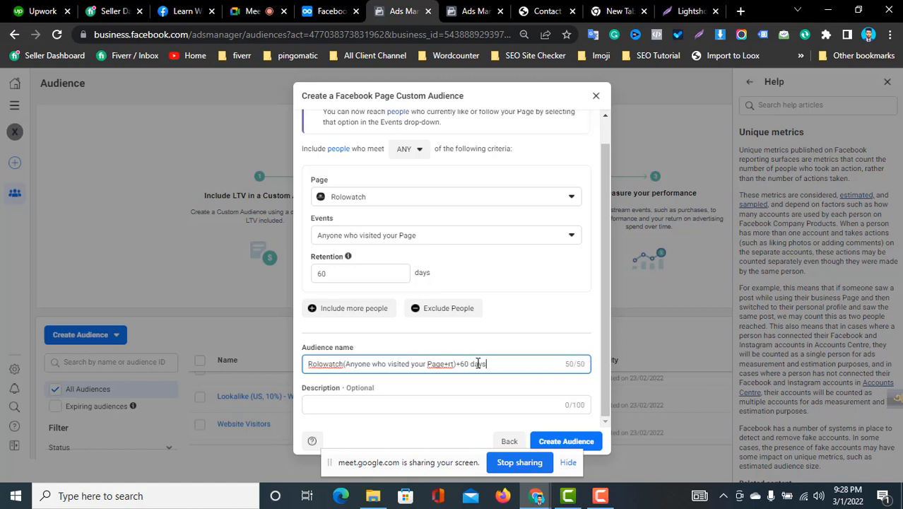
{"action": "left_click_drag", "start_coordinate": [486, 363], "coordinate": [302, 360]}
Step: Discard the Facebook Page audience without filling in its description, and close the Help pane
{"action": "left_click", "coordinate": [393, 405]}
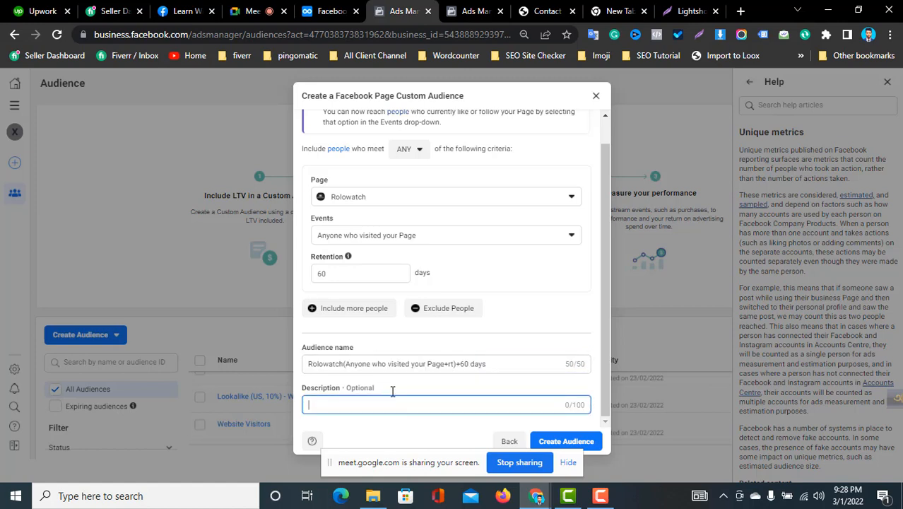
{"action": "left_click_drag", "start_coordinate": [577, 405], "coordinate": [530, 402]}
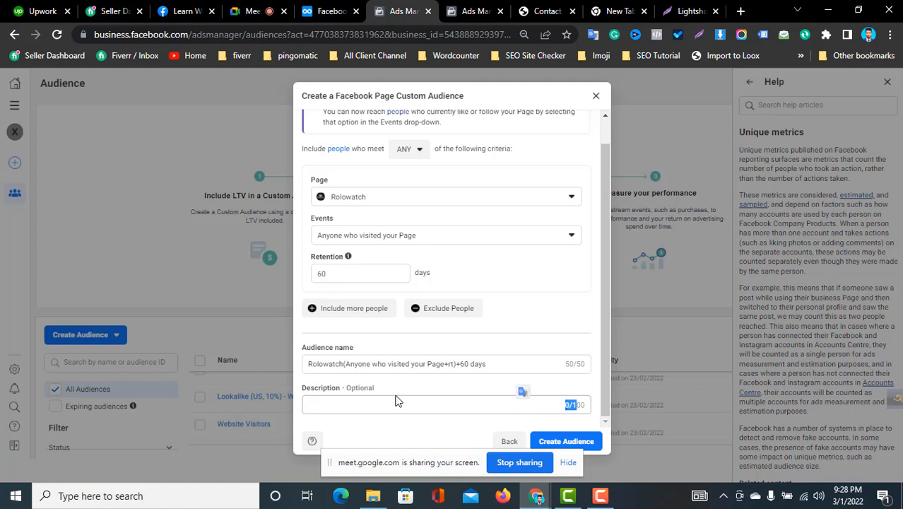
{"action": "left_click", "coordinate": [398, 403]}
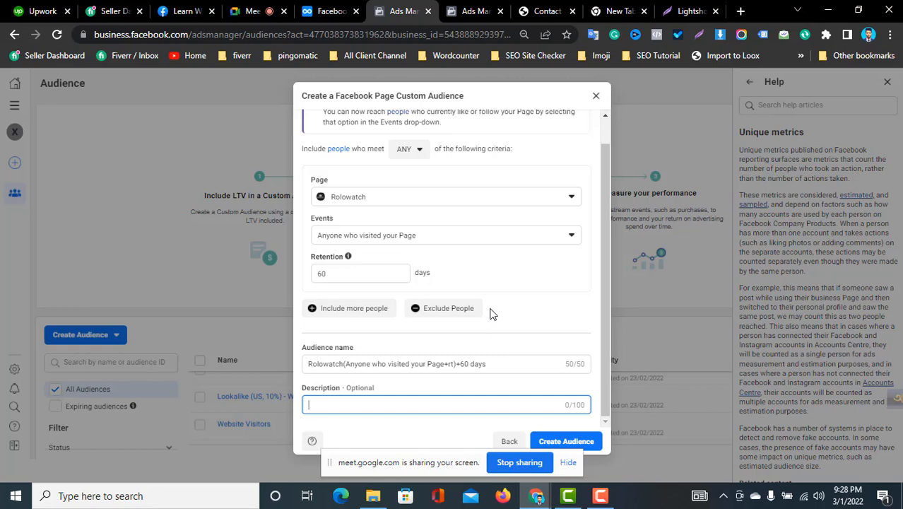
{"action": "left_click", "coordinate": [596, 96]}
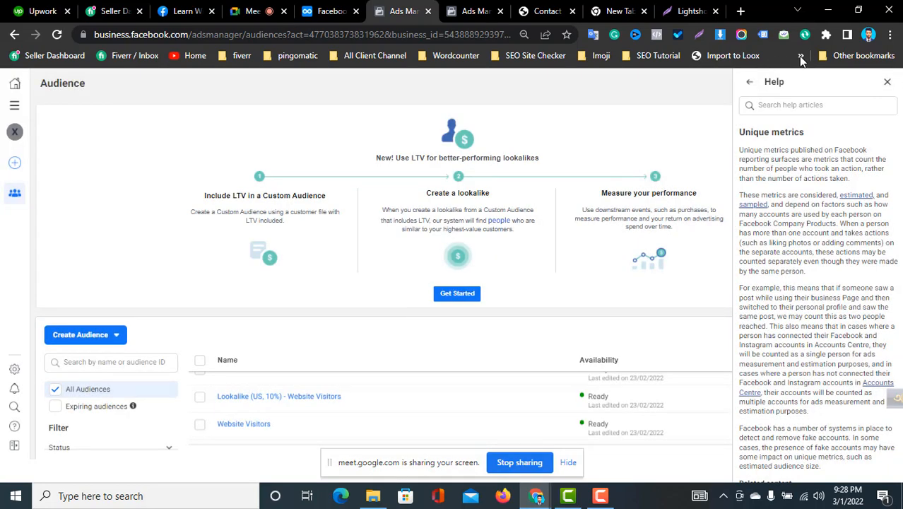
{"action": "left_click", "coordinate": [884, 84]}
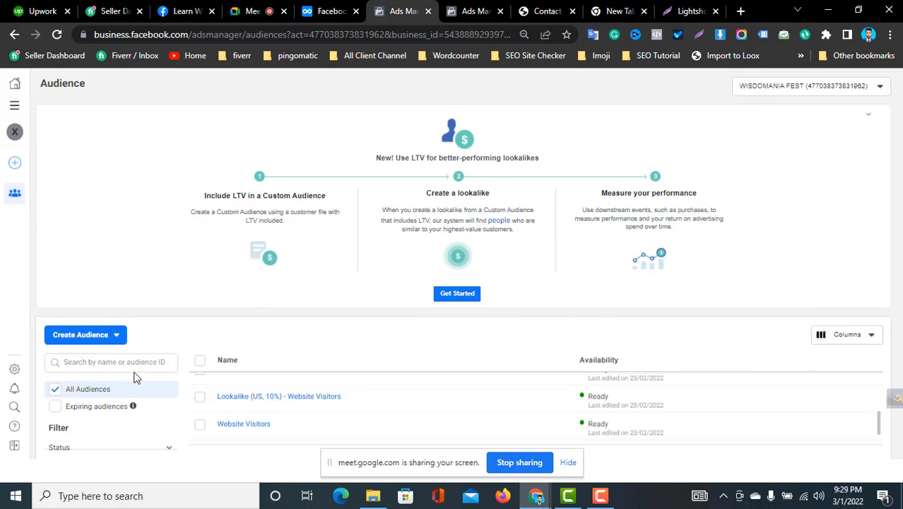
Step: Review the available Custom Audience sources and leave the source selection without choosing one
{"action": "left_click", "coordinate": [99, 341]}
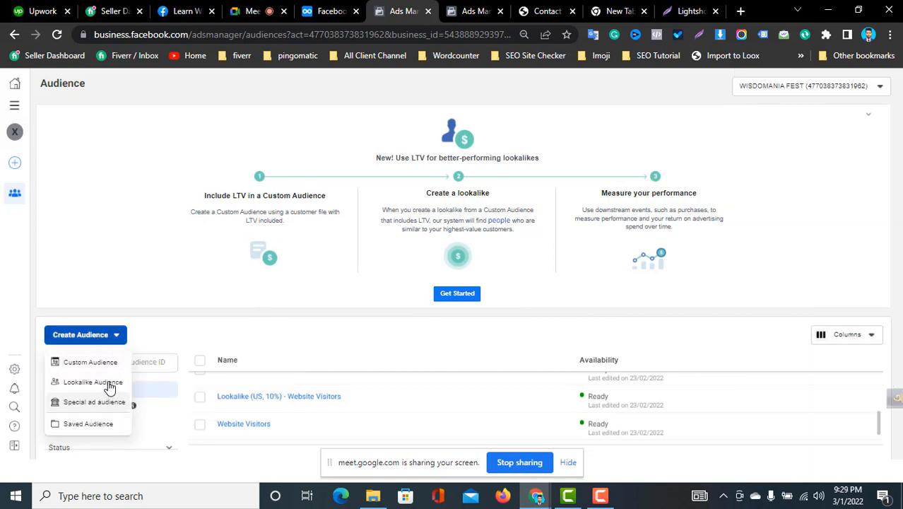
{"action": "left_click", "coordinate": [102, 369]}
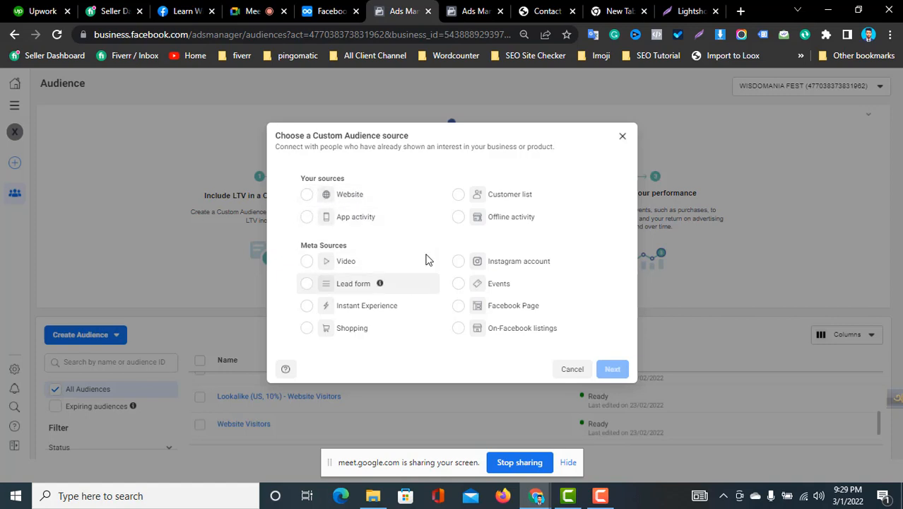
{"action": "left_click", "coordinate": [623, 136]}
Step: Start creating a new Lookalike Audience
{"action": "left_click", "coordinate": [84, 337]}
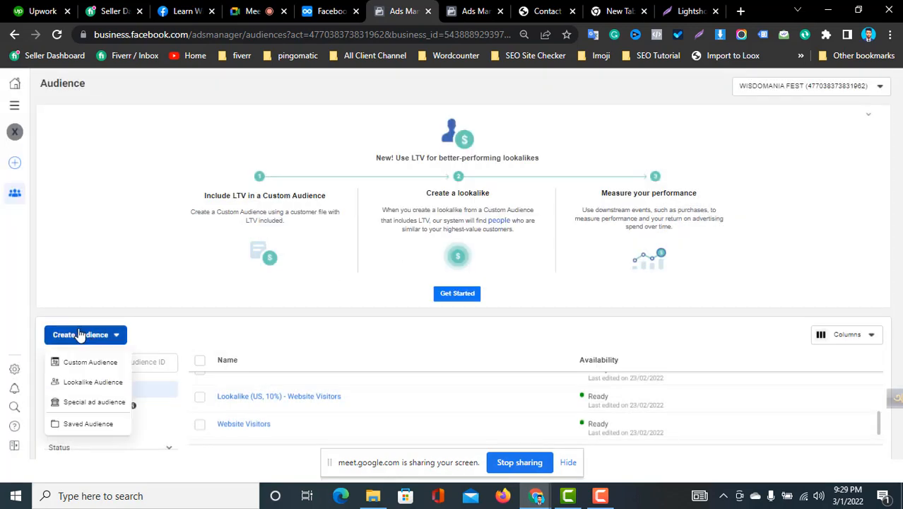
{"action": "left_click", "coordinate": [103, 388]}
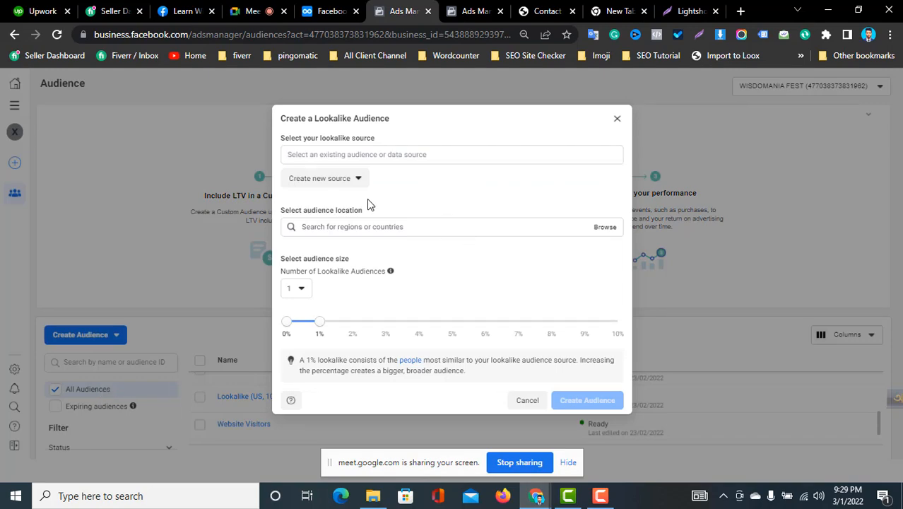
{"action": "left_click_drag", "start_coordinate": [314, 118], "coordinate": [421, 129]}
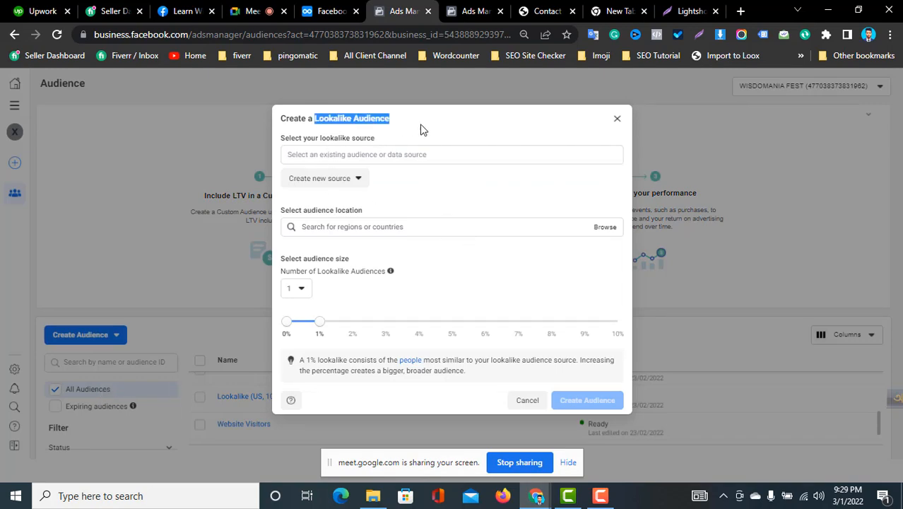
{"action": "left_click", "coordinate": [500, 133]}
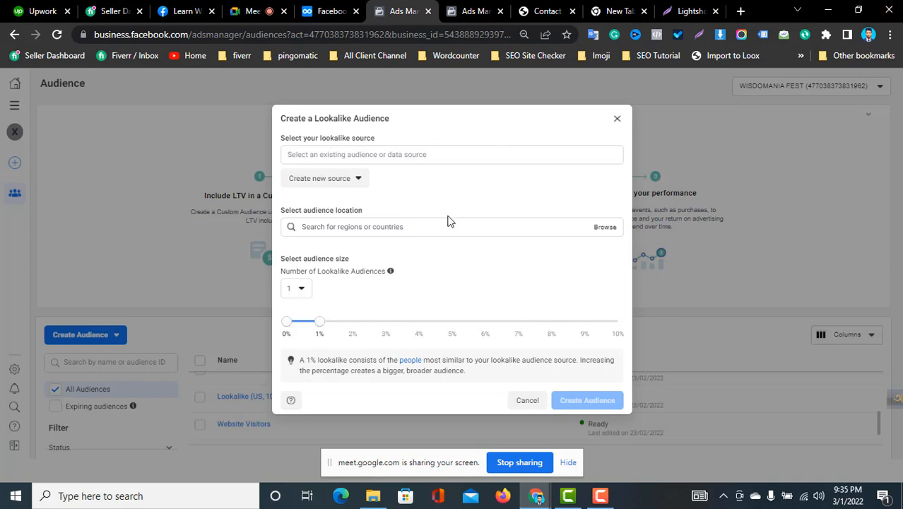
Step: Search the existing lookalike sources for "60" and clear the search
{"action": "left_click", "coordinate": [376, 159]}
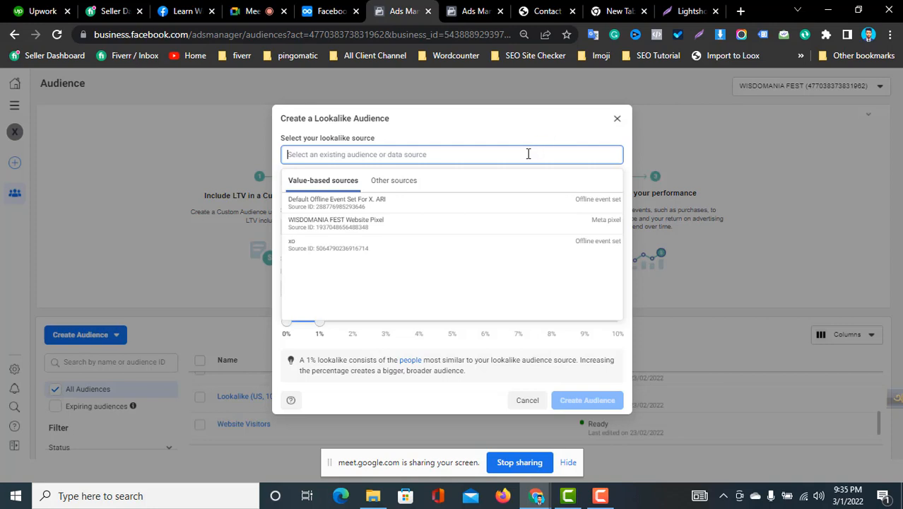
{"action": "type", "text": "60"}
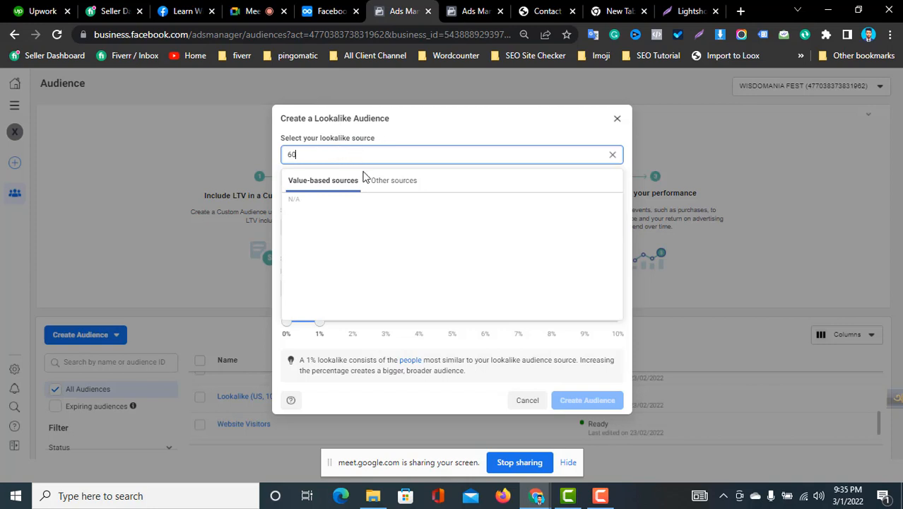
{"action": "mouse_move", "coordinate": [384, 195]}
{"action": "mouse_move", "coordinate": [529, 214]}
{"action": "mouse_move", "coordinate": [447, 213]}
{"action": "key", "text": "ctrl+a"}
{"action": "left_click", "coordinate": [322, 324]}
{"action": "left_click", "coordinate": [612, 154]}
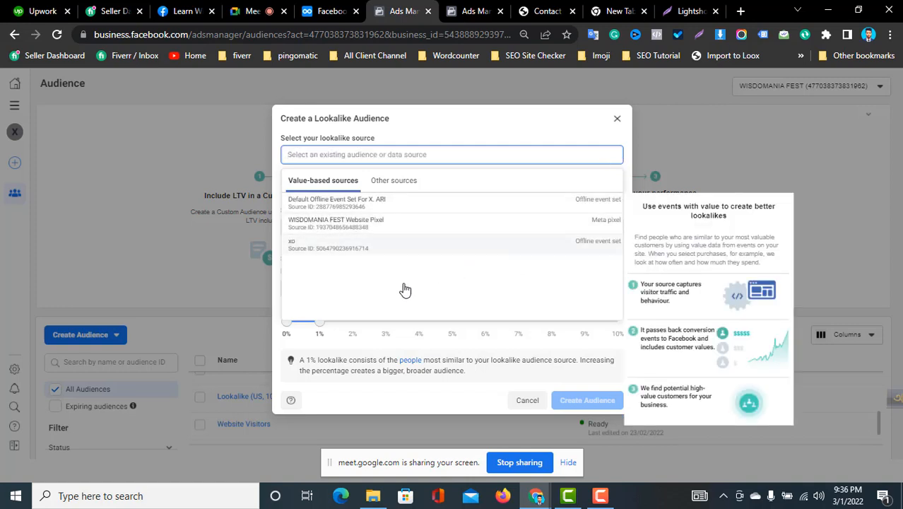
Step: Choose WISDOMANIA FEST Website Pixel as the lookalike source and check the options for creating a new source
{"action": "left_click", "coordinate": [327, 226]}
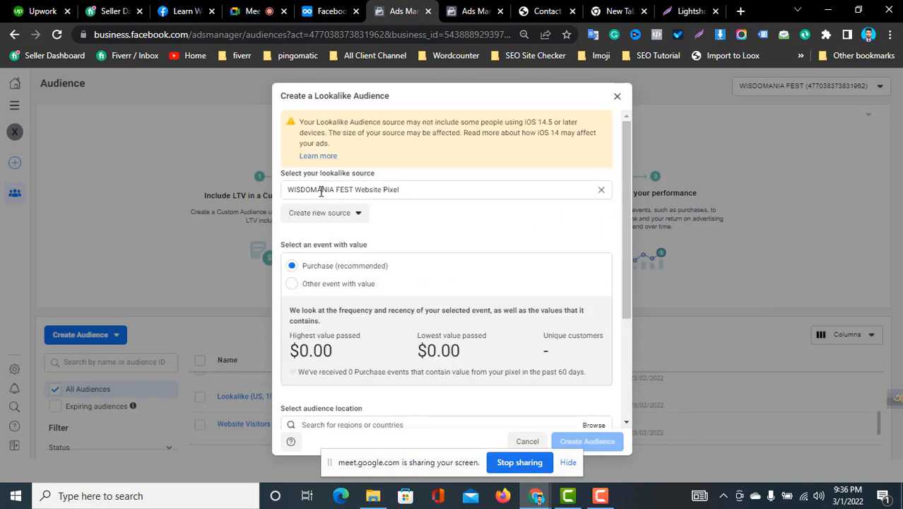
{"action": "left_click", "coordinate": [322, 212]}
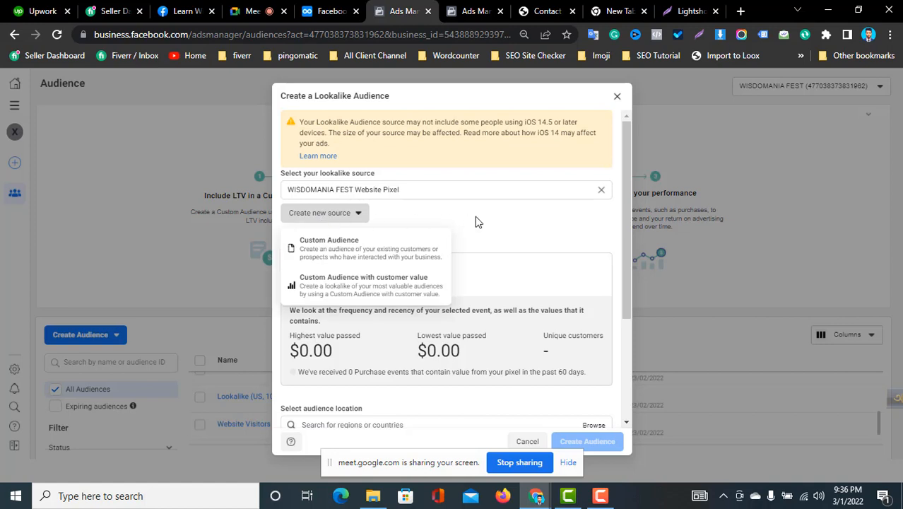
{"action": "left_click", "coordinate": [305, 260]}
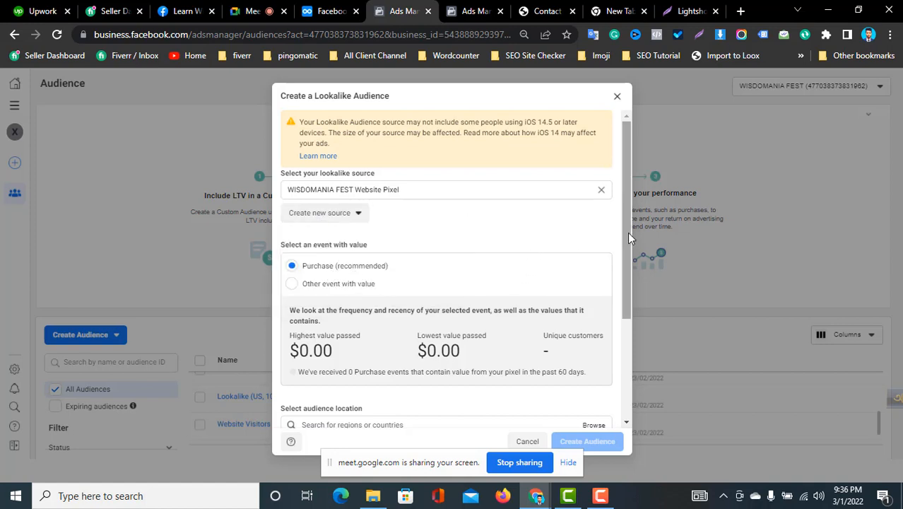
Step: Look through the events under Other event with value and restore Purchase (recommended) as the event
{"action": "left_click_drag", "start_coordinate": [627, 232], "coordinate": [620, 299]}
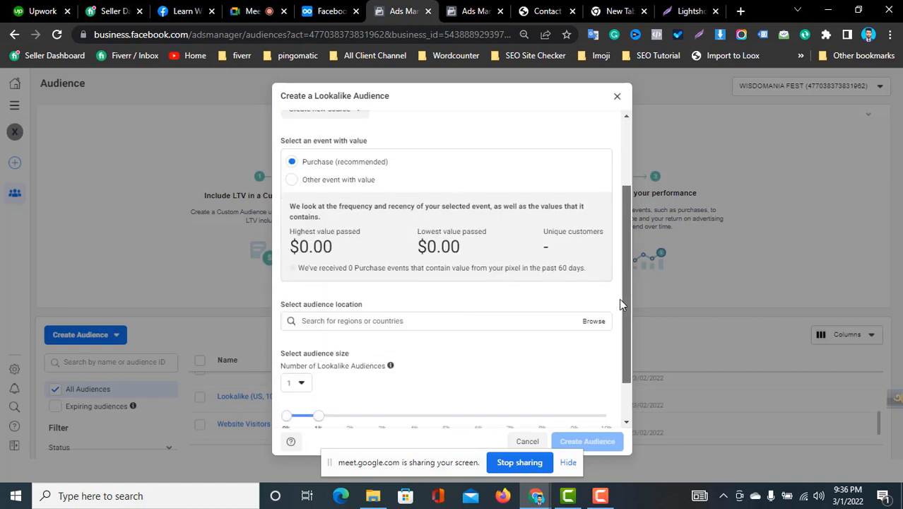
{"action": "left_click", "coordinate": [326, 181]}
{"action": "left_click", "coordinate": [347, 197]}
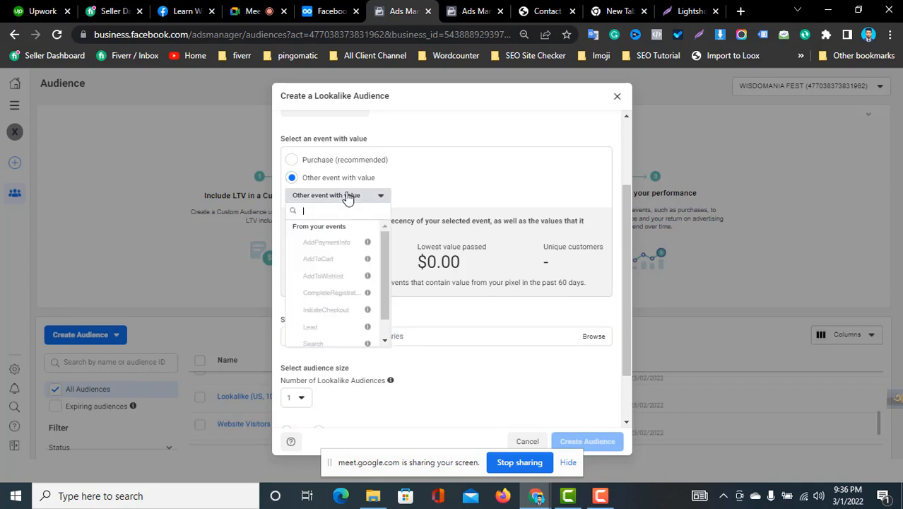
{"action": "left_click_drag", "start_coordinate": [385, 252], "coordinate": [386, 287]}
{"action": "left_click_drag", "start_coordinate": [629, 274], "coordinate": [637, 186]}
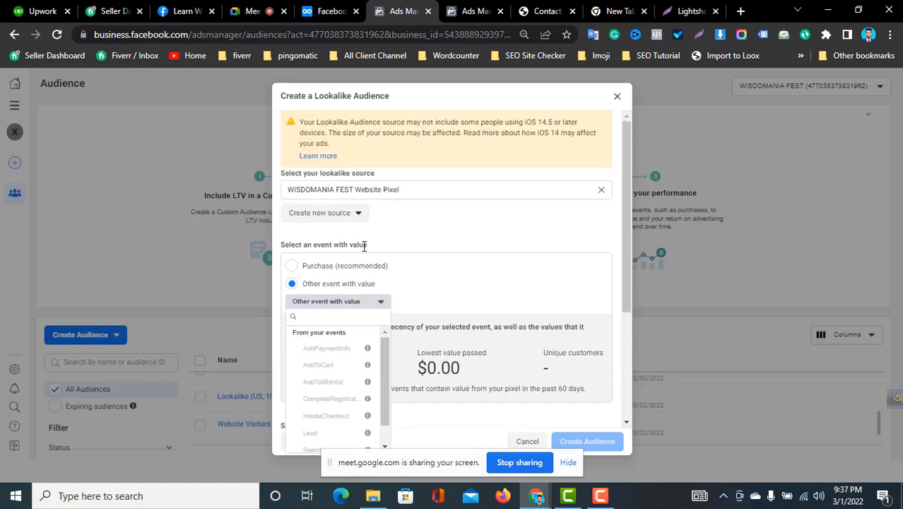
{"action": "left_click", "coordinate": [411, 238]}
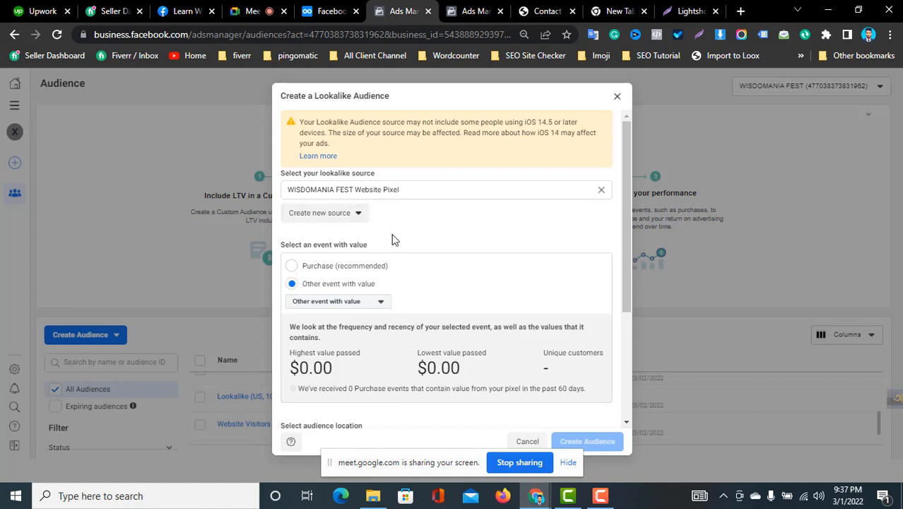
{"action": "left_click", "coordinate": [292, 267]}
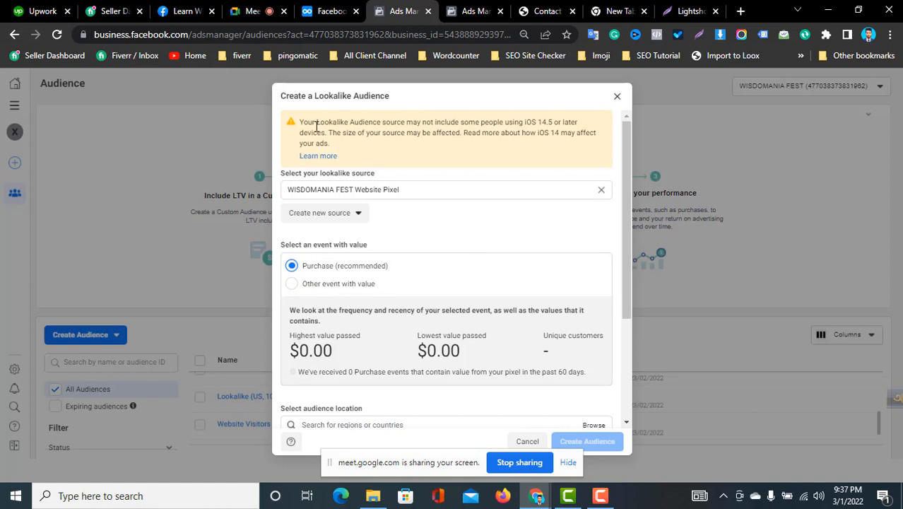
Step: Read the notice on how iOS 14.5 or later devices affect the Lookalike Audience source
{"action": "left_click_drag", "start_coordinate": [316, 126], "coordinate": [456, 125]}
{"action": "left_click", "coordinate": [492, 268]}
{"action": "left_click_drag", "start_coordinate": [539, 121], "coordinate": [565, 123]}
{"action": "triple_click", "coordinate": [375, 133]}
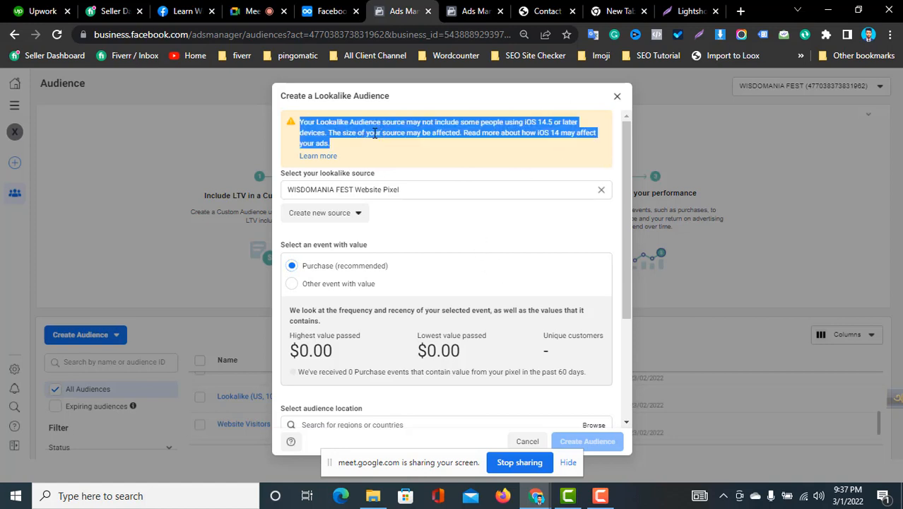
{"action": "triple_click", "coordinate": [446, 134]}
{"action": "left_click_drag", "start_coordinate": [537, 130], "coordinate": [550, 121]}
{"action": "triple_click", "coordinate": [551, 122]}
{"action": "left_click", "coordinate": [480, 131]}
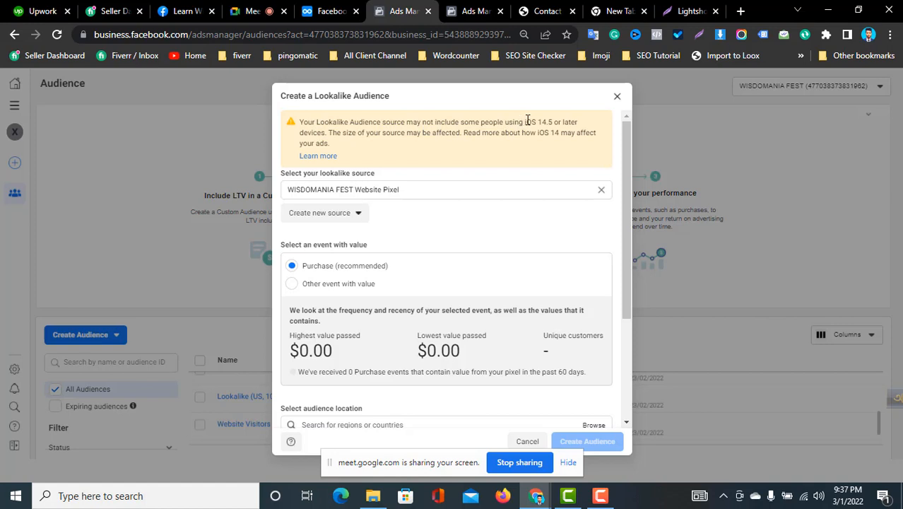
{"action": "left_click_drag", "start_coordinate": [525, 120], "coordinate": [560, 121]}
{"action": "left_click", "coordinate": [511, 144]}
{"action": "triple_click", "coordinate": [511, 132]}
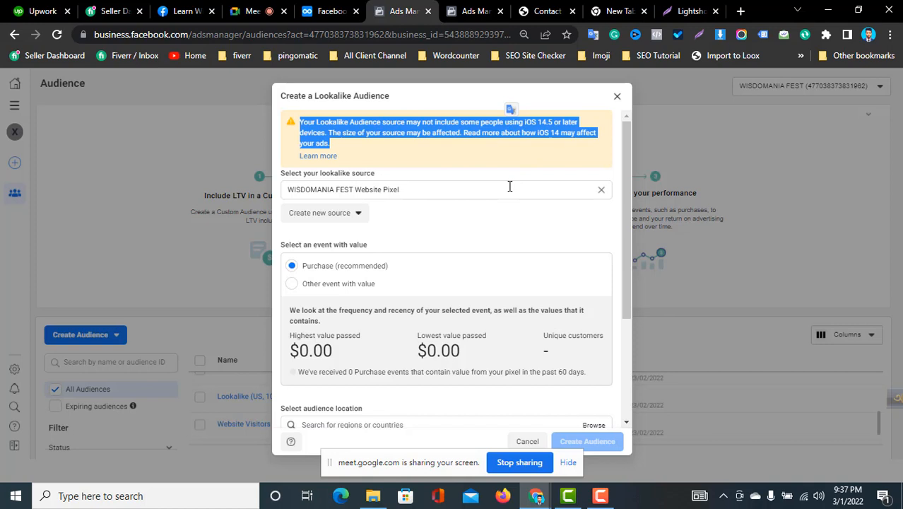
{"action": "double_click", "coordinate": [508, 134]}
{"action": "left_click", "coordinate": [417, 235]}
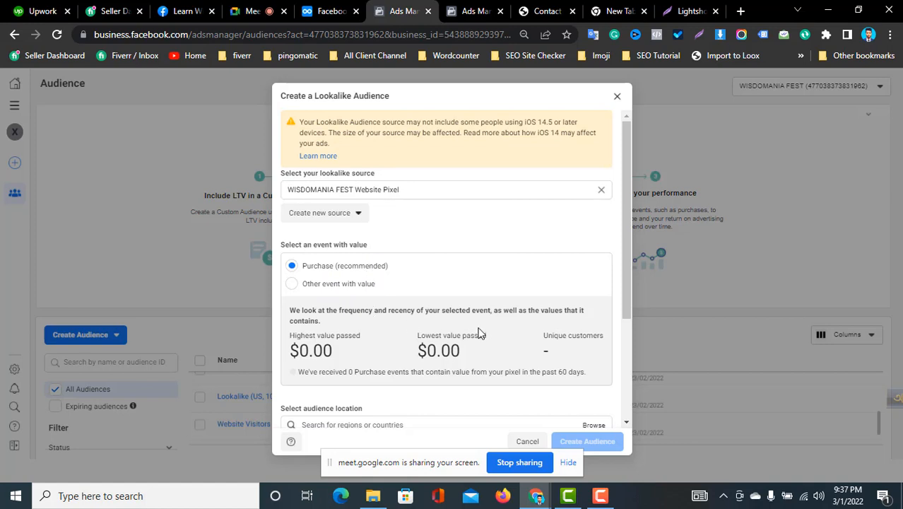
Step: Examine the audience location and audience size settings of the Lookalike Audience
{"action": "left_click_drag", "start_coordinate": [622, 263], "coordinate": [611, 380]}
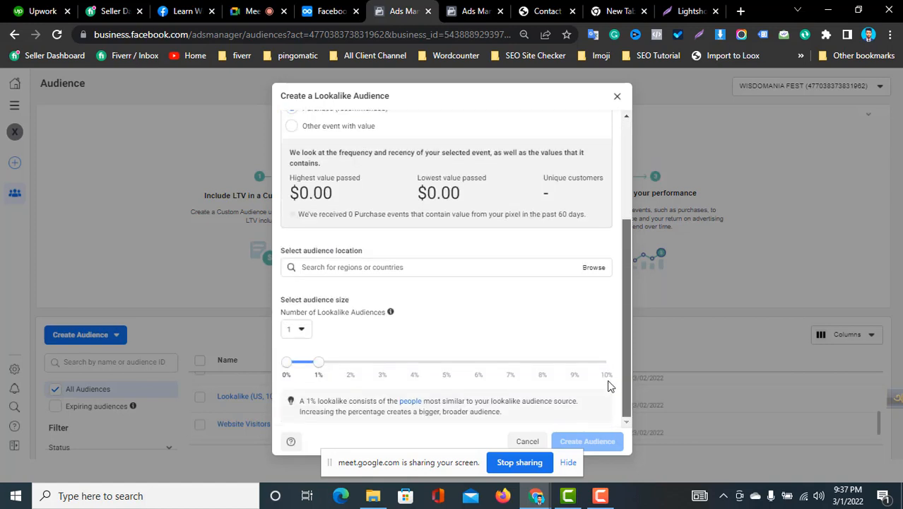
{"action": "left_click", "coordinate": [397, 268]}
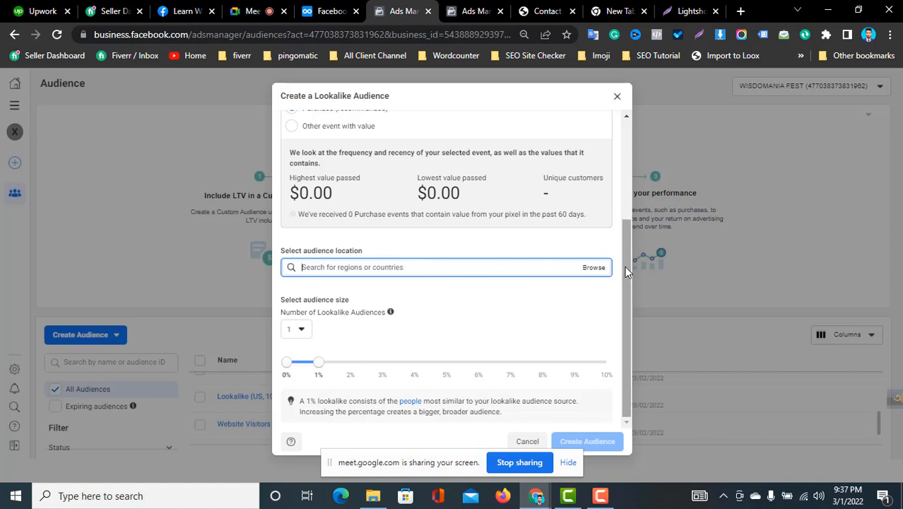
{"action": "scroll", "coordinate": [625, 272], "scroll_direction": "up", "scroll_amount": 3}
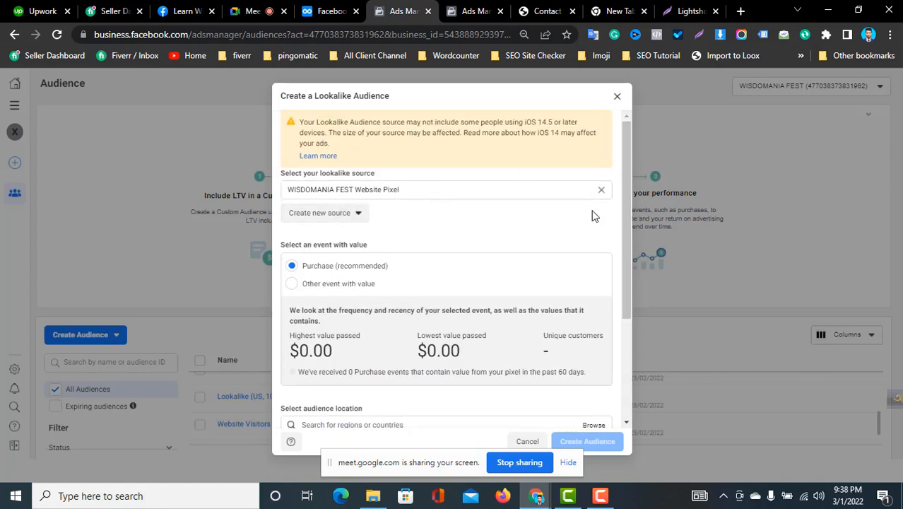
Step: Set the Lookalike Audience location to United States
{"action": "left_click_drag", "start_coordinate": [629, 225], "coordinate": [612, 352]}
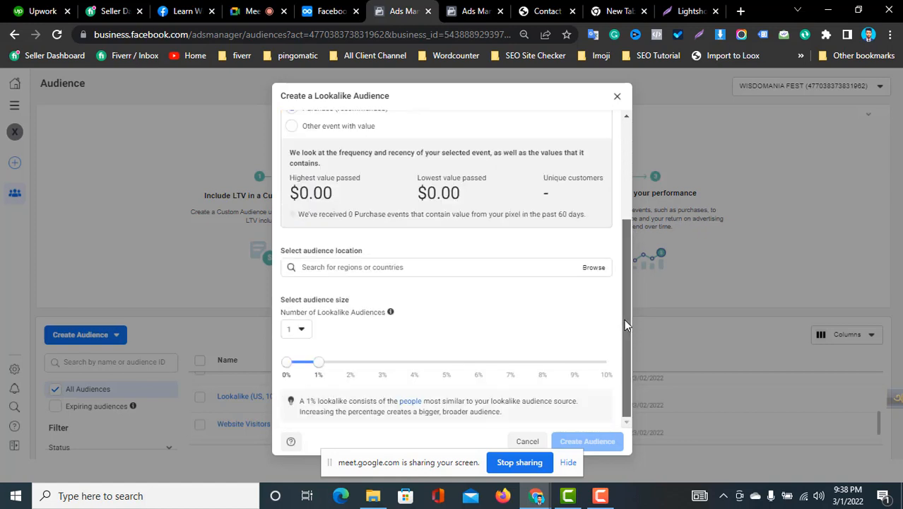
{"action": "left_click", "coordinate": [390, 266]}
{"action": "type", "text": "usa"}
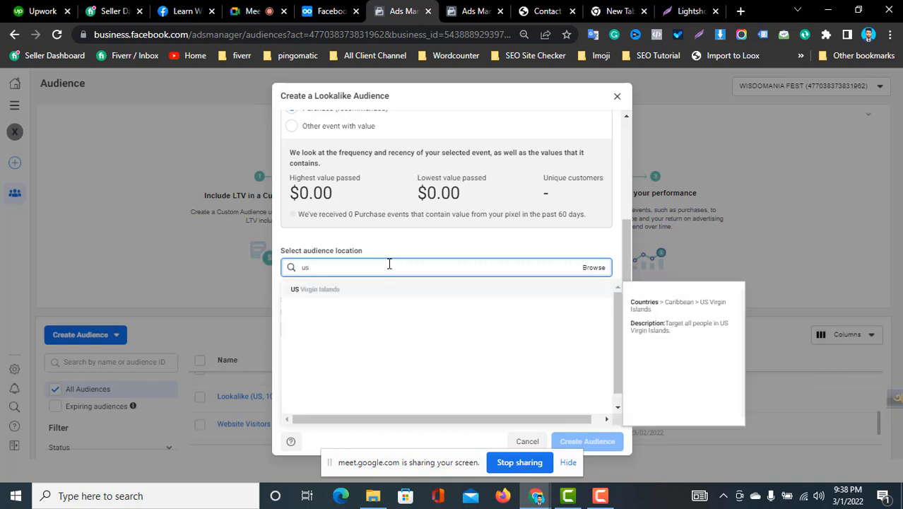
{"action": "key", "text": "BackSpace"}
{"action": "type", "text": "nite"}
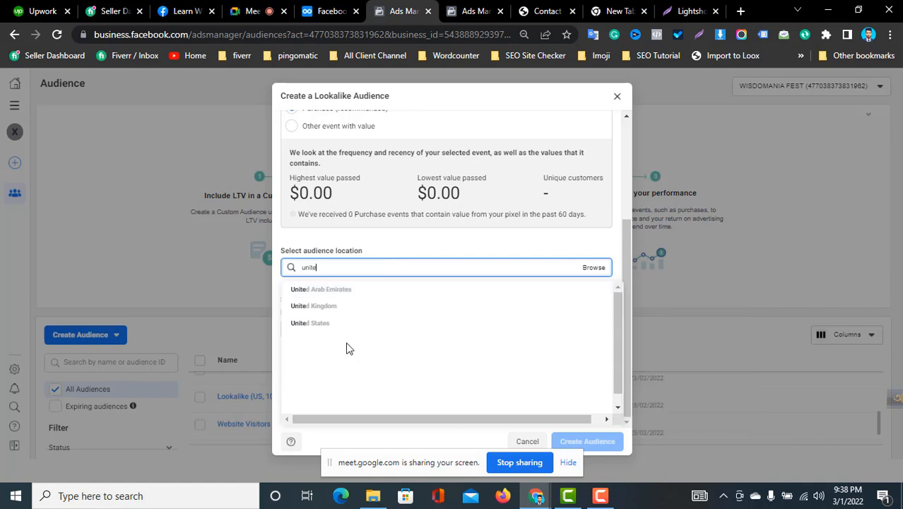
{"action": "left_click", "coordinate": [329, 325]}
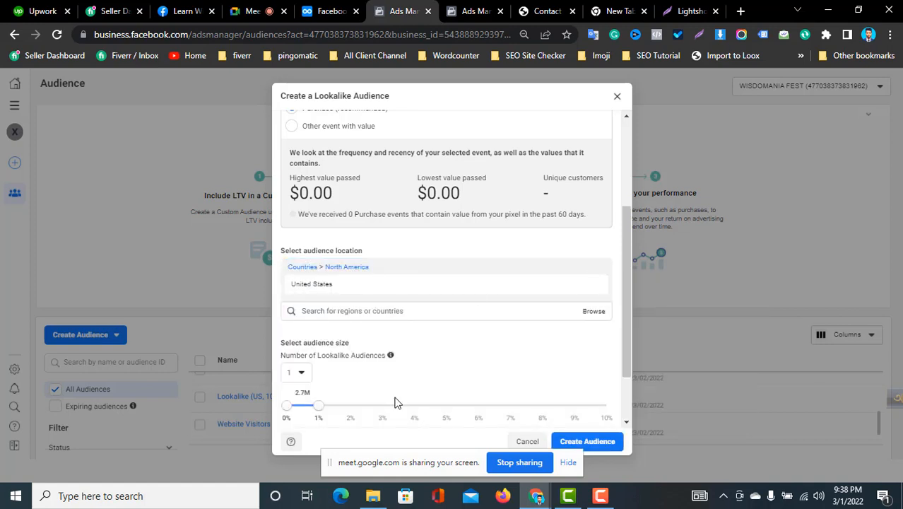
Step: Extend the lookalike audience size to 10%
{"action": "left_click_drag", "start_coordinate": [318, 407], "coordinate": [346, 409]}
{"action": "scroll", "coordinate": [346, 409], "scroll_direction": "down", "scroll_amount": 1}
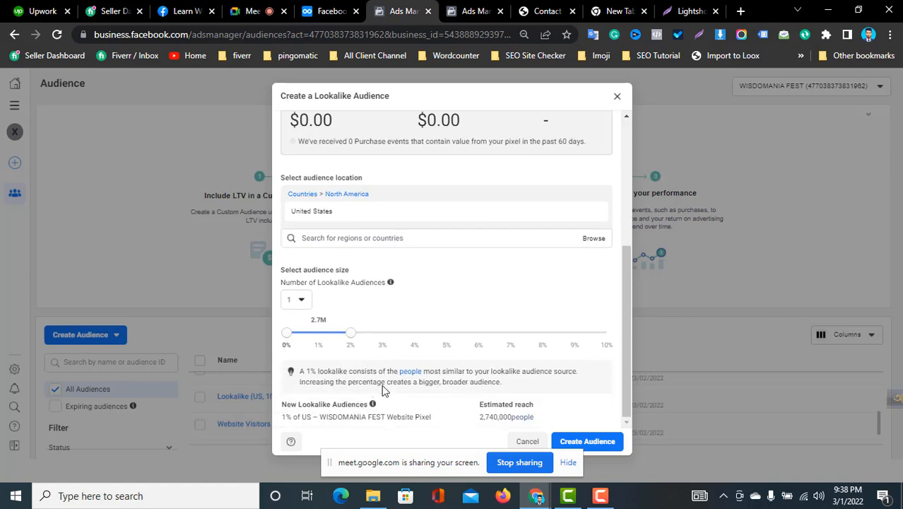
{"action": "left_click_drag", "start_coordinate": [350, 332], "coordinate": [621, 347]}
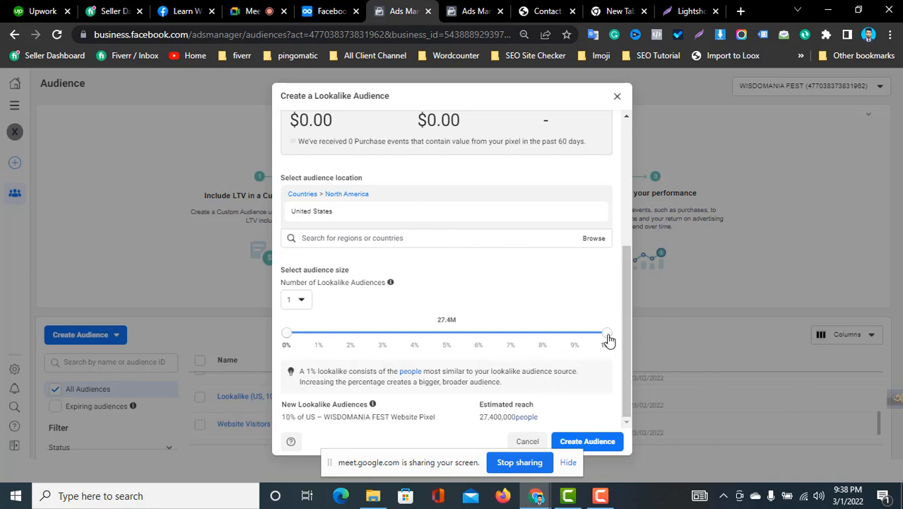
Step: Try to lower the upper limit of the lookalike audience size below 10%
{"action": "left_click_drag", "start_coordinate": [608, 337], "coordinate": [396, 340]}
{"action": "left_click", "coordinate": [550, 305]}
{"action": "left_click_drag", "start_coordinate": [386, 325], "coordinate": [340, 337]}
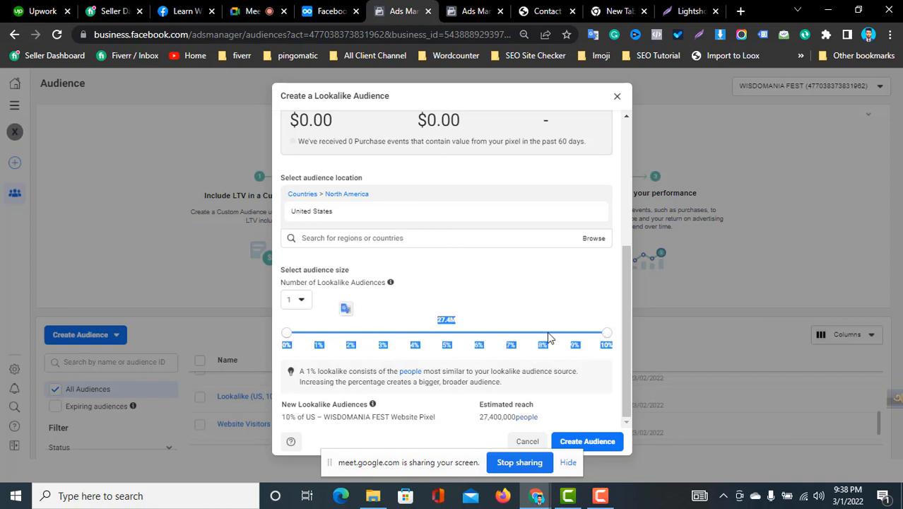
{"action": "left_click", "coordinate": [511, 304]}
{"action": "left_click_drag", "start_coordinate": [607, 334], "coordinate": [453, 346]}
{"action": "left_click", "coordinate": [607, 334]}
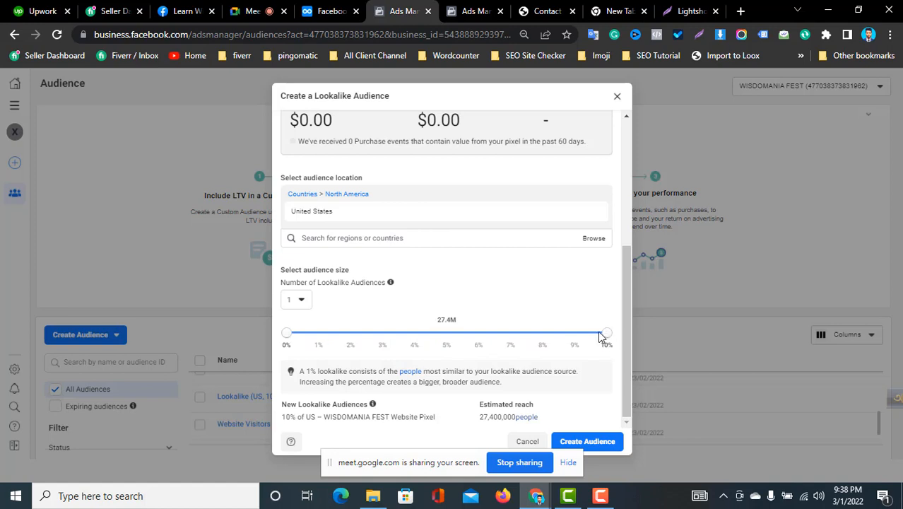
{"action": "left_click_drag", "start_coordinate": [606, 333], "coordinate": [575, 337]}
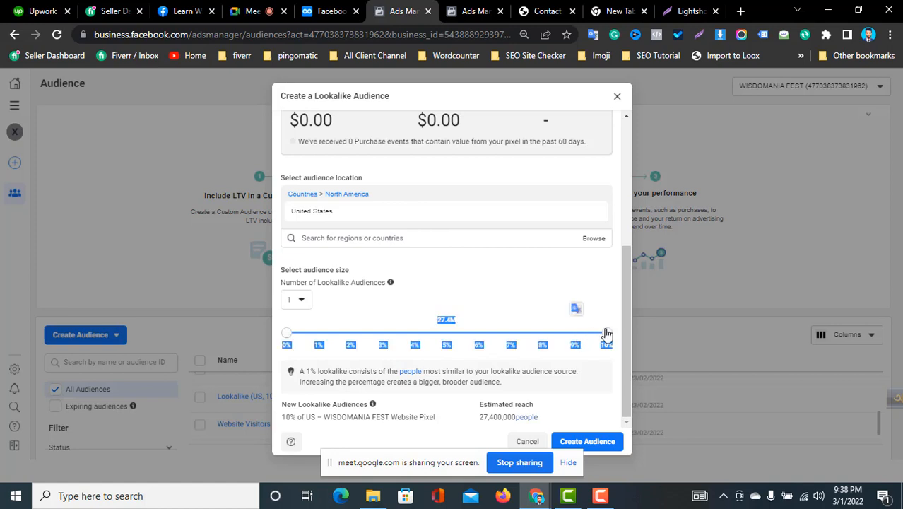
{"action": "left_click", "coordinate": [607, 332]}
{"action": "left_click", "coordinate": [608, 335]}
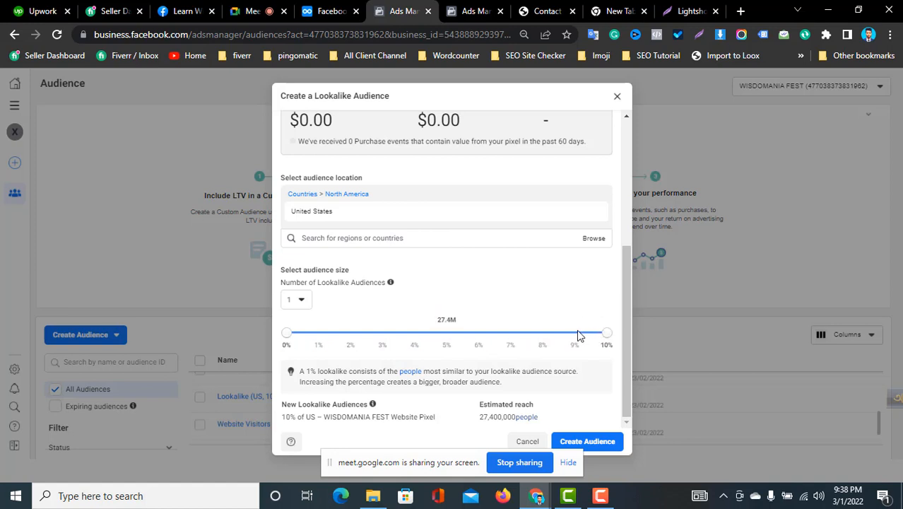
Step: Set the number of Lookalike Audiences to 4 and end their size range at 4%
{"action": "left_click", "coordinate": [290, 303]}
{"action": "left_click", "coordinate": [303, 361]}
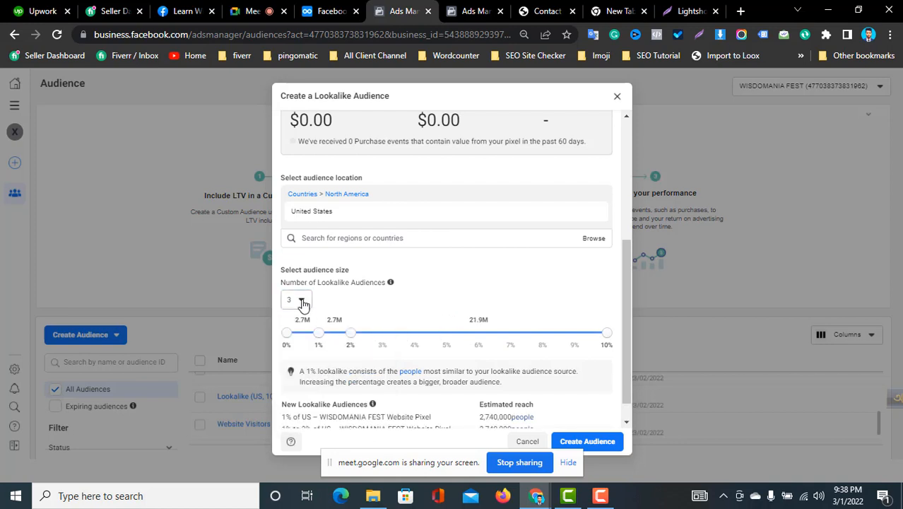
{"action": "left_click", "coordinate": [305, 302]}
{"action": "left_click", "coordinate": [305, 380]}
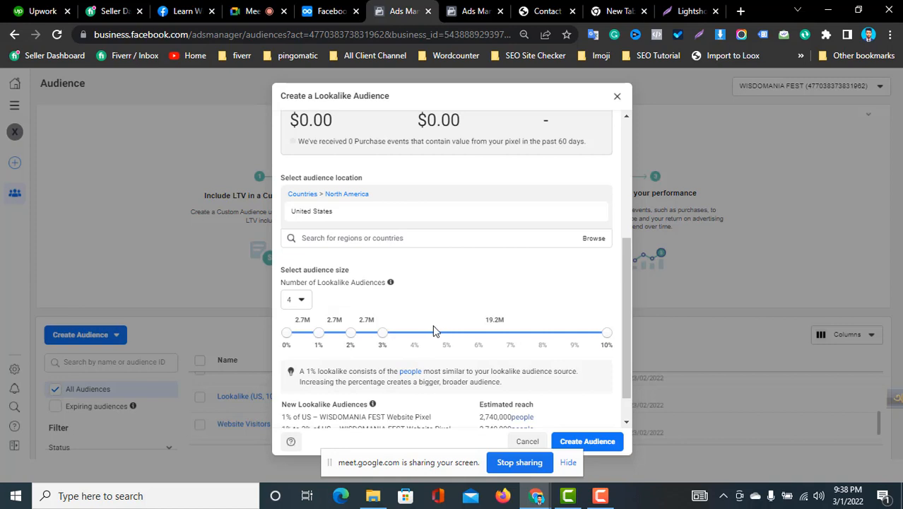
{"action": "left_click", "coordinate": [303, 303]}
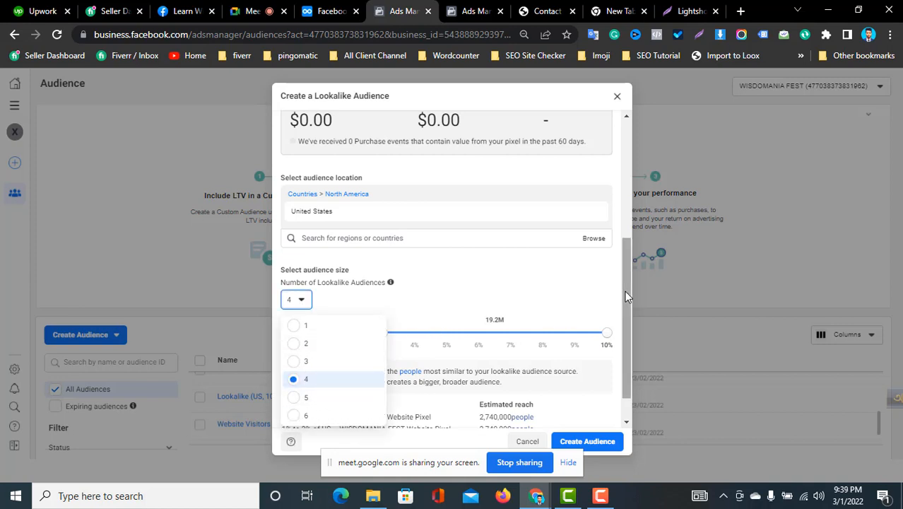
{"action": "scroll", "coordinate": [625, 290], "scroll_direction": "down", "scroll_amount": 1}
{"action": "left_click", "coordinate": [300, 267]}
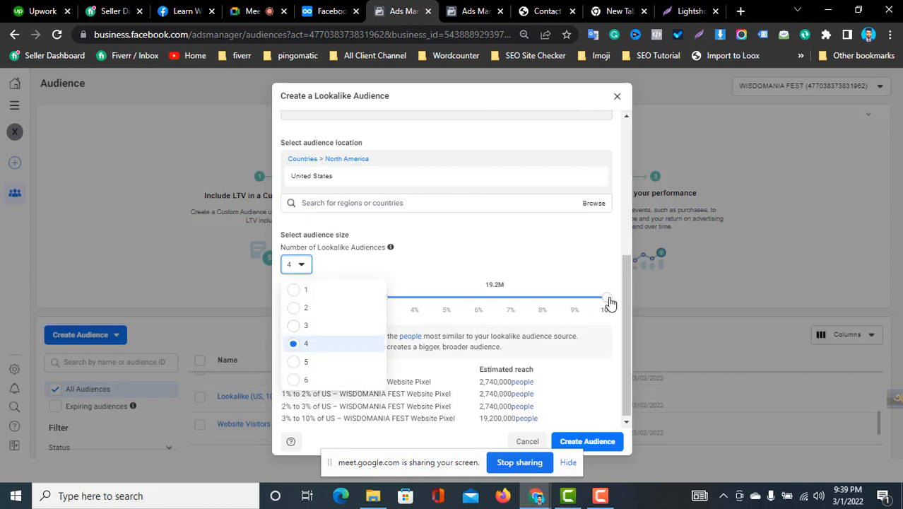
{"action": "left_click_drag", "start_coordinate": [606, 298], "coordinate": [425, 301]}
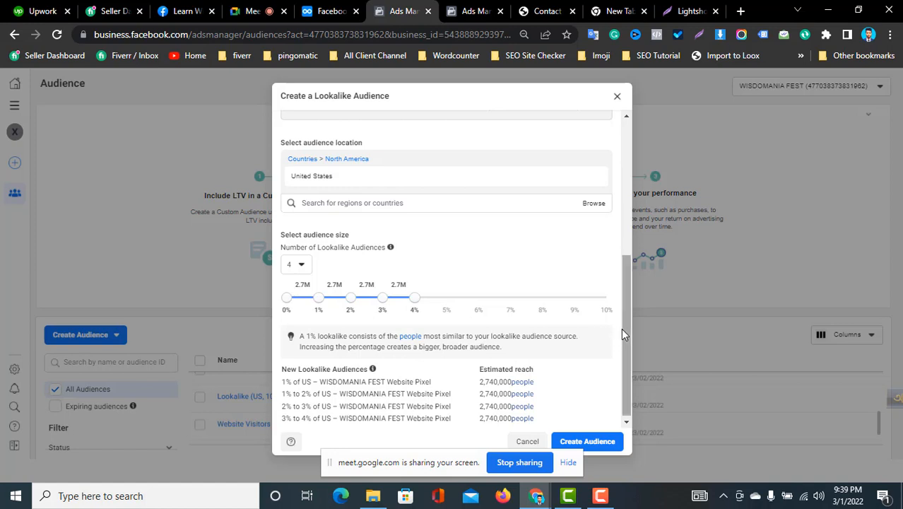
Step: Examine the estimated reach of the new Lookalike Audiences and the note on how the percentage affects audience breadth
{"action": "scroll", "coordinate": [621, 329], "scroll_direction": "down", "scroll_amount": 1}
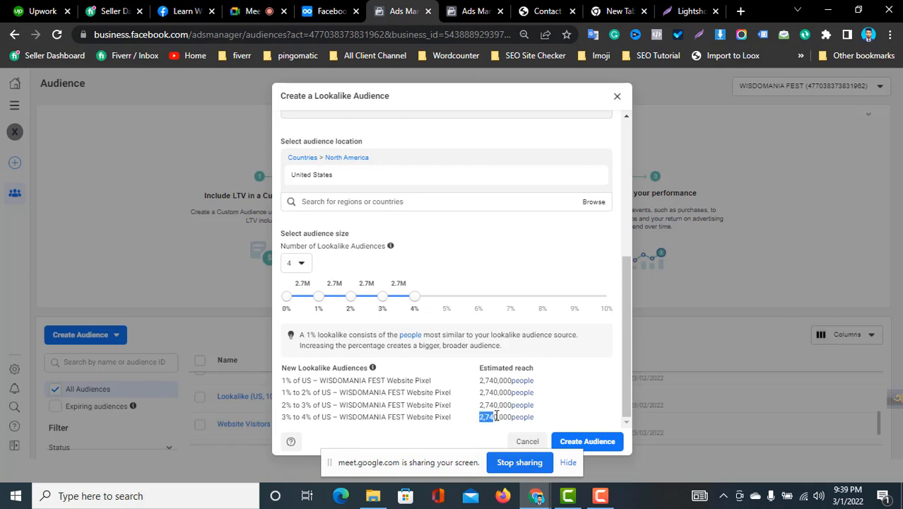
{"action": "left_click_drag", "start_coordinate": [497, 416], "coordinate": [282, 417]}
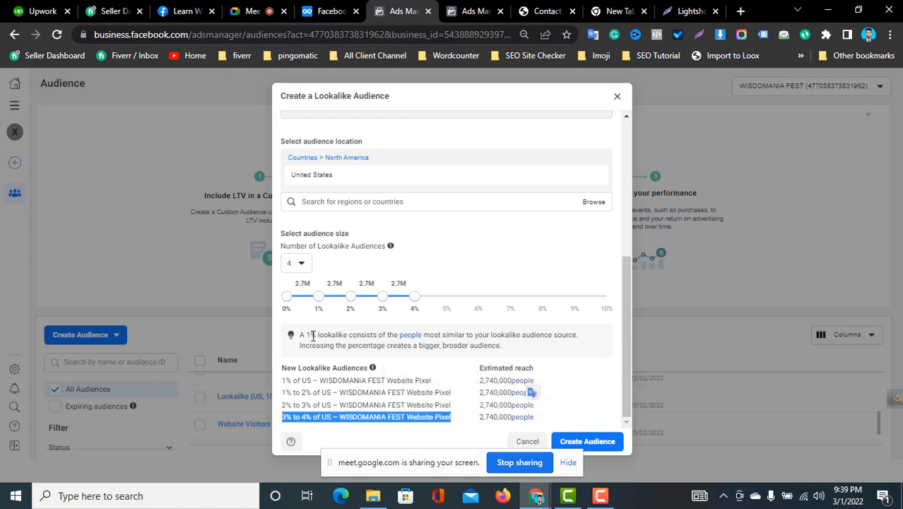
{"action": "left_click_drag", "start_coordinate": [307, 334], "coordinate": [550, 346]}
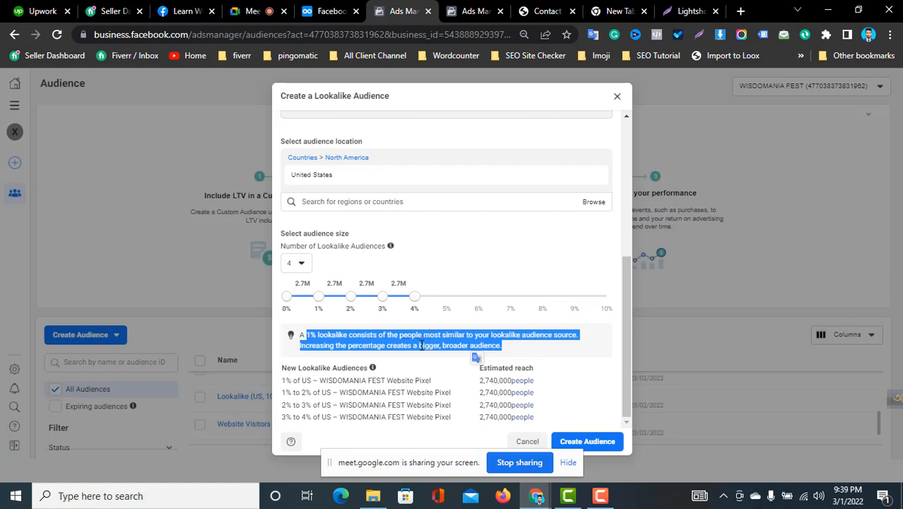
{"action": "left_click", "coordinate": [447, 345]}
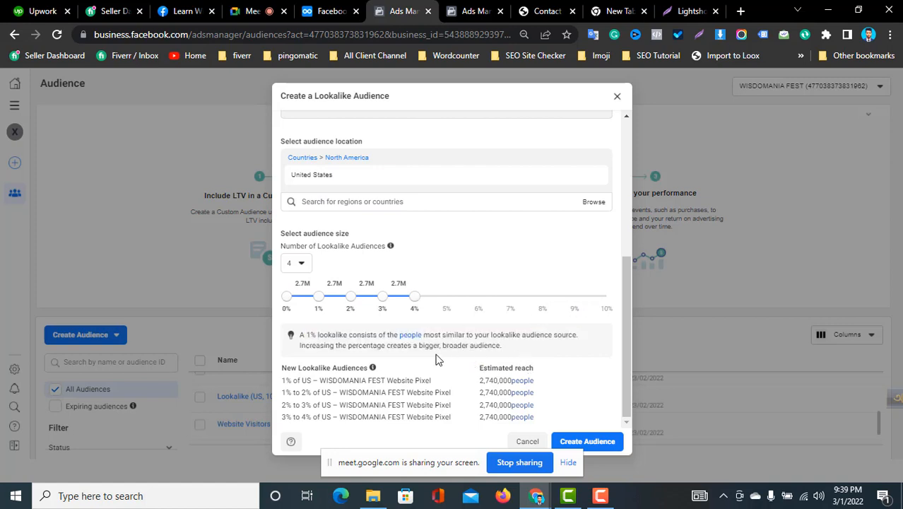
{"action": "left_click_drag", "start_coordinate": [439, 346], "coordinate": [523, 350]}
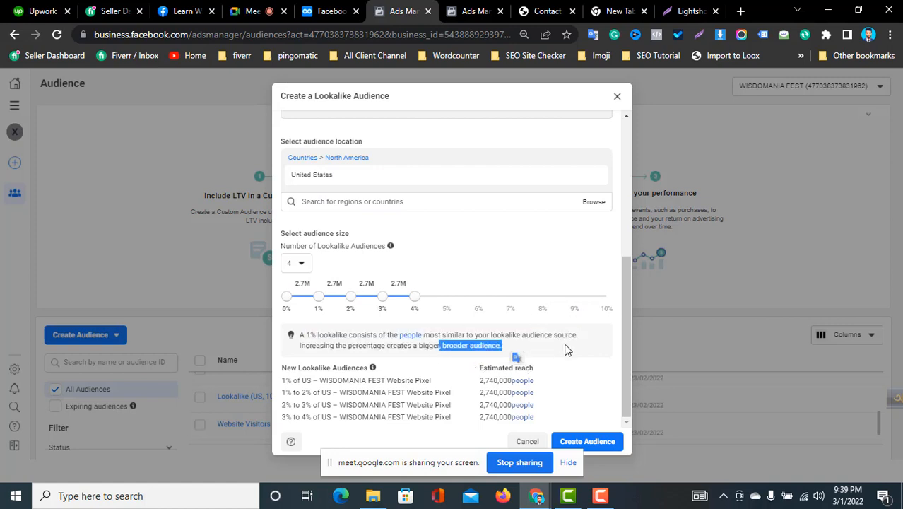
{"action": "left_click", "coordinate": [566, 348]}
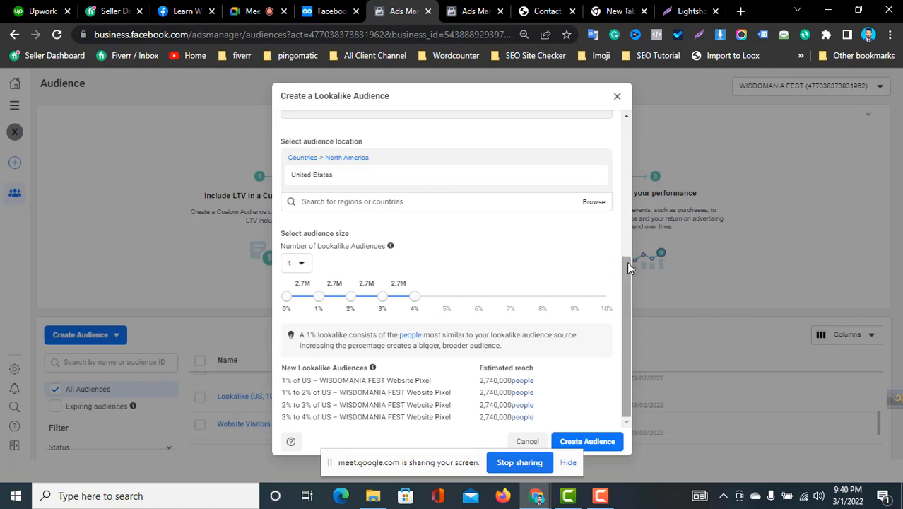
Step: Clear the WISDOMANIA FEST Website Pixel source and close the Lookalike Audience setup without creating it
{"action": "left_click_drag", "start_coordinate": [630, 265], "coordinate": [646, 91]}
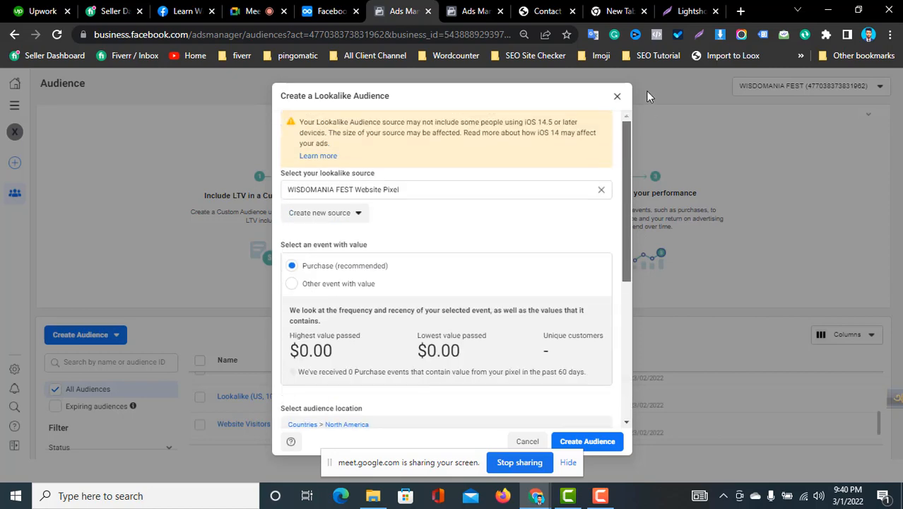
{"action": "left_click", "coordinate": [602, 189]}
{"action": "left_click", "coordinate": [612, 121]}
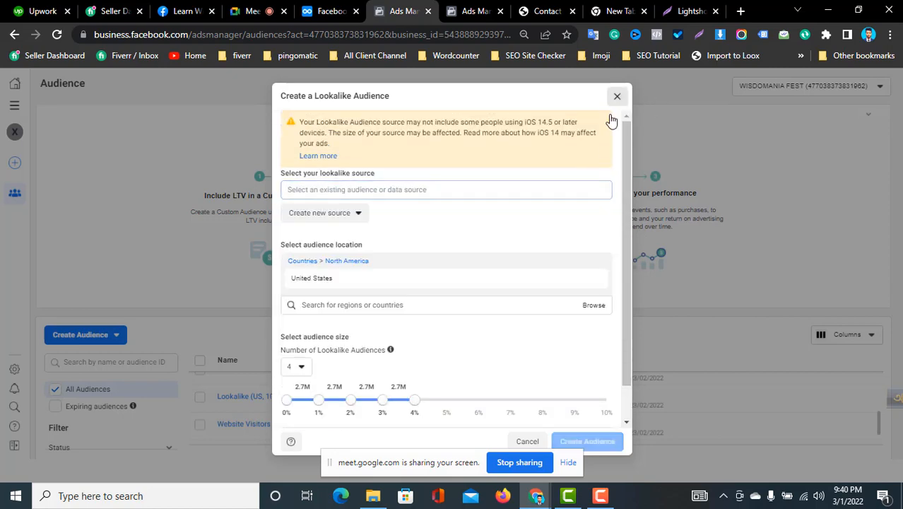
{"action": "left_click", "coordinate": [639, 304]}
{"action": "scroll", "coordinate": [754, 381], "scroll_direction": "down", "scroll_amount": 2}
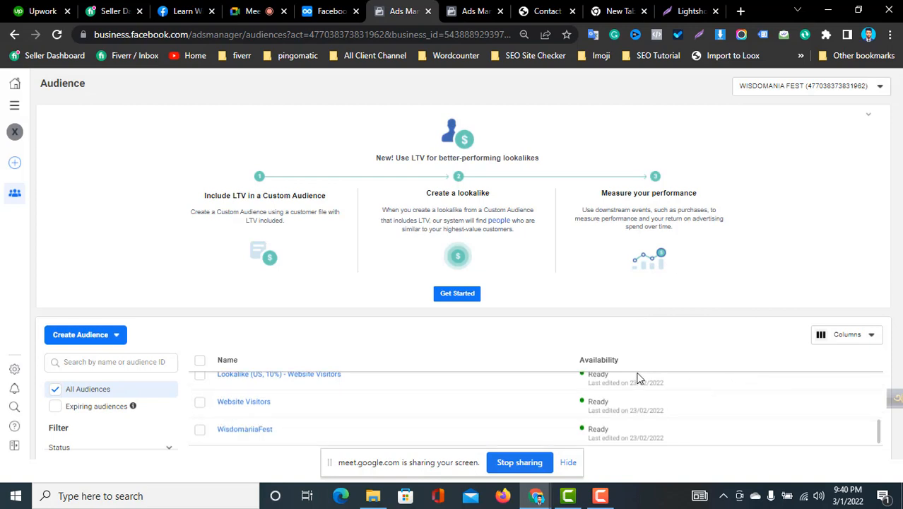
{"action": "scroll", "coordinate": [650, 389], "scroll_direction": "down", "scroll_amount": 2}
{"action": "scroll", "coordinate": [641, 414], "scroll_direction": "up", "scroll_amount": 2}
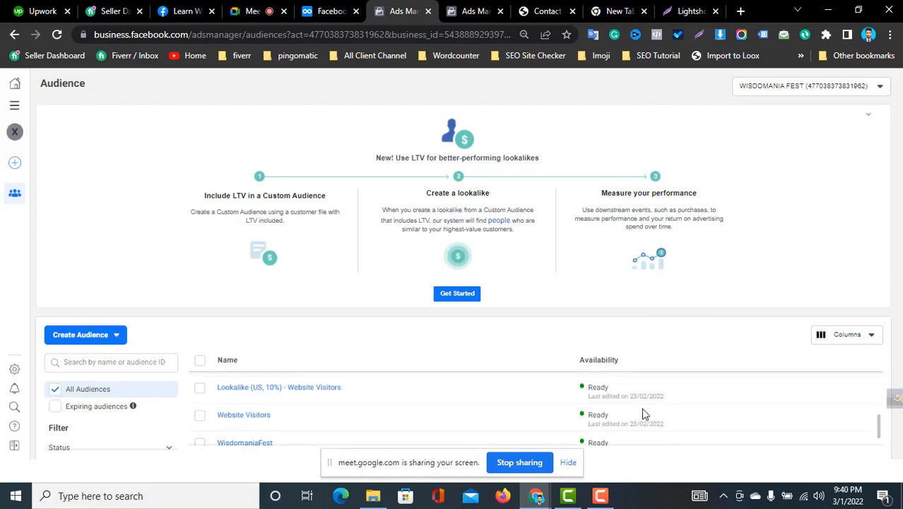
{"action": "scroll", "coordinate": [638, 413], "scroll_direction": "up", "scroll_amount": 2}
{"action": "scroll", "coordinate": [636, 412], "scroll_direction": "down", "scroll_amount": 2}
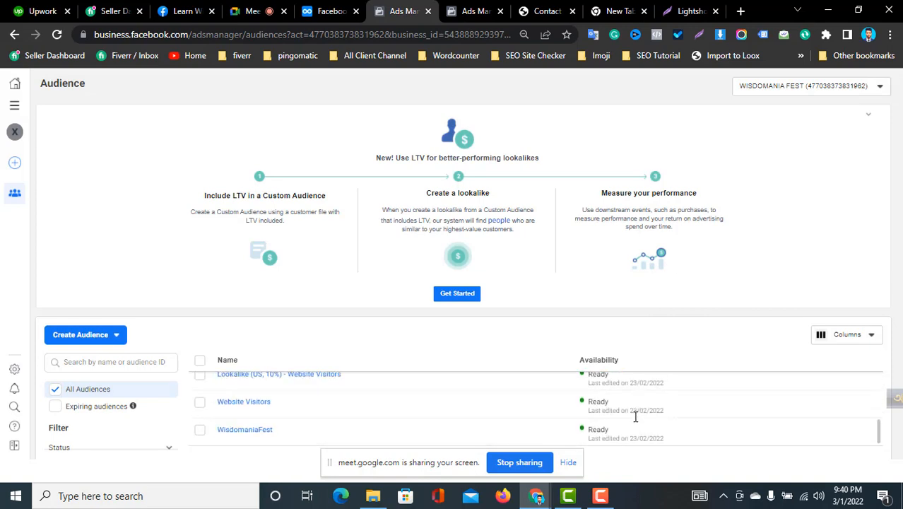
{"action": "scroll", "coordinate": [599, 416], "scroll_direction": "up", "scroll_amount": 2}
{"action": "scroll", "coordinate": [598, 413], "scroll_direction": "down", "scroll_amount": 2}
Step: Switch to the Facebook Ad Term outline in Dynalist and check the subtopics of the Audiences item below Placements
{"action": "left_click", "coordinate": [331, 12]}
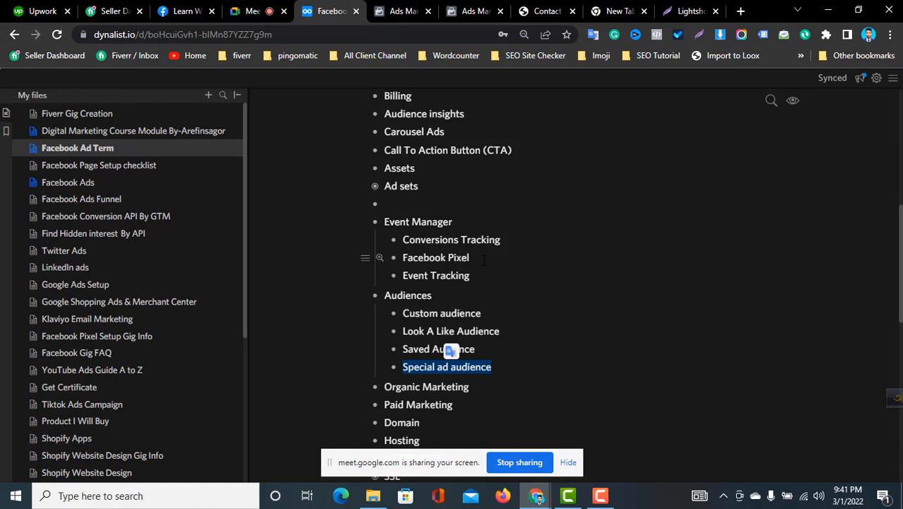
{"action": "left_click", "coordinate": [484, 259]}
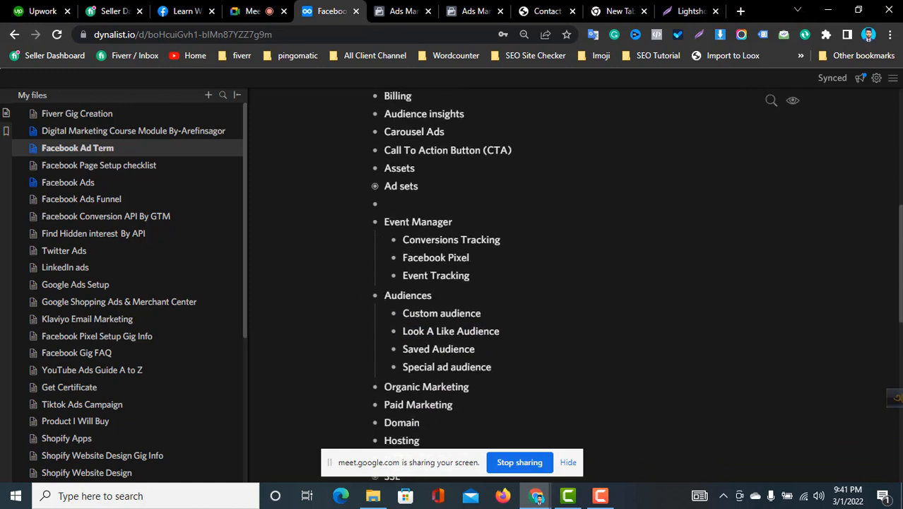
{"action": "scroll", "coordinate": [438, 233], "scroll_direction": "down", "scroll_amount": 3}
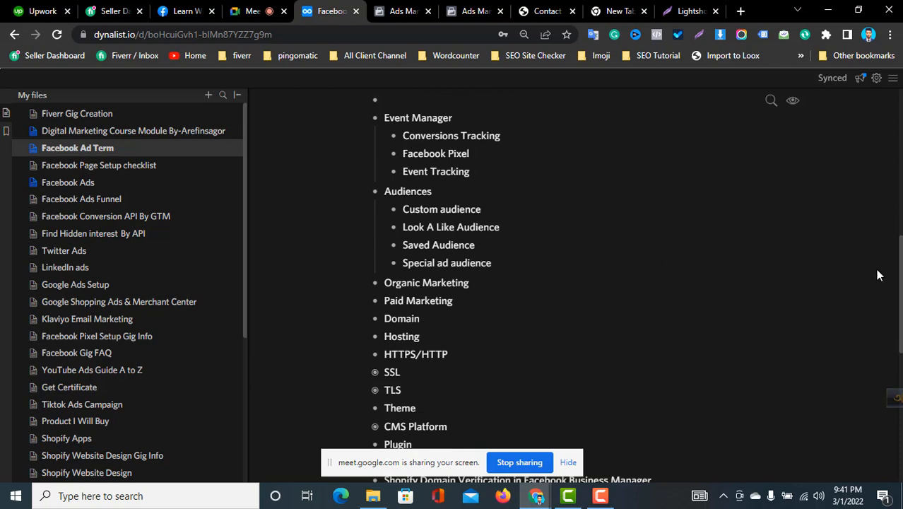
{"action": "scroll", "coordinate": [897, 283], "scroll_direction": "down", "scroll_amount": 6}
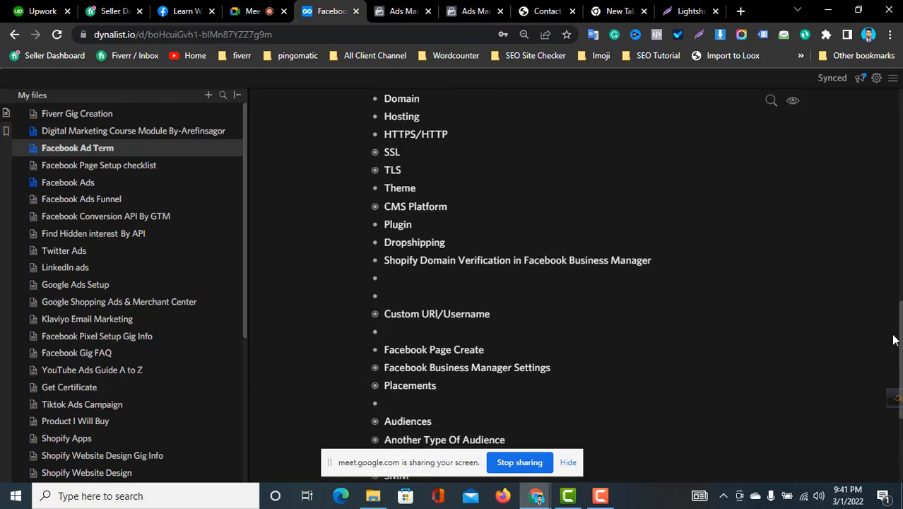
{"action": "scroll", "coordinate": [900, 338], "scroll_direction": "down", "scroll_amount": 4}
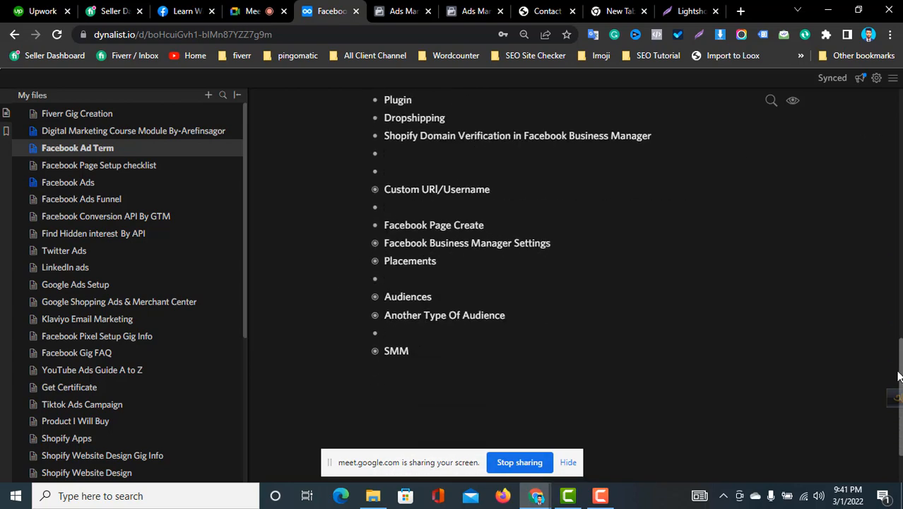
{"action": "left_click", "coordinate": [375, 296]}
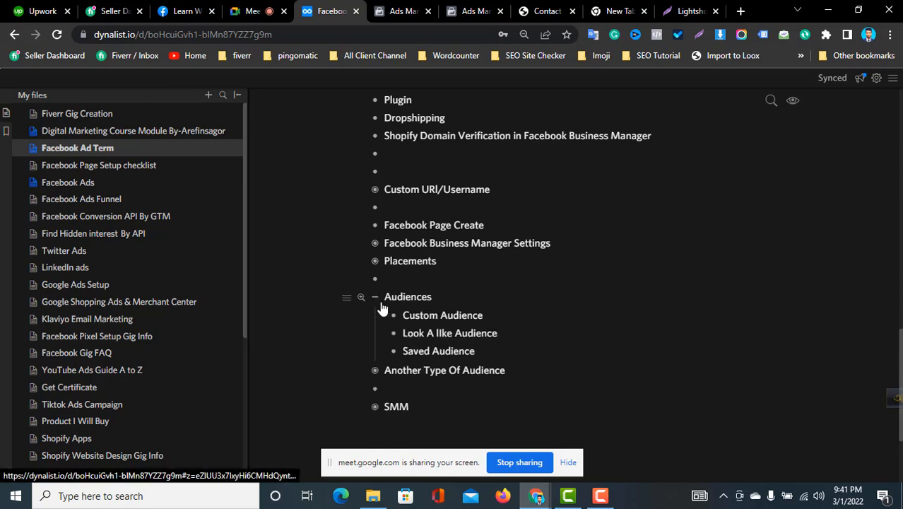
{"action": "left_click", "coordinate": [380, 304]}
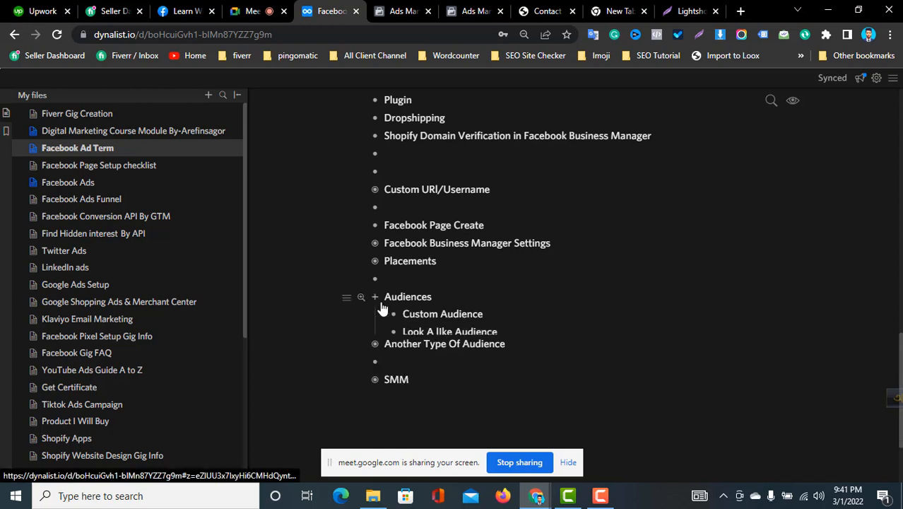
Step: Collapse the Audiences topic that follows Event Manager in the Facebook Ad Term outline
{"action": "scroll", "coordinate": [900, 373], "scroll_direction": "up", "scroll_amount": 11}
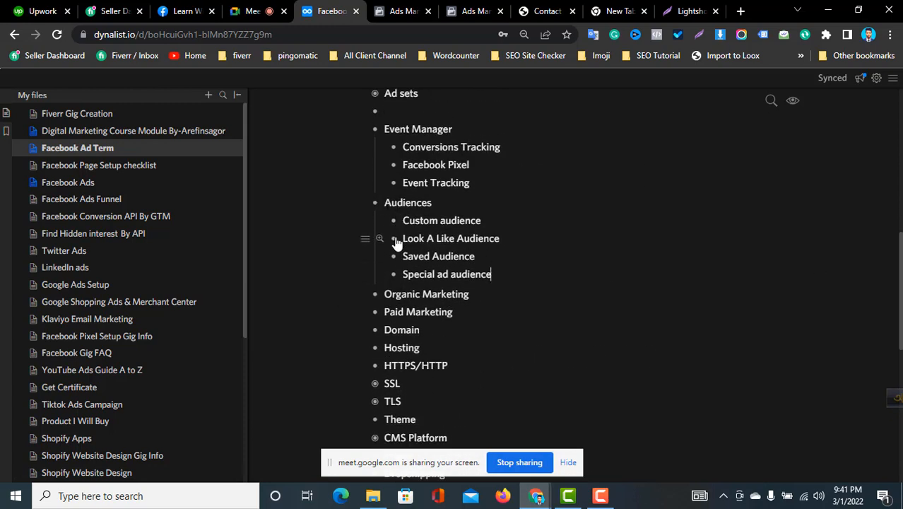
{"action": "left_click", "coordinate": [380, 203]}
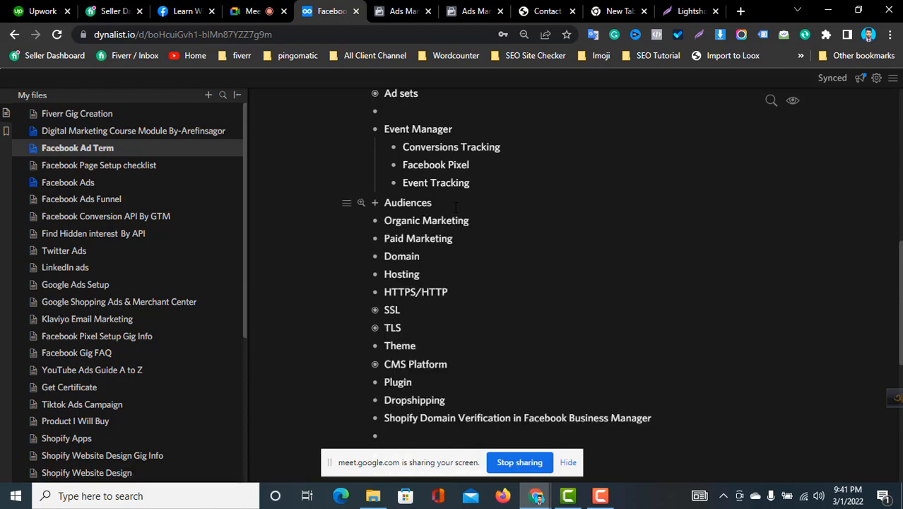
Step: Add the items "Cold audience" and "Hot Audience" below the collapsed Audiences topic in the Facebook Ad Term outline
{"action": "left_click", "coordinate": [453, 205]}
{"action": "key", "text": "Return"}
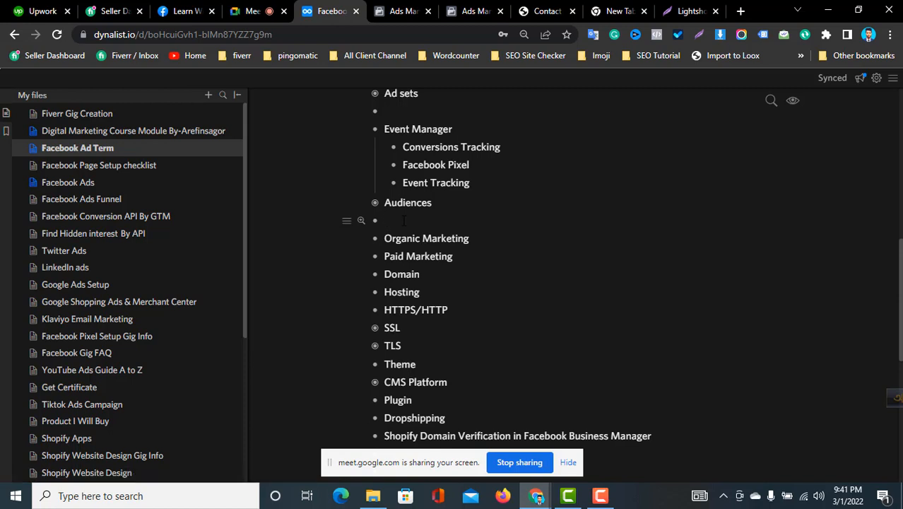
{"action": "type", "text": "Cold audience"}
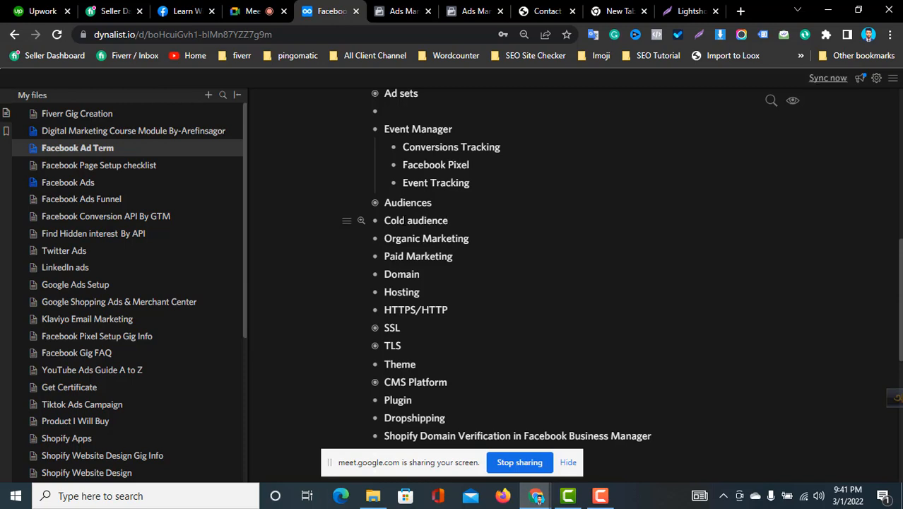
{"action": "key", "text": "Return"}
{"action": "type", "text": "Hot"}
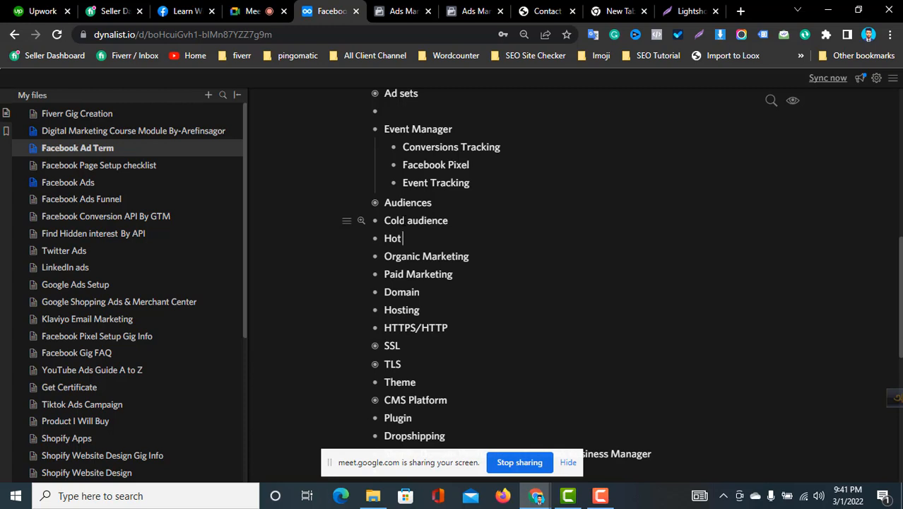
{"action": "type", "text": " Audience"}
{"action": "key", "text": "Return"}
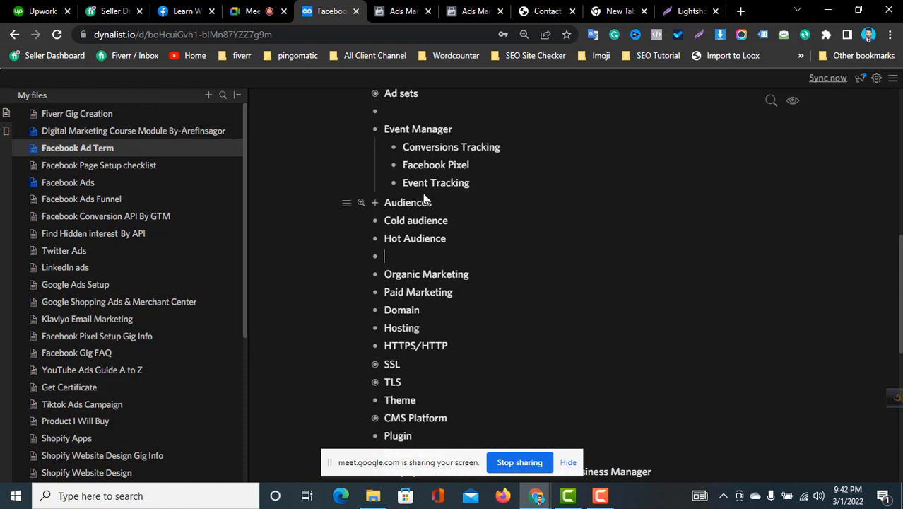
Step: Insert a "Warm audience" item between Cold audience and Hot Audience
{"action": "left_click_drag", "start_coordinate": [403, 238], "coordinate": [384, 239]}
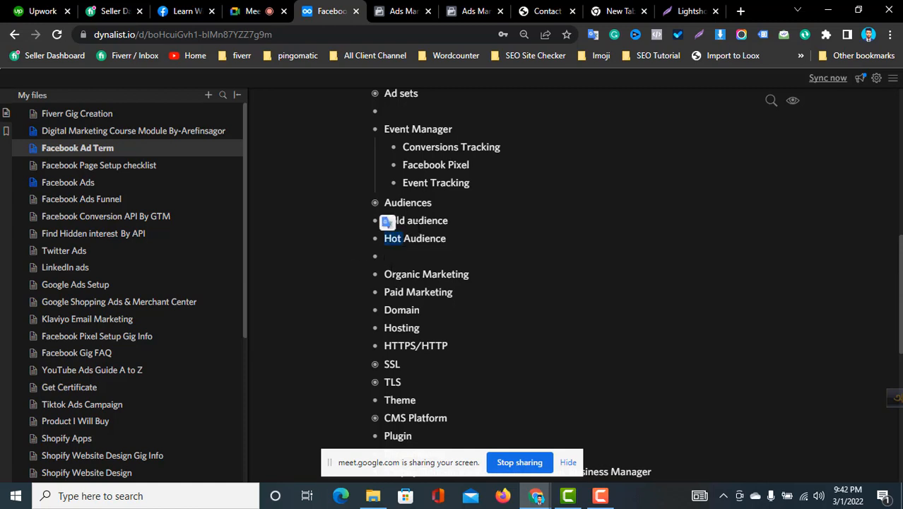
{"action": "left_click", "coordinate": [457, 221]}
{"action": "key", "text": "Return"}
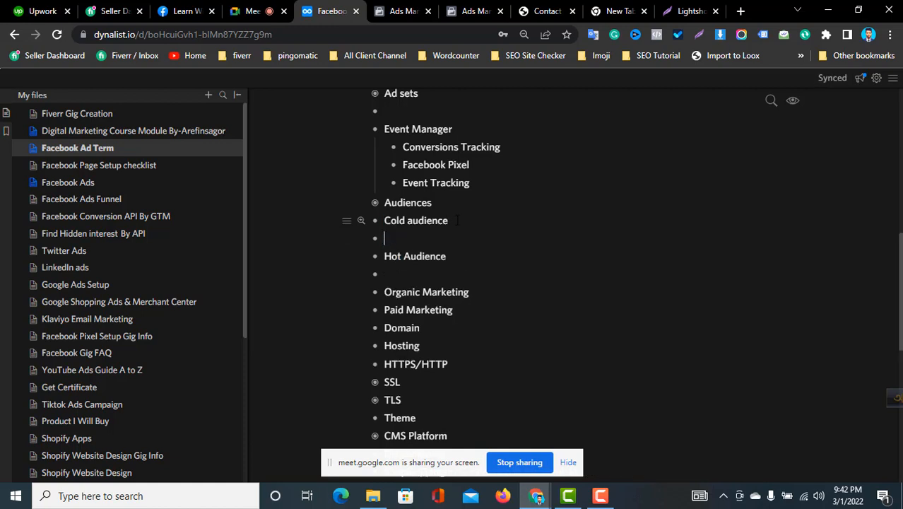
{"action": "type", "text": "Warm a"}
{"action": "key", "text": "BackSpace"}
{"action": "key", "text": "BackSpace"}
{"action": "type", "text": "aud"}
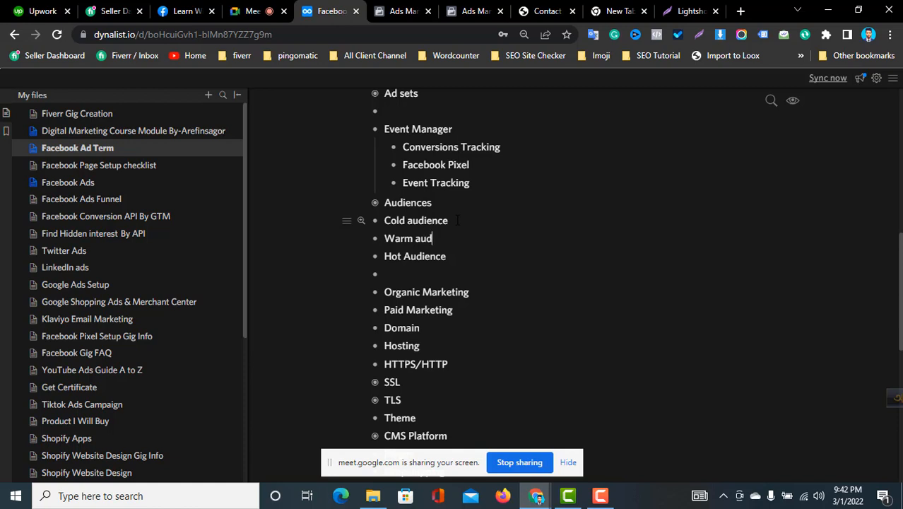
{"action": "type", "text": "ience"}
Step: Expand the Audiences topic and add the heading "Others audience type outside of ad manager" directly above Cold audience
{"action": "left_click", "coordinate": [375, 203]}
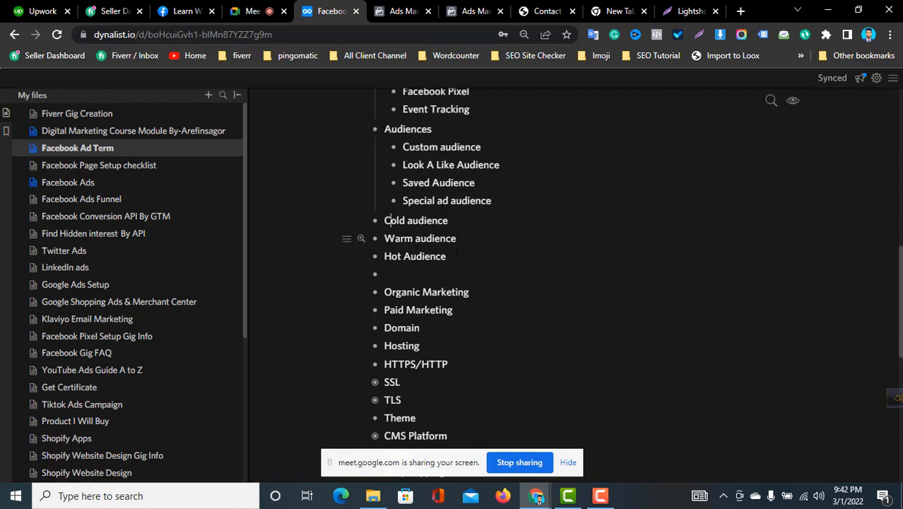
{"action": "scroll", "coordinate": [378, 297], "scroll_direction": "down", "scroll_amount": 2}
{"action": "scroll", "coordinate": [378, 289], "scroll_direction": "up", "scroll_amount": 3}
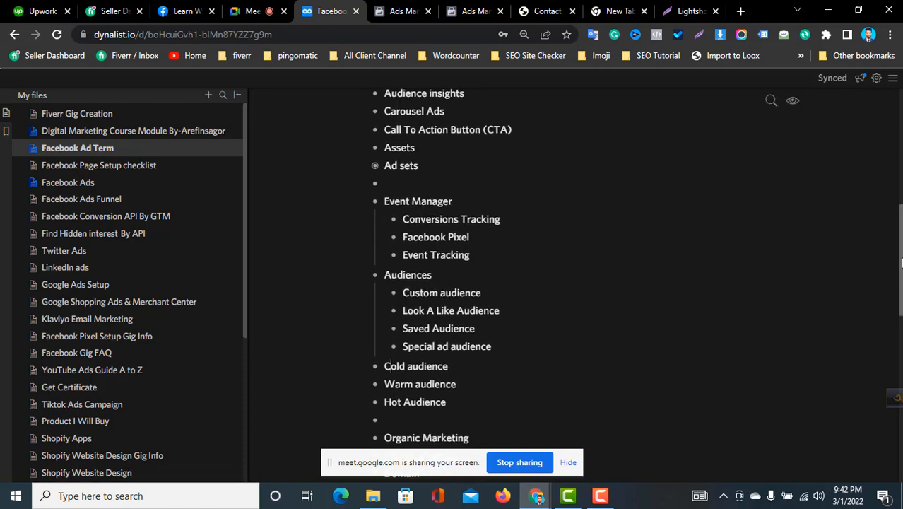
{"action": "scroll", "coordinate": [378, 290], "scroll_direction": "down", "scroll_amount": 2}
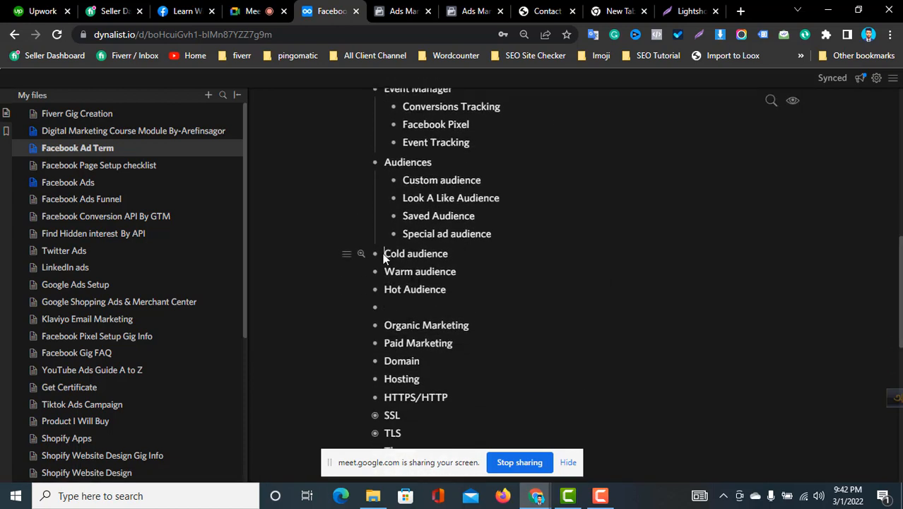
{"action": "key", "text": "Return"}
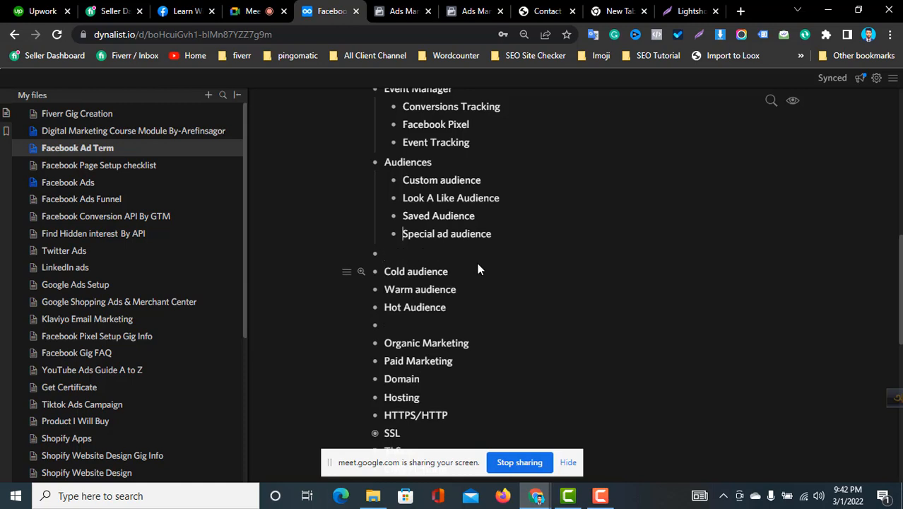
{"action": "type", "text": "Other"}
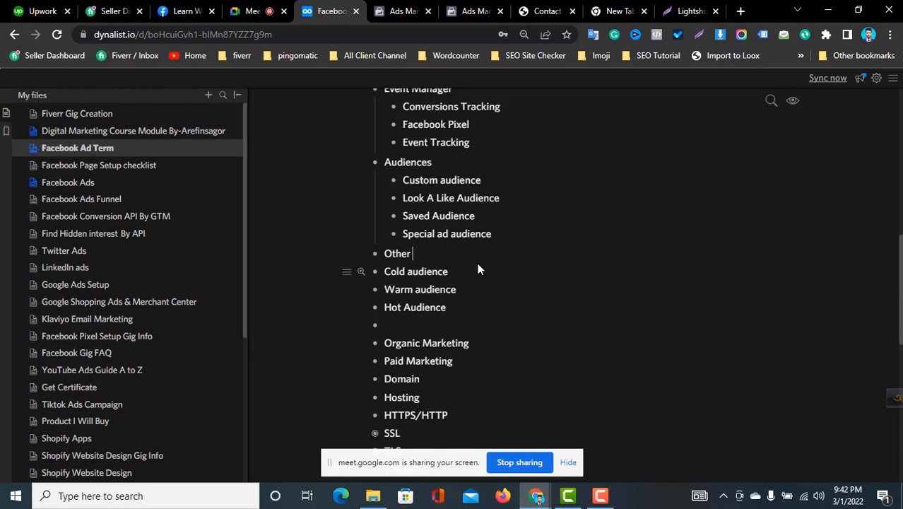
{"action": "type", "text": "s audience type"}
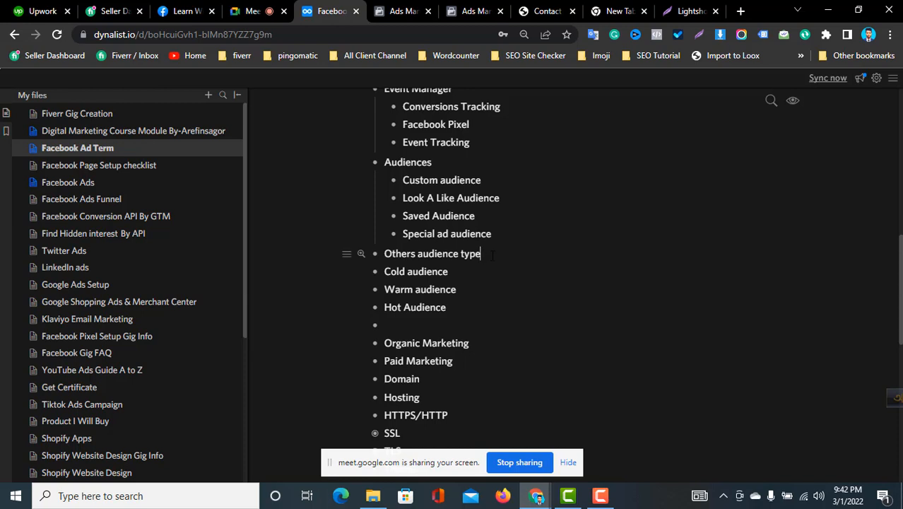
{"action": "type", "text": " outside "}
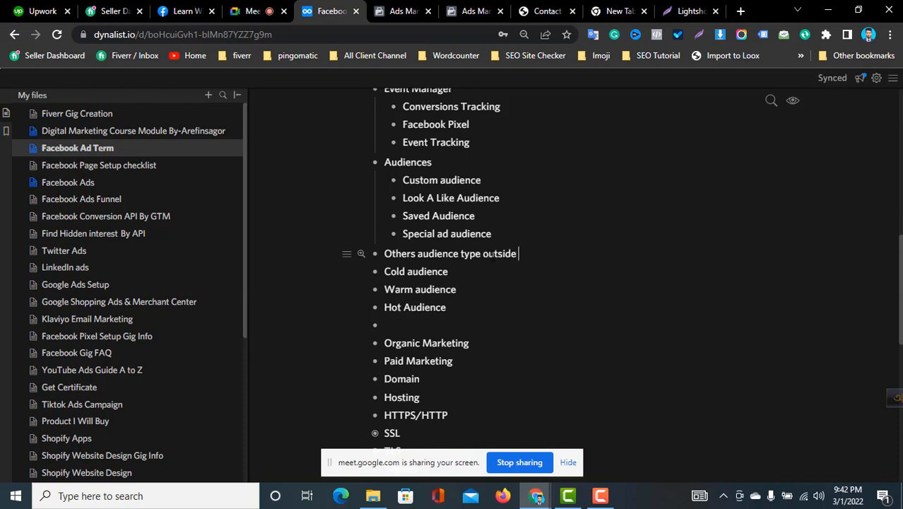
{"action": "type", "text": "of ad man"}
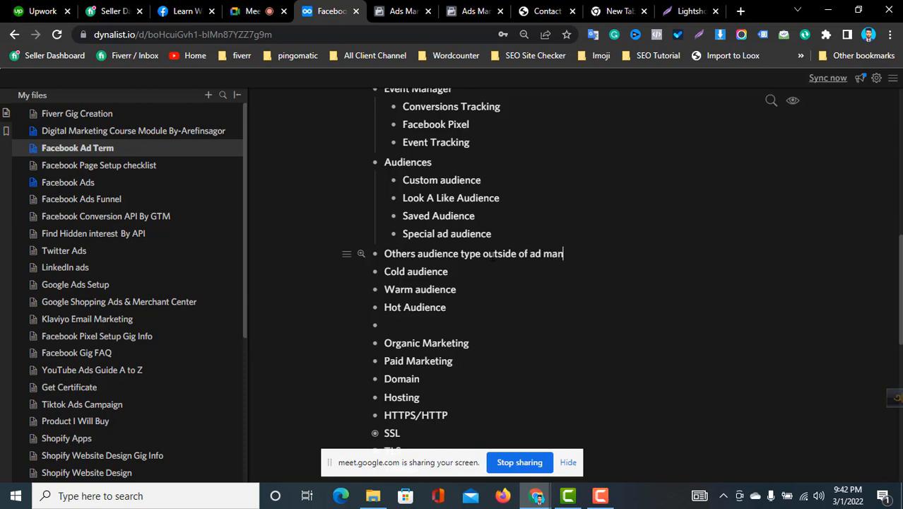
{"action": "type", "text": "ager"}
Step: Nest Cold audience, Warm audience and Hot Audience as subitems under "Others audience type outside of ad manager"
{"action": "left_click", "coordinate": [384, 271]}
{"action": "key", "text": "Tab"}
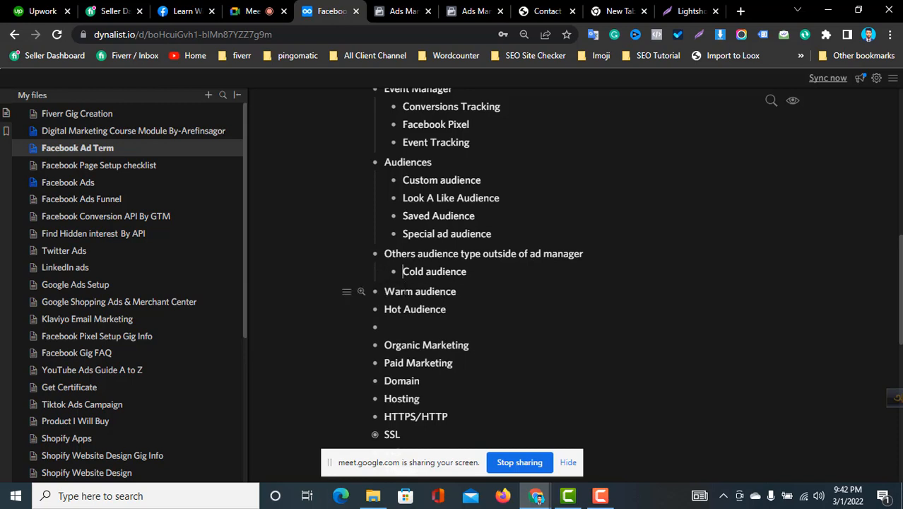
{"action": "left_click", "coordinate": [385, 291]}
{"action": "key", "text": "Tab"}
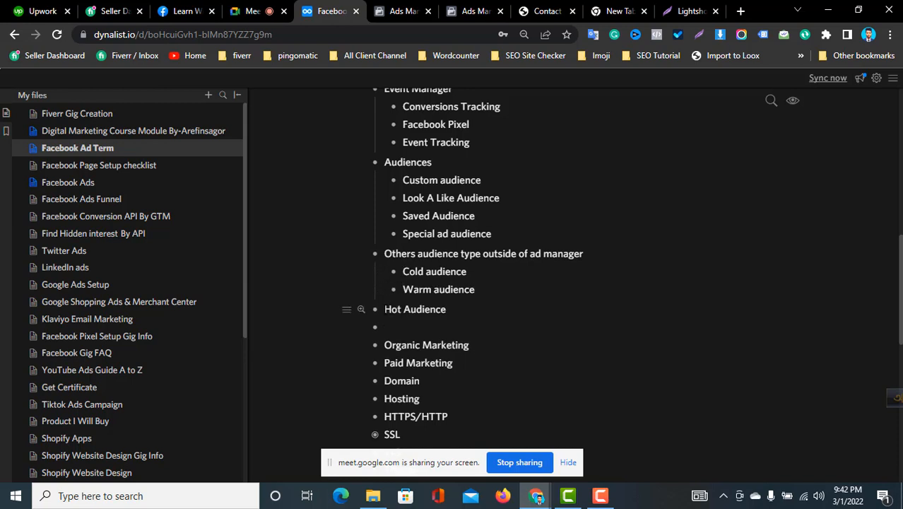
{"action": "left_click", "coordinate": [384, 309]}
{"action": "key", "text": "Tab"}
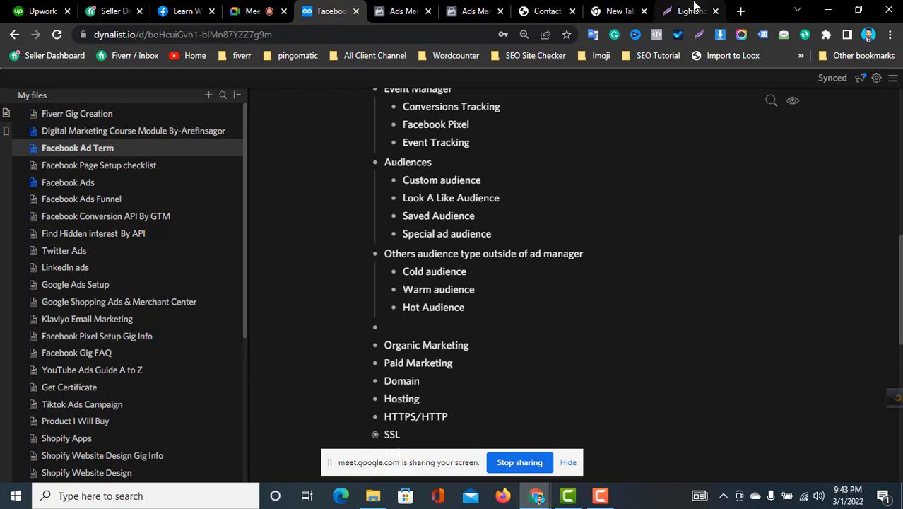
Step: Close the Lightshot browser page and return to the Facebook Ad Term outline
{"action": "left_click", "coordinate": [697, 11]}
{"action": "left_click", "coordinate": [716, 11]}
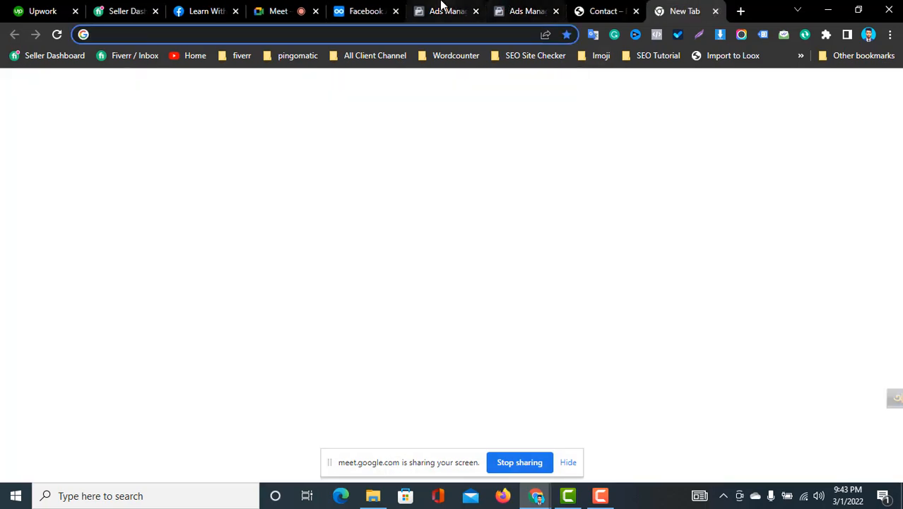
{"action": "left_click", "coordinate": [445, 10]}
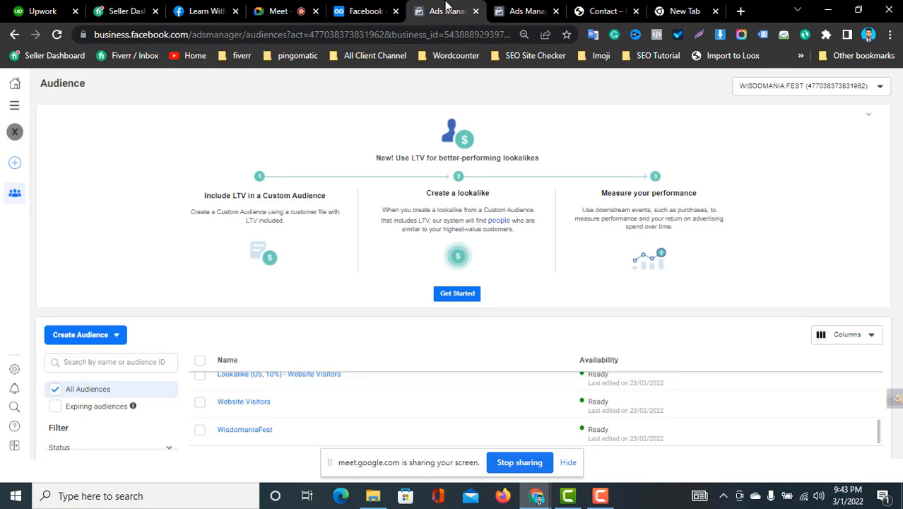
{"action": "left_click", "coordinate": [523, 10]}
{"action": "left_click", "coordinate": [375, 7]}
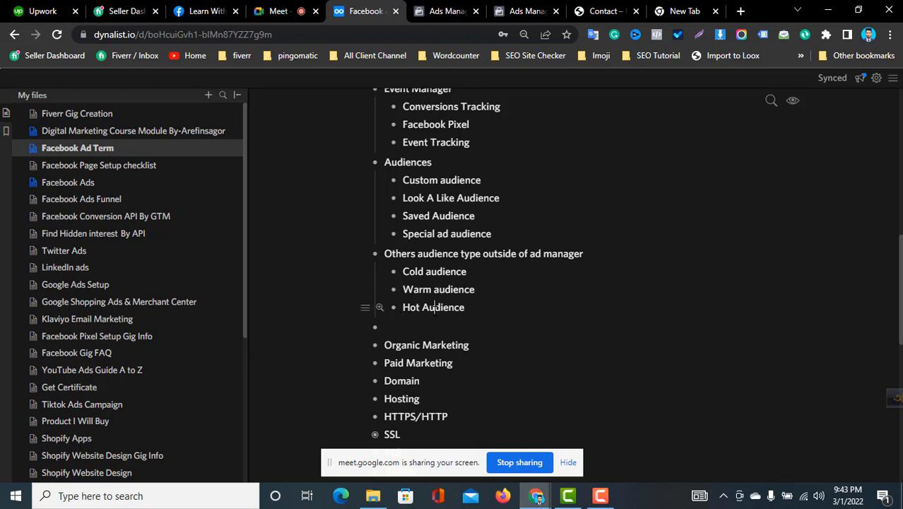
Step: Go through the Cold, Warm and Hot Audience items one by one, highlighting each for the explanation
{"action": "left_click", "coordinate": [403, 272]}
{"action": "left_click_drag", "start_coordinate": [403, 272], "coordinate": [460, 327]}
{"action": "left_click", "coordinate": [466, 305]}
{"action": "double_click", "coordinate": [427, 273]}
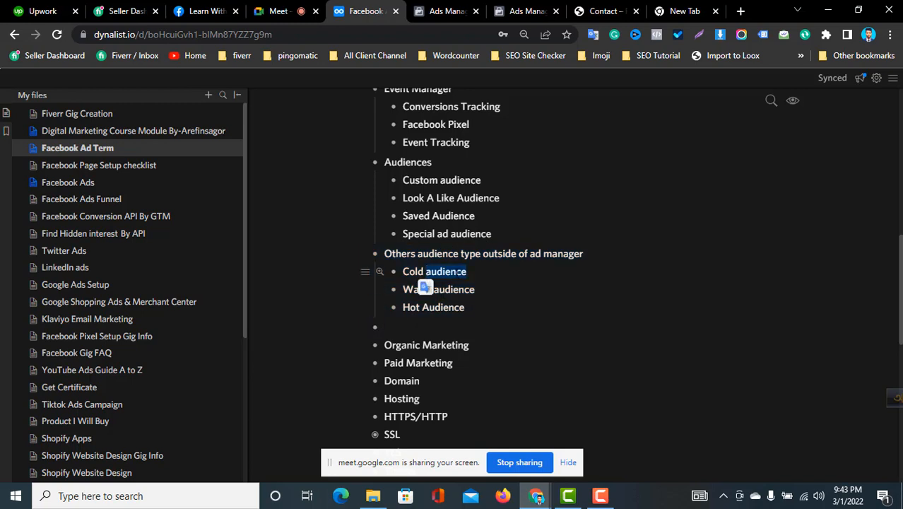
{"action": "left_click", "coordinate": [455, 271]}
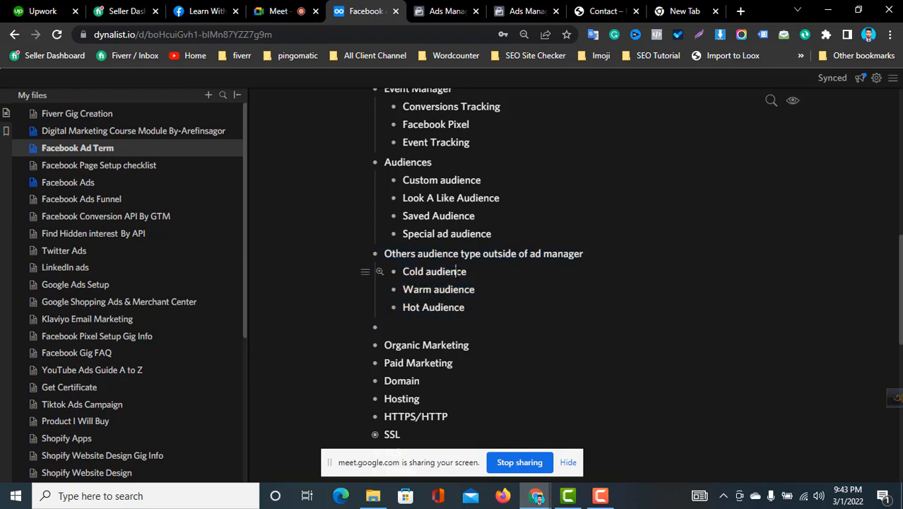
{"action": "triple_click", "coordinate": [437, 272]}
{"action": "left_click", "coordinate": [490, 273]}
{"action": "triple_click", "coordinate": [485, 297]}
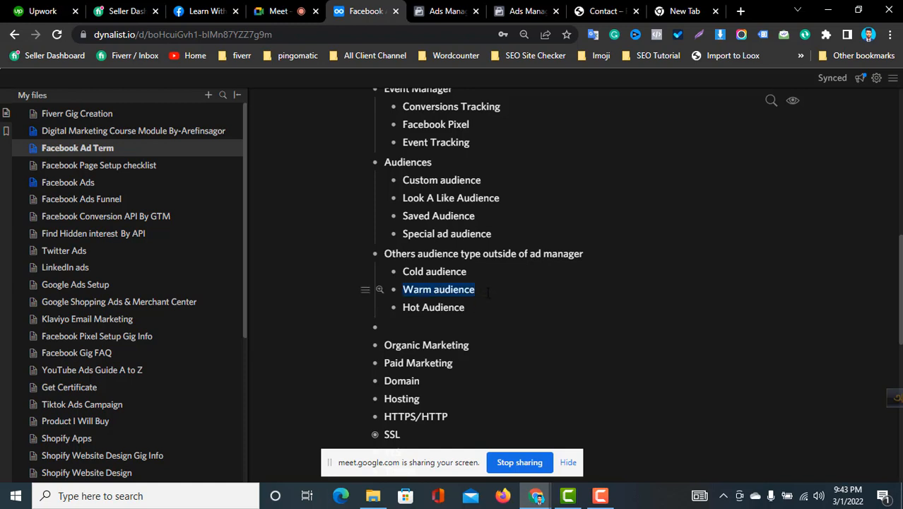
{"action": "left_click", "coordinate": [488, 292]}
{"action": "triple_click", "coordinate": [488, 291]}
{"action": "left_click", "coordinate": [488, 292]}
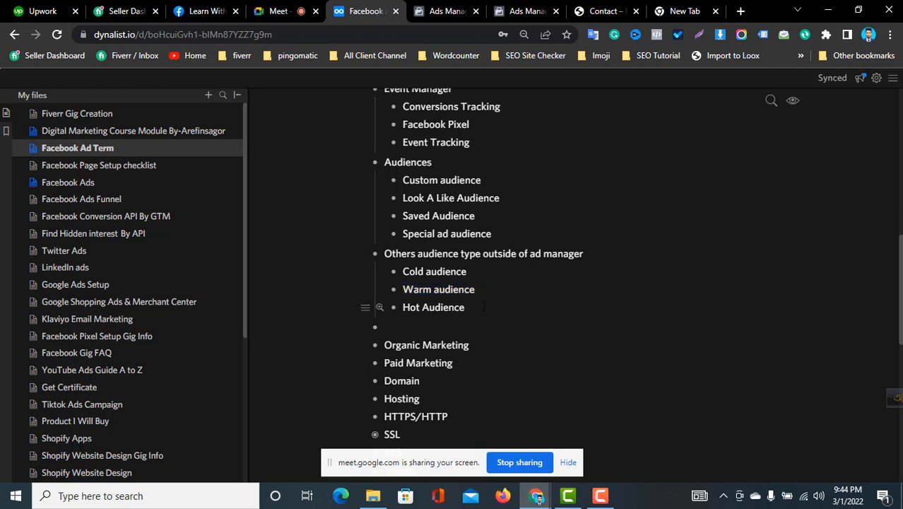
{"action": "triple_click", "coordinate": [484, 307]}
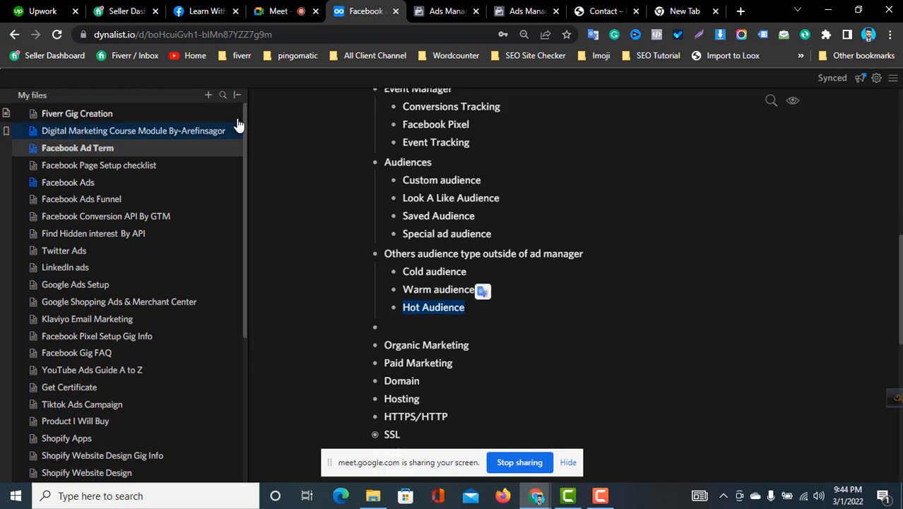
Step: Open the Facebook Ads document and check its ad reasons, ad types and ad specs topics, leaving them all collapsed
{"action": "left_click", "coordinate": [135, 187]}
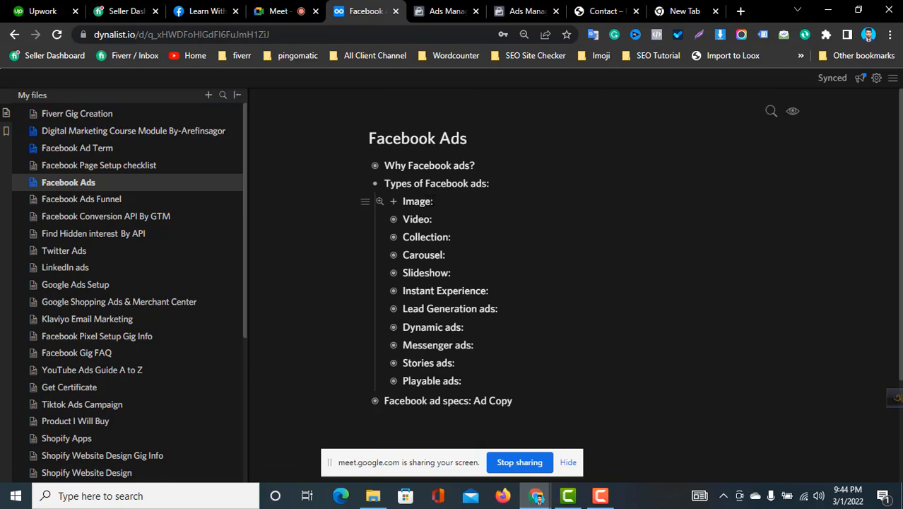
{"action": "left_click", "coordinate": [375, 183]}
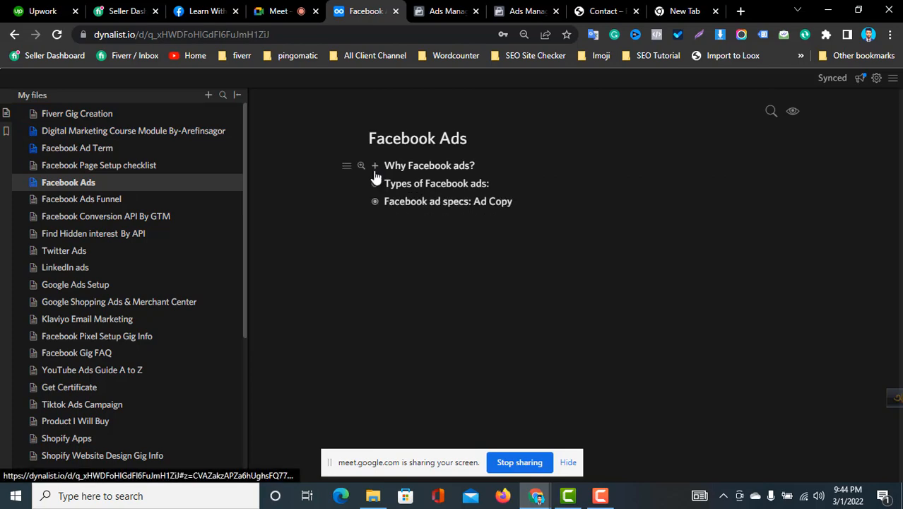
{"action": "left_click", "coordinate": [375, 165]}
{"action": "left_click", "coordinate": [374, 165]}
{"action": "left_click", "coordinate": [375, 203]}
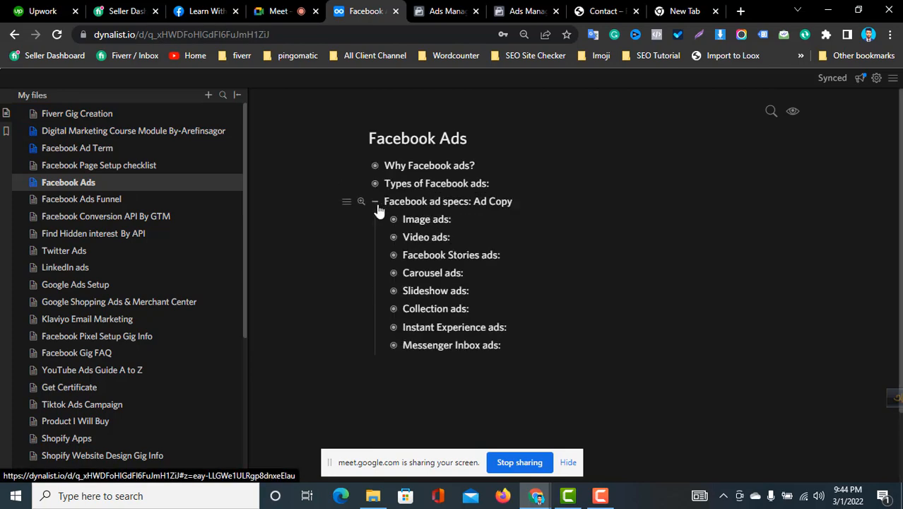
{"action": "left_click", "coordinate": [375, 202]}
{"action": "left_click", "coordinate": [375, 185]}
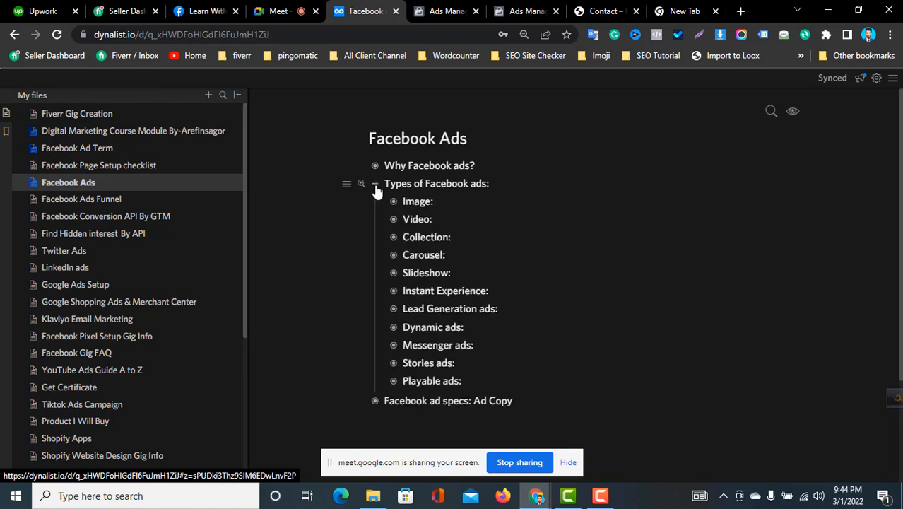
{"action": "left_click", "coordinate": [375, 185]}
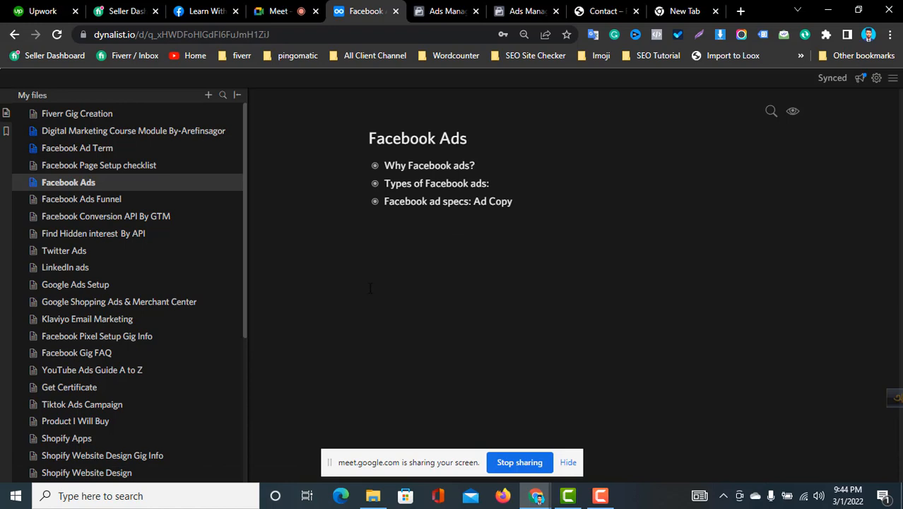
Step: Look through the neighbouring course documents for the audience notes and open the Facebook Ads Funnel document
{"action": "left_click", "coordinate": [156, 170]}
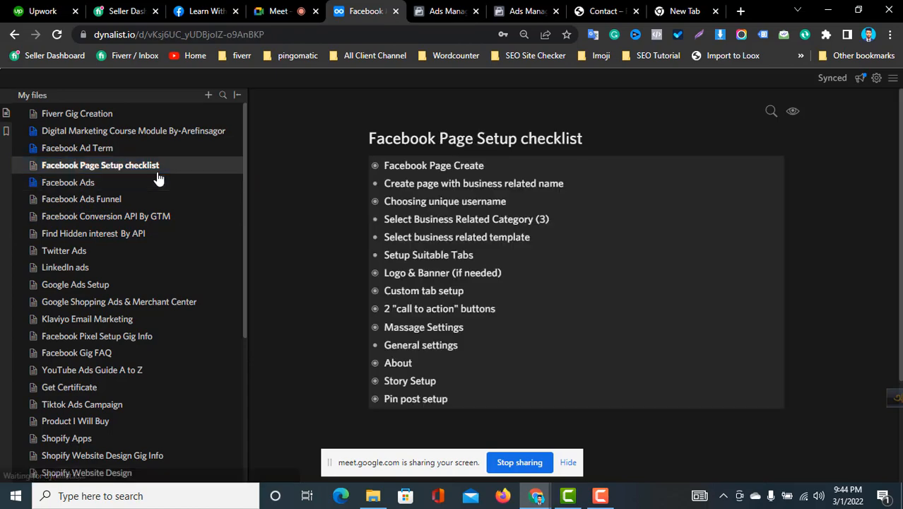
{"action": "left_click", "coordinate": [95, 135]}
{"action": "left_click", "coordinate": [102, 151]}
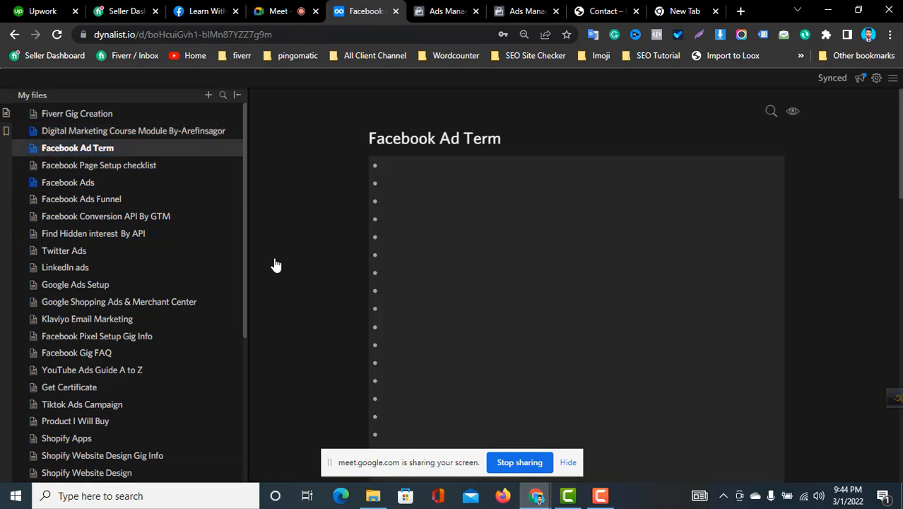
{"action": "scroll", "coordinate": [507, 295], "scroll_direction": "up", "scroll_amount": 1}
{"action": "scroll", "coordinate": [502, 295], "scroll_direction": "down", "scroll_amount": 2}
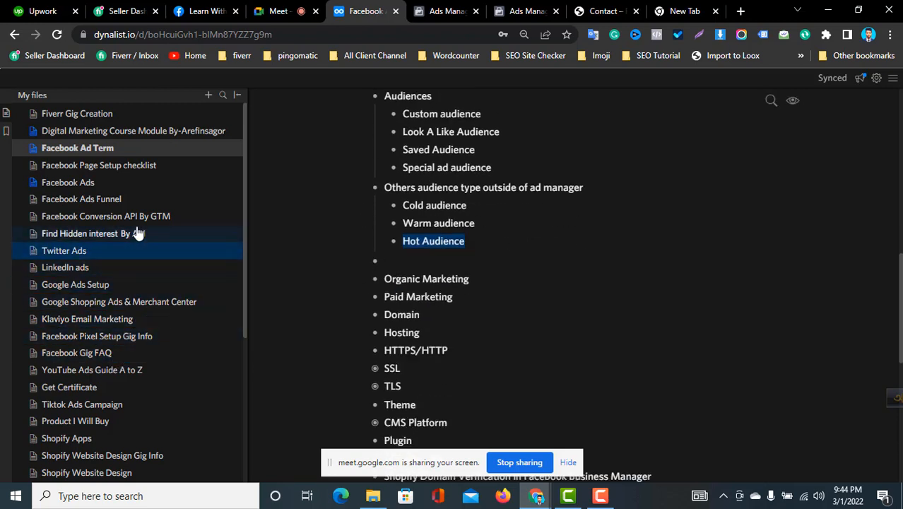
{"action": "left_click", "coordinate": [124, 199]}
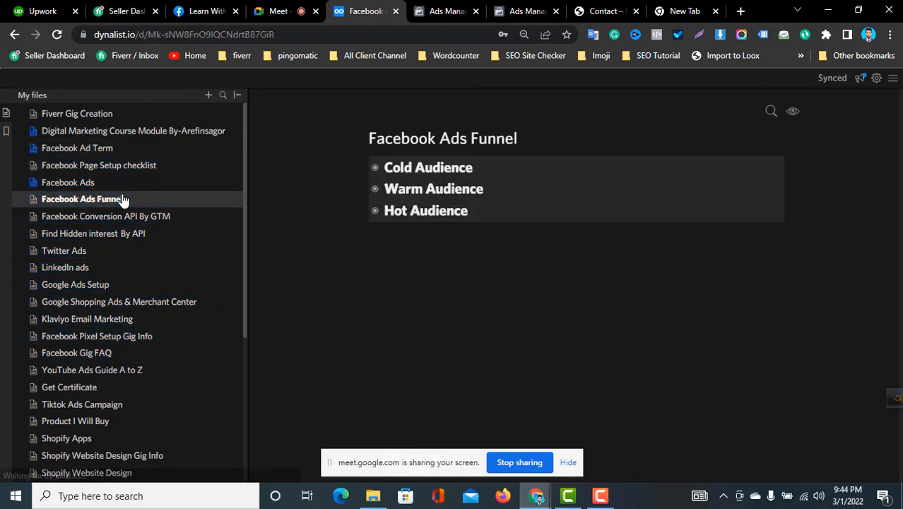
Step: Open the Facebook Ads Funnel document and preview the notes under Cold Audience and Warm Audience, leaving both collapsed
{"action": "left_click", "coordinate": [127, 184]}
{"action": "left_click", "coordinate": [125, 200]}
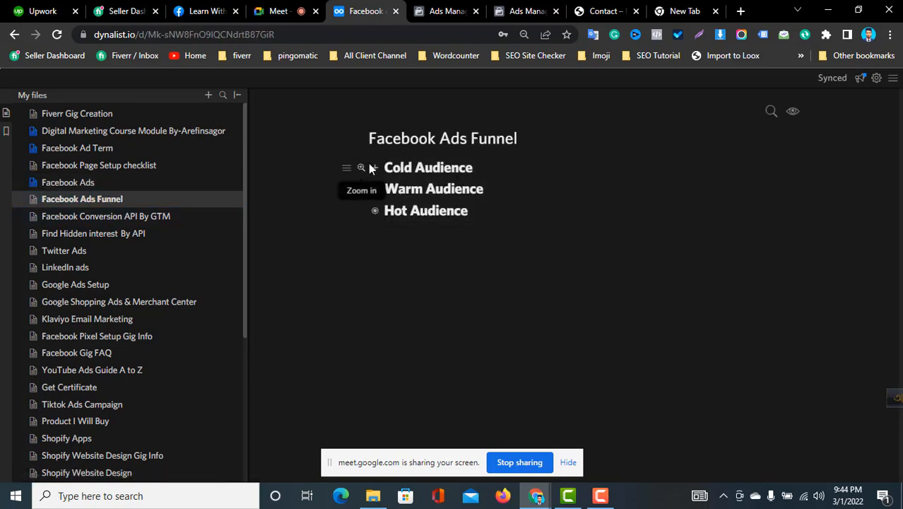
{"action": "left_click", "coordinate": [376, 170]}
{"action": "left_click", "coordinate": [375, 170]}
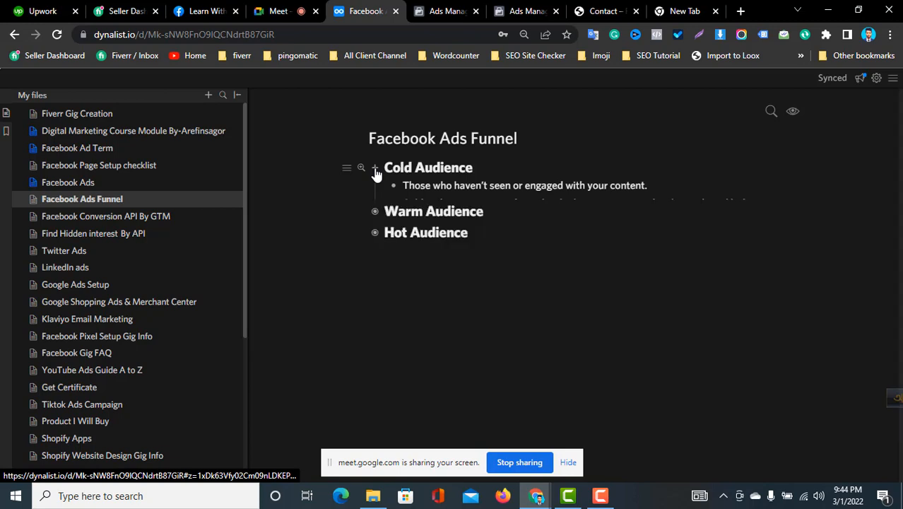
{"action": "left_click", "coordinate": [376, 189]}
{"action": "left_click", "coordinate": [375, 189]}
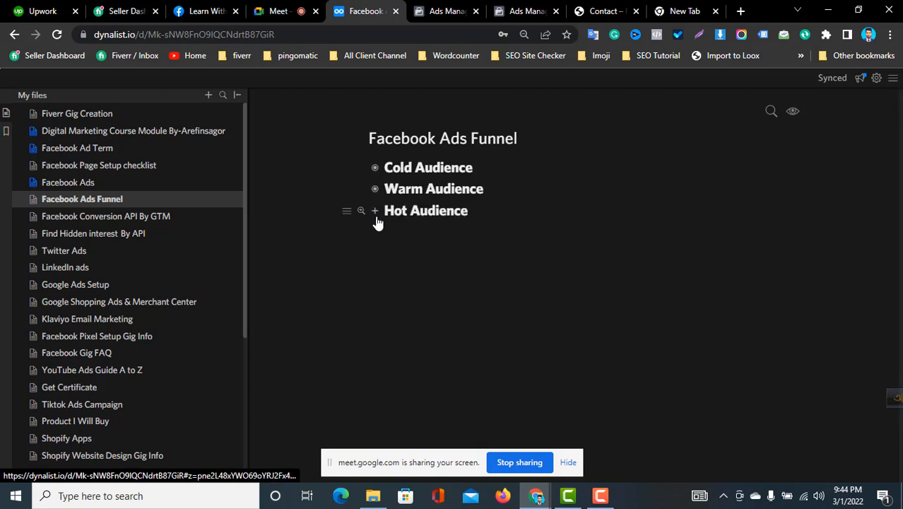
Step: Expand the Hot Audience notes, glance at the Warm Audience notes for comparison, and highlight the Hot Audience definition
{"action": "left_click", "coordinate": [375, 211]}
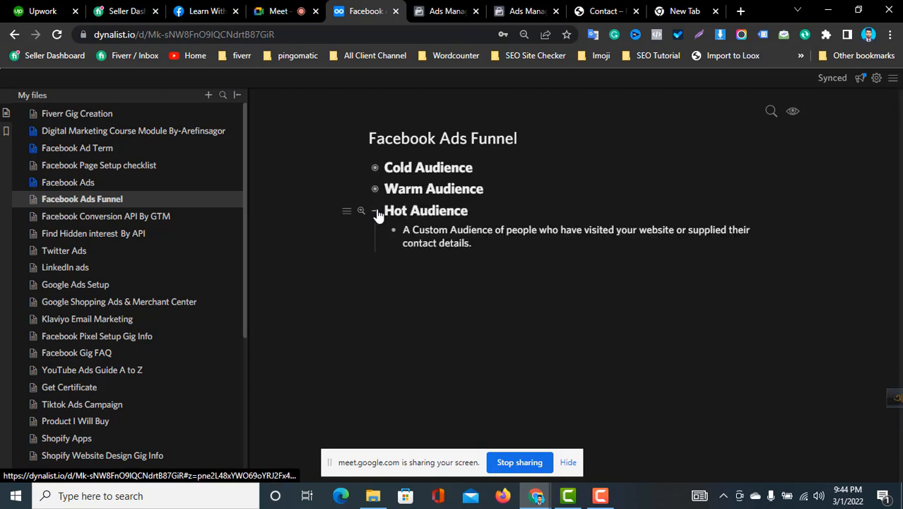
{"action": "left_click", "coordinate": [375, 189]}
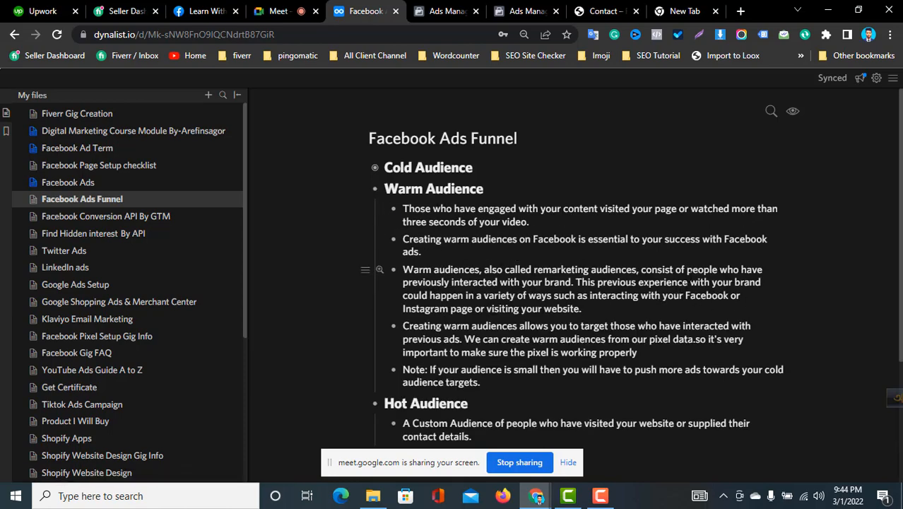
{"action": "left_click", "coordinate": [376, 191]}
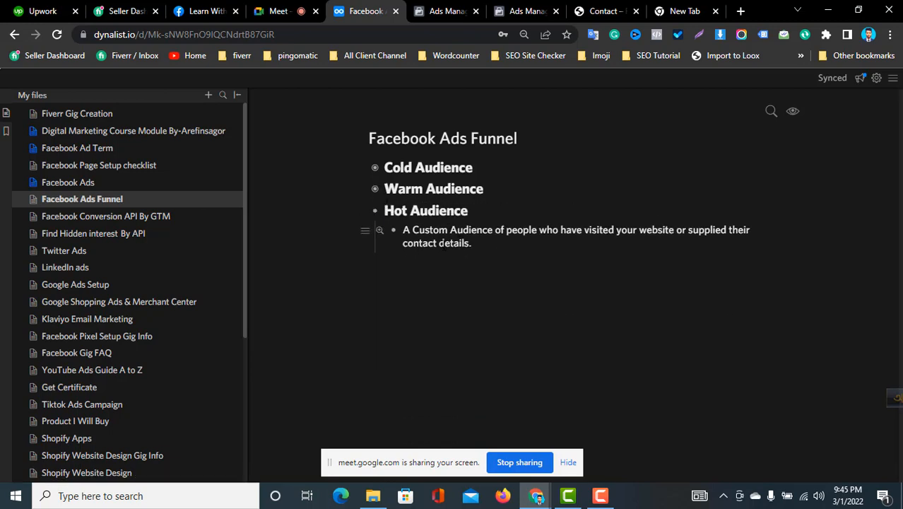
{"action": "triple_click", "coordinate": [443, 244]}
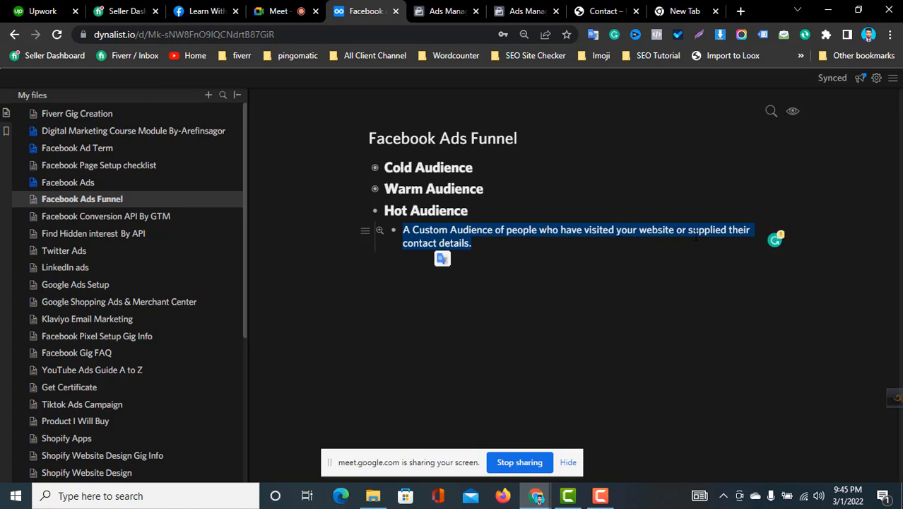
{"action": "left_click", "coordinate": [493, 246]}
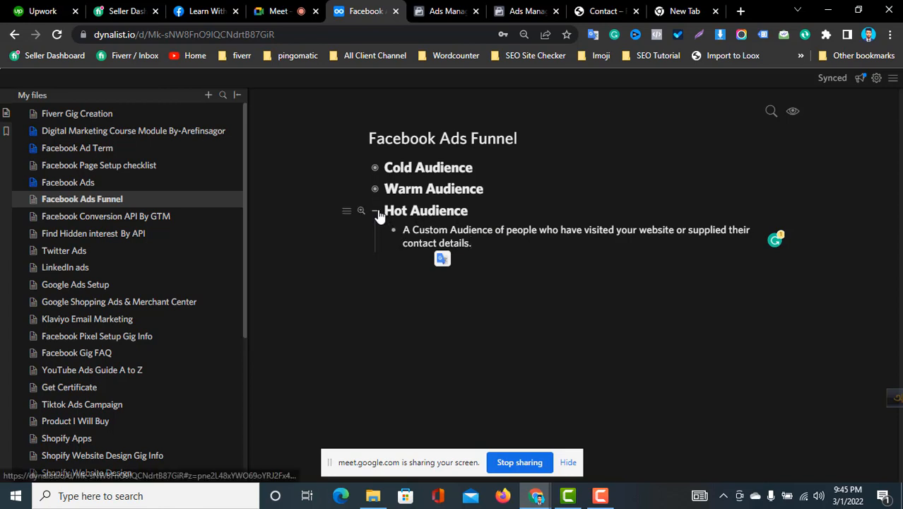
Step: Switch to the watch store's Contact page and point out the name, email and phone number fields, leaving them empty
{"action": "left_click", "coordinate": [525, 11]}
{"action": "left_click", "coordinate": [601, 14]}
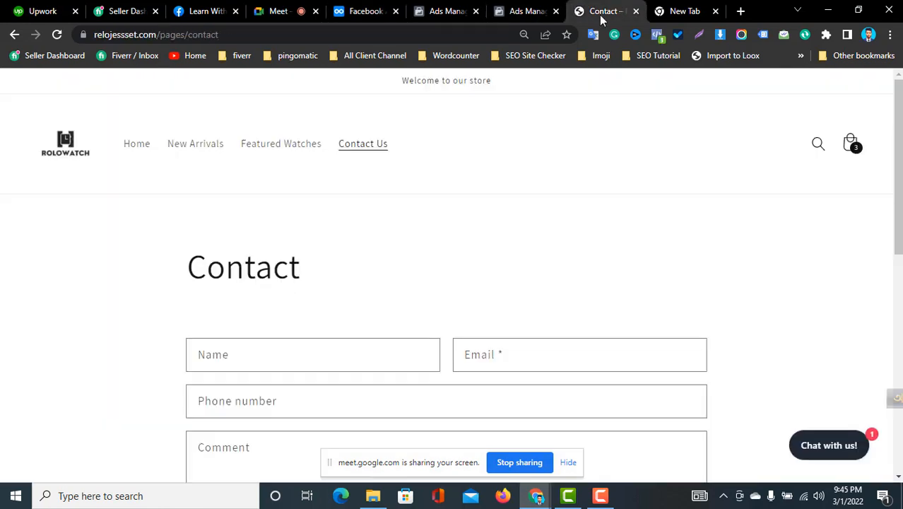
{"action": "left_click", "coordinate": [293, 362]}
{"action": "left_click", "coordinate": [468, 357]}
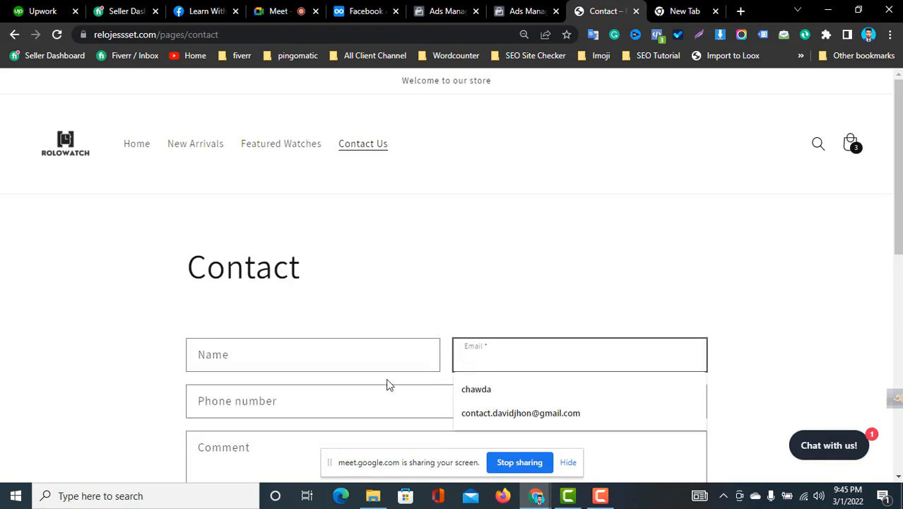
{"action": "left_click", "coordinate": [347, 393]}
{"action": "left_click", "coordinate": [462, 293]}
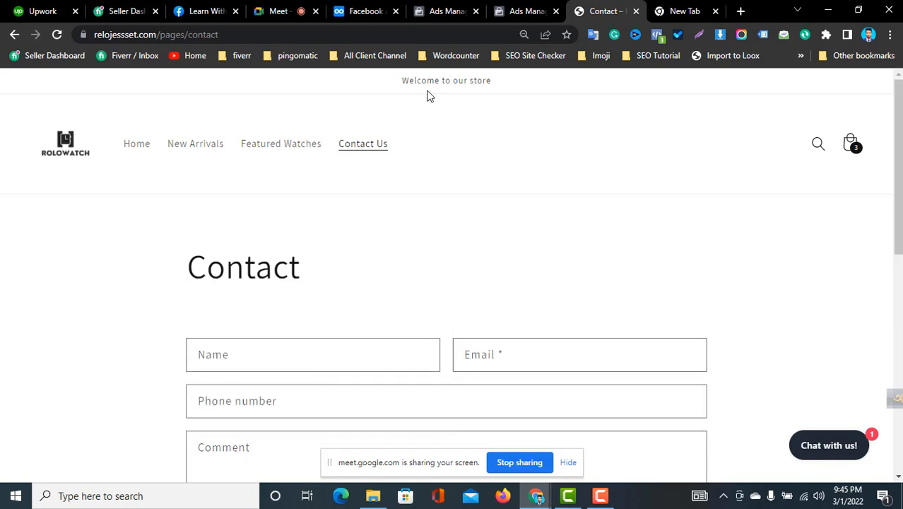
Step: Return to the Facebook Ads Funnel document, collapse Hot Audience and highlight the three audience headings for the recap
{"action": "left_click", "coordinate": [356, 10]}
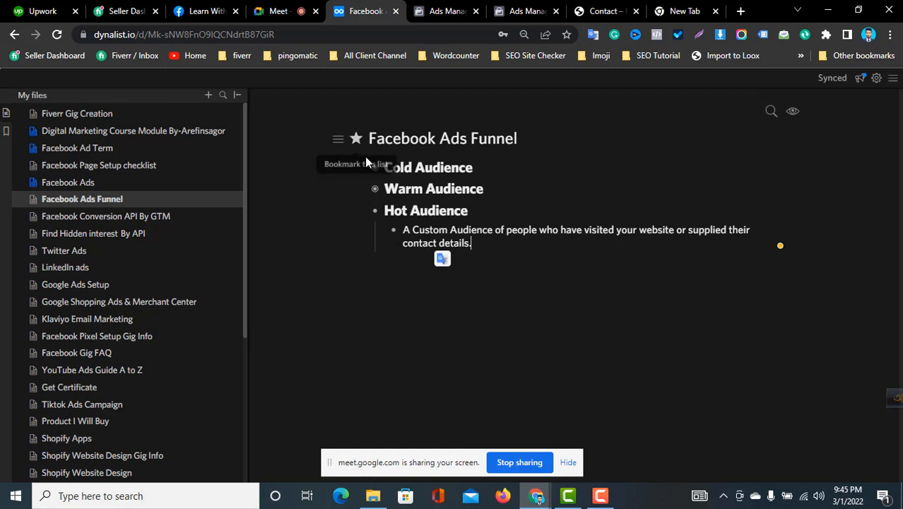
{"action": "left_click", "coordinate": [374, 210]}
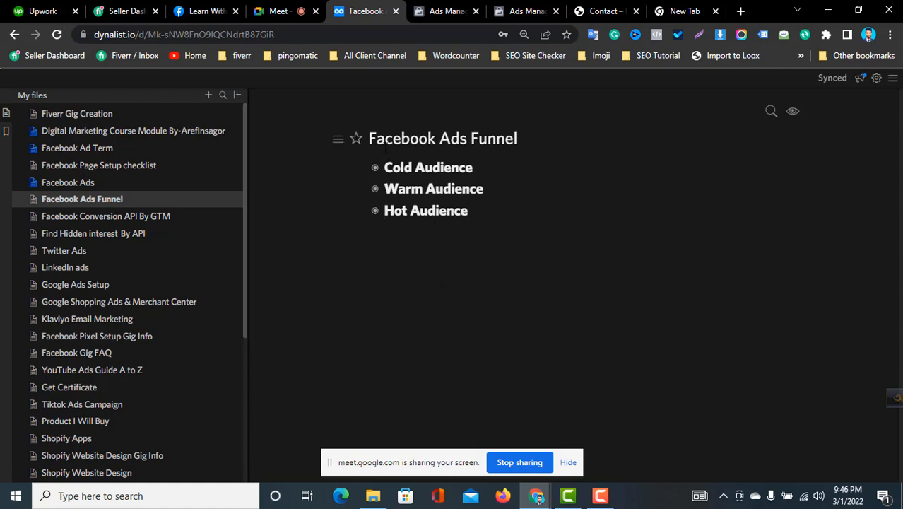
{"action": "left_click_drag", "start_coordinate": [384, 168], "coordinate": [477, 253]}
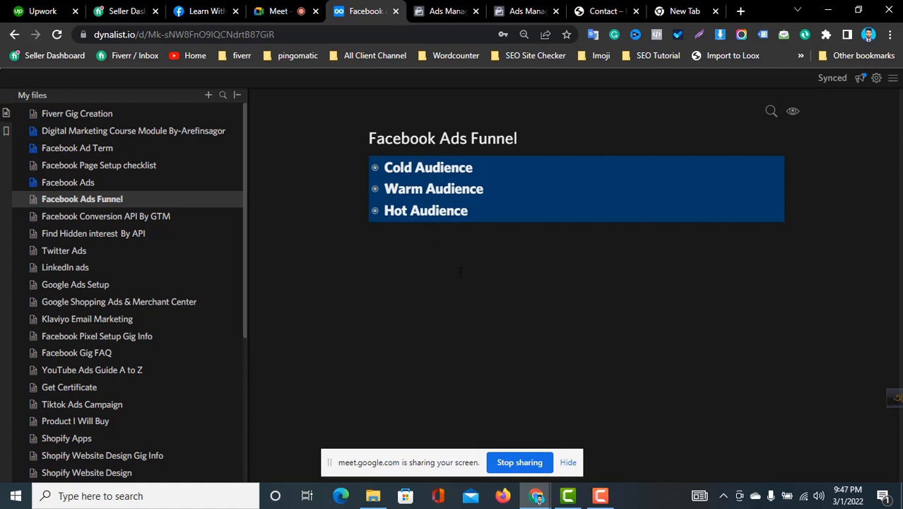
{"action": "left_click", "coordinate": [415, 227]}
{"action": "double_click", "coordinate": [428, 212]}
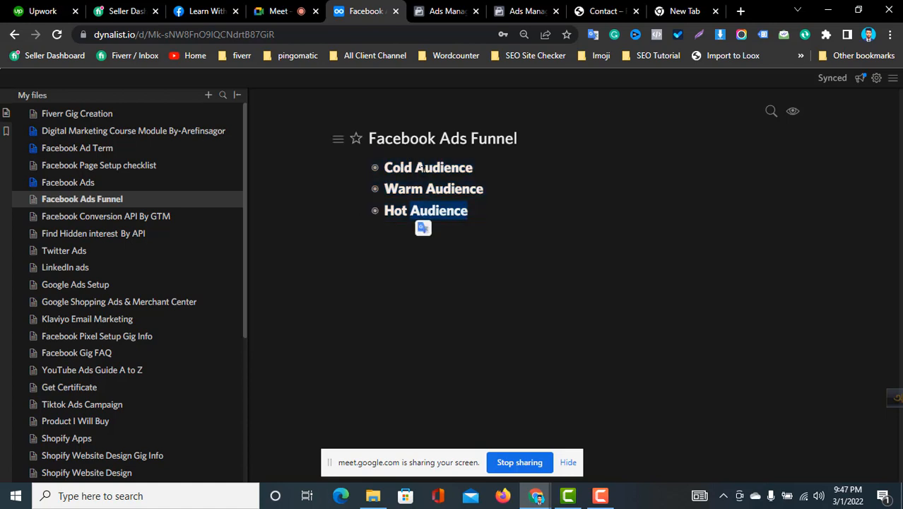
Step: Open the Facebook Ad Term document and go through the items under Audiences, highlighting Custom audience and Saved Audience
{"action": "left_click", "coordinate": [180, 168]}
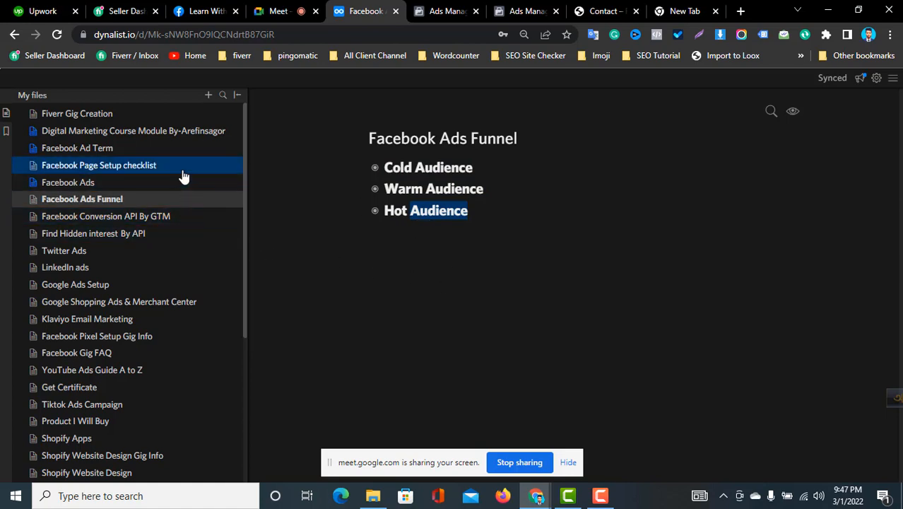
{"action": "left_click", "coordinate": [177, 151]}
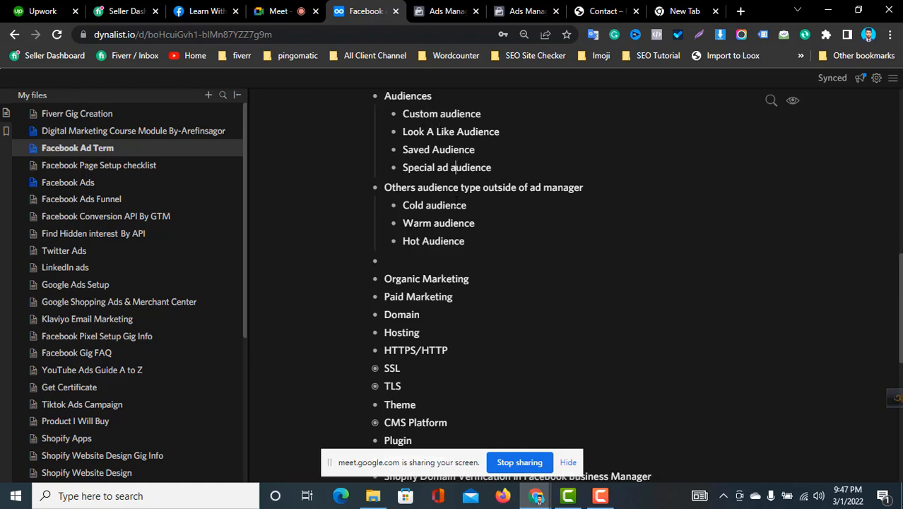
{"action": "double_click", "coordinate": [443, 151]}
{"action": "left_click", "coordinate": [441, 164]}
{"action": "left_click", "coordinate": [420, 149]}
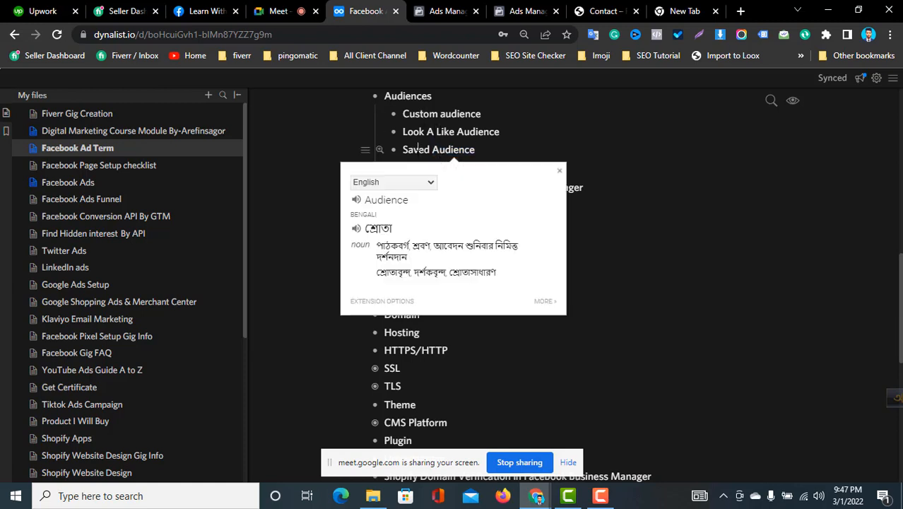
{"action": "triple_click", "coordinate": [428, 115]}
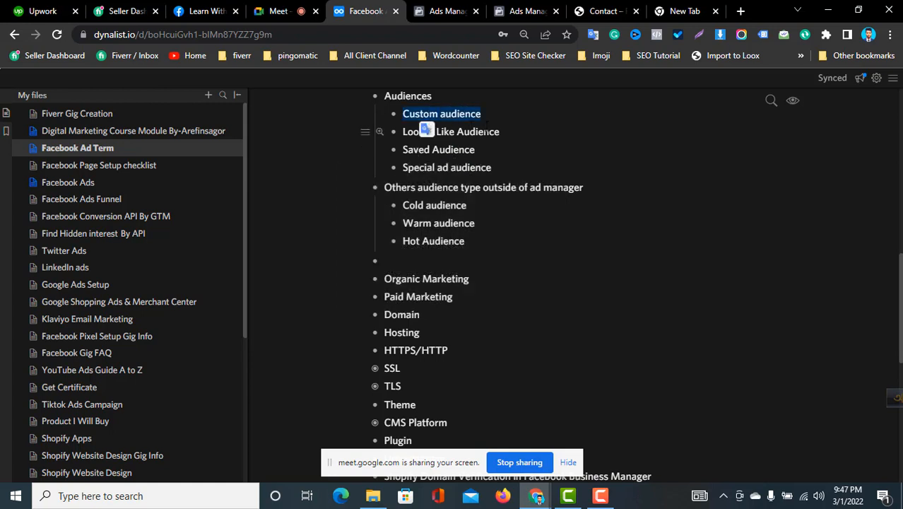
{"action": "left_click", "coordinate": [502, 119]}
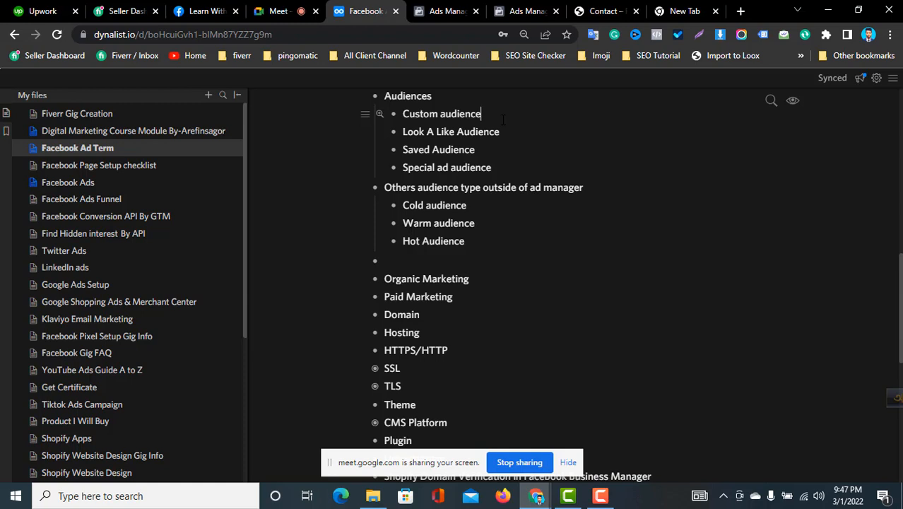
{"action": "left_click", "coordinate": [503, 132]}
{"action": "left_click", "coordinate": [476, 116]}
{"action": "left_click", "coordinate": [457, 114]}
{"action": "left_click", "coordinate": [476, 165]}
{"action": "triple_click", "coordinate": [443, 150]}
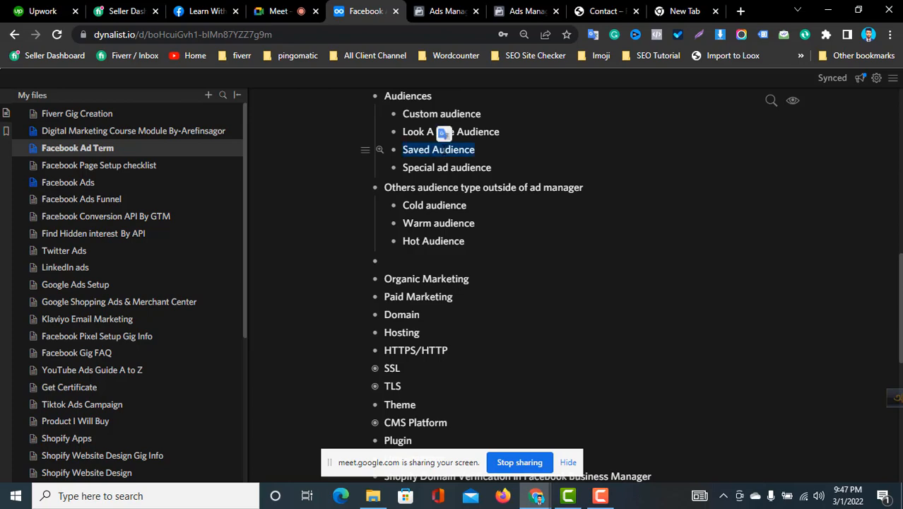
Step: On the Ads Manager Audience page, start creating a saved audience to show its form
{"action": "left_click", "coordinate": [447, 11]}
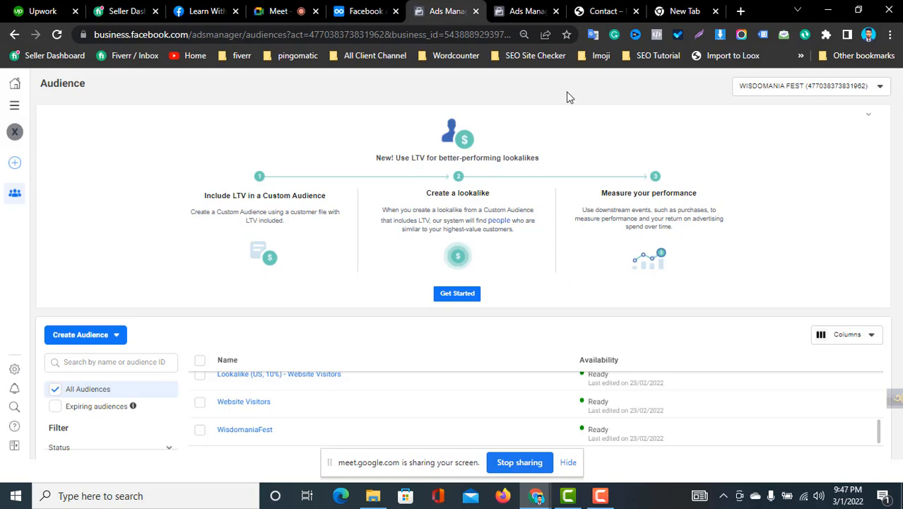
{"action": "left_click", "coordinate": [511, 12]}
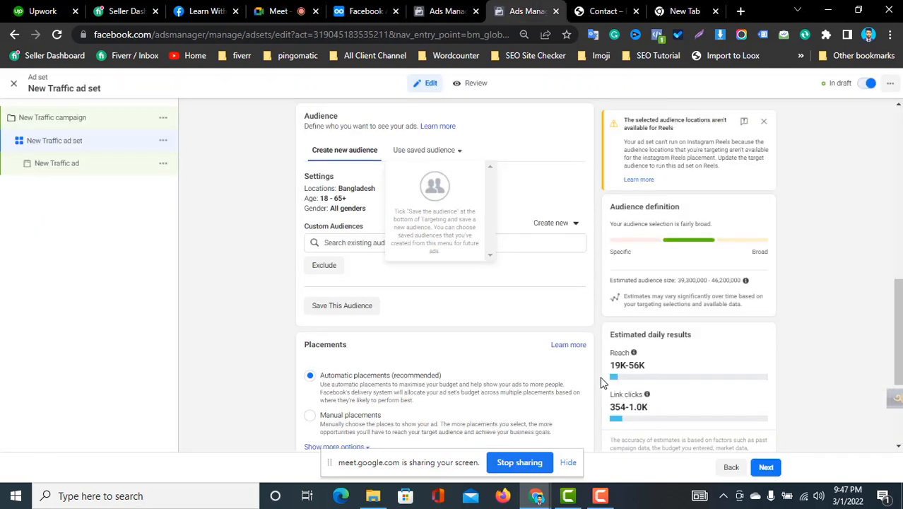
{"action": "left_click", "coordinate": [427, 11]}
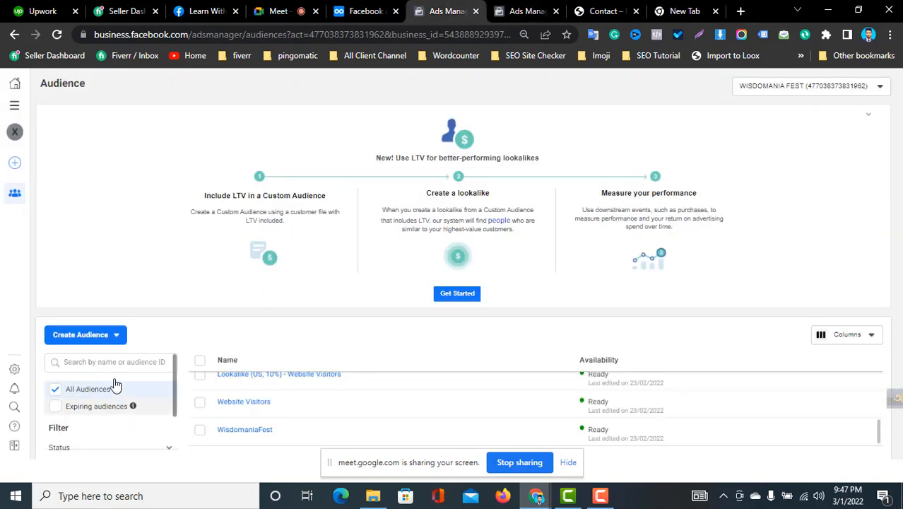
{"action": "left_click", "coordinate": [106, 338]}
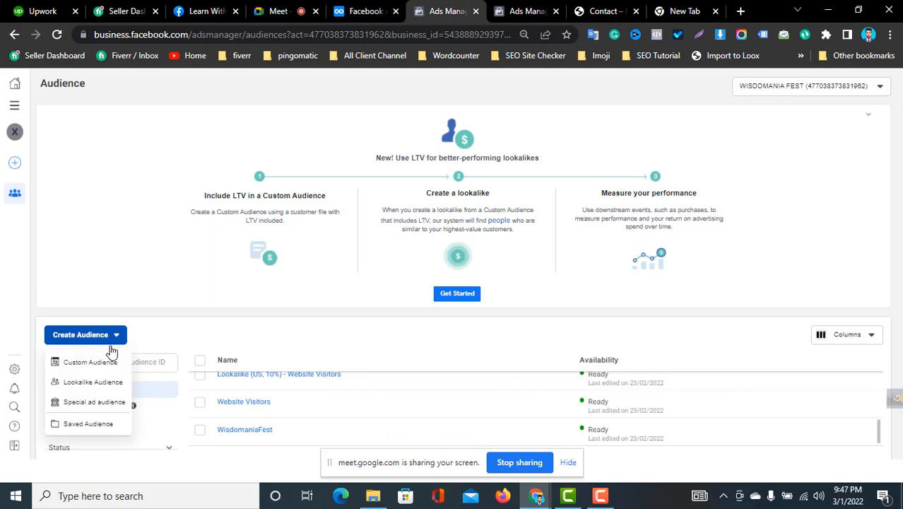
{"action": "left_click", "coordinate": [88, 424]}
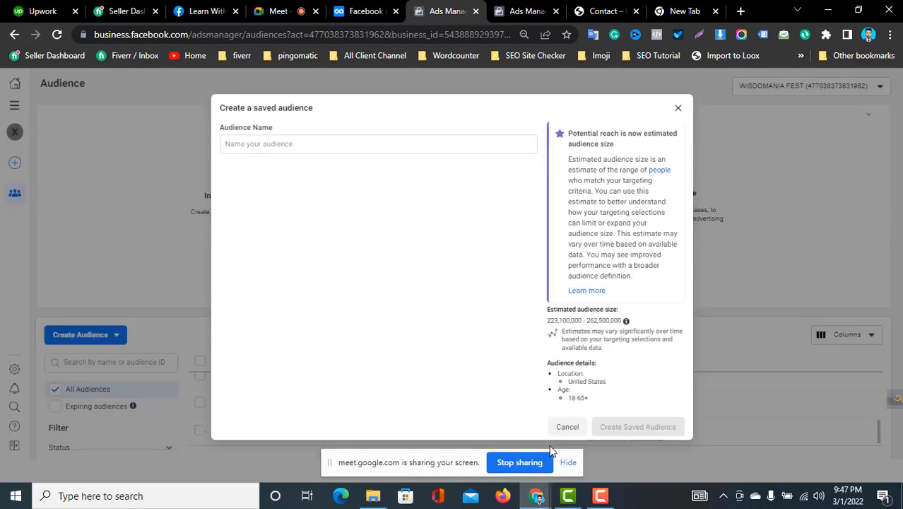
Step: Go back to the New Traffic ad set draft, look over its sections and open the audience settings for editing
{"action": "left_click", "coordinate": [522, 9]}
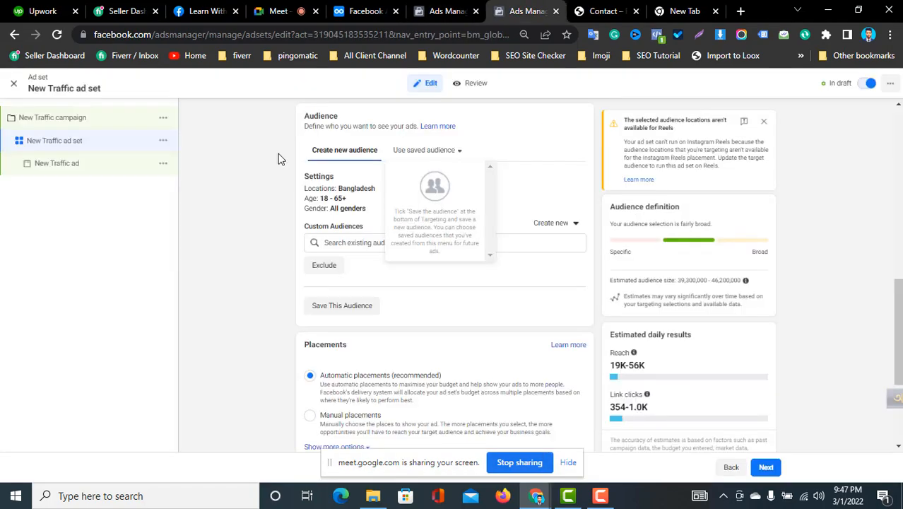
{"action": "scroll", "coordinate": [591, 293], "scroll_direction": "up", "scroll_amount": 1}
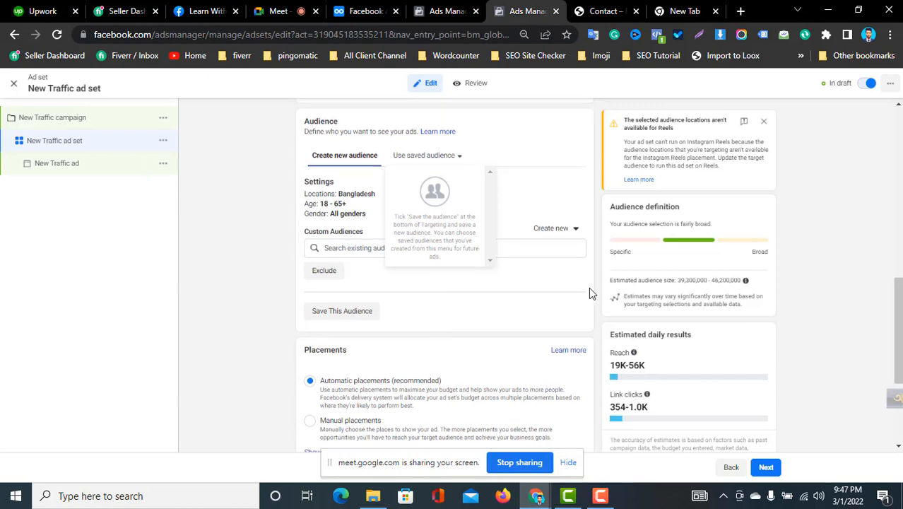
{"action": "scroll", "coordinate": [885, 293], "scroll_direction": "down", "scroll_amount": 3}
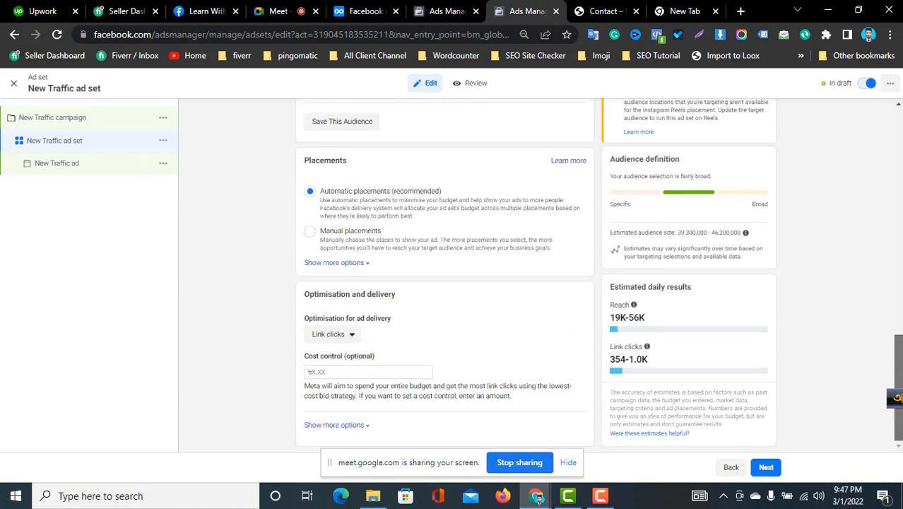
{"action": "scroll", "coordinate": [444, 276], "scroll_direction": "up", "scroll_amount": 10}
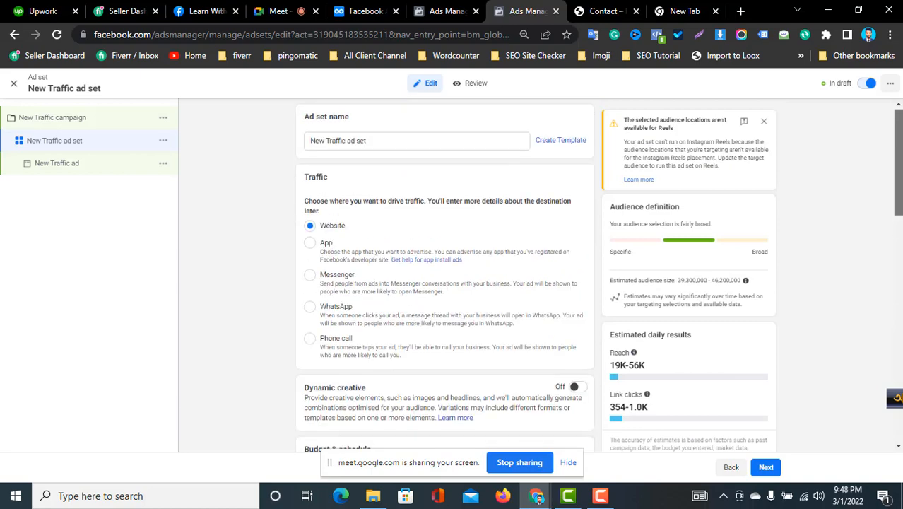
{"action": "scroll", "coordinate": [516, 320], "scroll_direction": "down", "scroll_amount": 9}
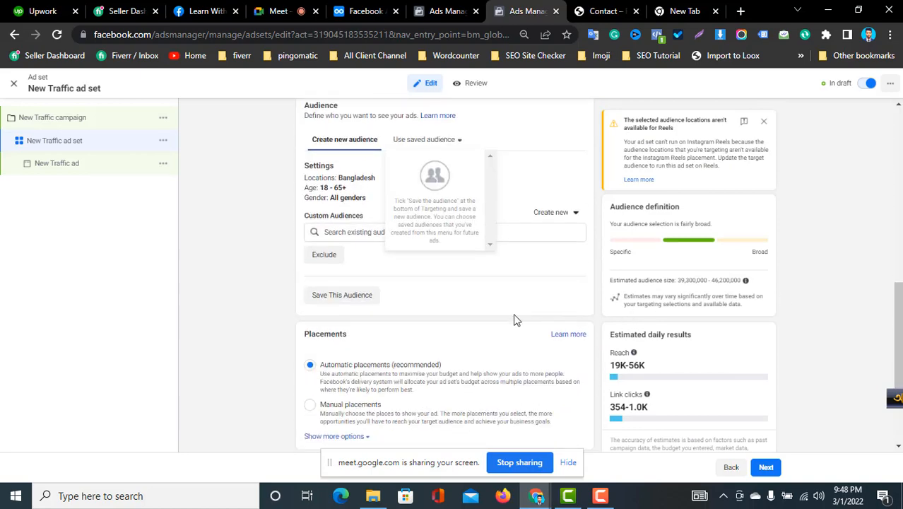
{"action": "left_click", "coordinate": [375, 262]}
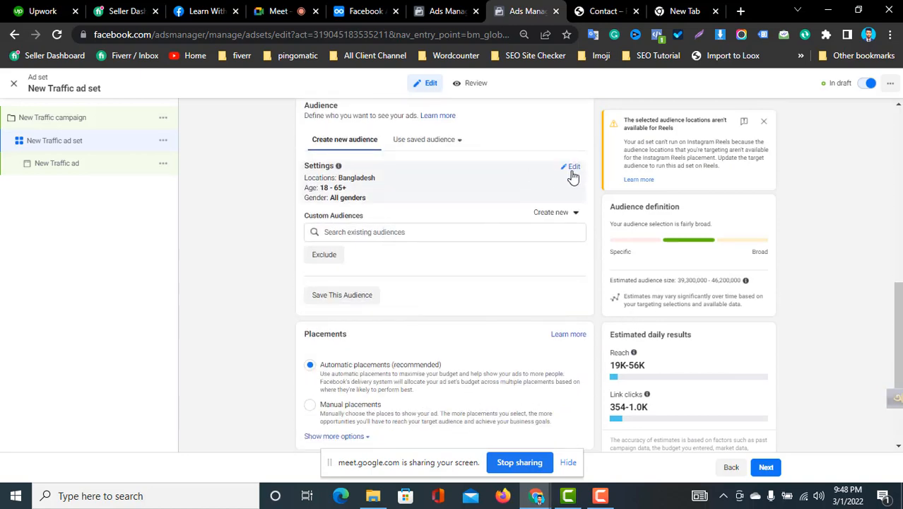
{"action": "left_click", "coordinate": [573, 168]}
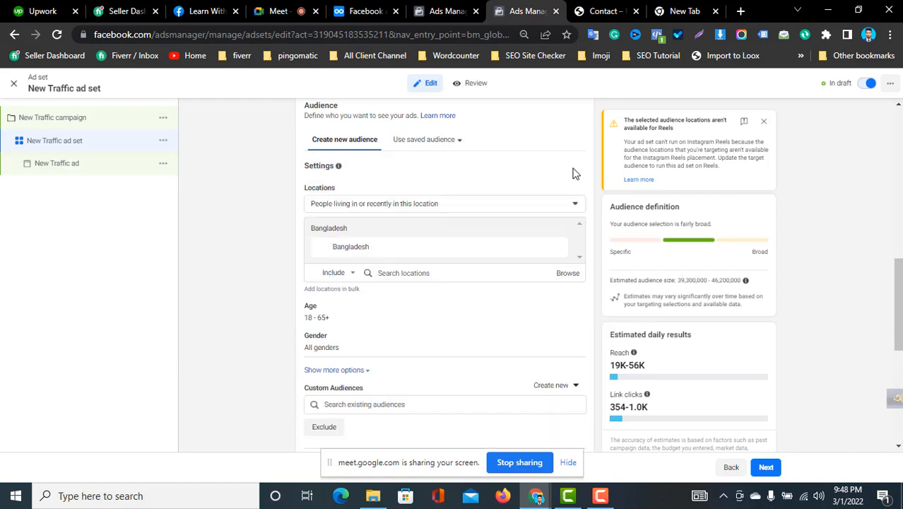
Step: Show the existing custom audiences search in the ad set and go on to the Save This Audience option
{"action": "left_click", "coordinate": [383, 404]}
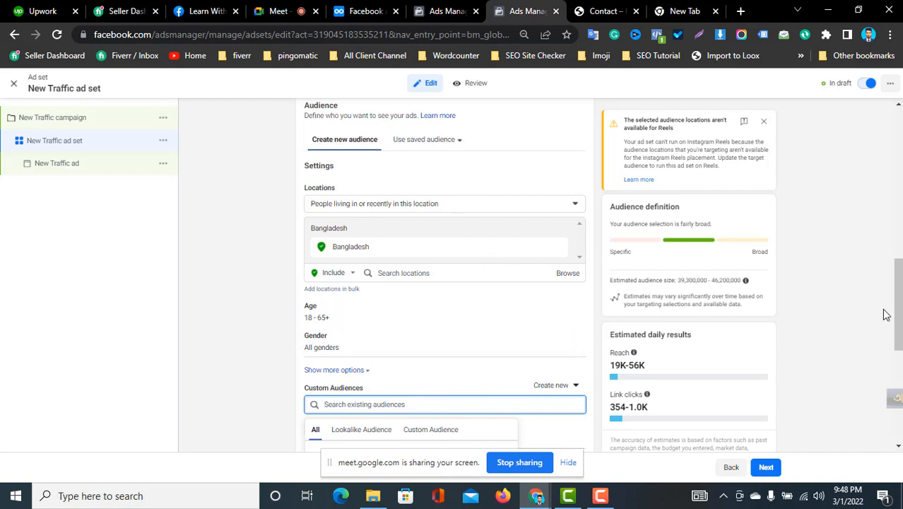
{"action": "left_click", "coordinate": [896, 364]}
{"action": "left_click_drag", "start_coordinate": [902, 319], "coordinate": [902, 381]}
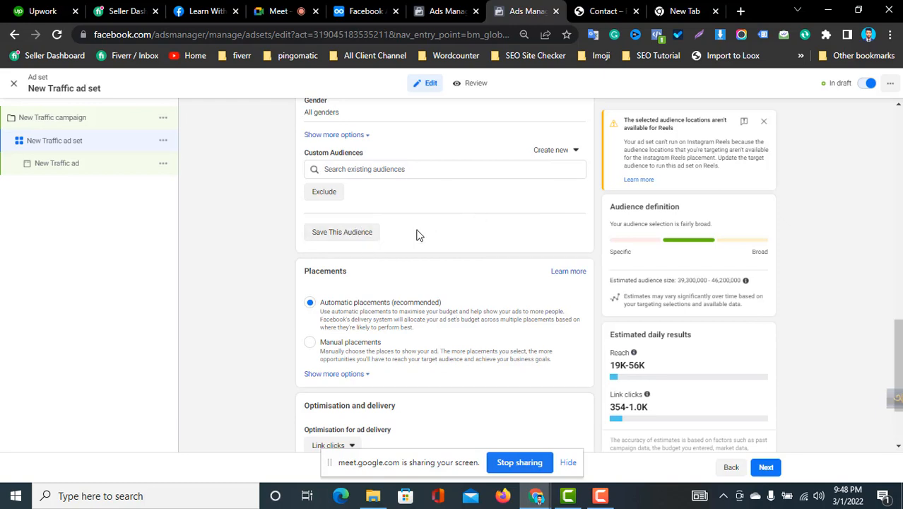
Step: Compare the ad set's audience options with the saved audience form, review the form to its end and close it without saving
{"action": "left_click", "coordinate": [433, 11]}
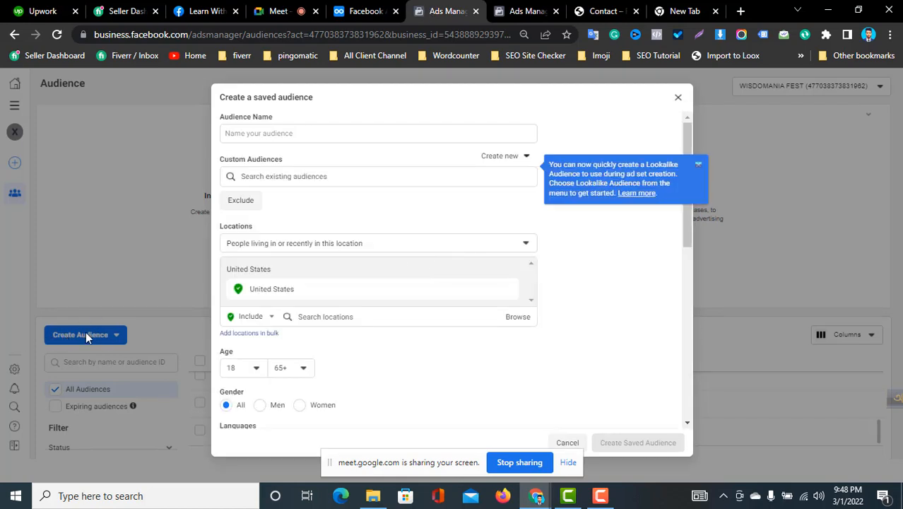
{"action": "left_click", "coordinate": [540, 11]}
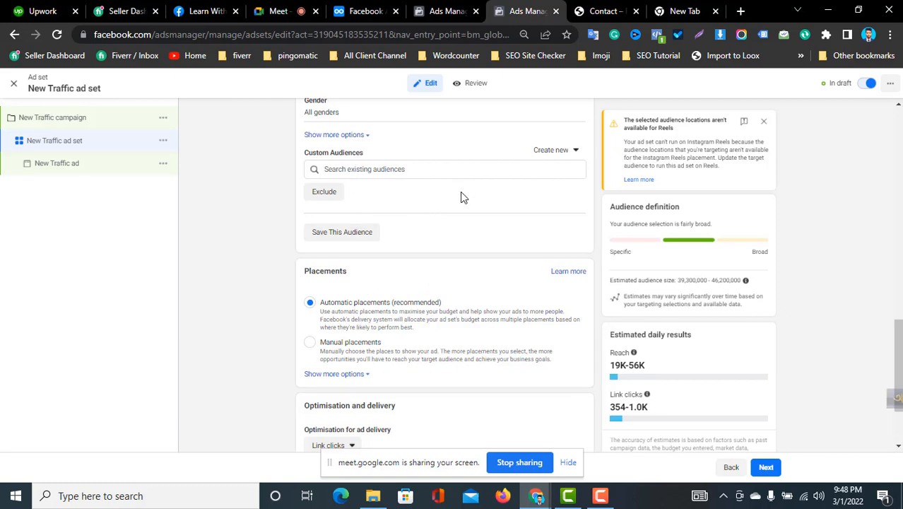
{"action": "left_click", "coordinate": [446, 9]}
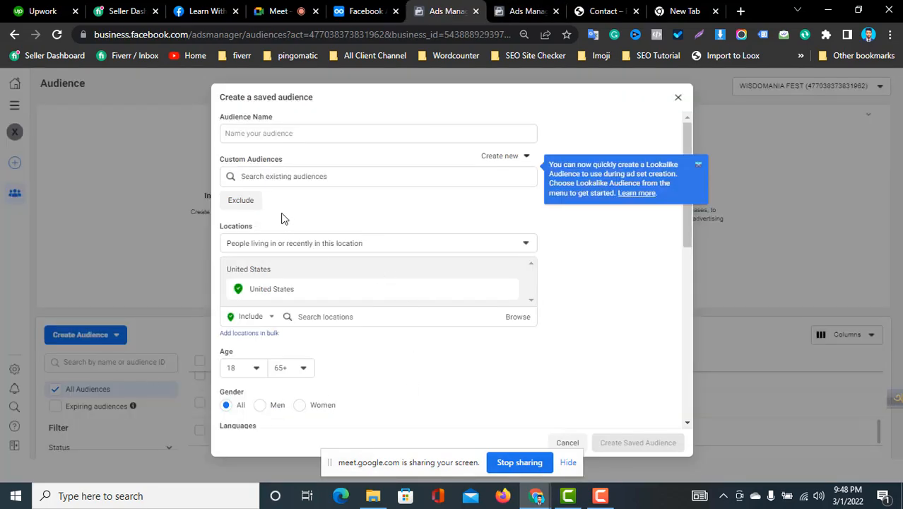
{"action": "left_click_drag", "start_coordinate": [690, 151], "coordinate": [679, 362]}
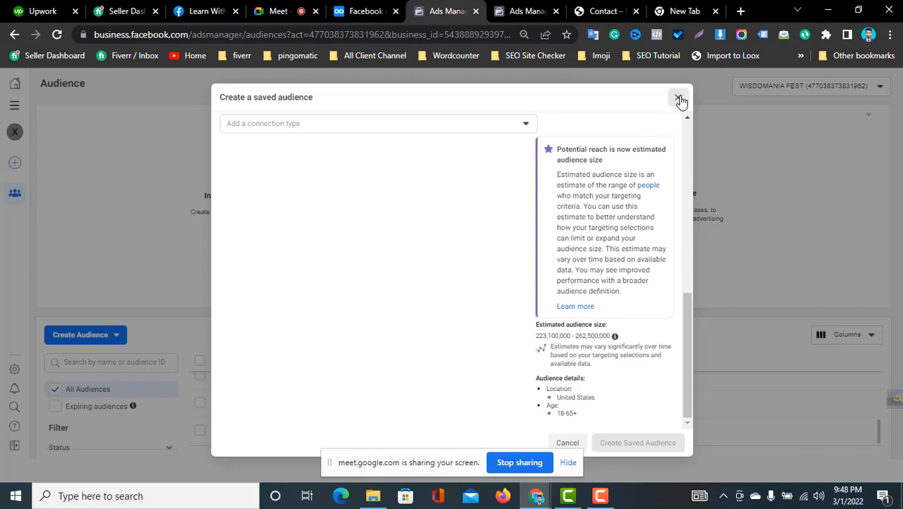
{"action": "key", "text": "Escape"}
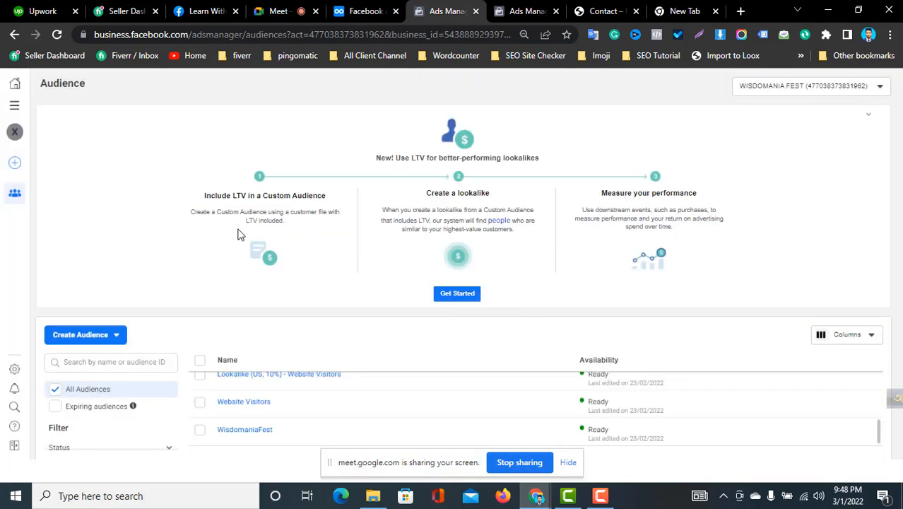
Step: Show the audience types that can be created on the Audience page
{"action": "left_click", "coordinate": [100, 341]}
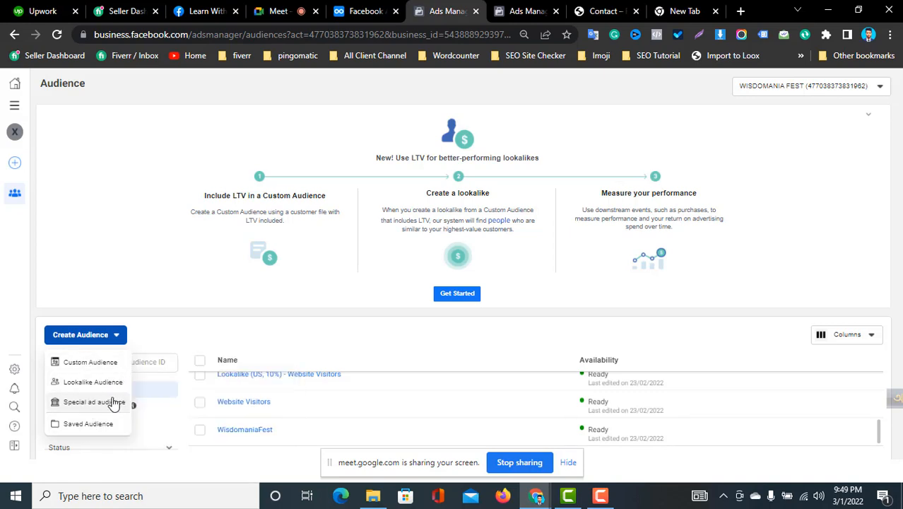
{"action": "mouse_move", "coordinate": [113, 401]}
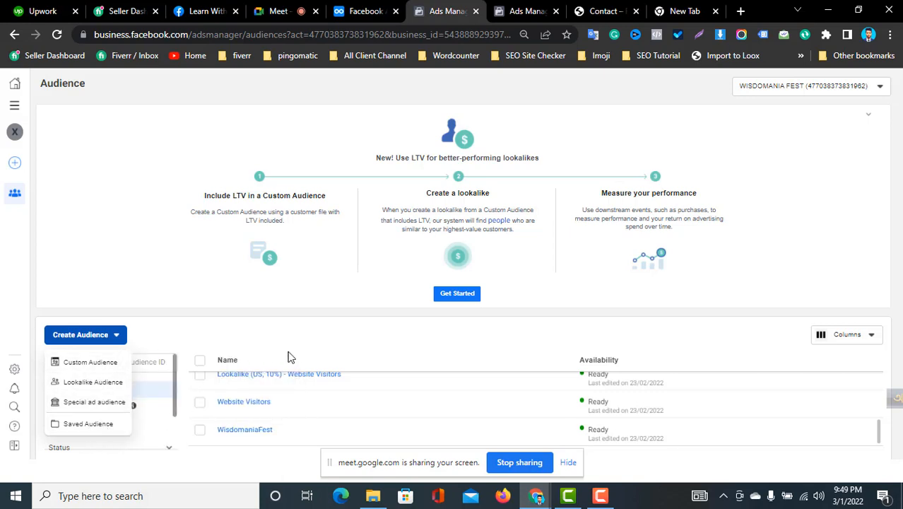
{"action": "mouse_move", "coordinate": [279, 379]}
Step: Return to the Facebook Ad Term document and highlight the Organic Marketing and Paid Marketing items in turn
{"action": "left_click", "coordinate": [365, 10]}
{"action": "left_click", "coordinate": [474, 260]}
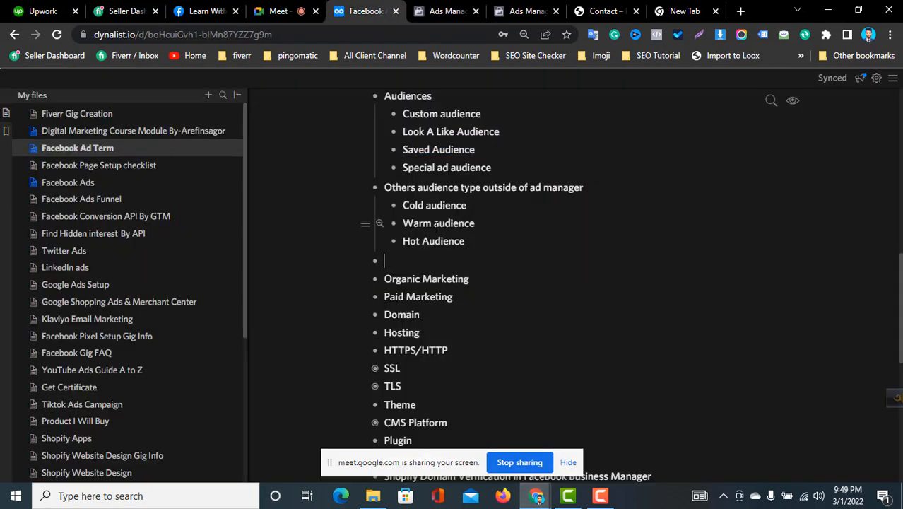
{"action": "left_click_drag", "start_coordinate": [902, 289], "coordinate": [902, 289]}
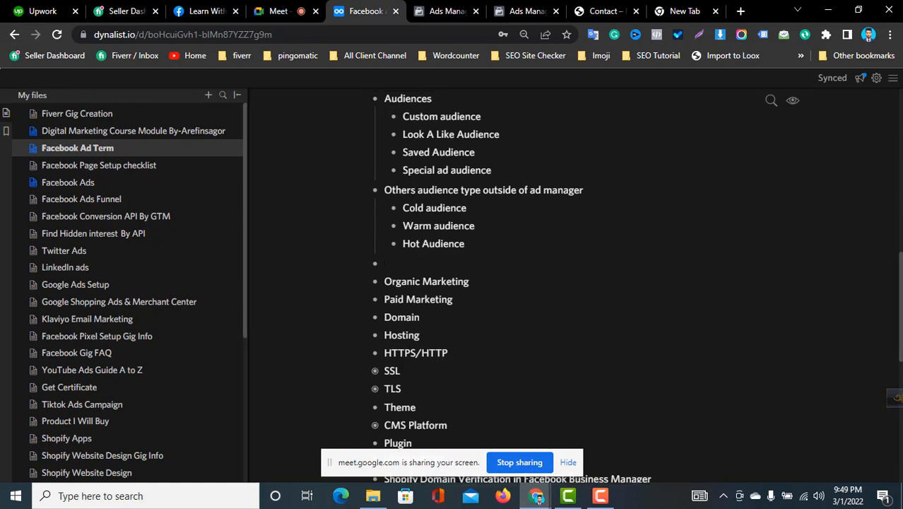
{"action": "triple_click", "coordinate": [407, 282]}
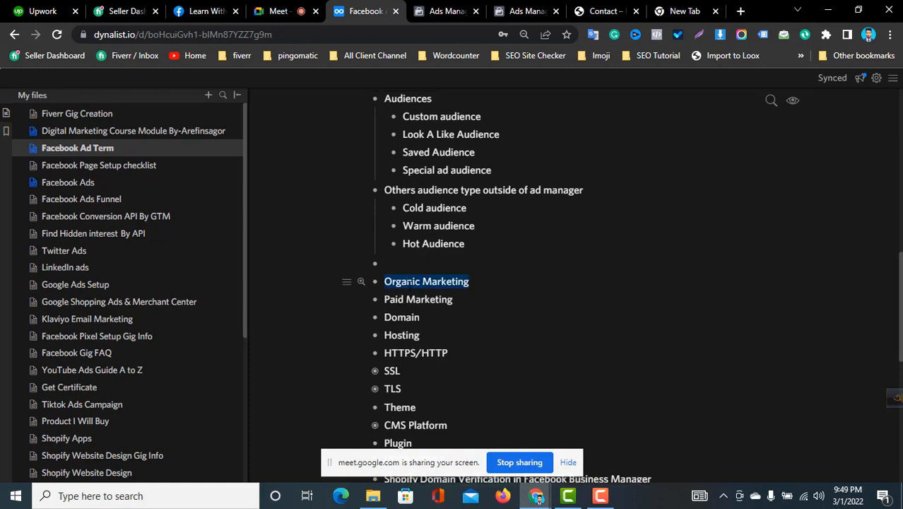
{"action": "left_click", "coordinate": [452, 295]}
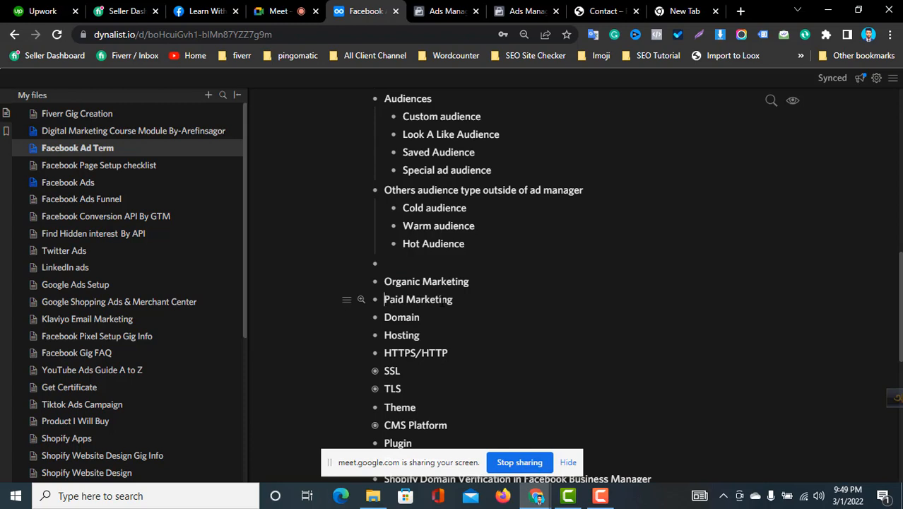
{"action": "triple_click", "coordinate": [442, 299]}
{"action": "triple_click", "coordinate": [407, 281]}
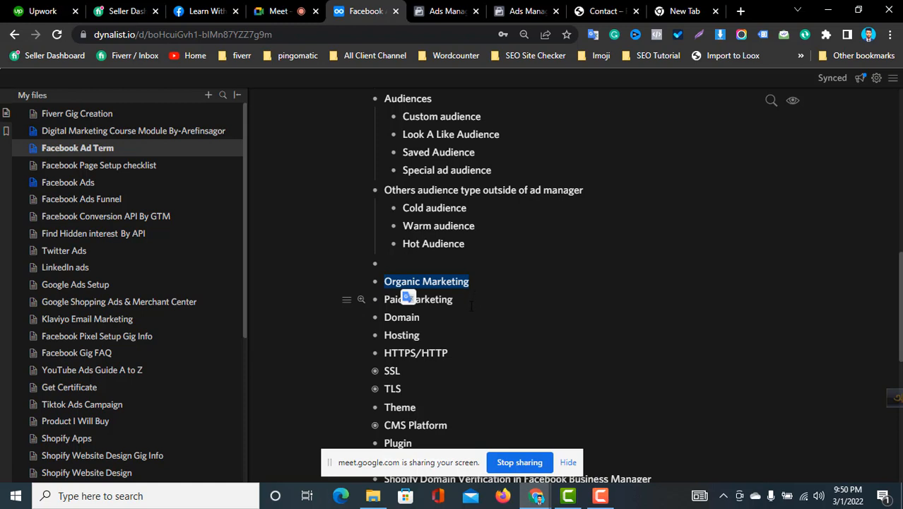
{"action": "double_click", "coordinate": [444, 300]}
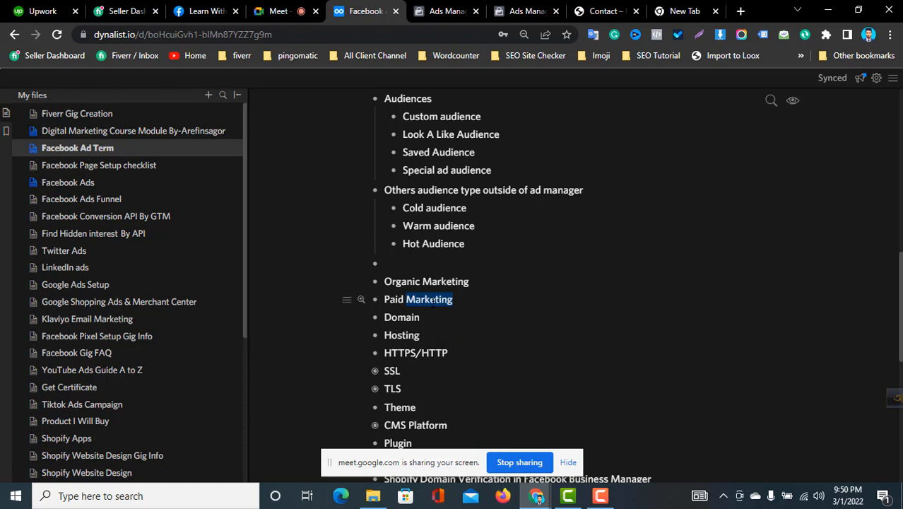
Step: Highlight the Domain item and go over it together with Hosting in the term list
{"action": "double_click", "coordinate": [408, 317]}
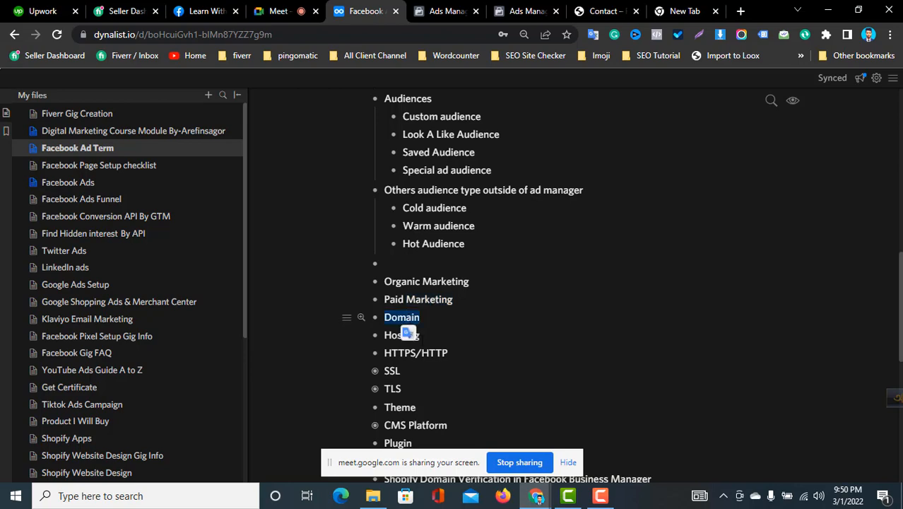
{"action": "left_click_drag", "start_coordinate": [900, 325], "coordinate": [899, 352]}
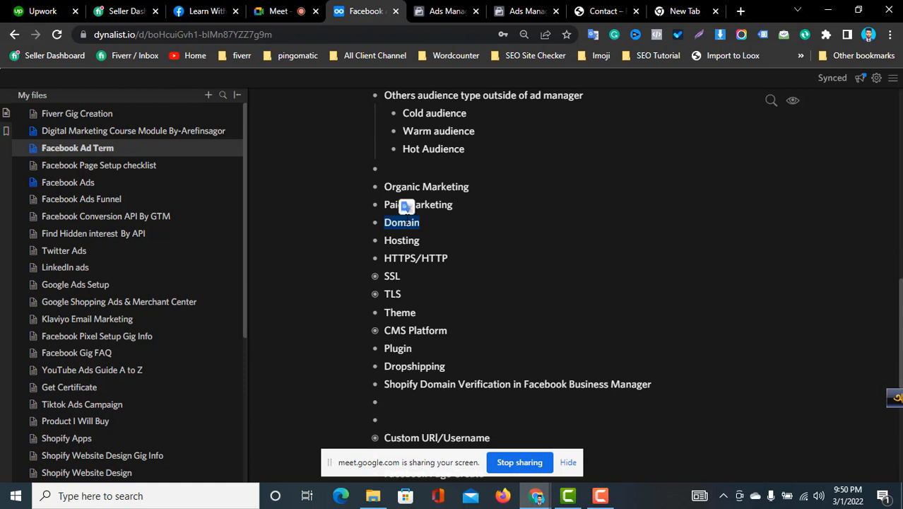
{"action": "left_click", "coordinate": [403, 241]}
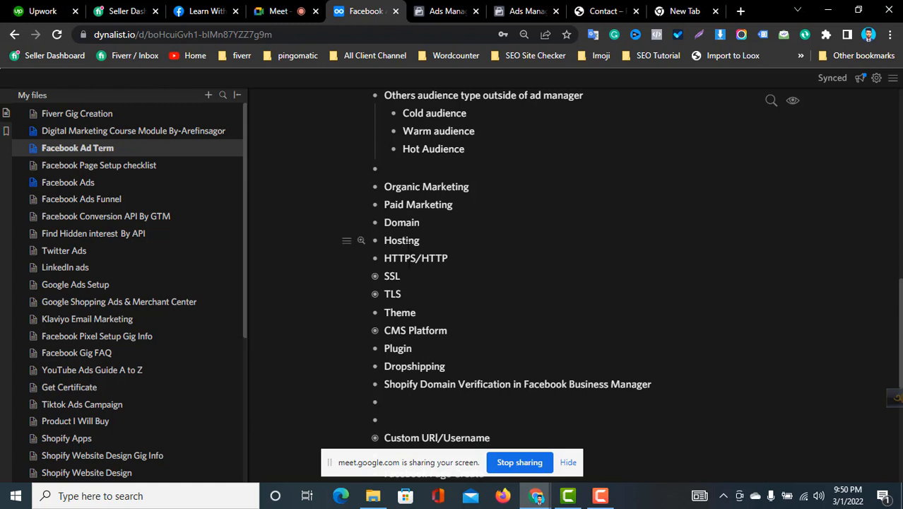
{"action": "left_click", "coordinate": [406, 222]}
Step: Highlight the whole Audiences and Others audience type outside of ad manager groups
{"action": "scroll", "coordinate": [898, 304], "scroll_direction": "up", "scroll_amount": 3}
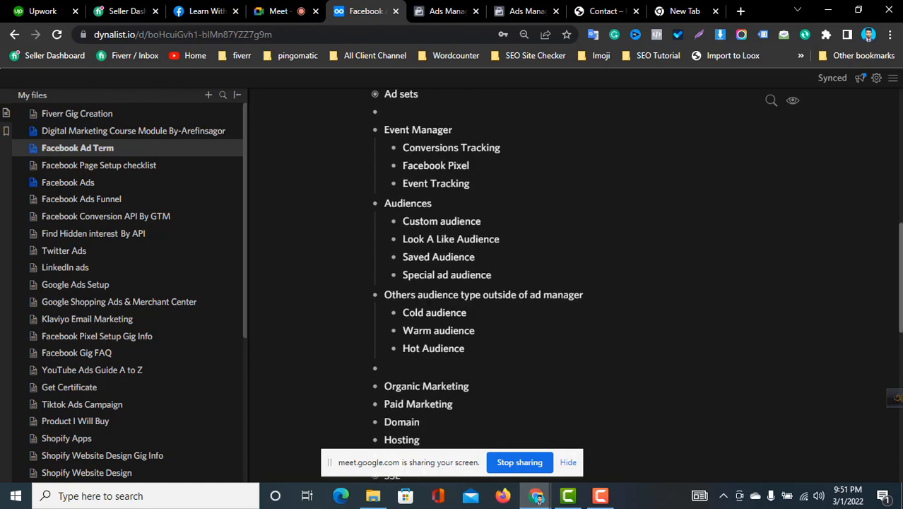
{"action": "left_click_drag", "start_coordinate": [388, 204], "coordinate": [496, 326]}
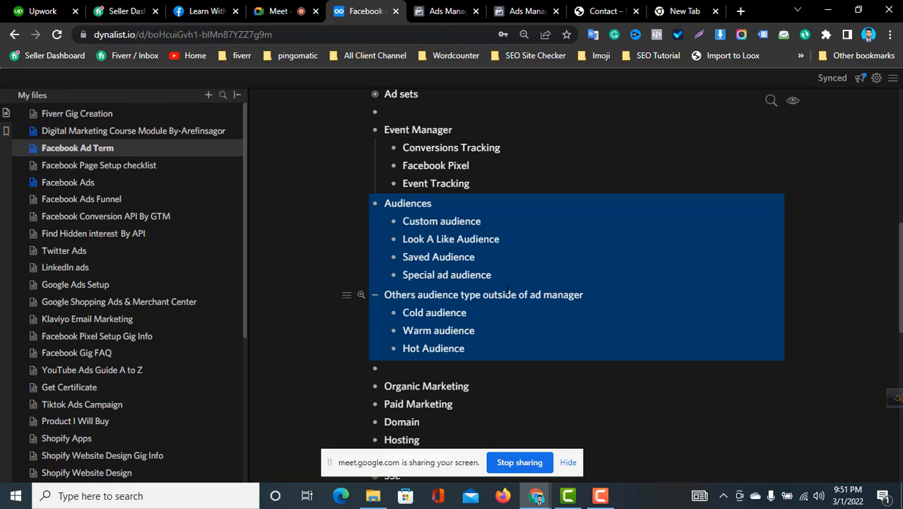
Step: Load Facebook in the empty browser tab and close the Contact page's tab
{"action": "left_click", "coordinate": [684, 11]}
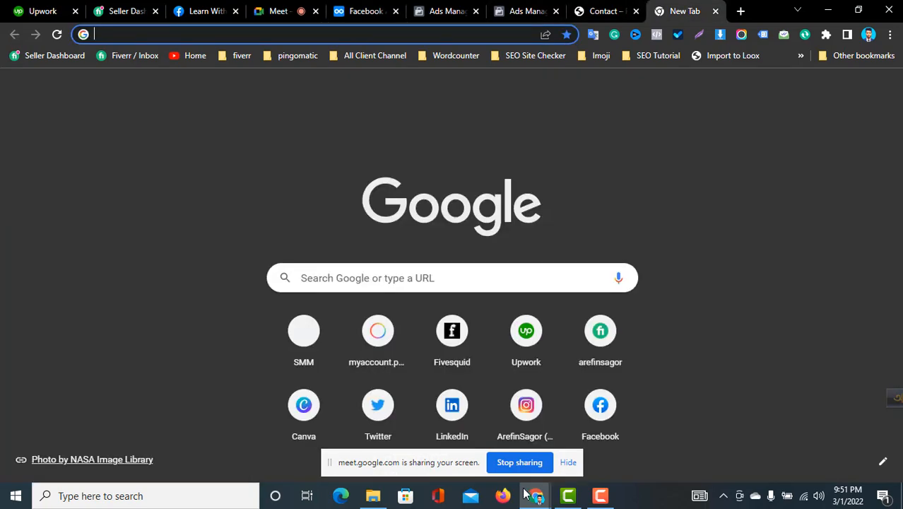
{"action": "left_click", "coordinate": [599, 434]}
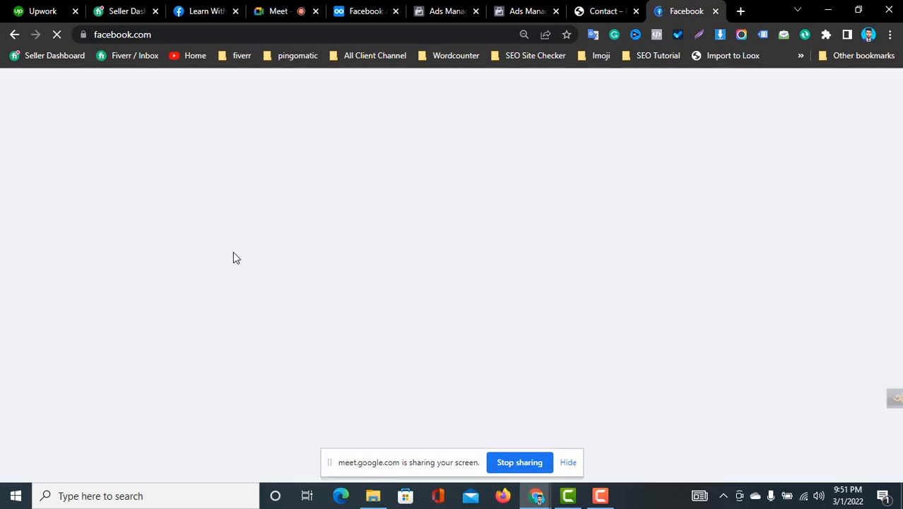
{"action": "left_click", "coordinate": [456, 9]}
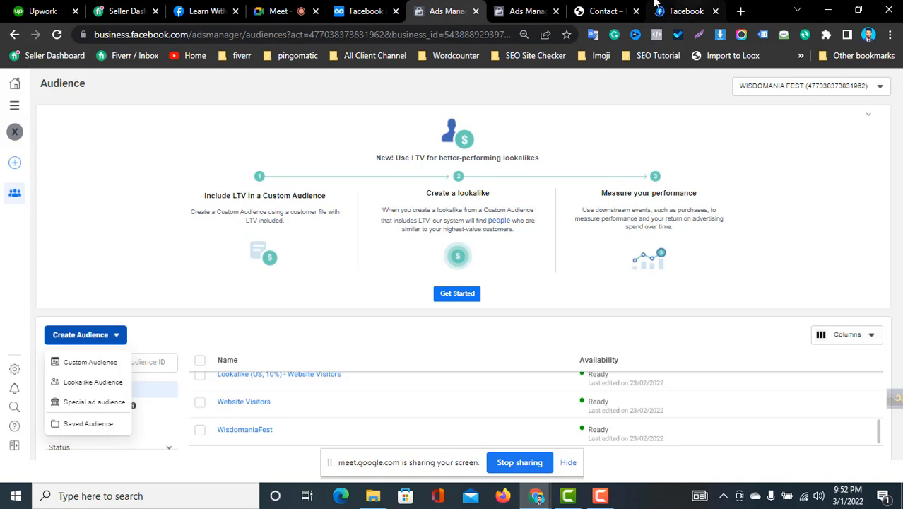
{"action": "left_click", "coordinate": [609, 5]}
{"action": "left_click", "coordinate": [659, 4]}
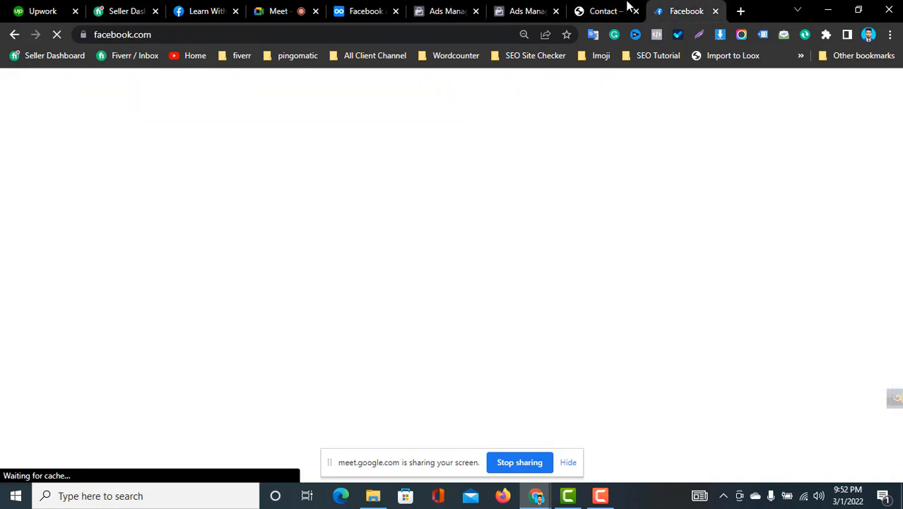
{"action": "left_click", "coordinate": [627, 5]}
{"action": "left_click", "coordinate": [636, 12]}
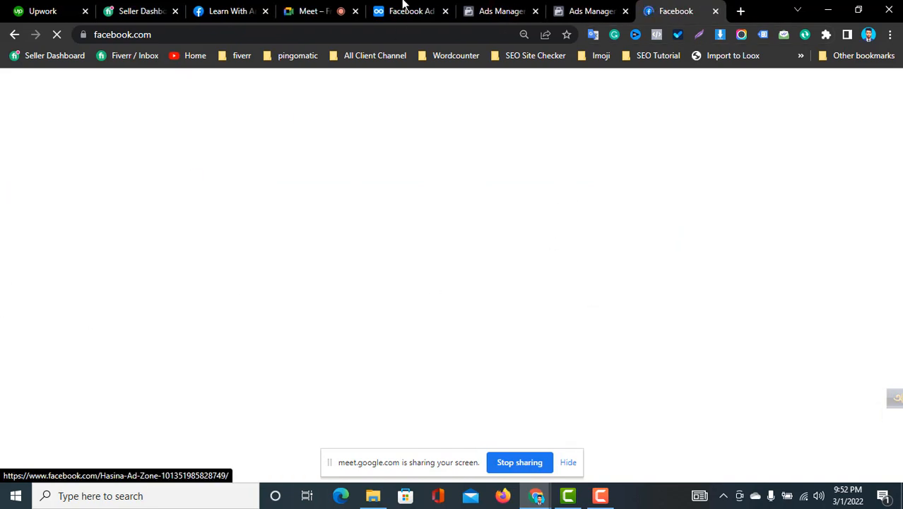
Step: Switch the Ads Manager Audience page from the current ad account to the Ad Zone ad account
{"action": "left_click", "coordinate": [496, 8]}
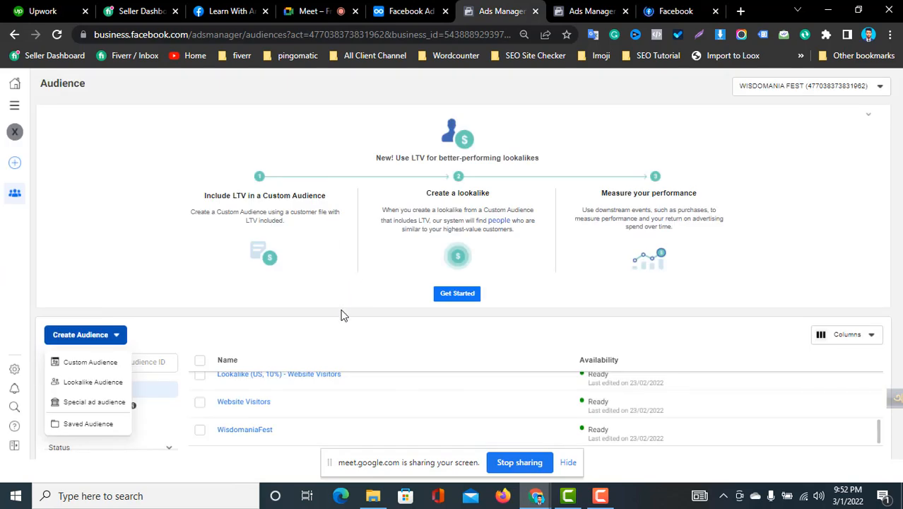
{"action": "left_click", "coordinate": [341, 315]}
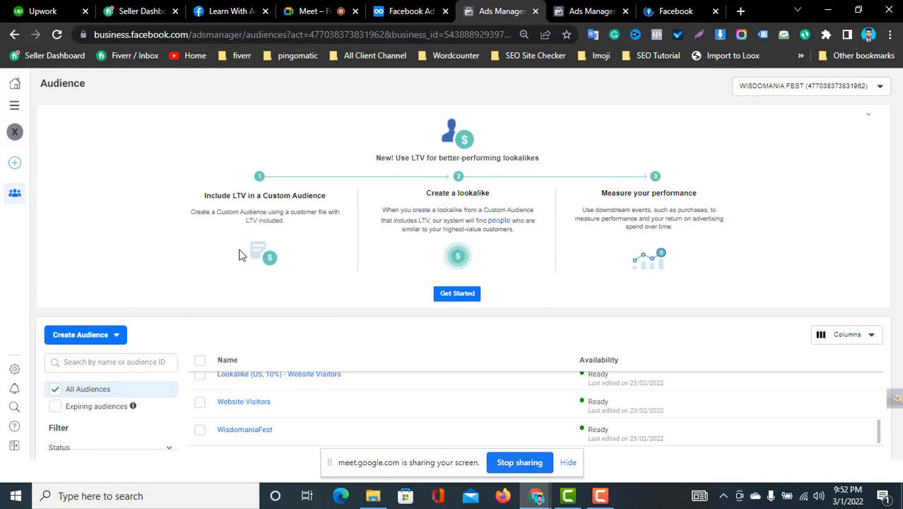
{"action": "left_click", "coordinate": [769, 88]}
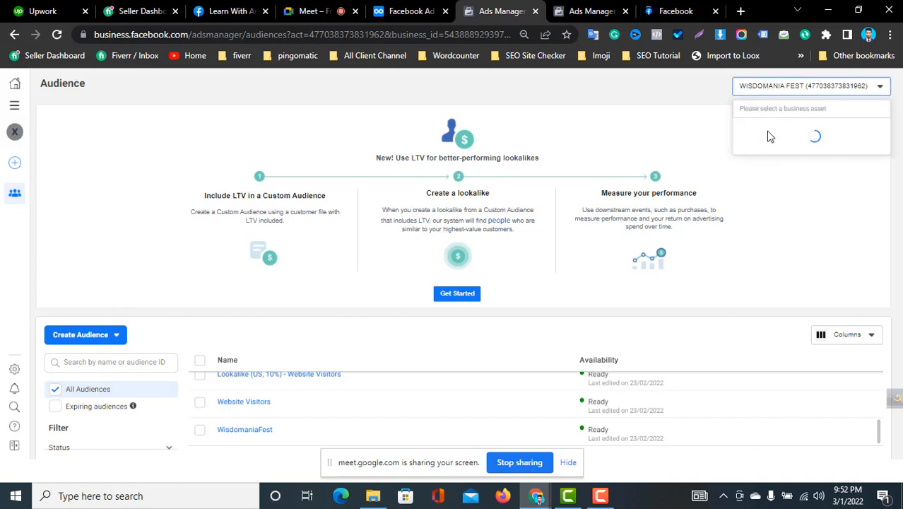
{"action": "left_click", "coordinate": [796, 170]}
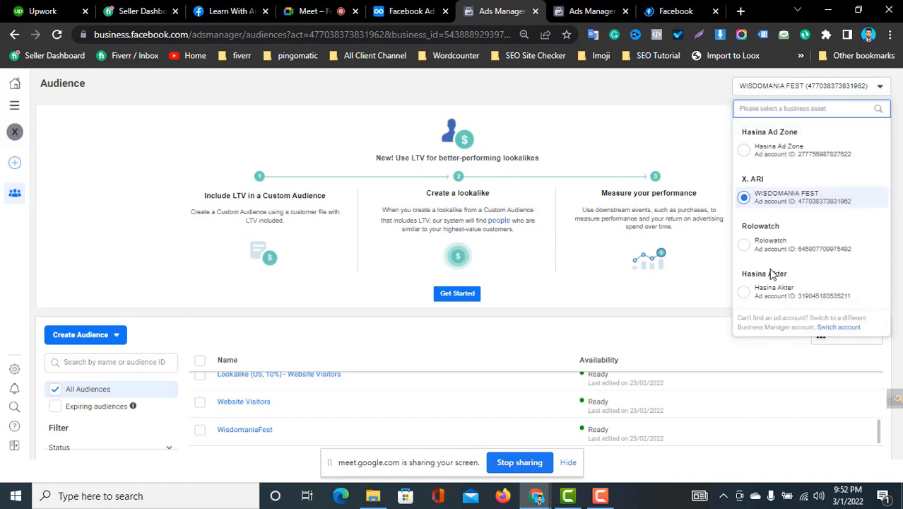
{"action": "left_click", "coordinate": [796, 154]}
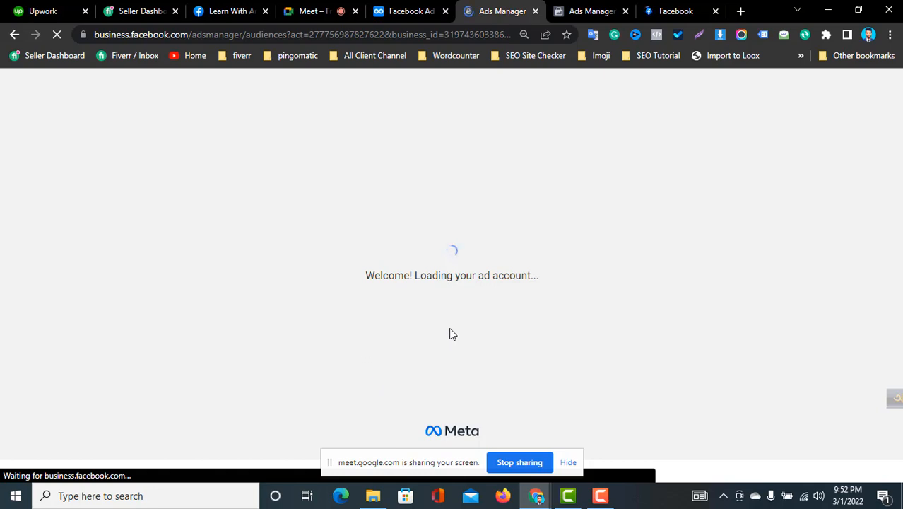
Step: Close the New Traffic ad set editor without publishing the draft and bring up the list of all tools
{"action": "left_click", "coordinate": [581, 9]}
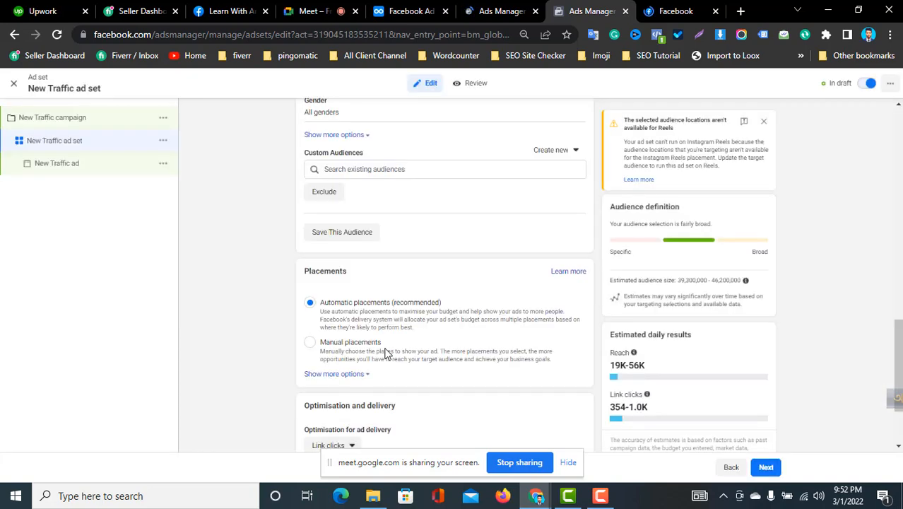
{"action": "left_click", "coordinate": [15, 86]}
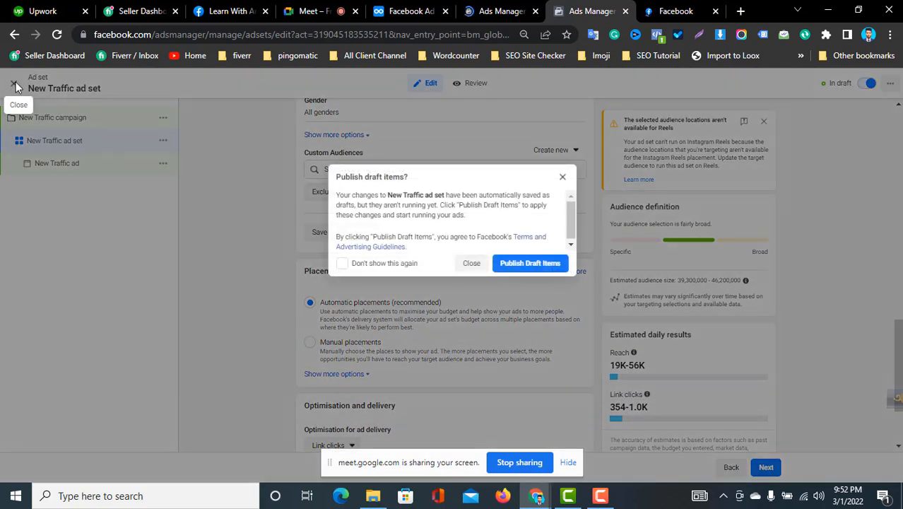
{"action": "left_click", "coordinate": [473, 264]}
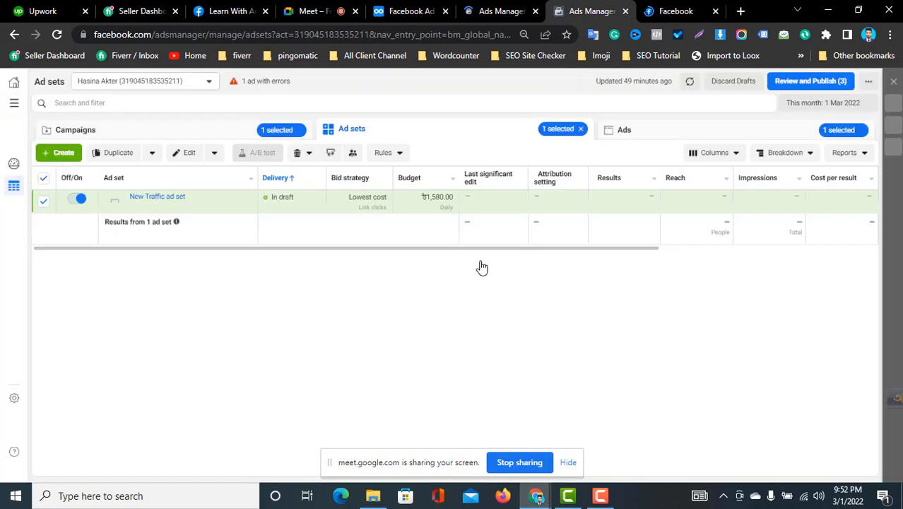
{"action": "left_click", "coordinate": [13, 104]}
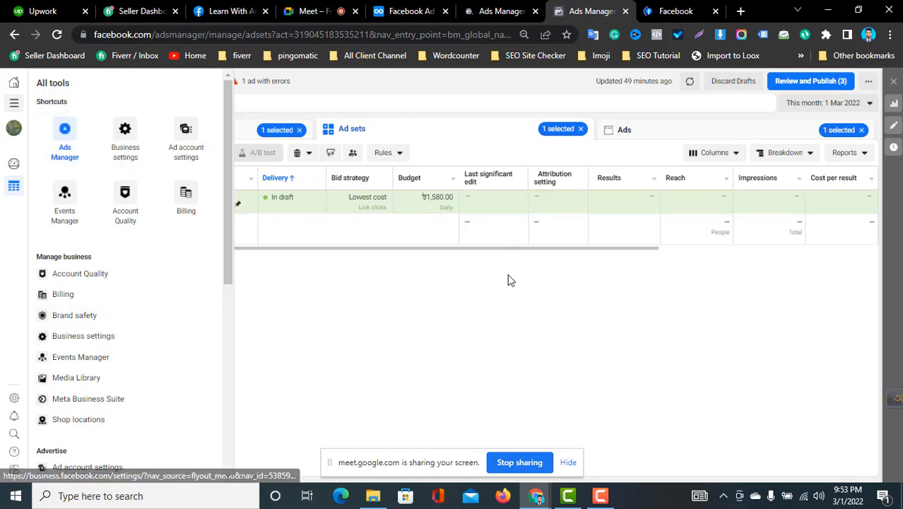
Step: Check on the Audience page, return to the Facebook Ad Term document and clear the selection of the audience groups
{"action": "left_click", "coordinate": [497, 10]}
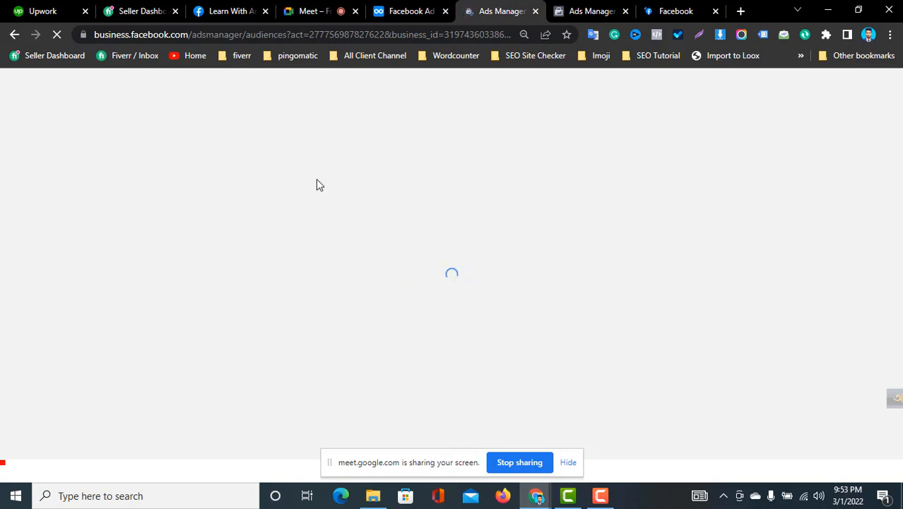
{"action": "left_click", "coordinate": [416, 8]}
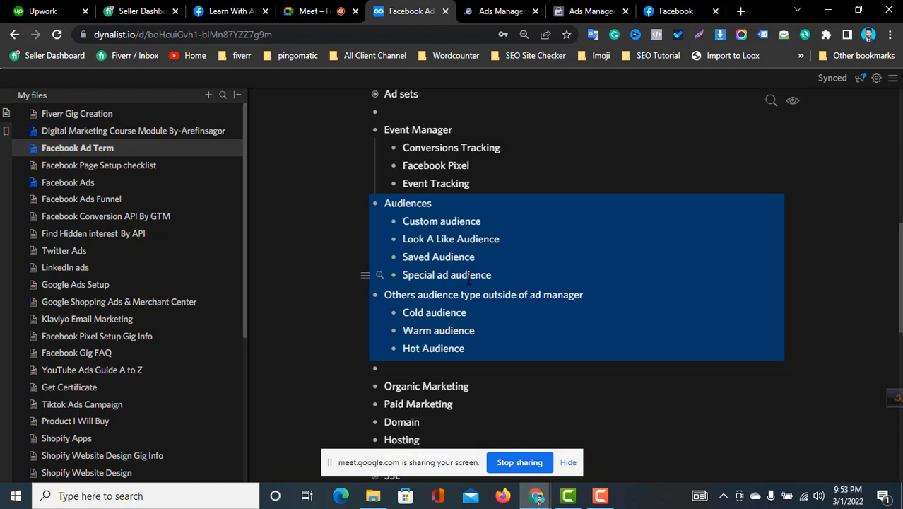
{"action": "left_click", "coordinate": [487, 220]}
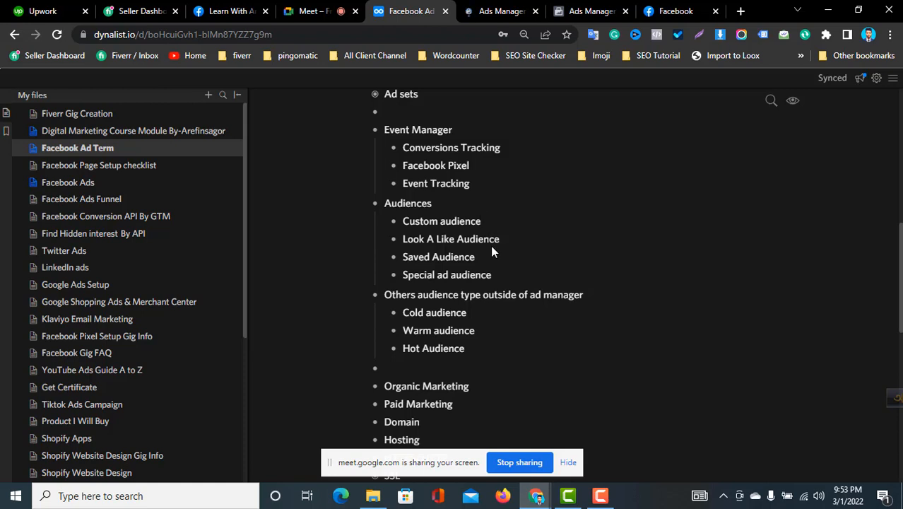
{"action": "key", "text": "Return"}
{"action": "key", "text": "Return"}
{"action": "key", "text": "Return"}
{"action": "key", "text": "Return"}
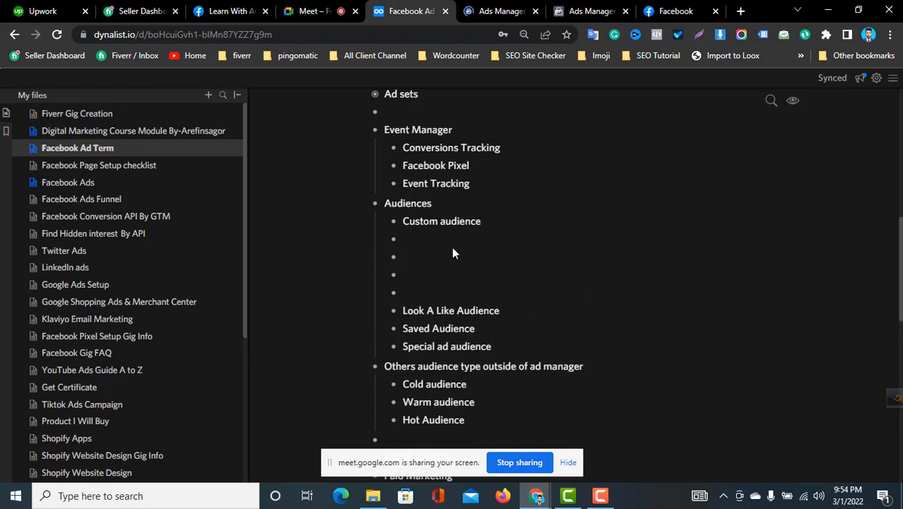
{"action": "left_click", "coordinate": [443, 241]}
{"action": "type", "text": "we"}
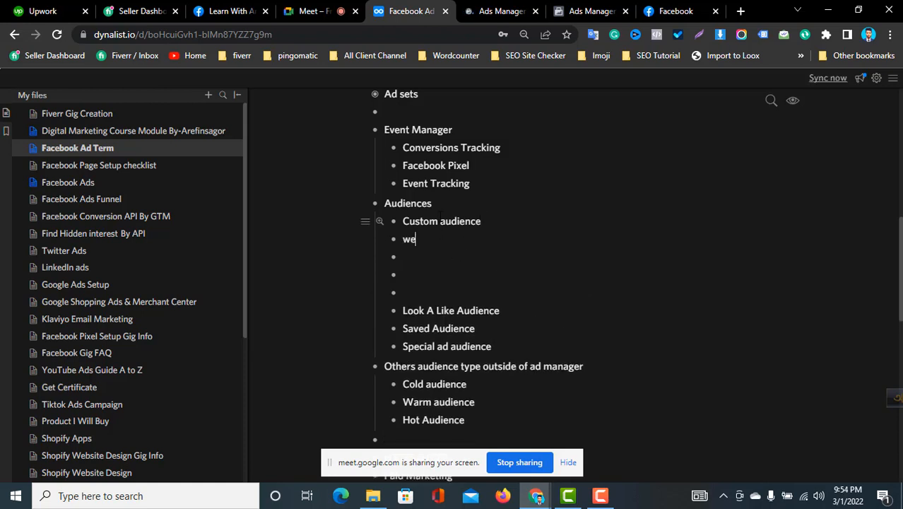
{"action": "key", "text": "BackSpace"}
{"action": "key", "text": "BackSpace"}
{"action": "left_click", "coordinate": [429, 293]}
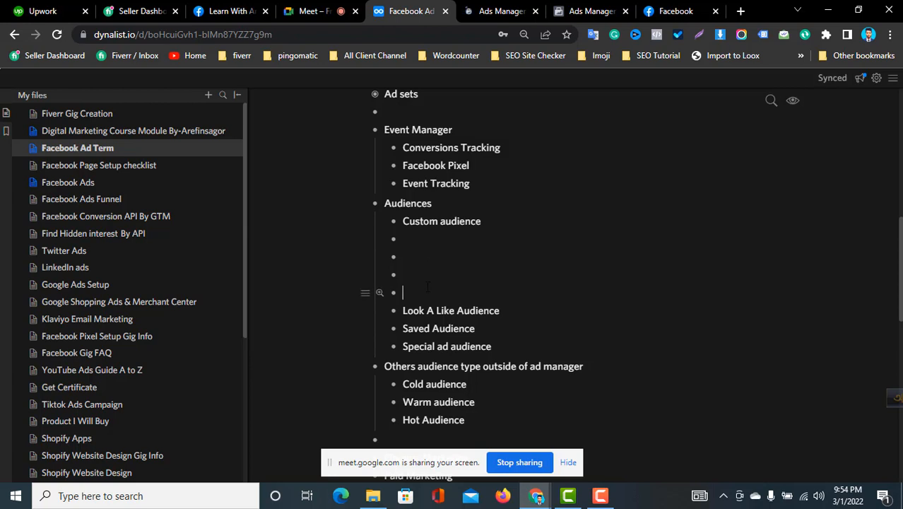
{"action": "key", "text": "BackSpace"}
{"action": "key", "text": "BackSpace"}
{"action": "key", "text": "BackSpace"}
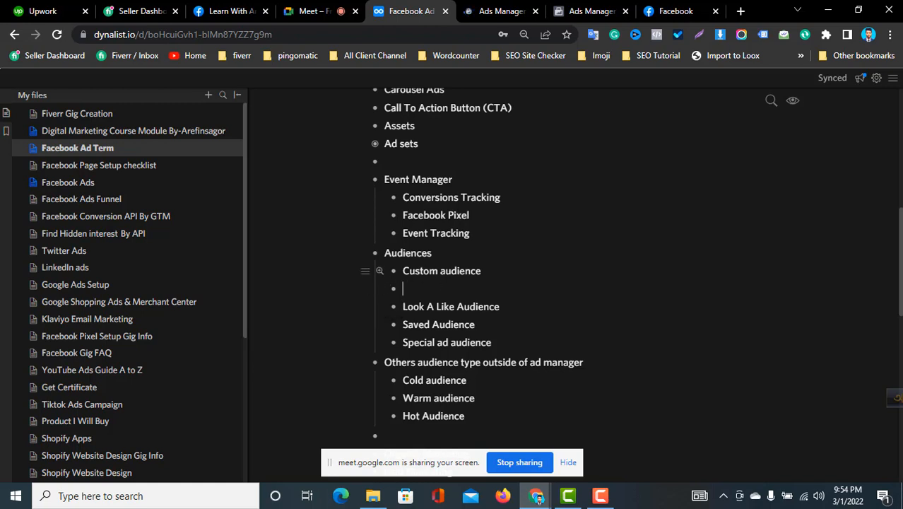
{"action": "key", "text": "BackSpace"}
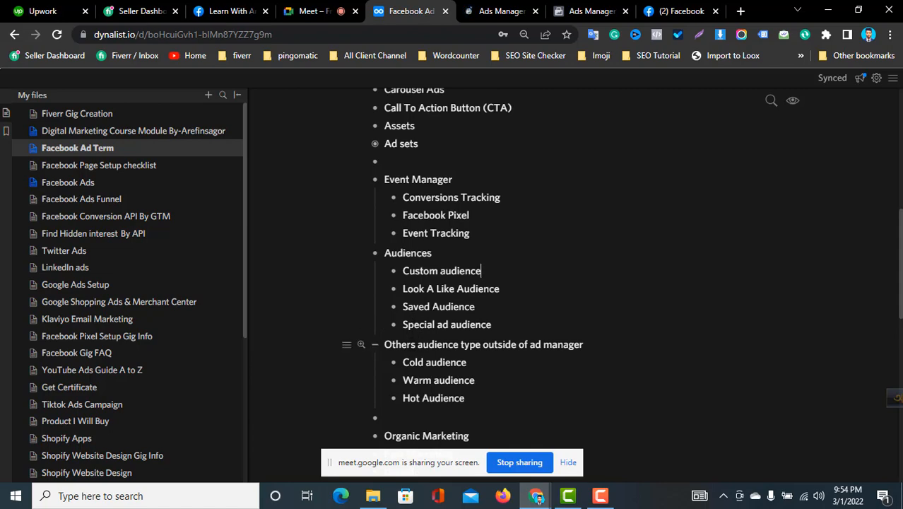
Step: Check the Ads Manager Audience page and the Ad sets list, and return to the Facebook Ad Term document
{"action": "left_click", "coordinate": [515, 9]}
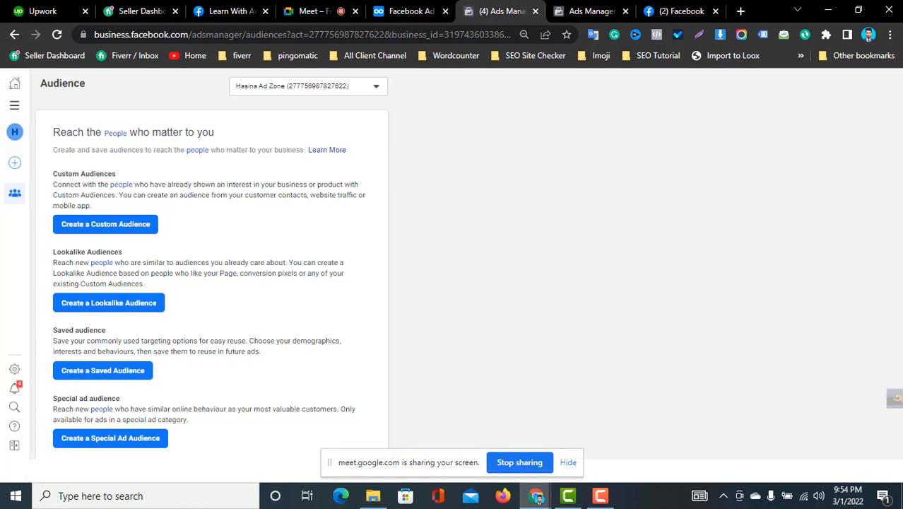
{"action": "left_click", "coordinate": [615, 8]}
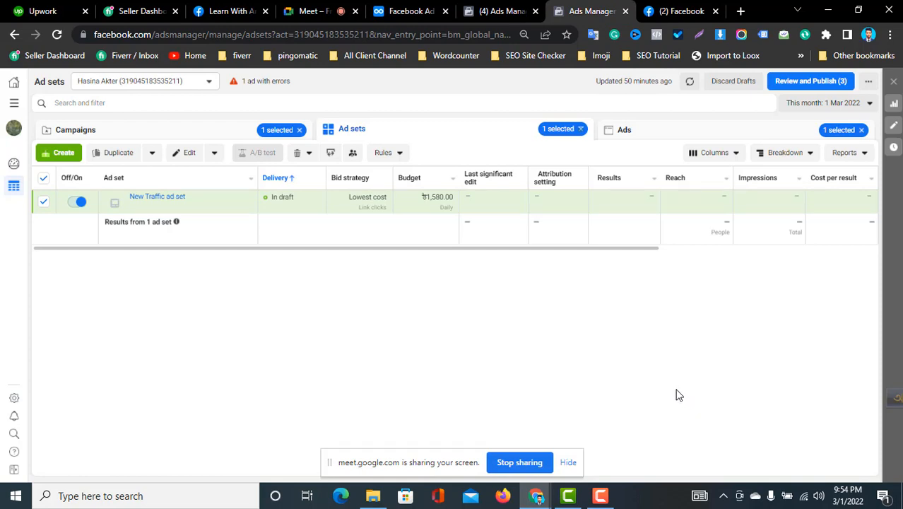
{"action": "left_click", "coordinate": [539, 5]}
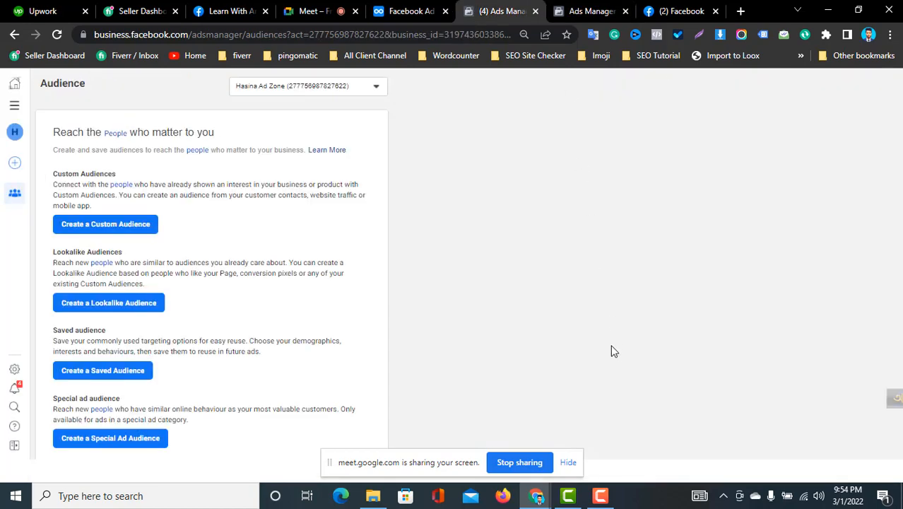
{"action": "key", "text": "ctrl+shift+Tab"}
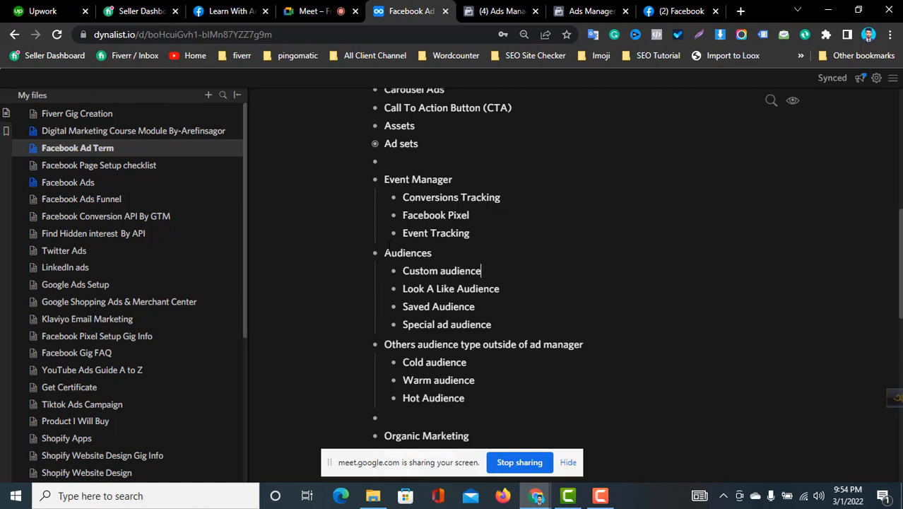
Step: Collapse the Audiences, Event Manager and Others audience type outside of ad manager groups in the outline
{"action": "left_click", "coordinate": [376, 255]}
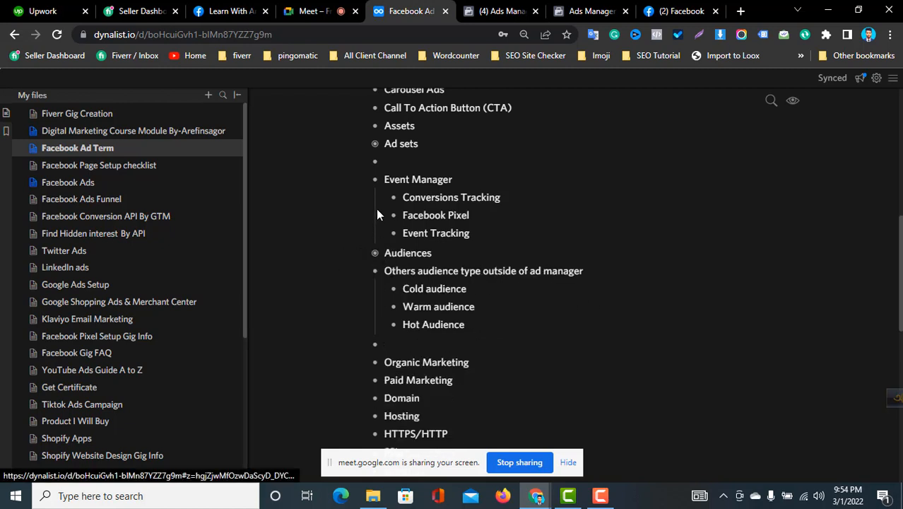
{"action": "left_click", "coordinate": [376, 181]}
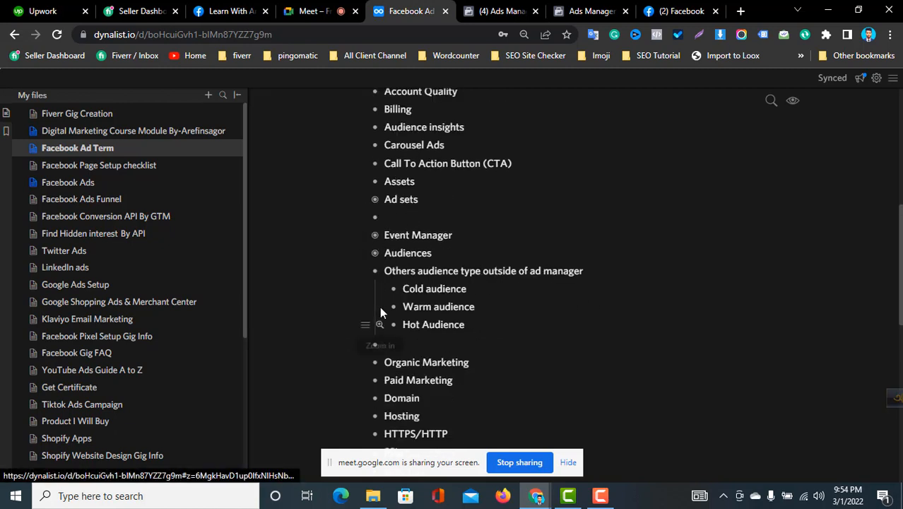
{"action": "left_click", "coordinate": [375, 273]}
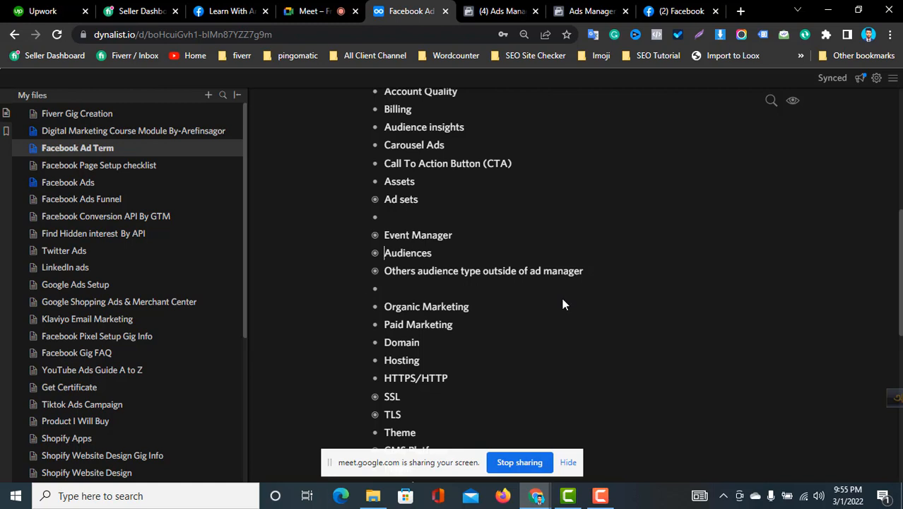
Step: Open the LinkedIn profile page in a new browser tab and point out the profile name in its address
{"action": "left_click", "coordinate": [705, 11]}
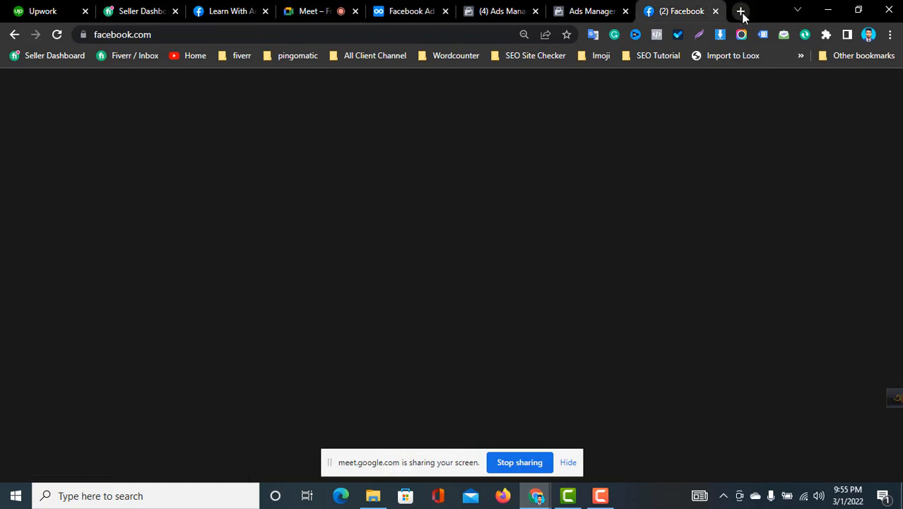
{"action": "left_click", "coordinate": [741, 12]}
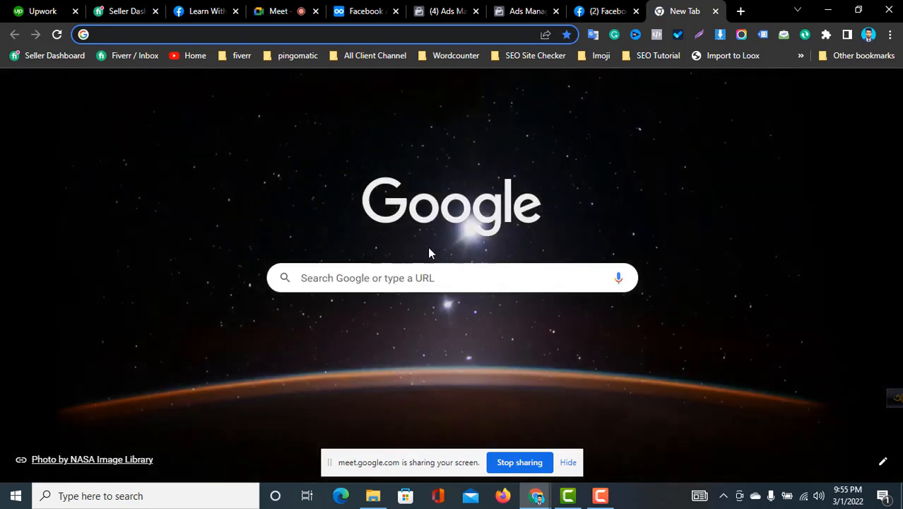
{"action": "left_click", "coordinate": [438, 423]}
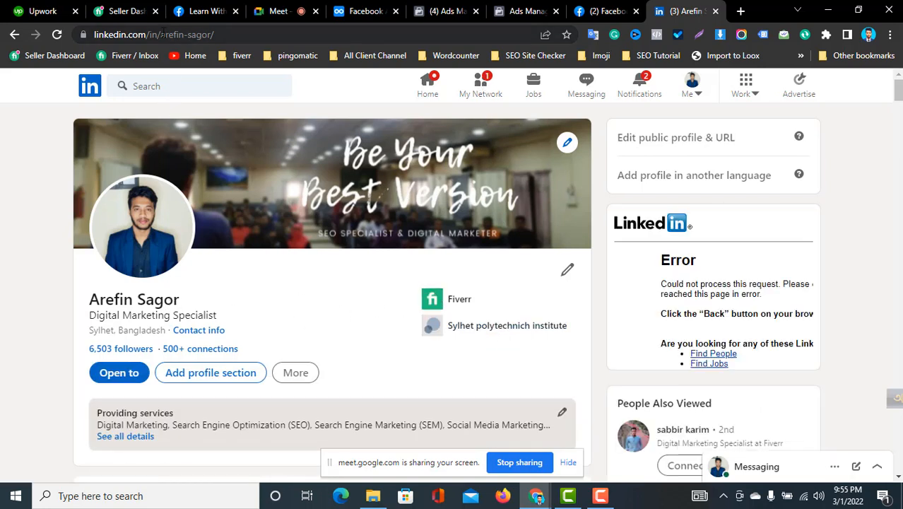
{"action": "left_click_drag", "start_coordinate": [174, 34], "coordinate": [203, 34]}
{"action": "left_click", "coordinate": [290, 311]}
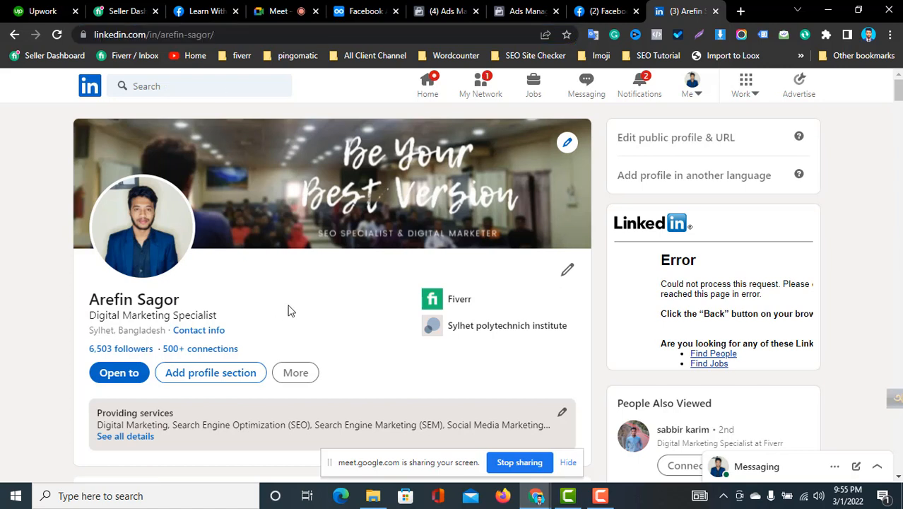
Step: Look over LinkedIn's My Network page and Messaging threads, and return to the home feed
{"action": "left_click", "coordinate": [238, 349]}
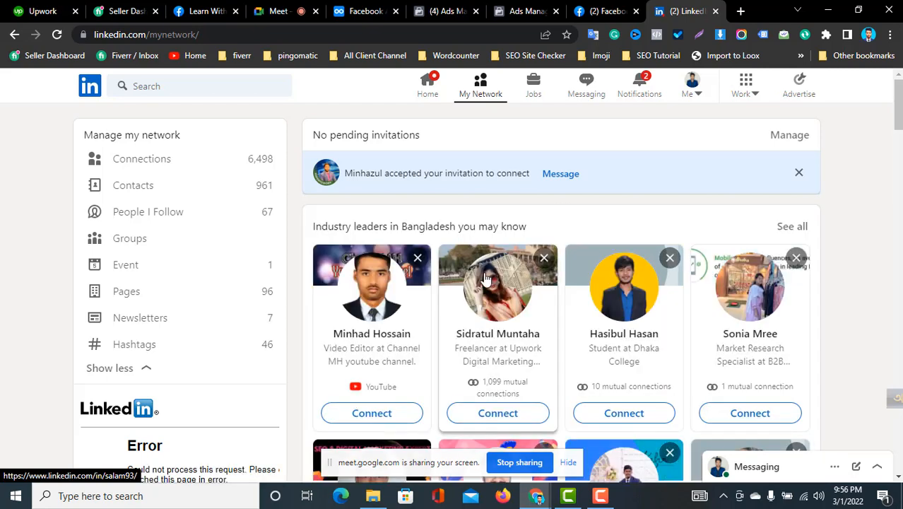
{"action": "left_click", "coordinate": [587, 96]}
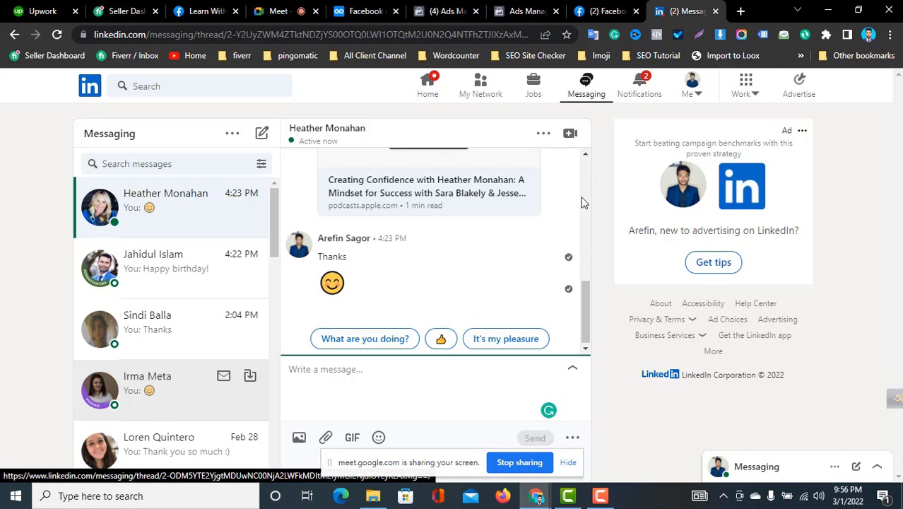
{"action": "left_click", "coordinate": [448, 85]}
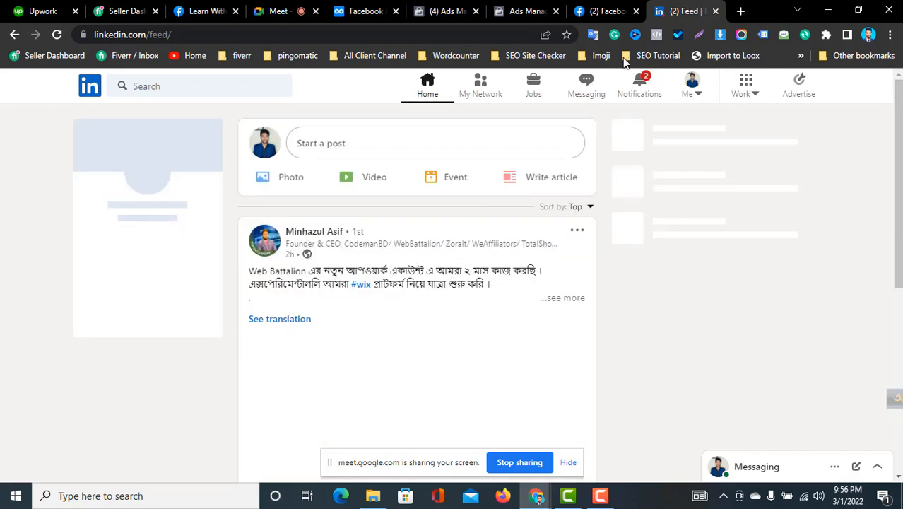
Step: Browse the list of recent LinkedIn notifications
{"action": "left_click", "coordinate": [640, 95]}
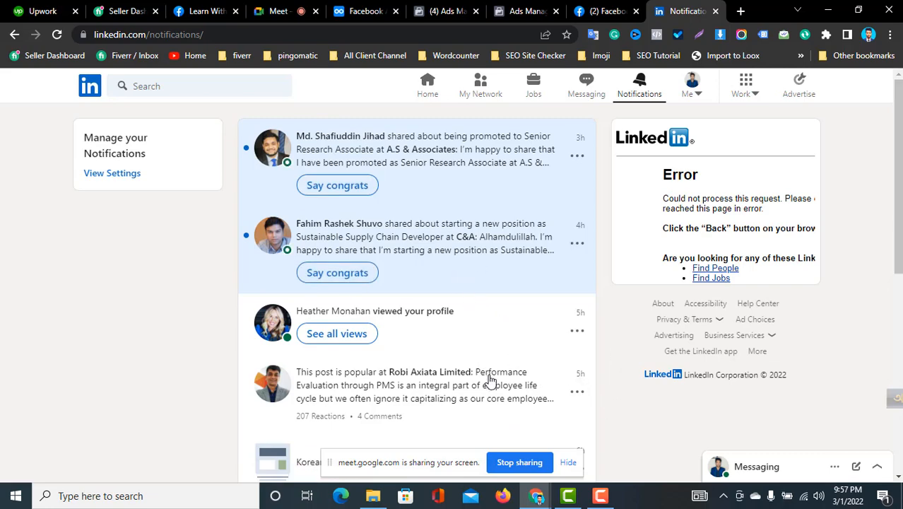
{"action": "scroll", "coordinate": [489, 382], "scroll_direction": "down", "scroll_amount": 5}
{"action": "scroll", "coordinate": [476, 375], "scroll_direction": "up", "scroll_amount": 3}
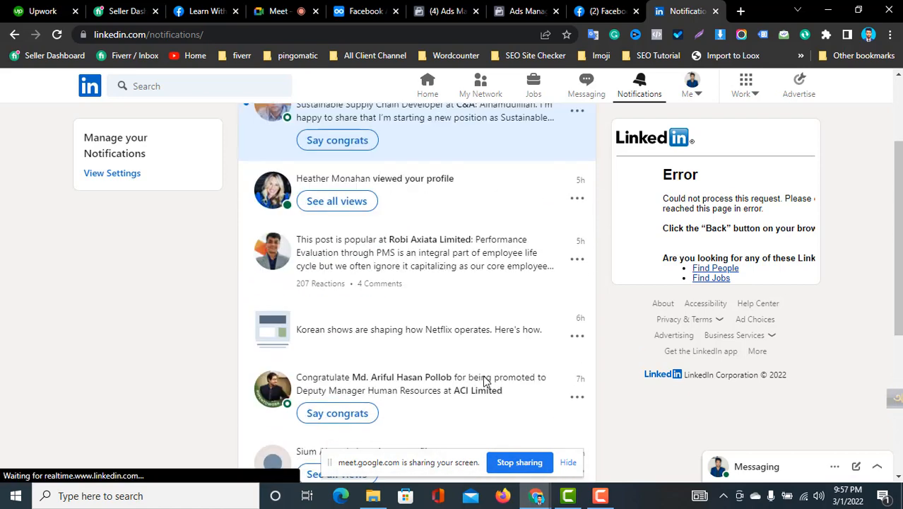
{"action": "scroll", "coordinate": [485, 381], "scroll_direction": "up", "scroll_amount": 1}
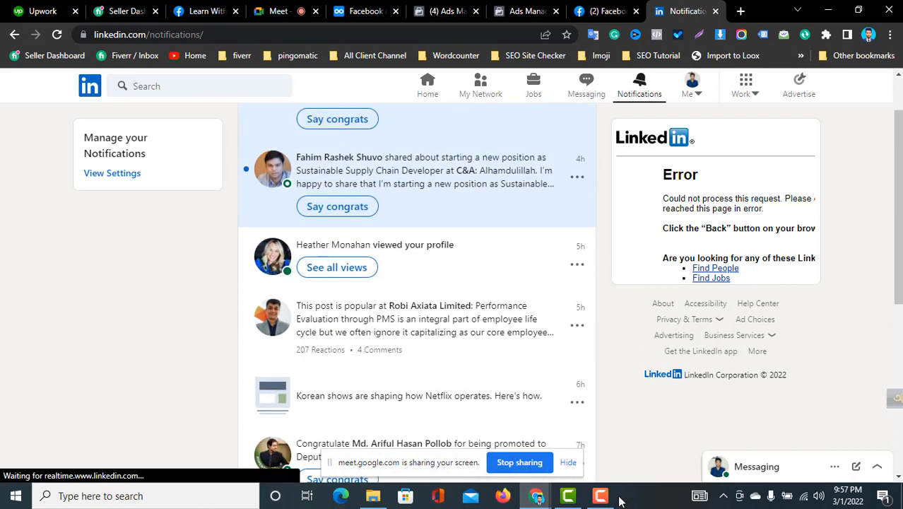
{"action": "left_click", "coordinate": [606, 496]}
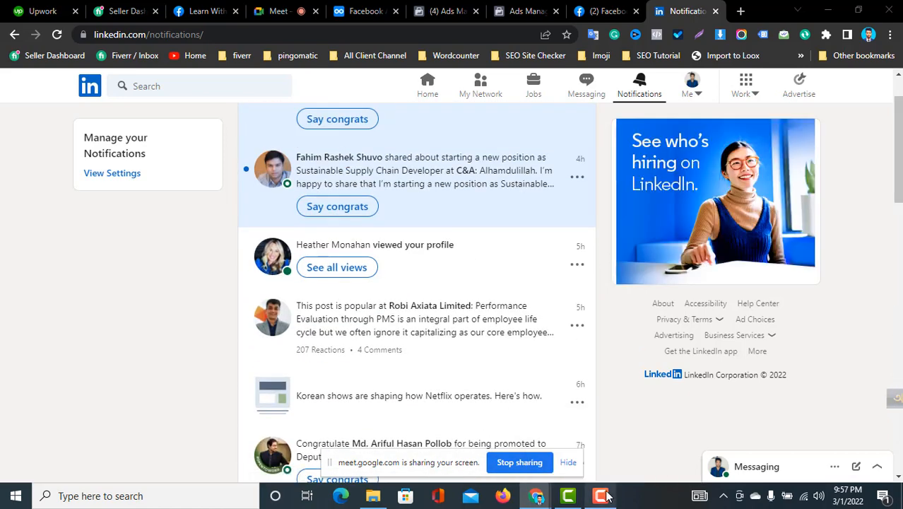